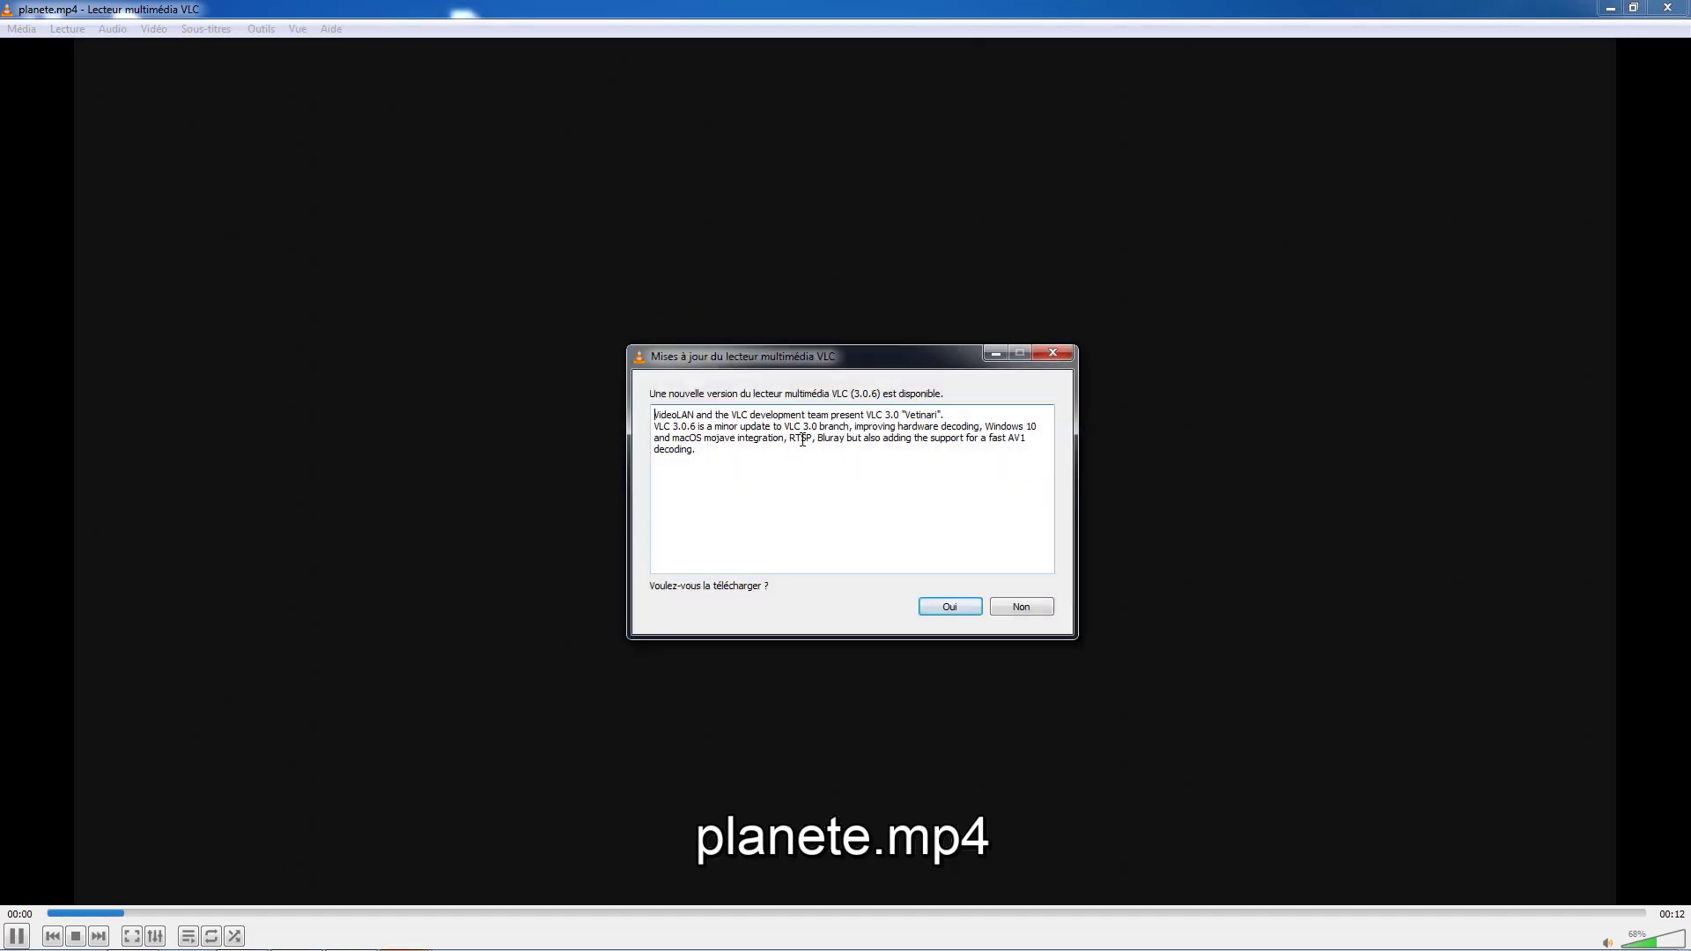
Decline the VLC update and play planete.mp4, then open 280 boule.blend in Blender
click(1004, 610)
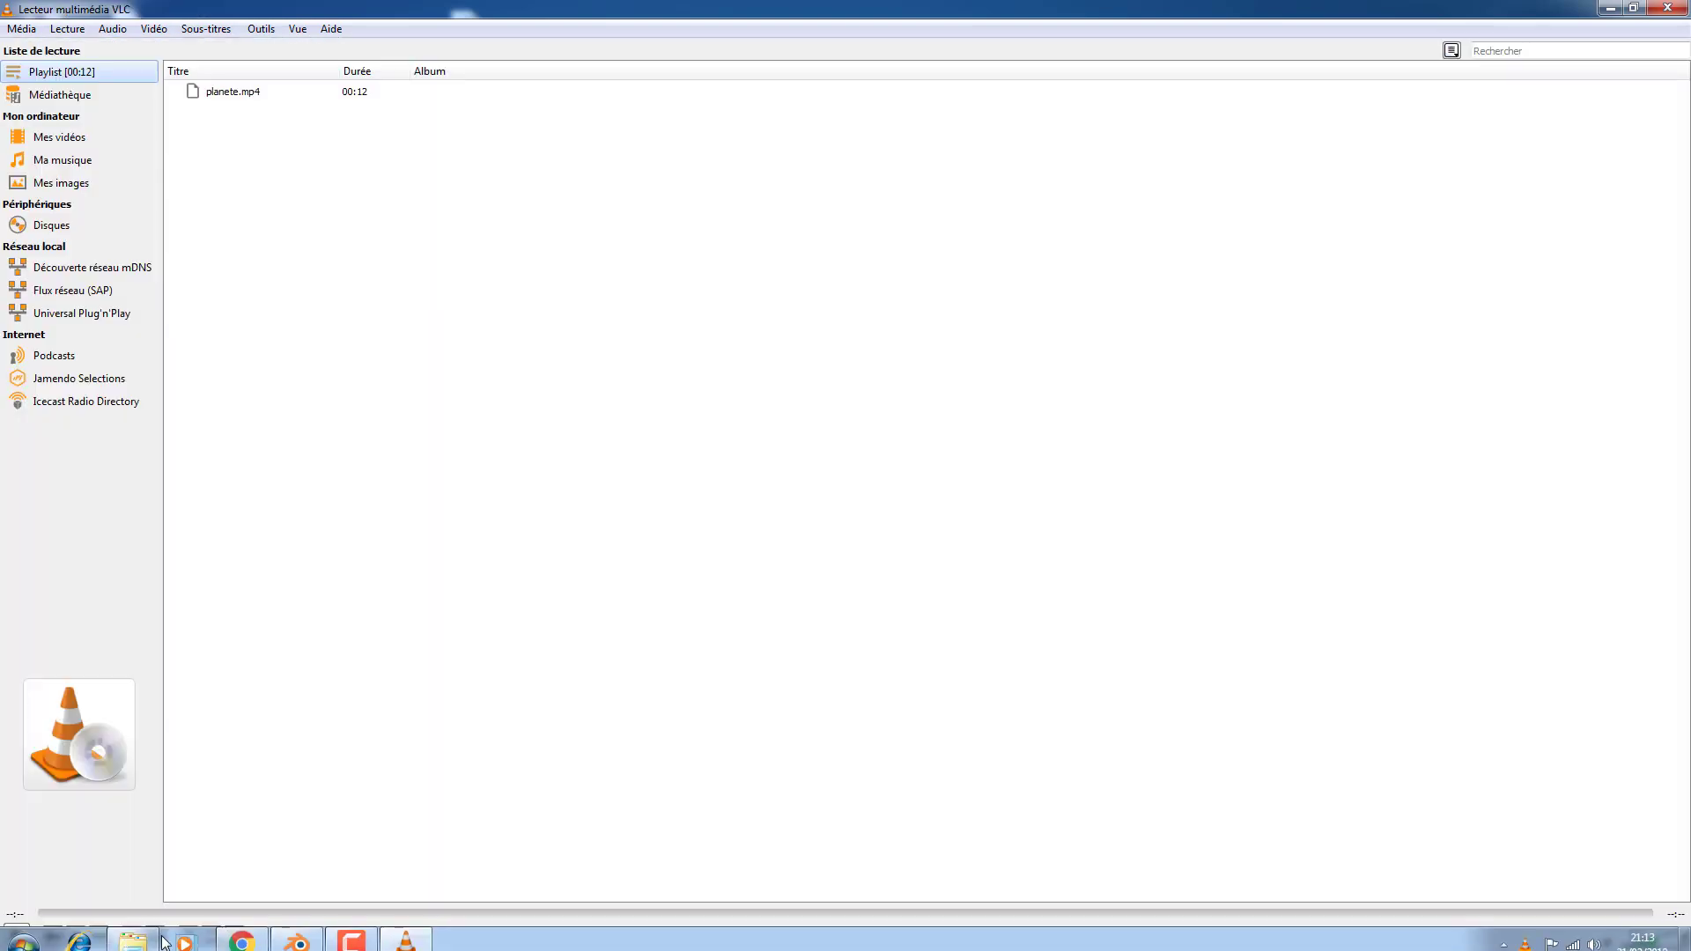
click(298, 934)
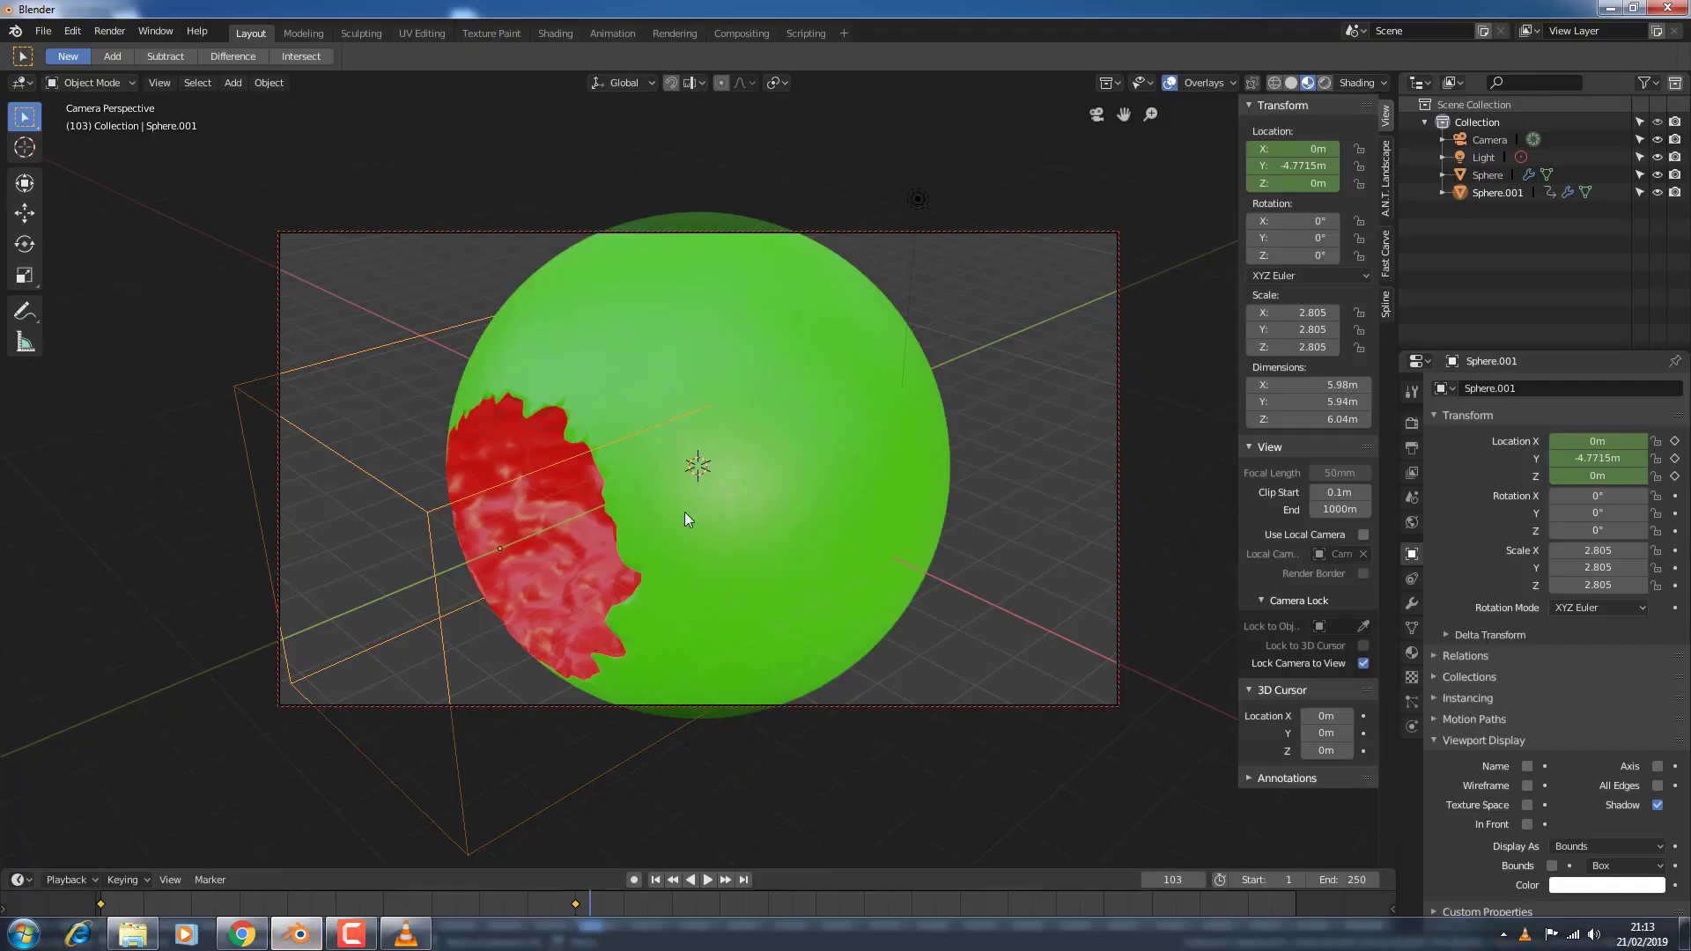
key(ctrl+o)
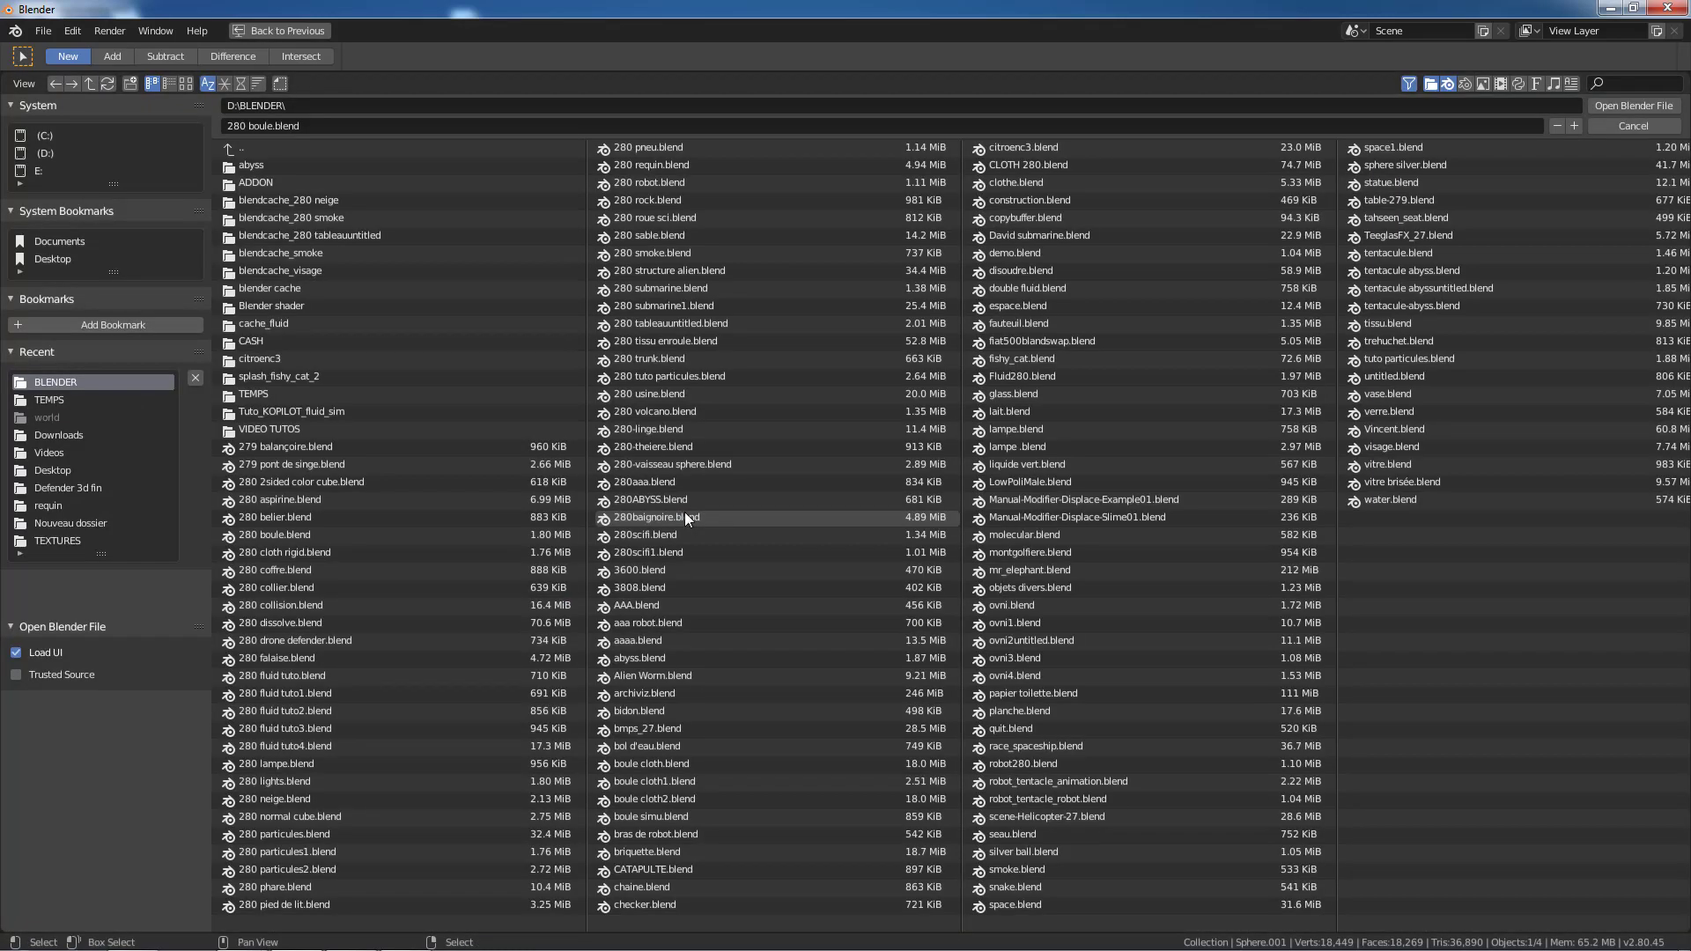
double_click(293, 533)
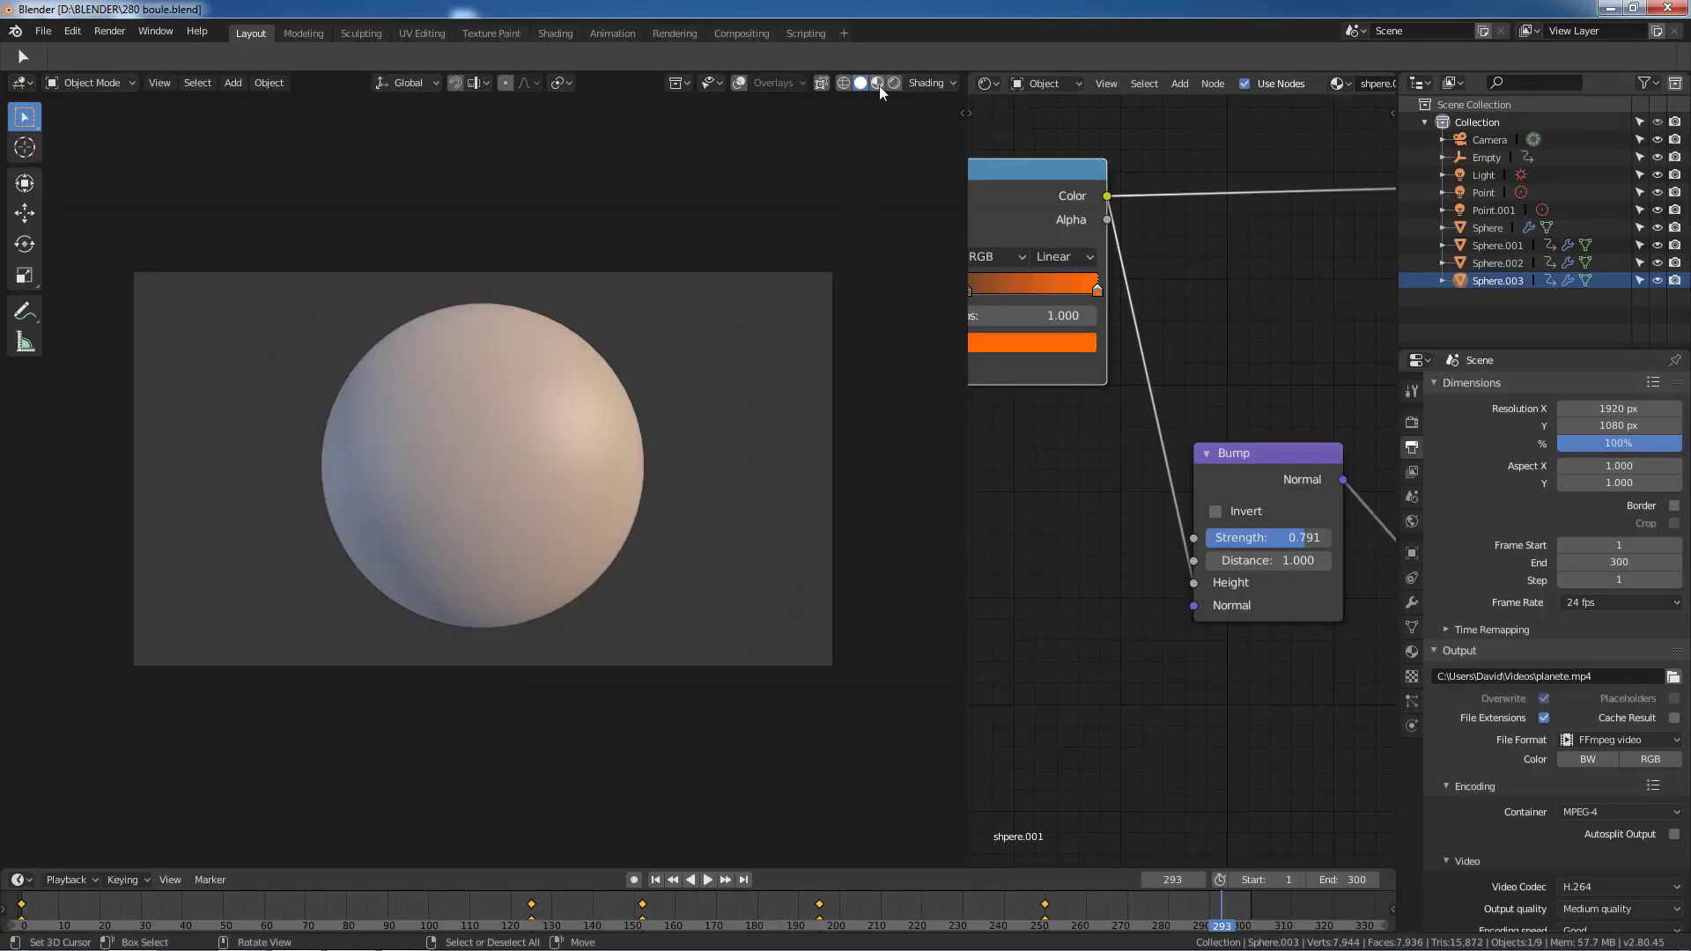
Show the sphere in Material Preview outside camera view with overlays on, and widen the 3D view
click(879, 83)
key(KP_0)
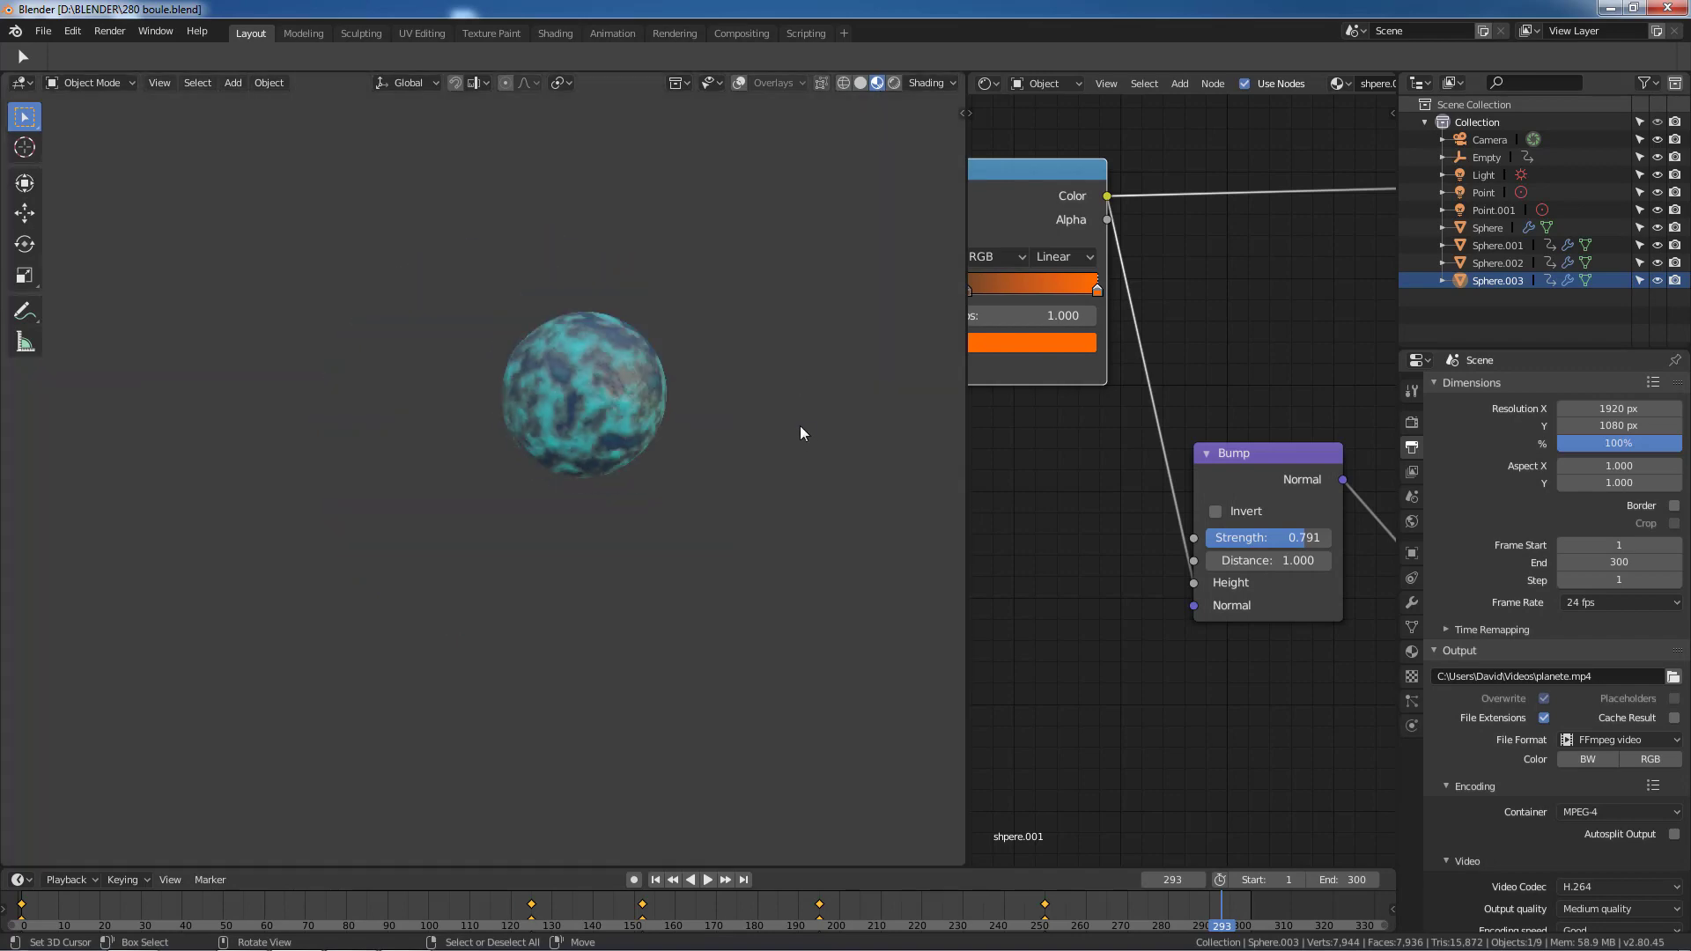
click(739, 83)
scroll(712, 352, up, 2)
mouse_move(714, 425)
middle_down()
mouse_move(622, 504)
mouse_move(585, 483)
middle_up()
scroll(585, 484, up, 2)
scroll(604, 493, up, 2)
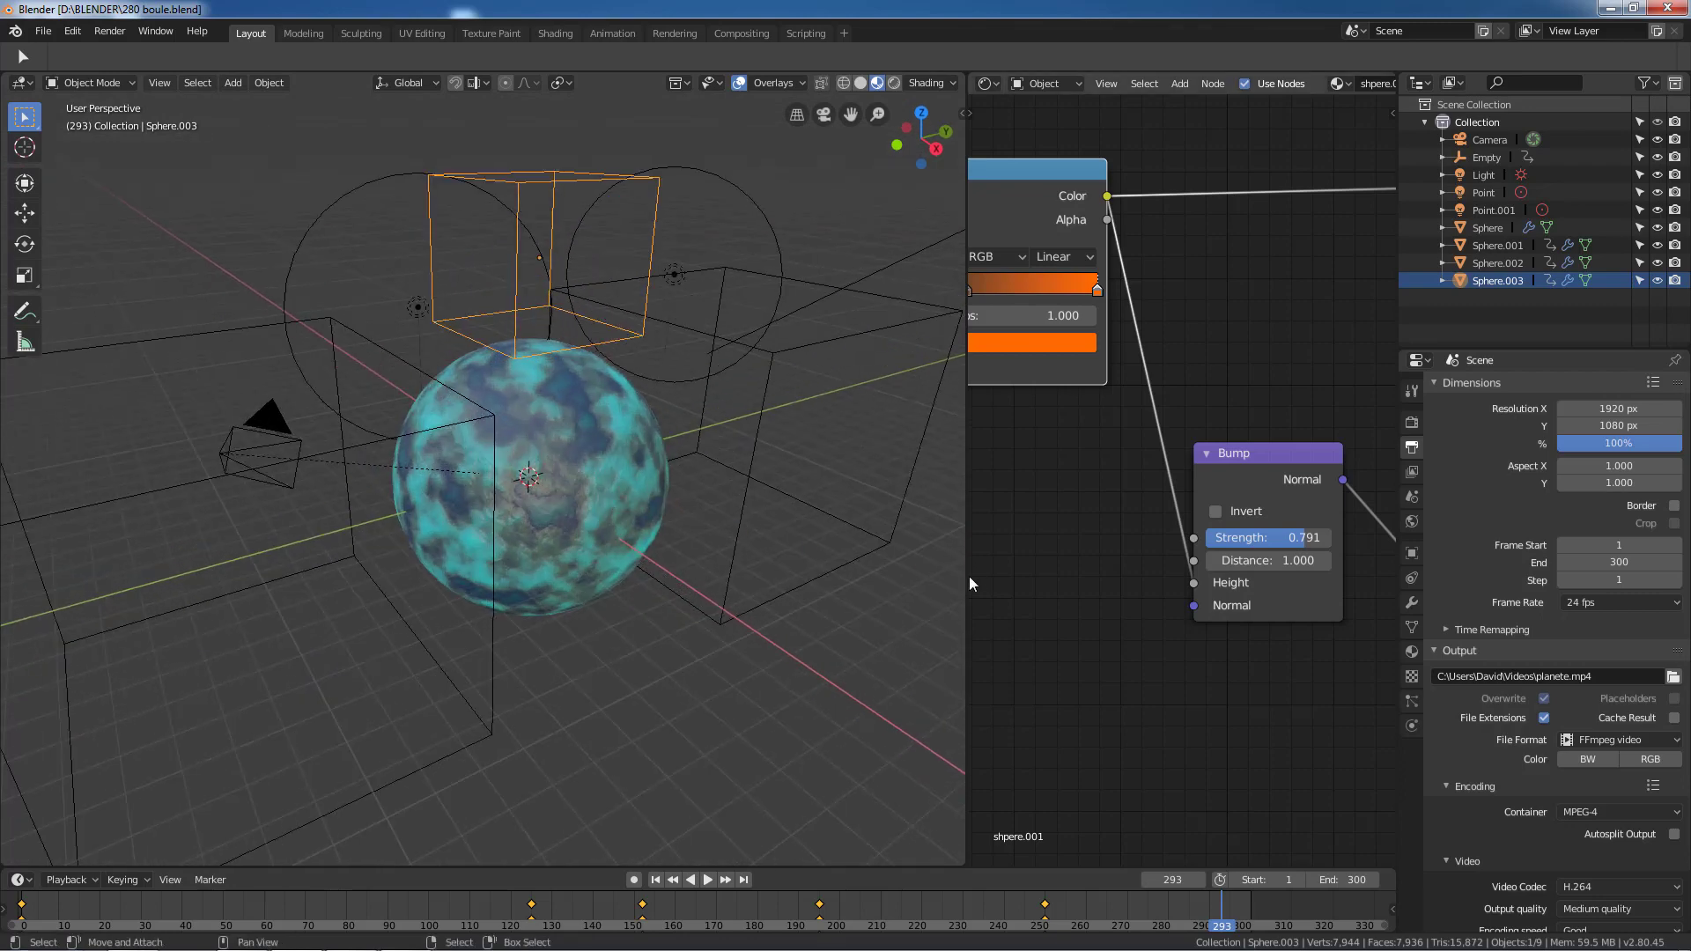
drag(969, 576, 1342, 578)
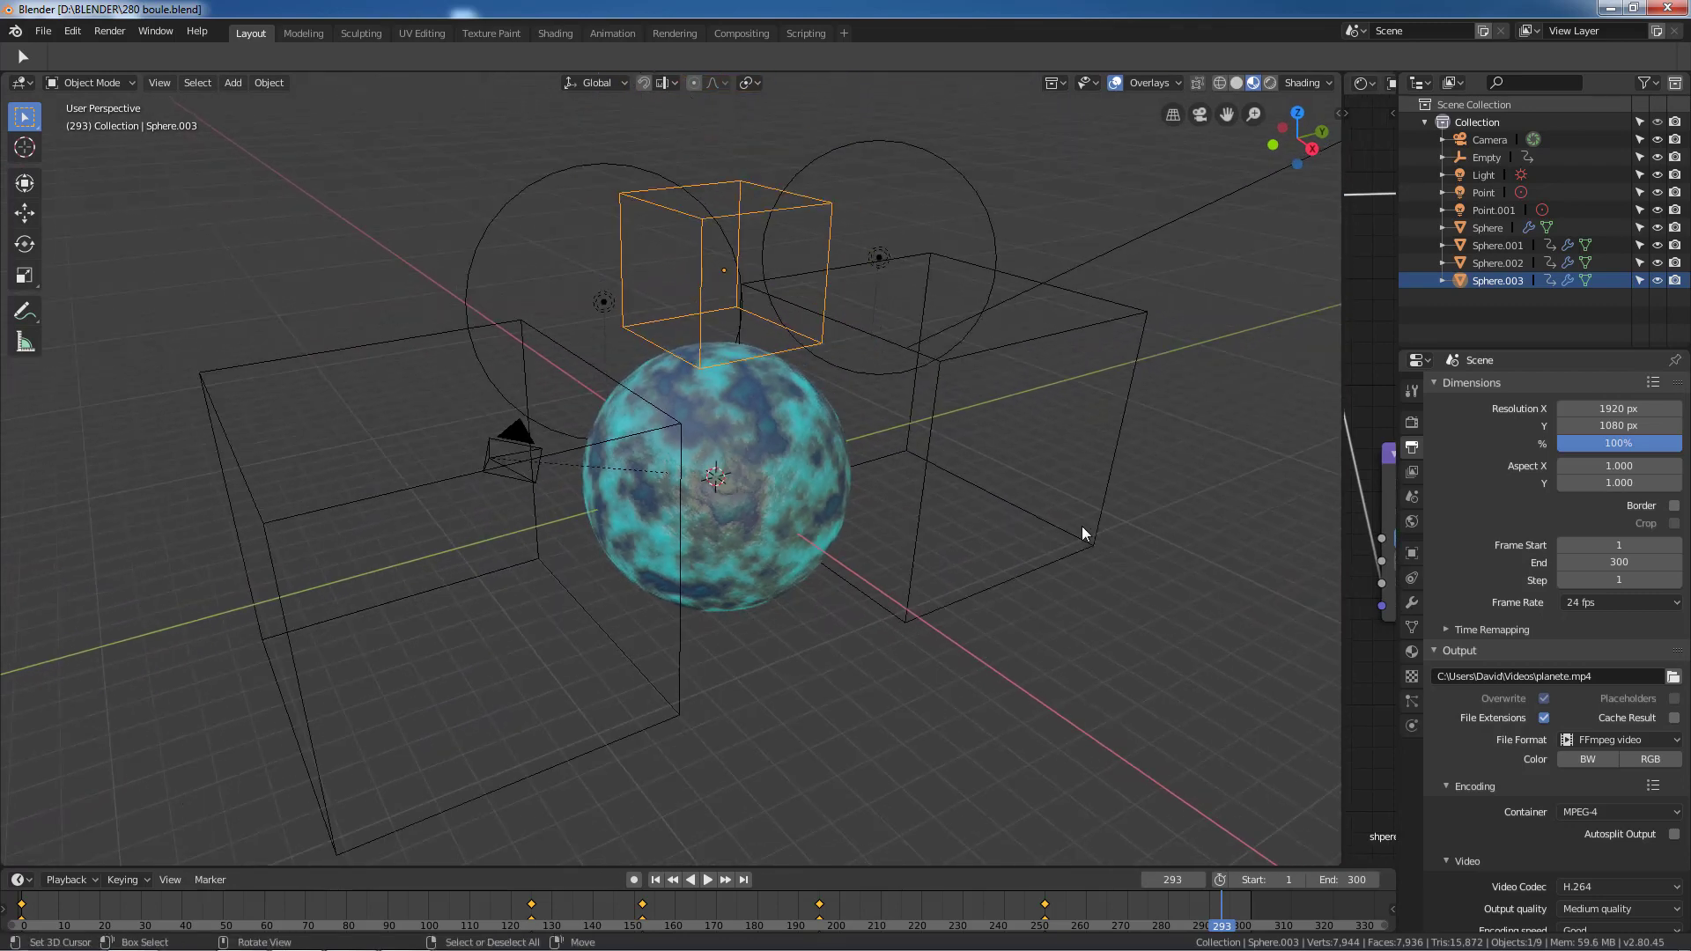
Set Sphere.001's Viewport Display type from Bounds to Wire
click(679, 558)
scroll(678, 558, down, 1)
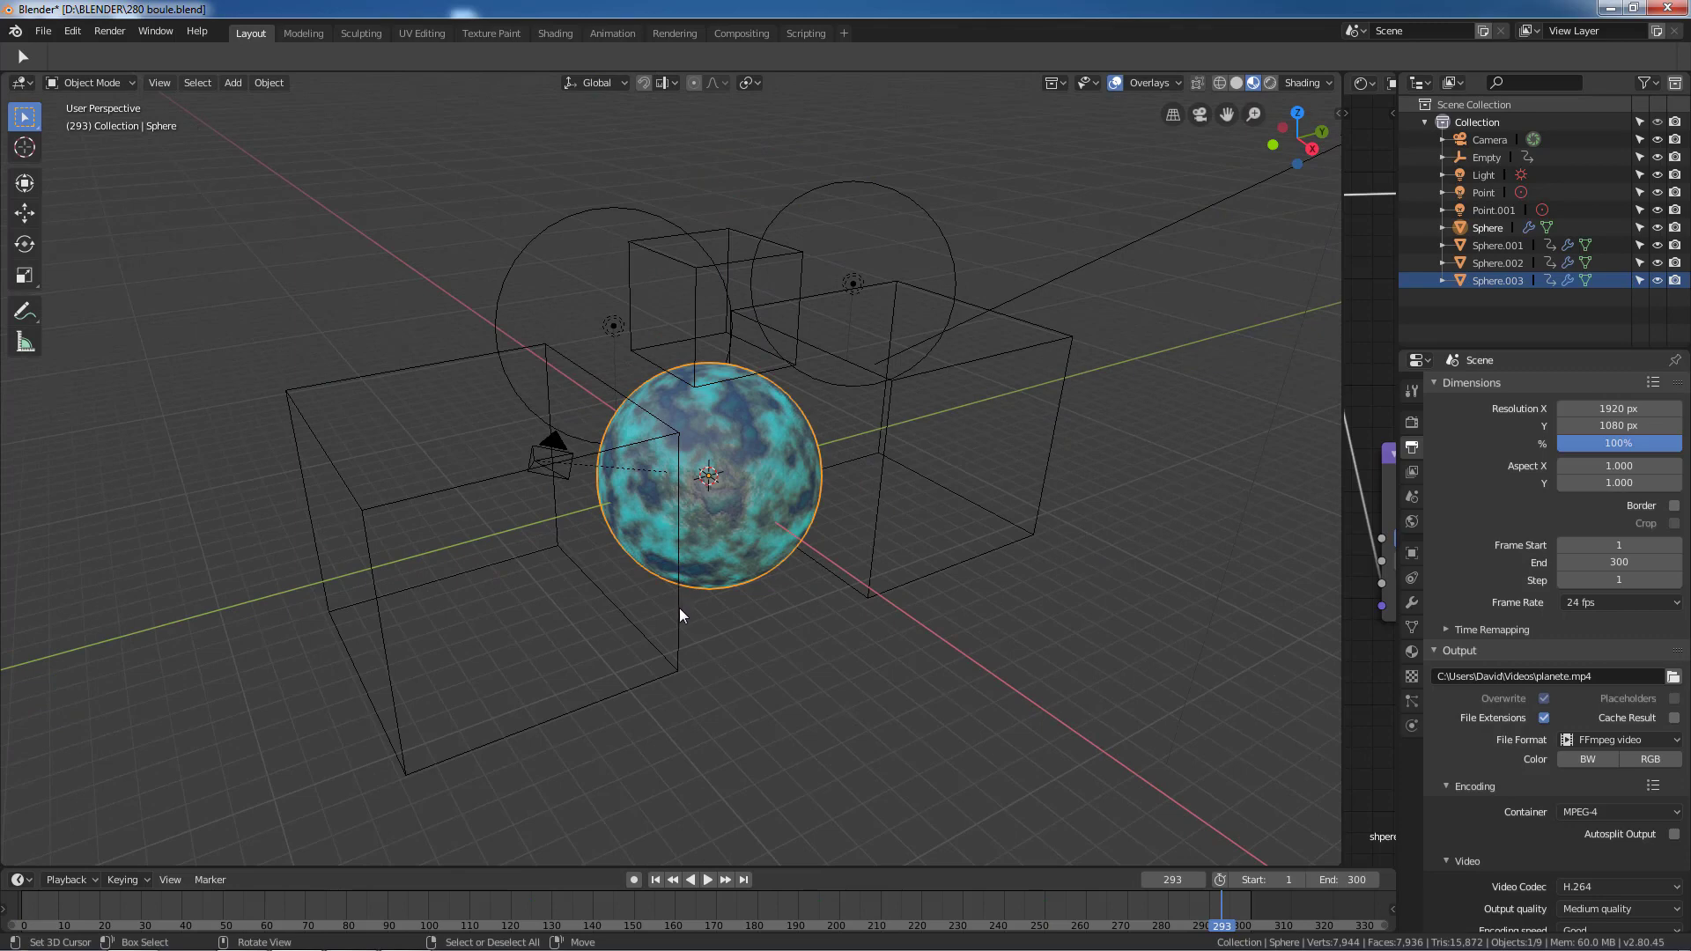
click(679, 608)
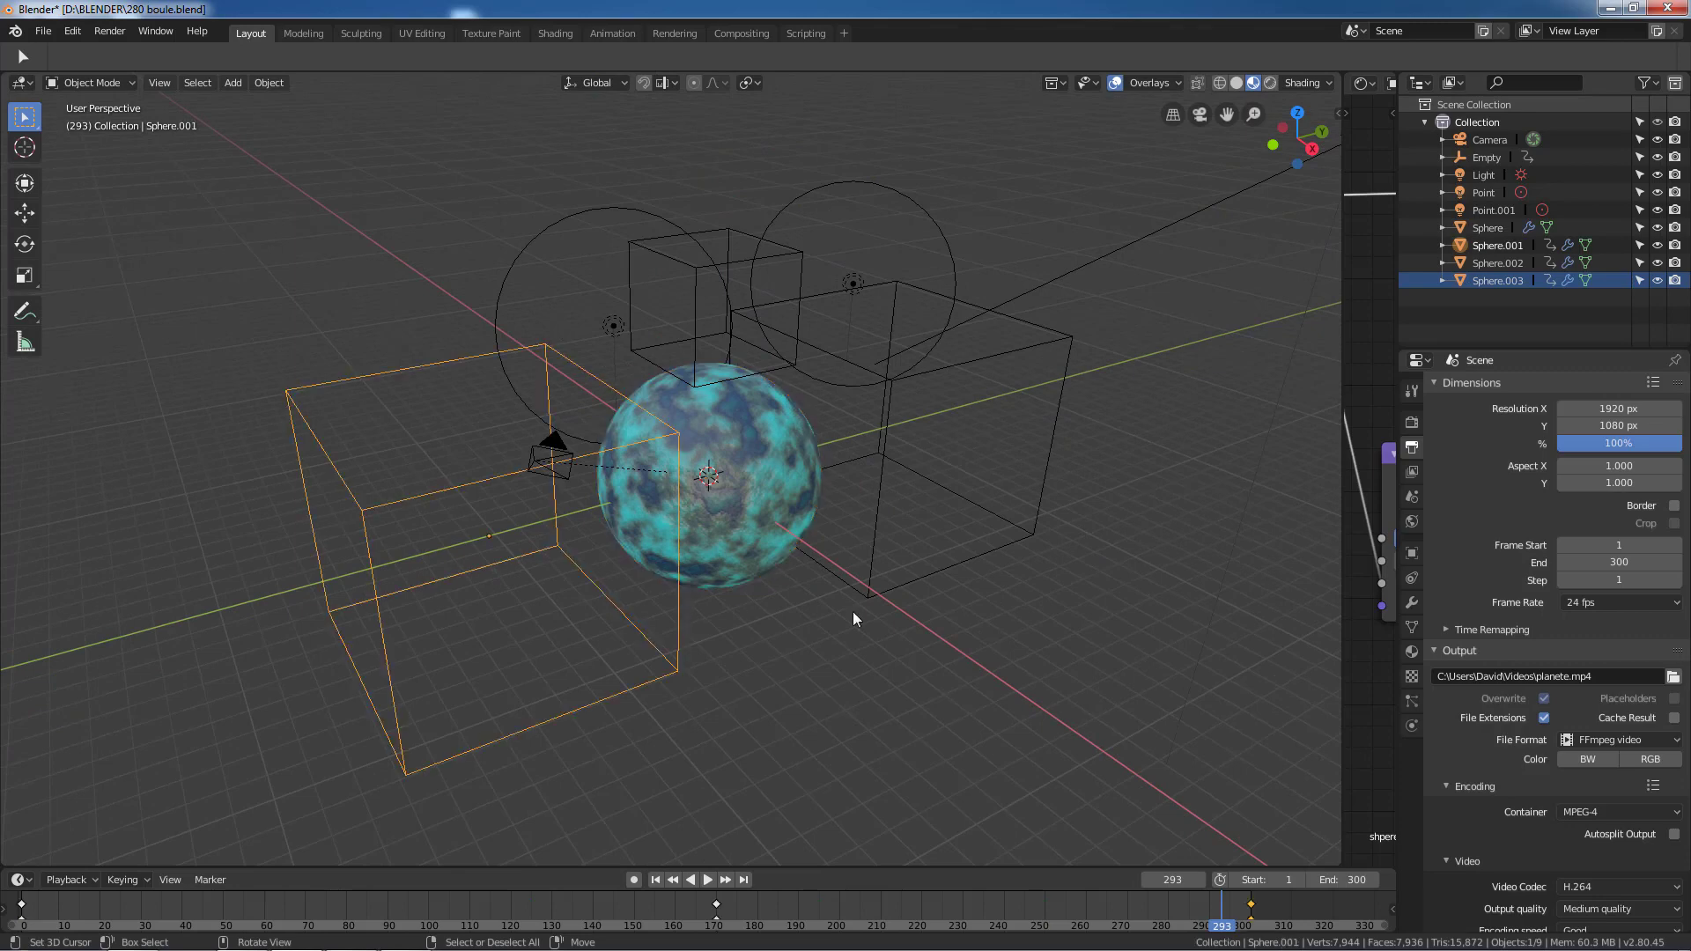
click(1412, 553)
click(1534, 750)
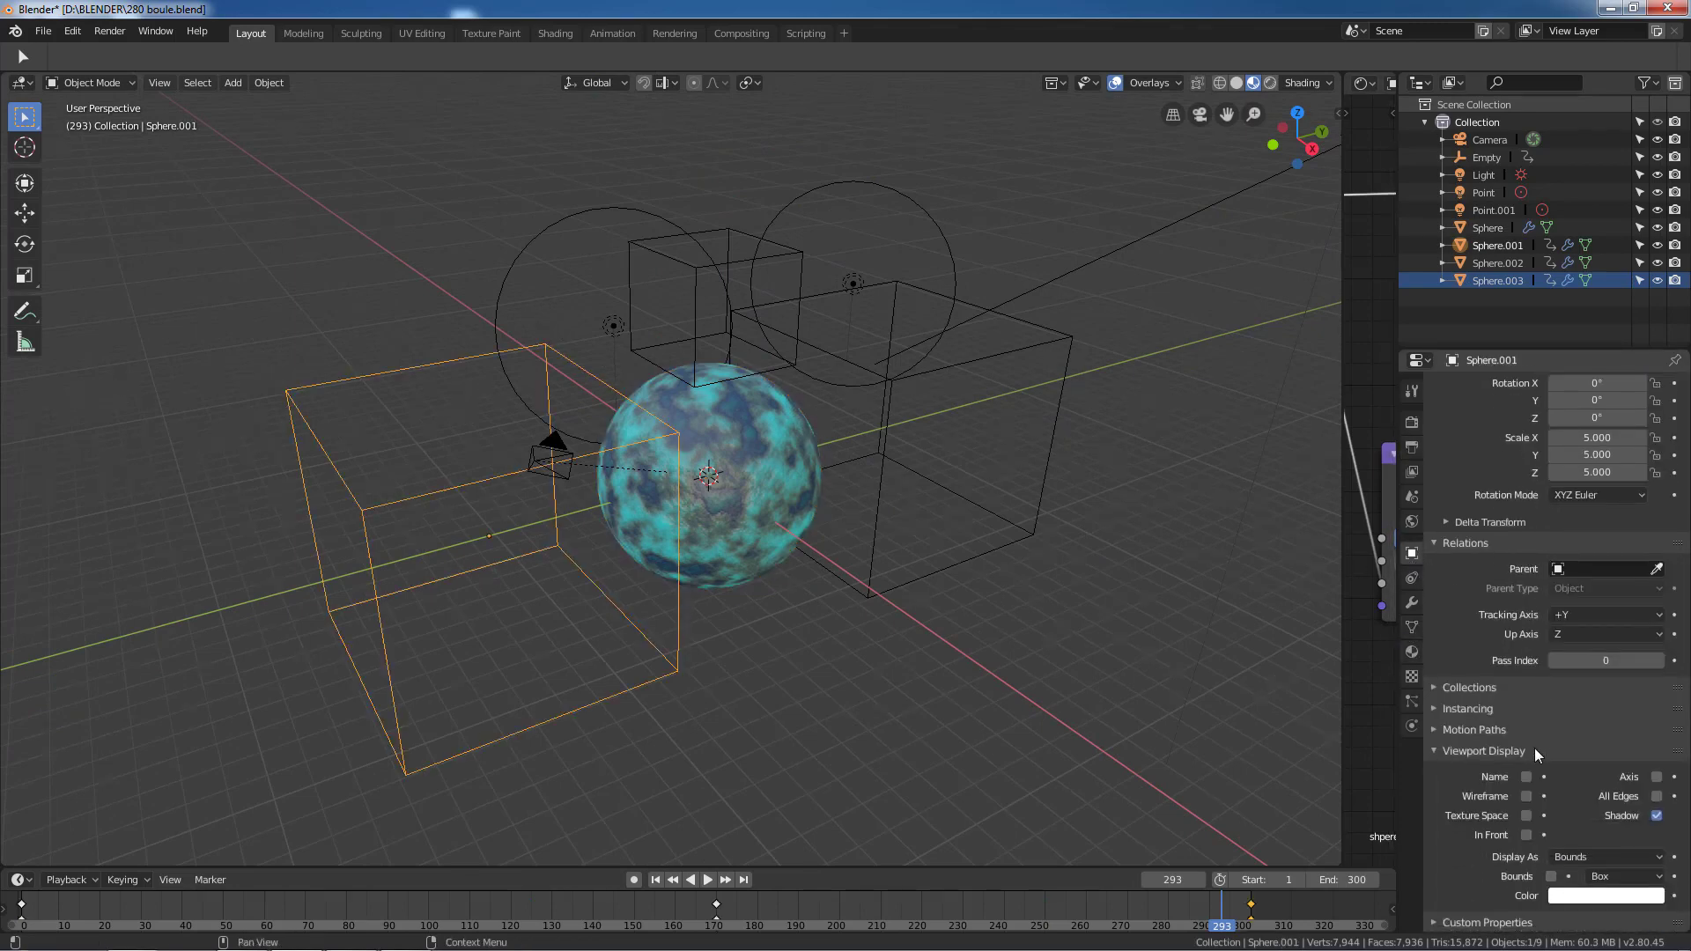
click(1593, 858)
click(1588, 817)
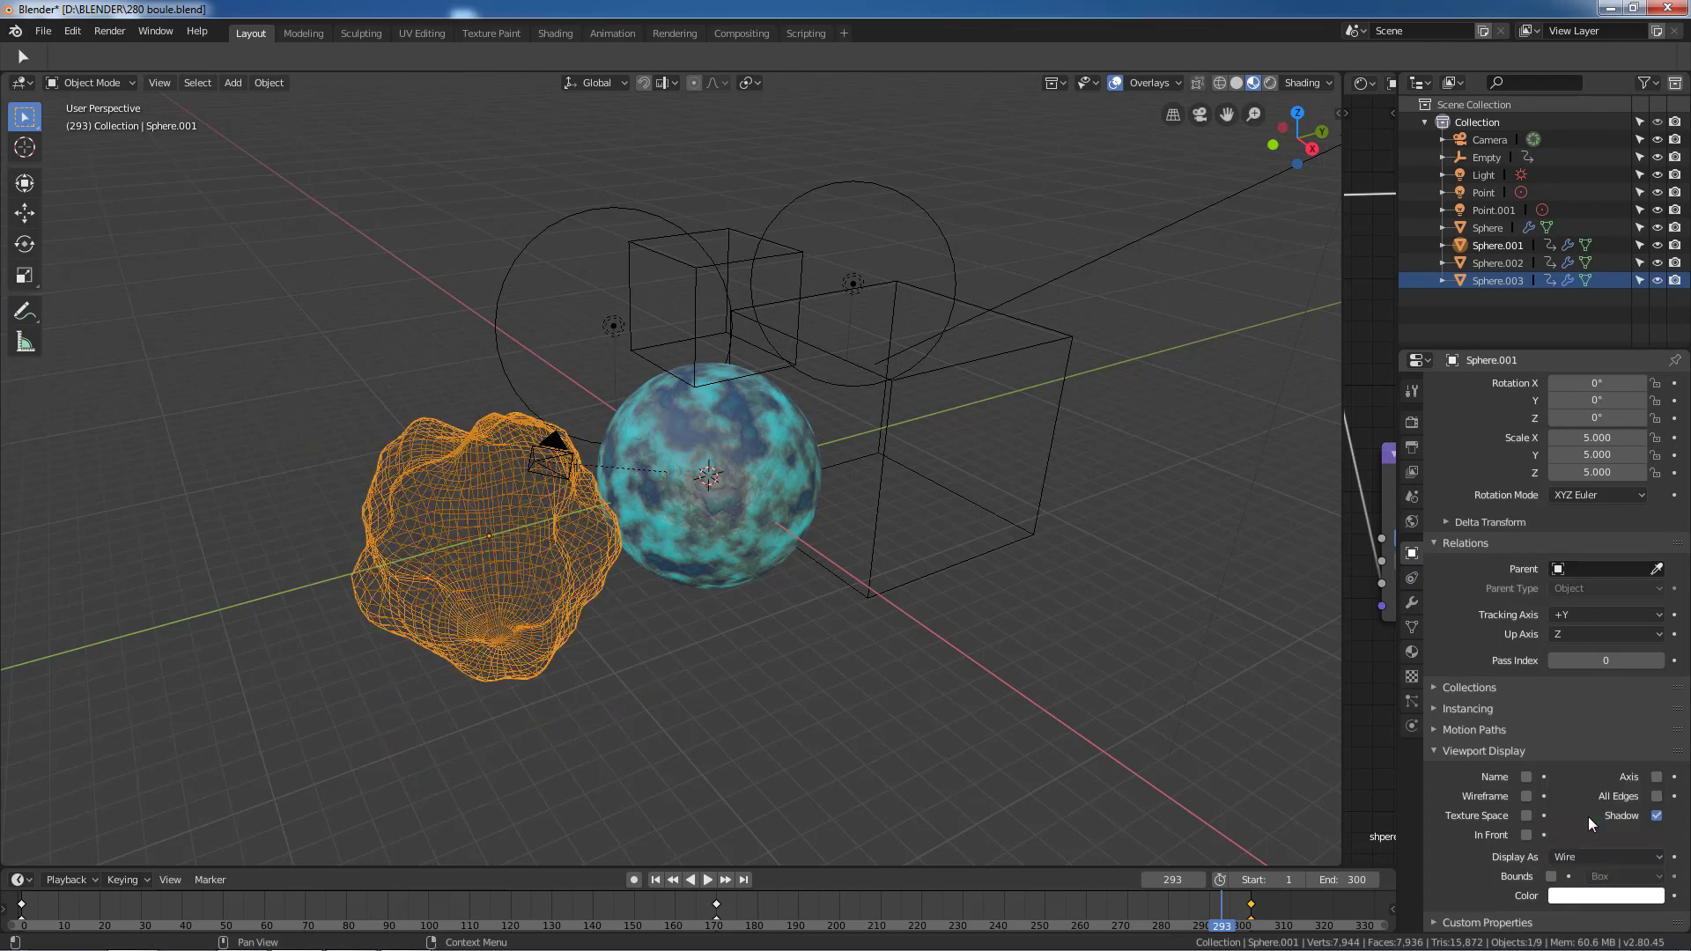
Set Sphere.002 and Sphere.003 to display as Wire as well
click(881, 500)
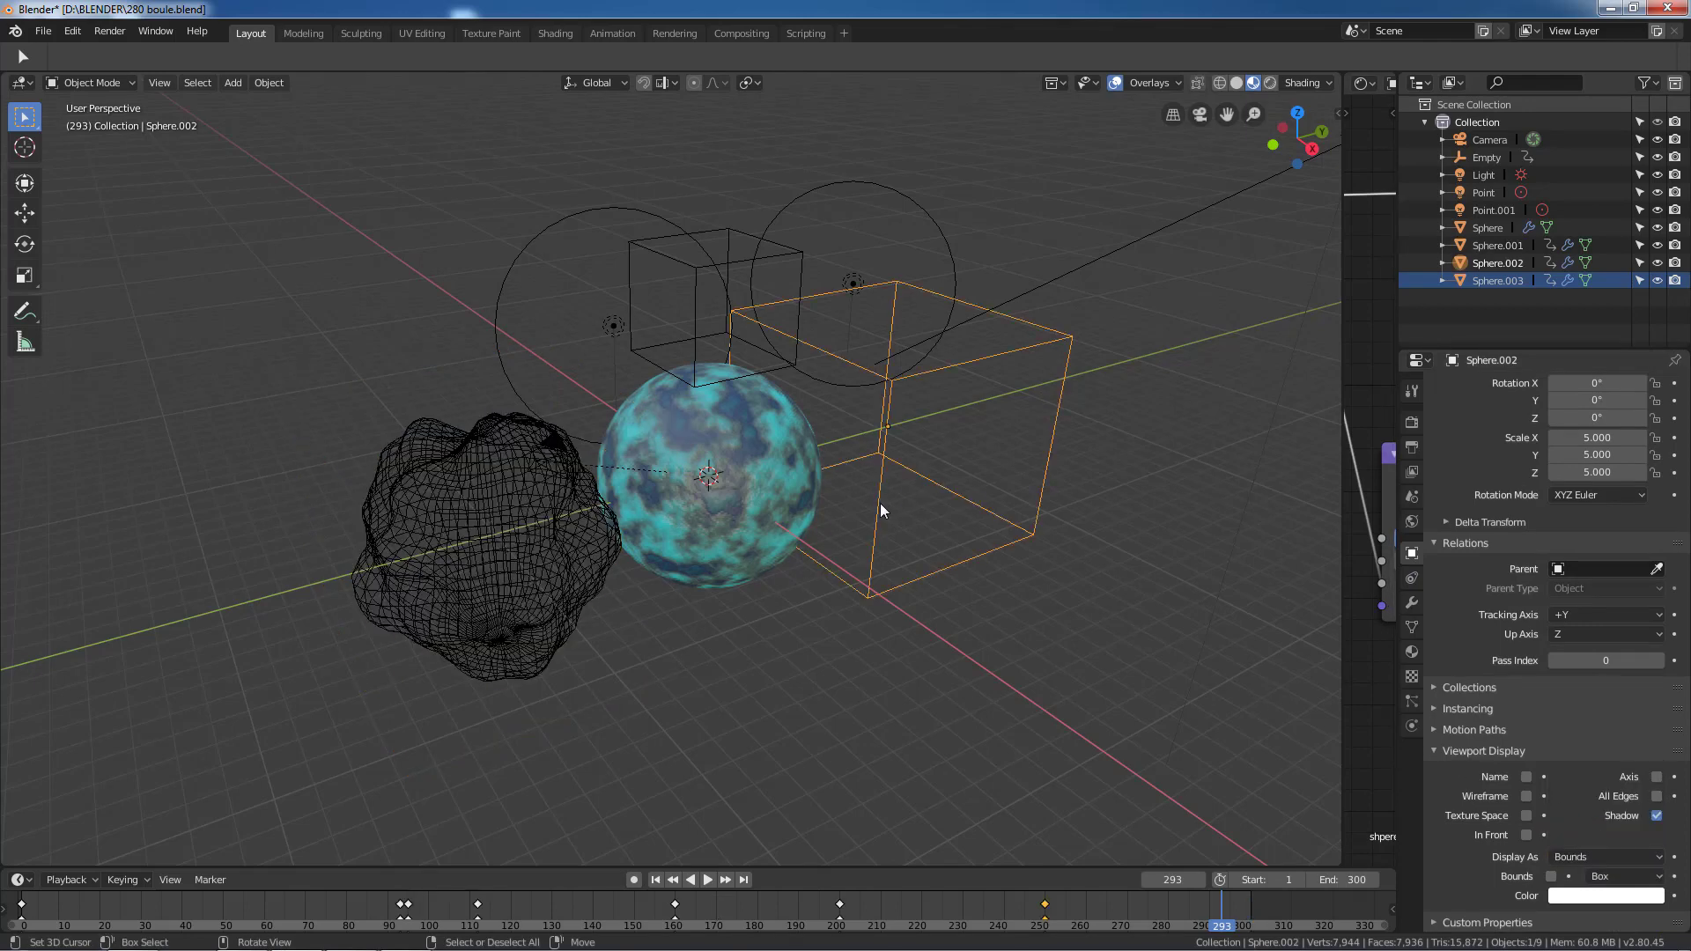
click(1593, 857)
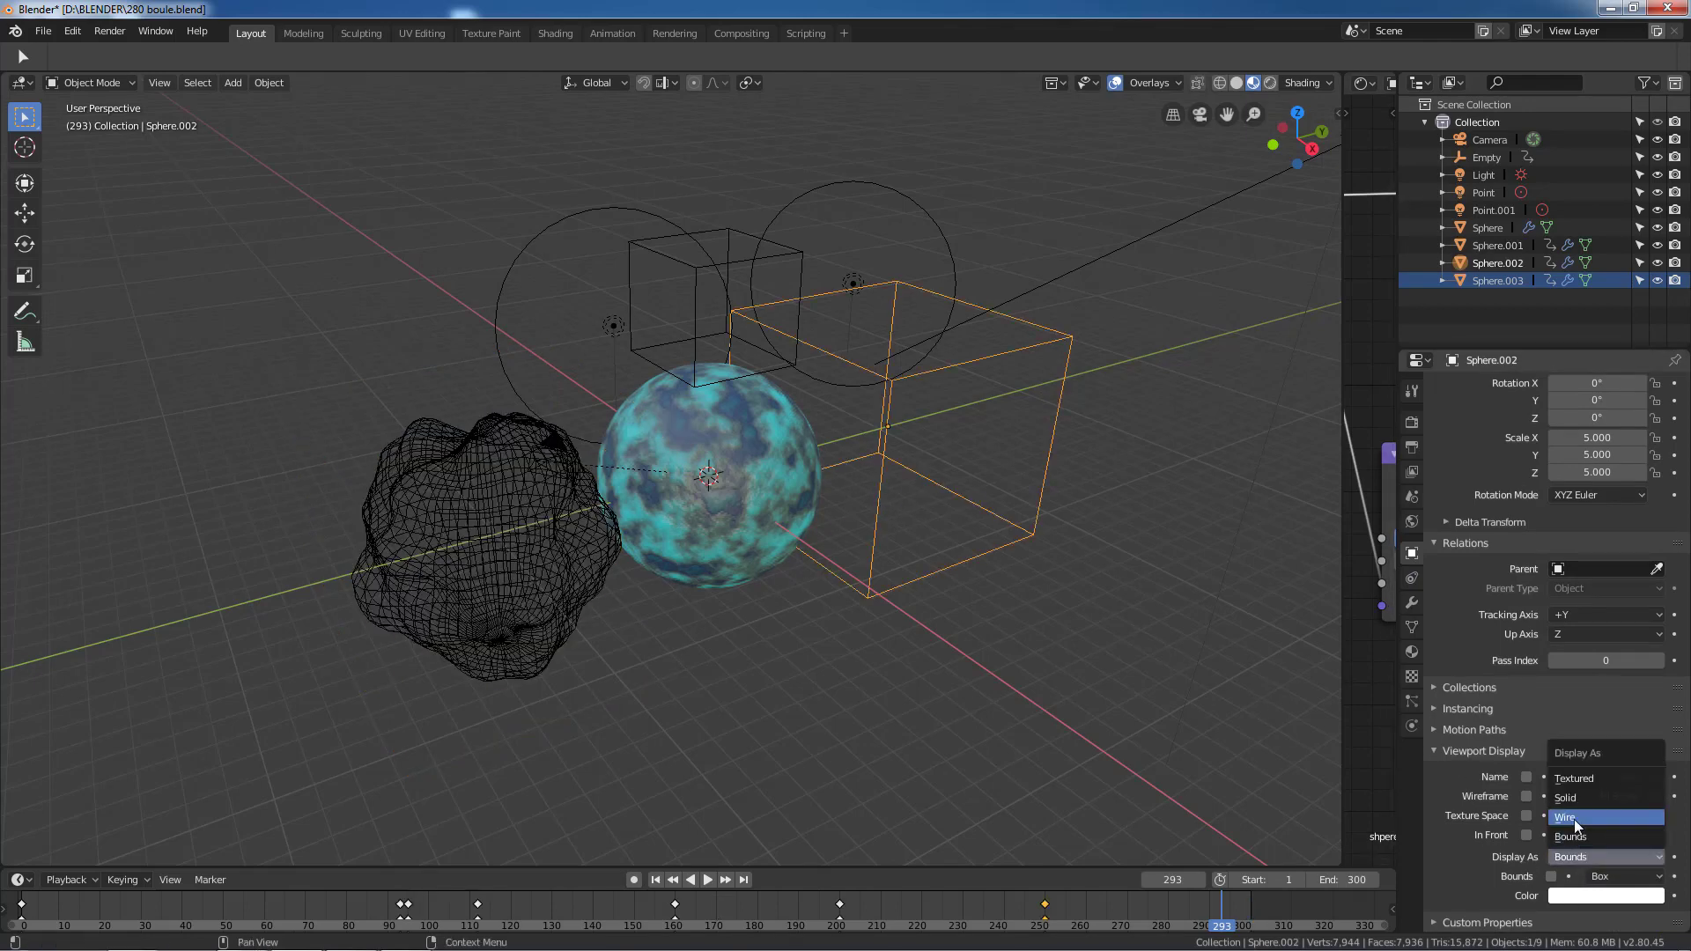
click(1567, 817)
click(731, 264)
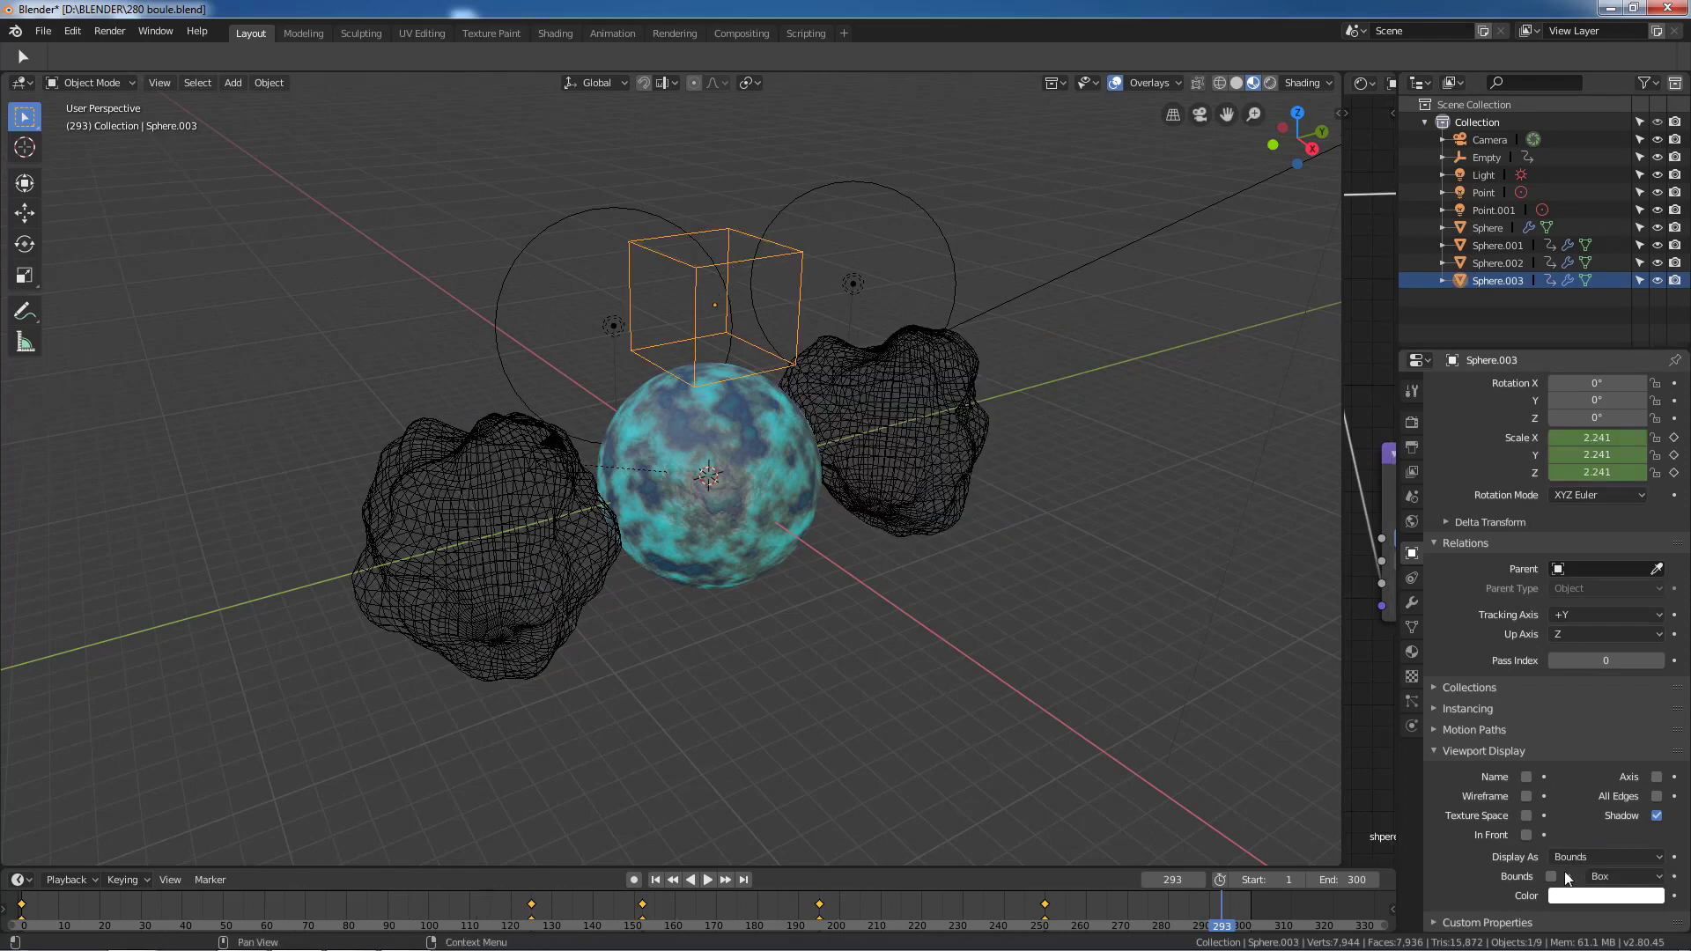
click(1593, 857)
click(1577, 820)
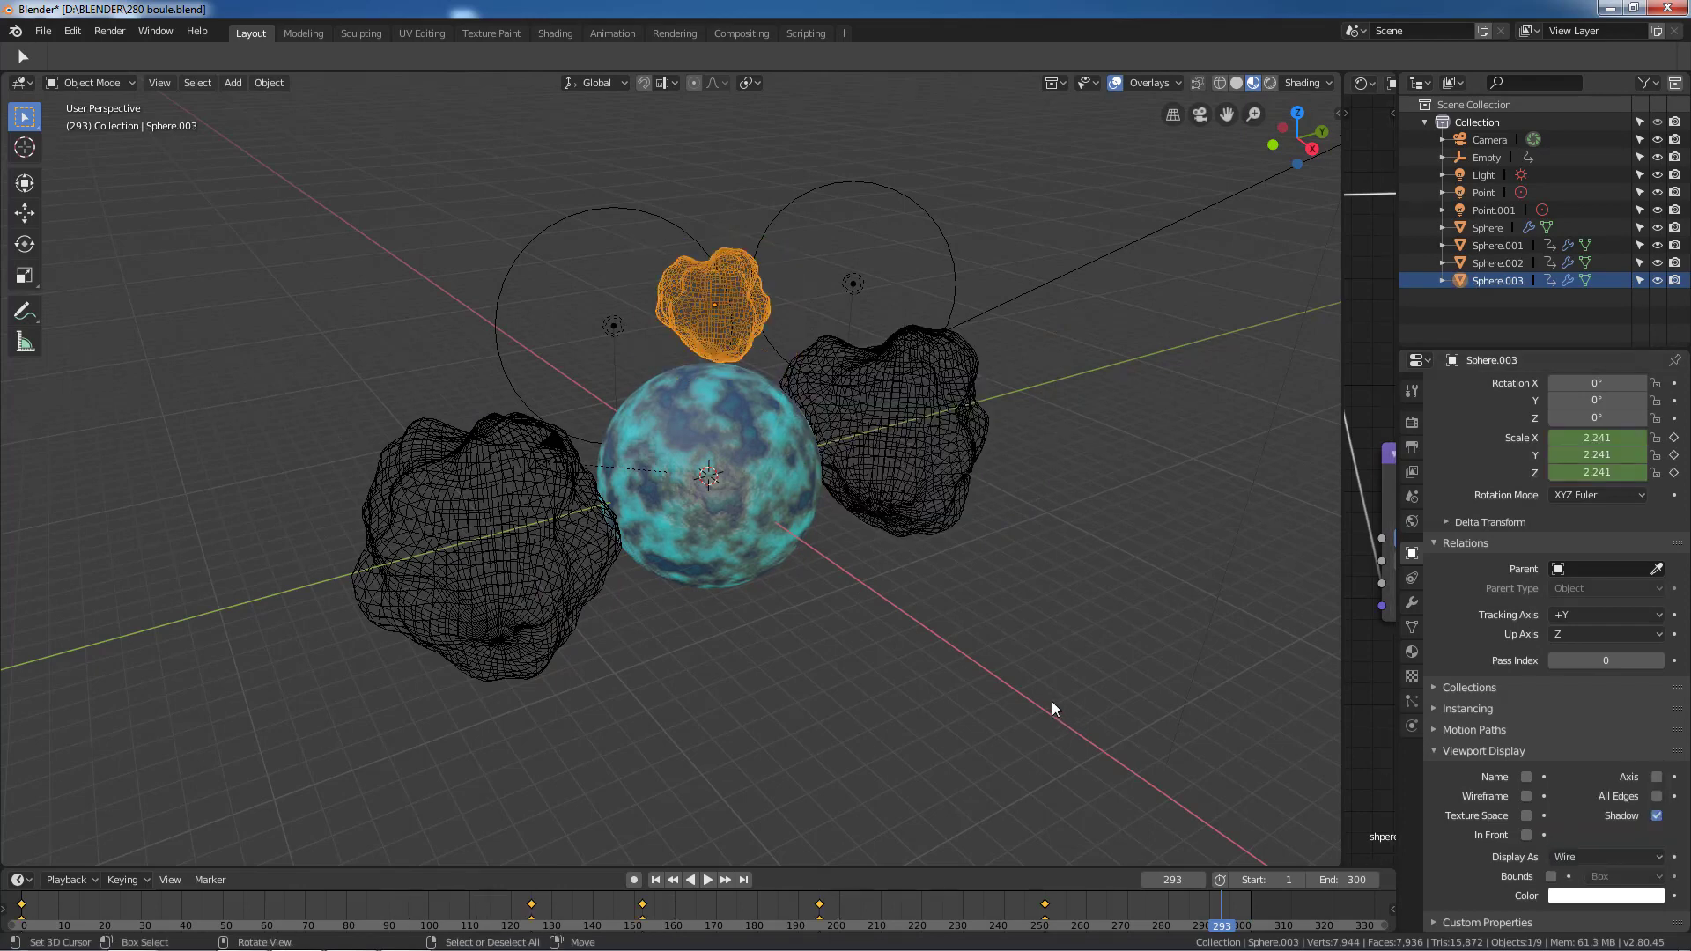
Scrub and play the timeline to watch the blobs reshape, then select Sphere.001
mouse_move(1220, 920)
mouse_down()
mouse_move(33, 921)
mouse_move(644, 923)
mouse_up()
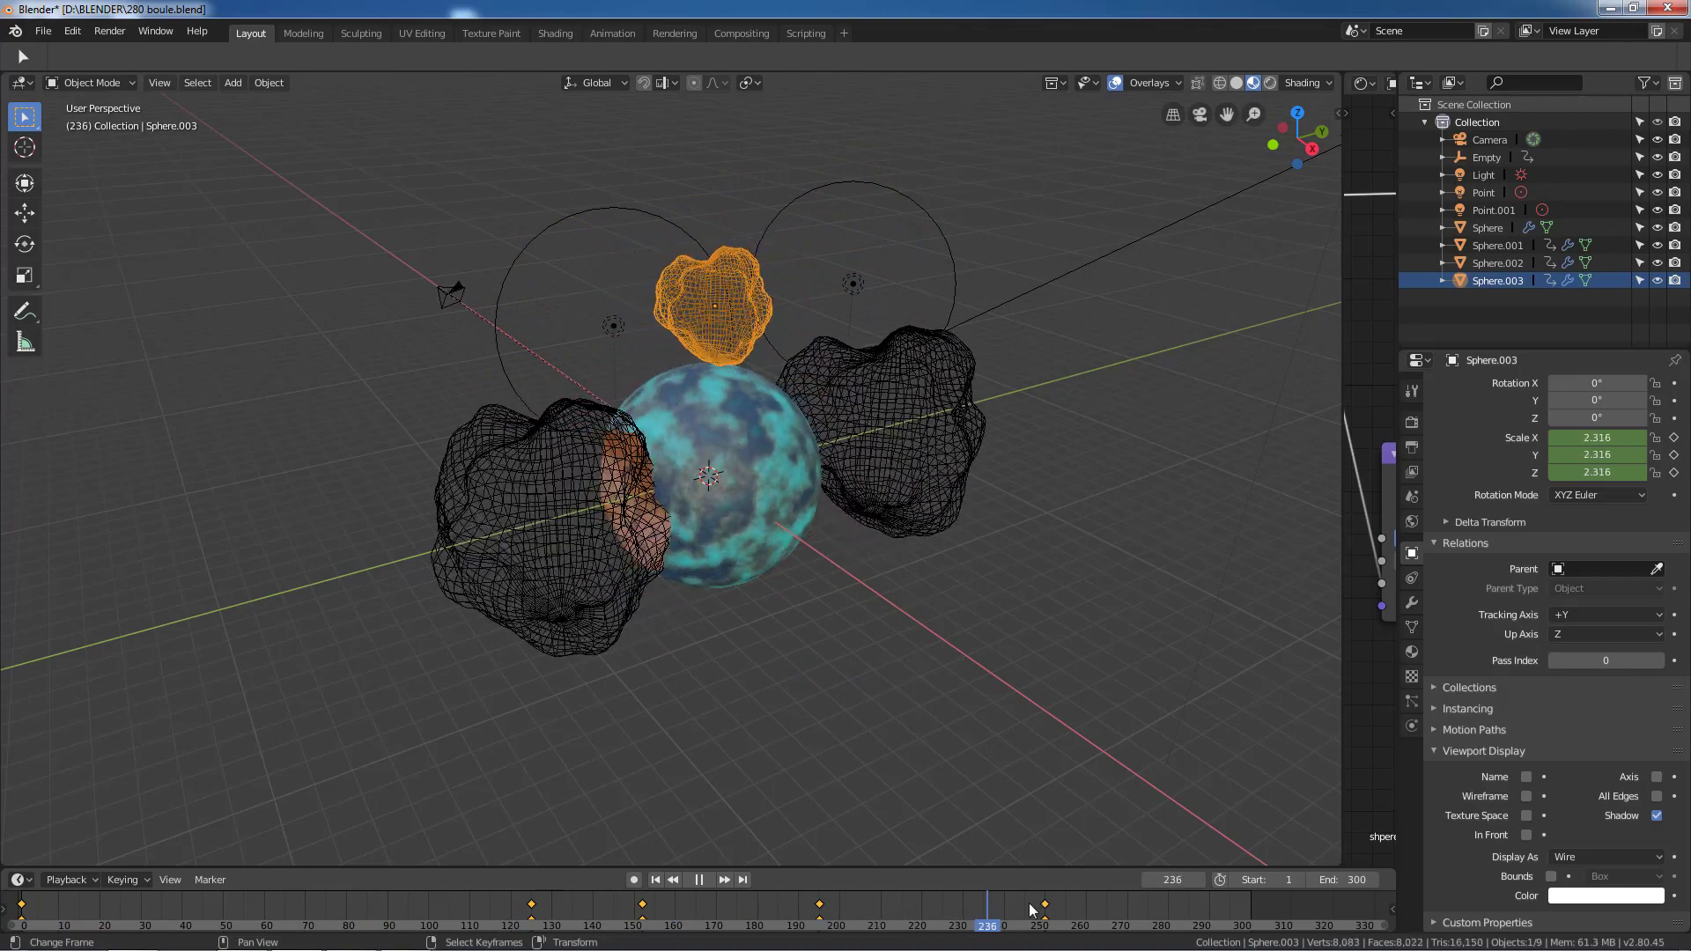
drag(881, 895, 1021, 905)
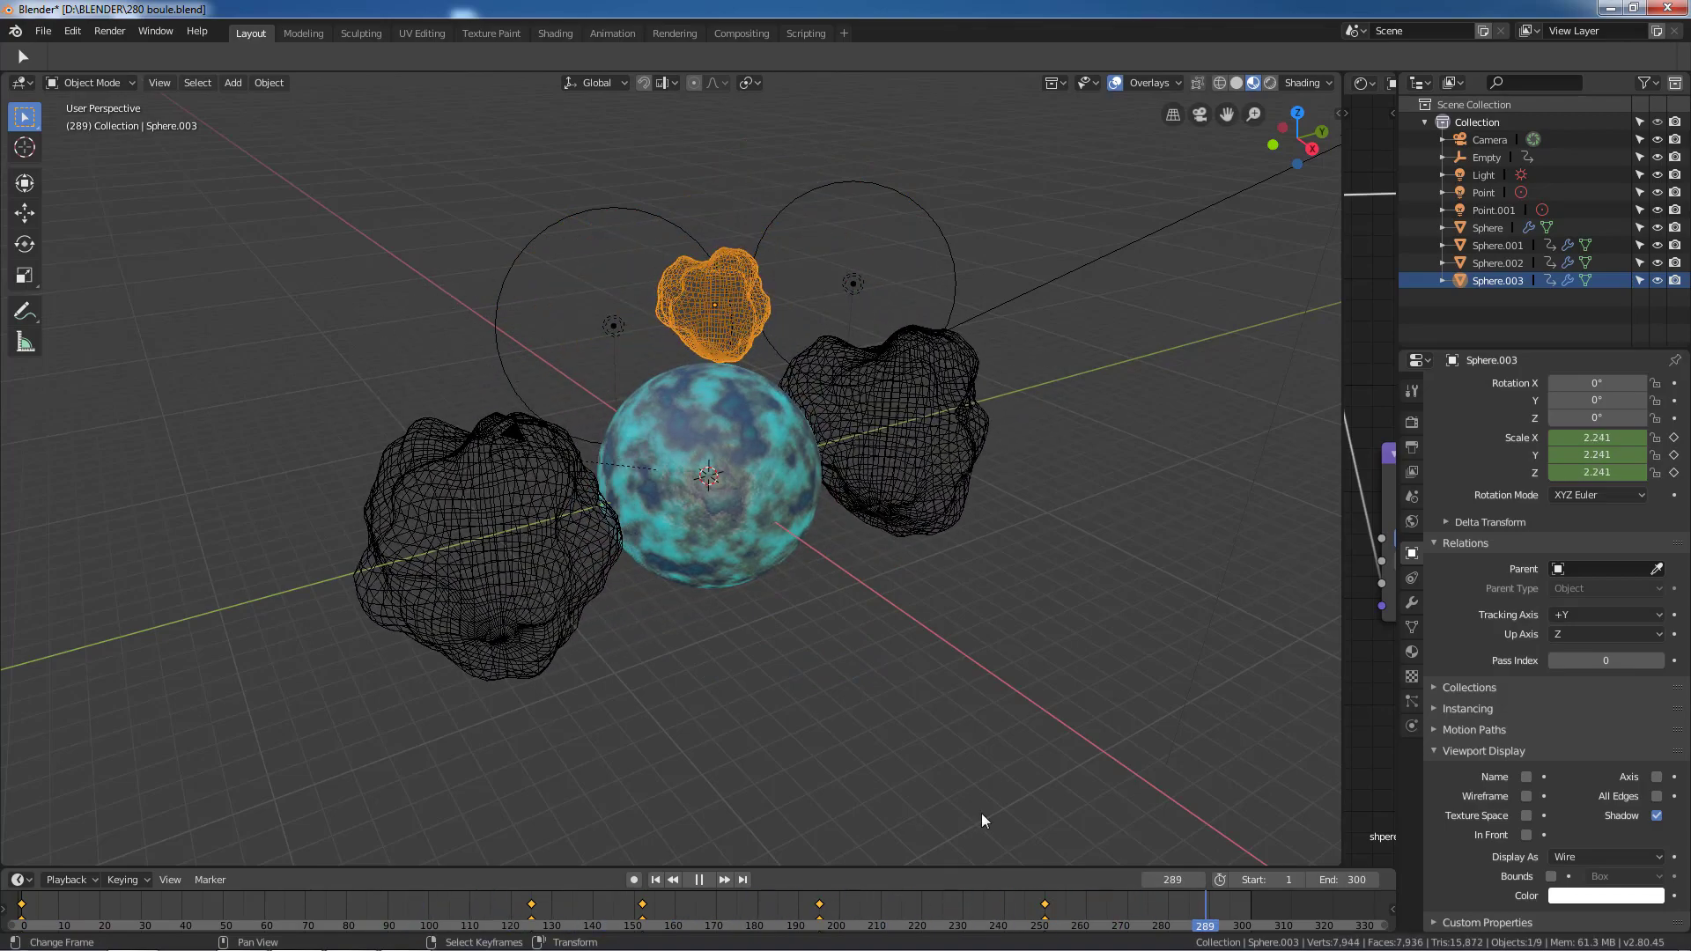
key(space)
click(483, 490)
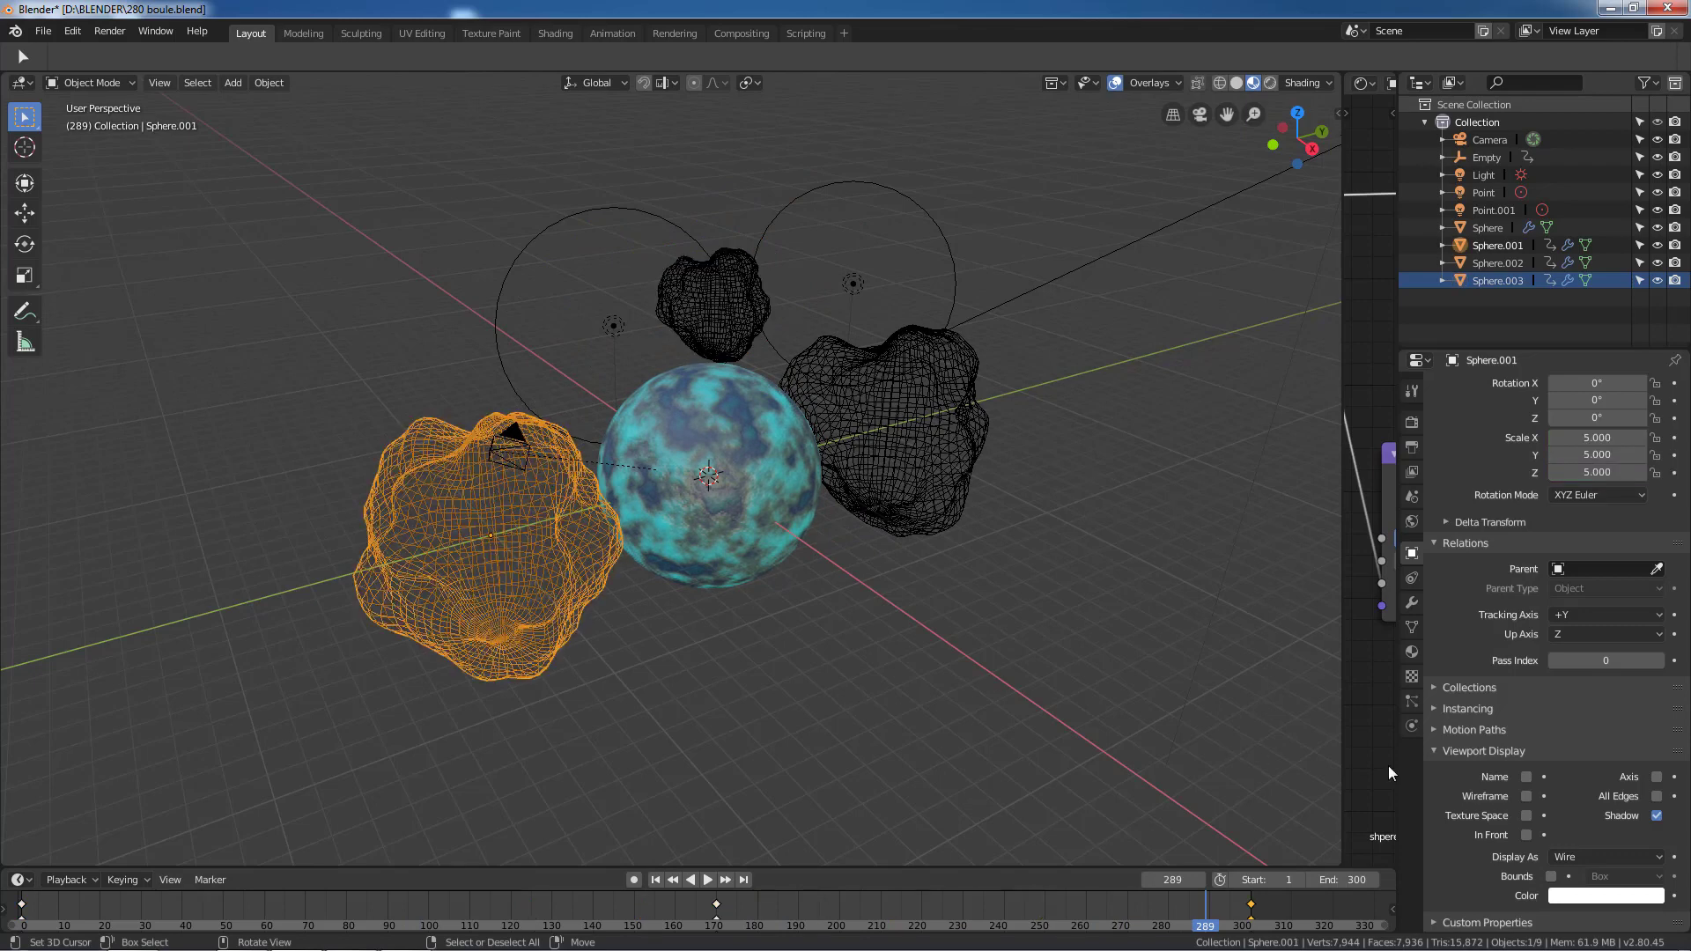
Toggle the Displace modifier's viewport display off and on for Sphere.001, Sphere.002 and Sphere.003
click(1412, 604)
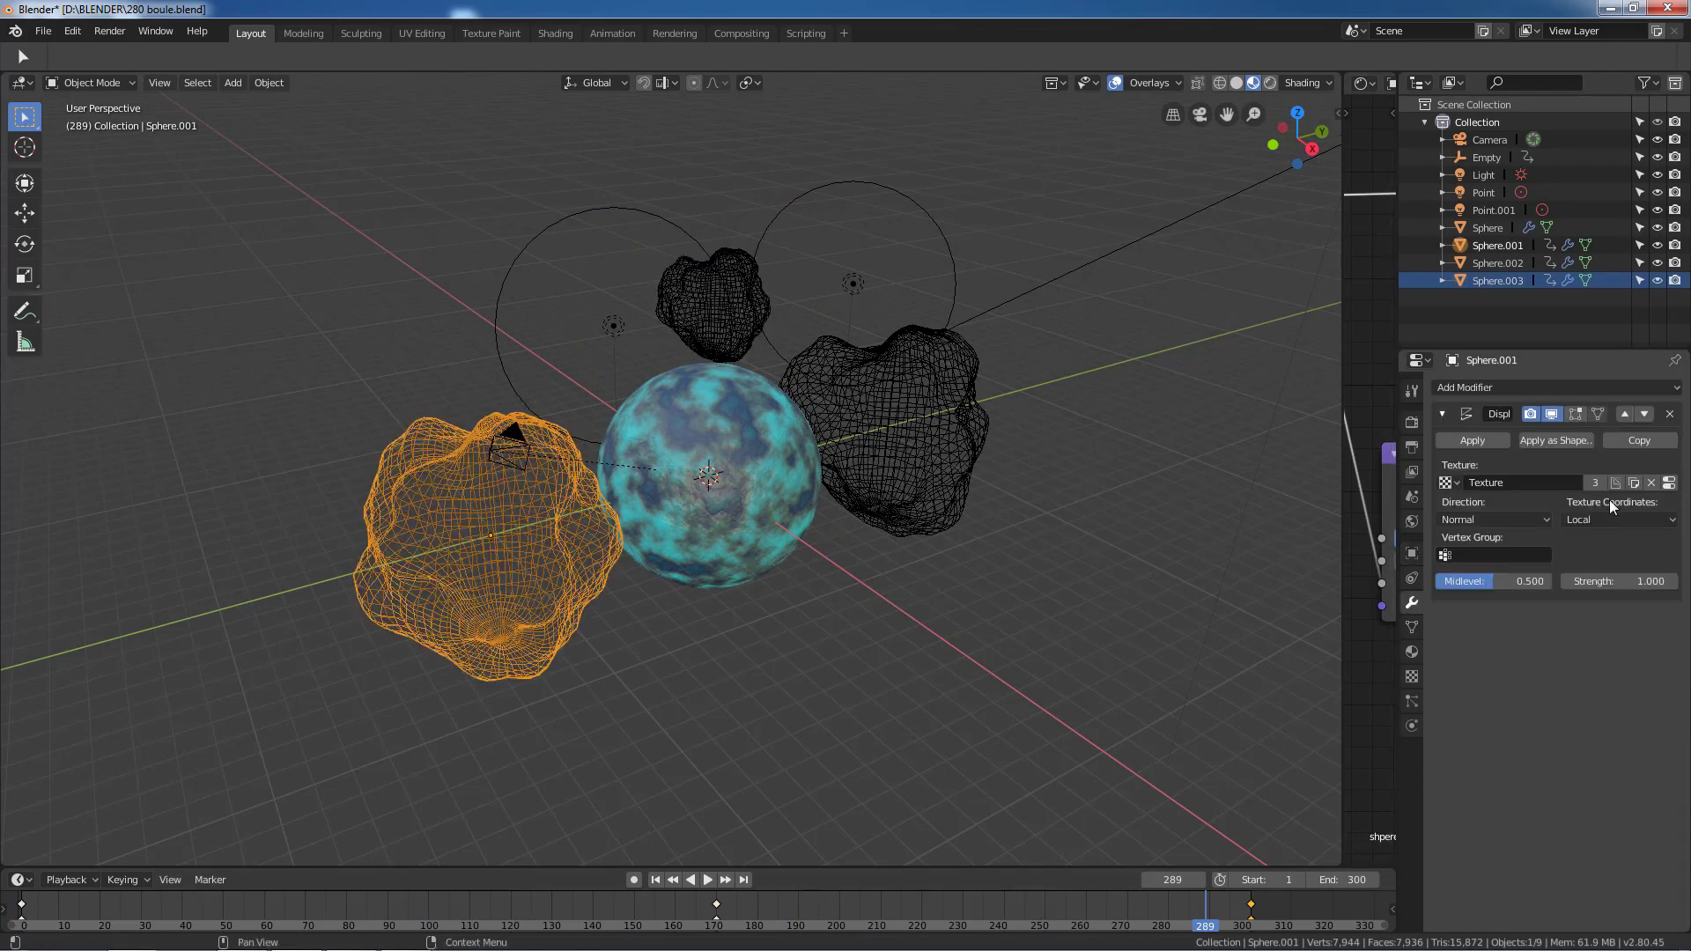
click(1552, 414)
click(1552, 414)
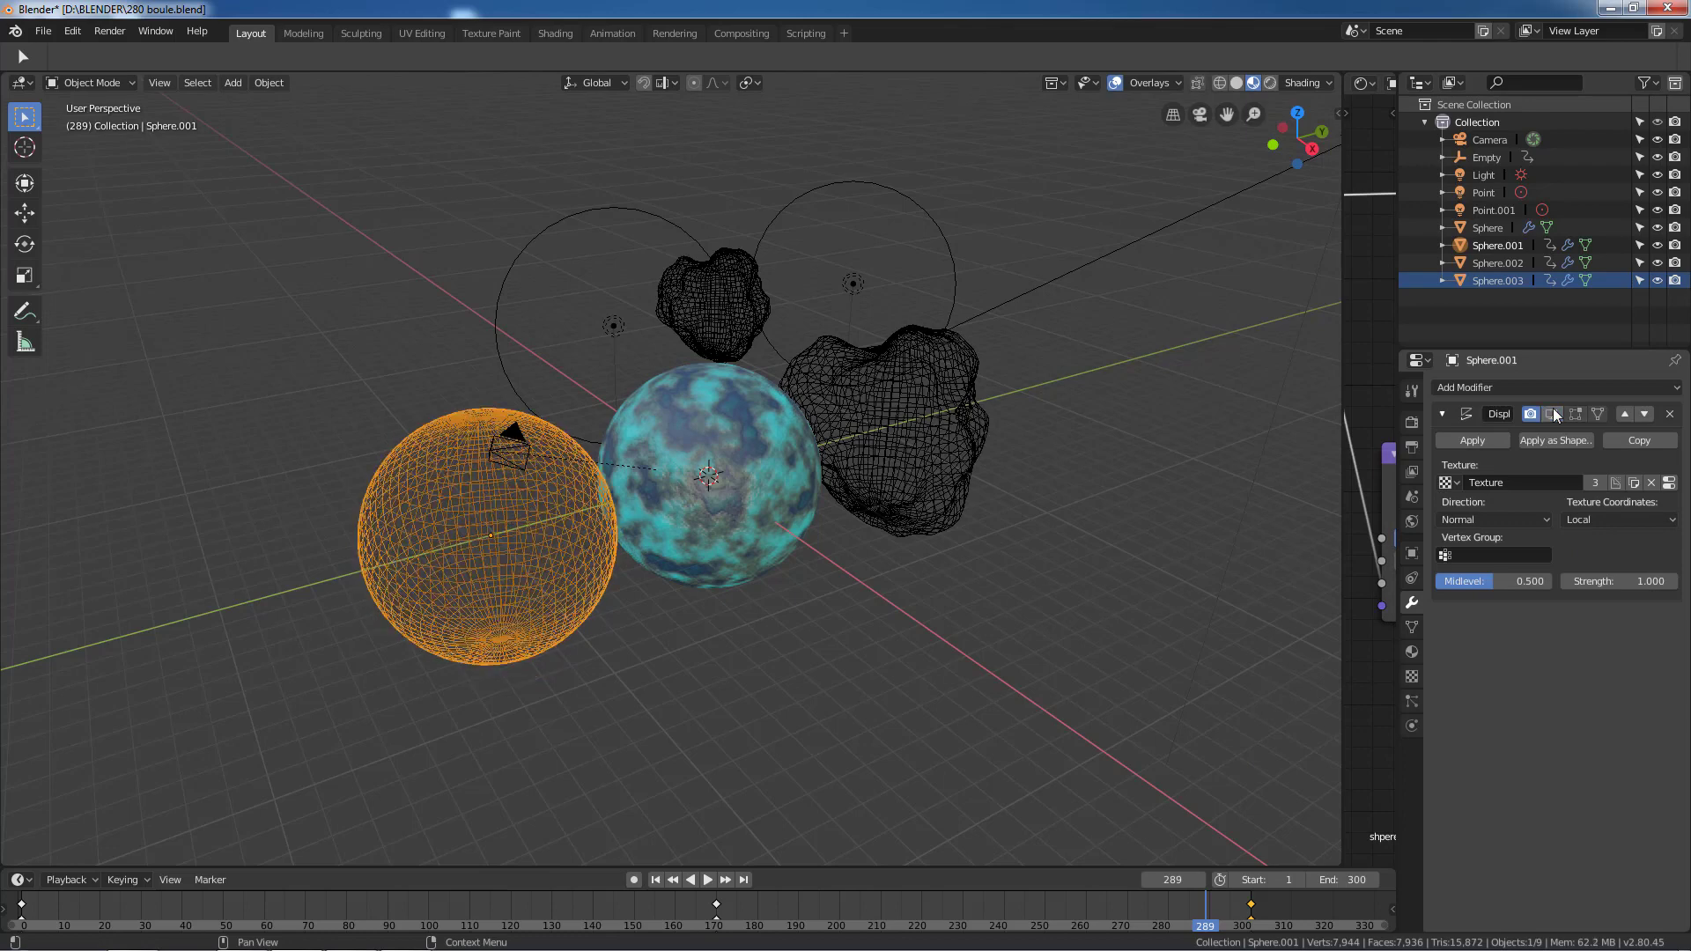
click(1552, 414)
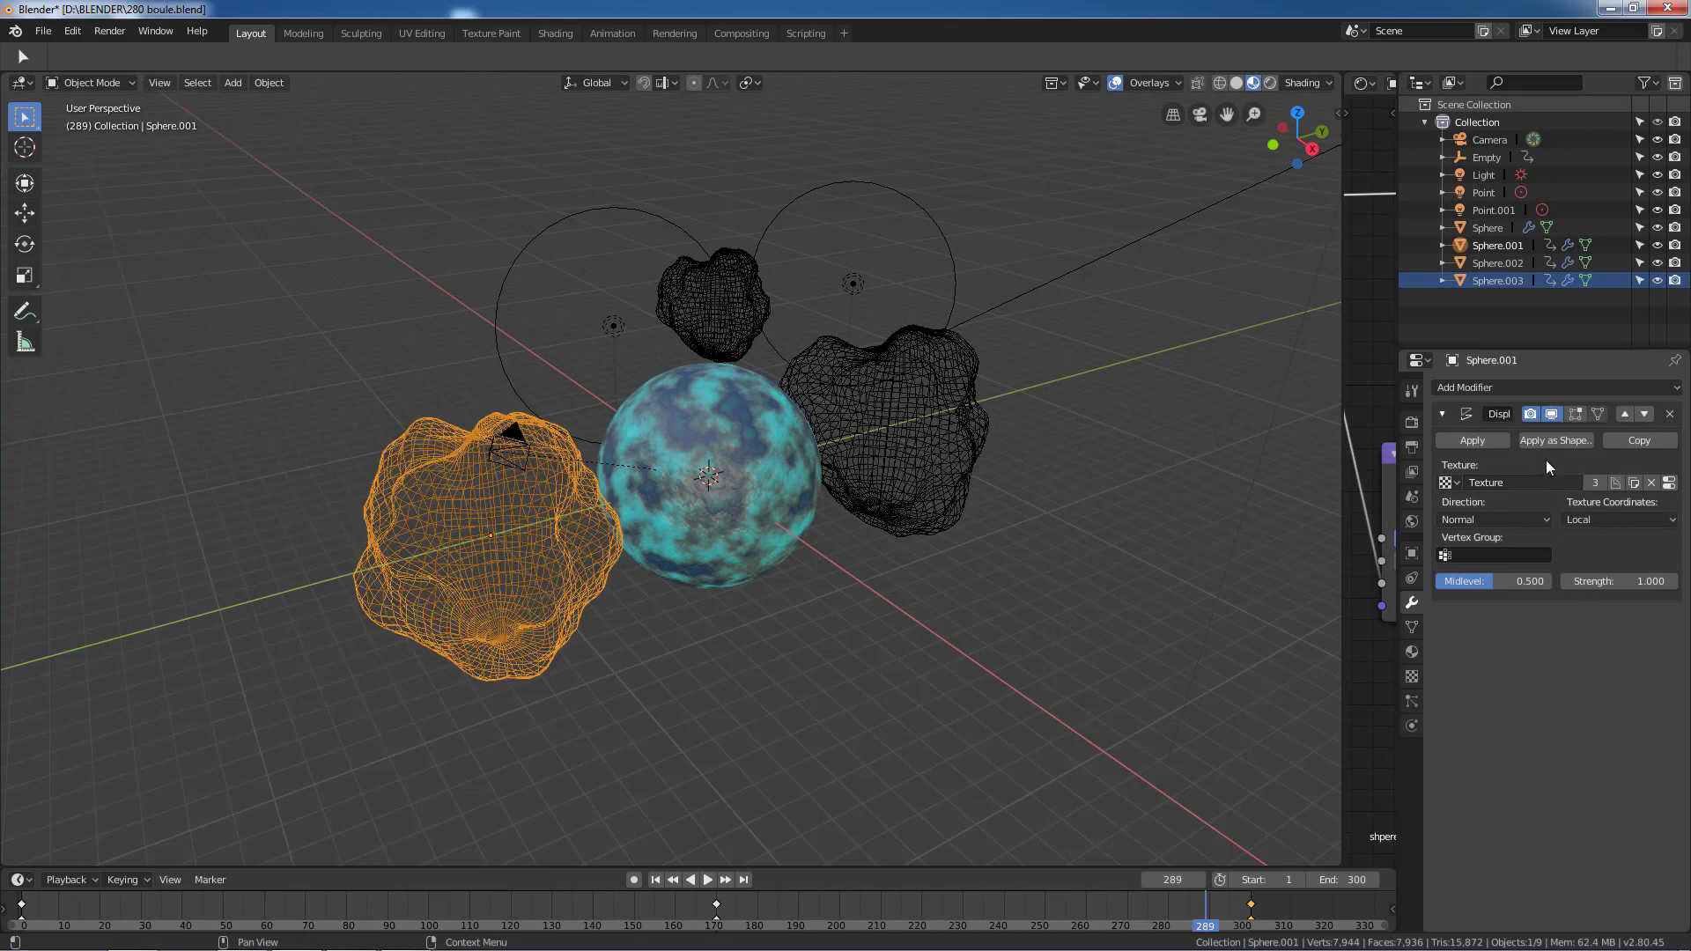
click(1552, 414)
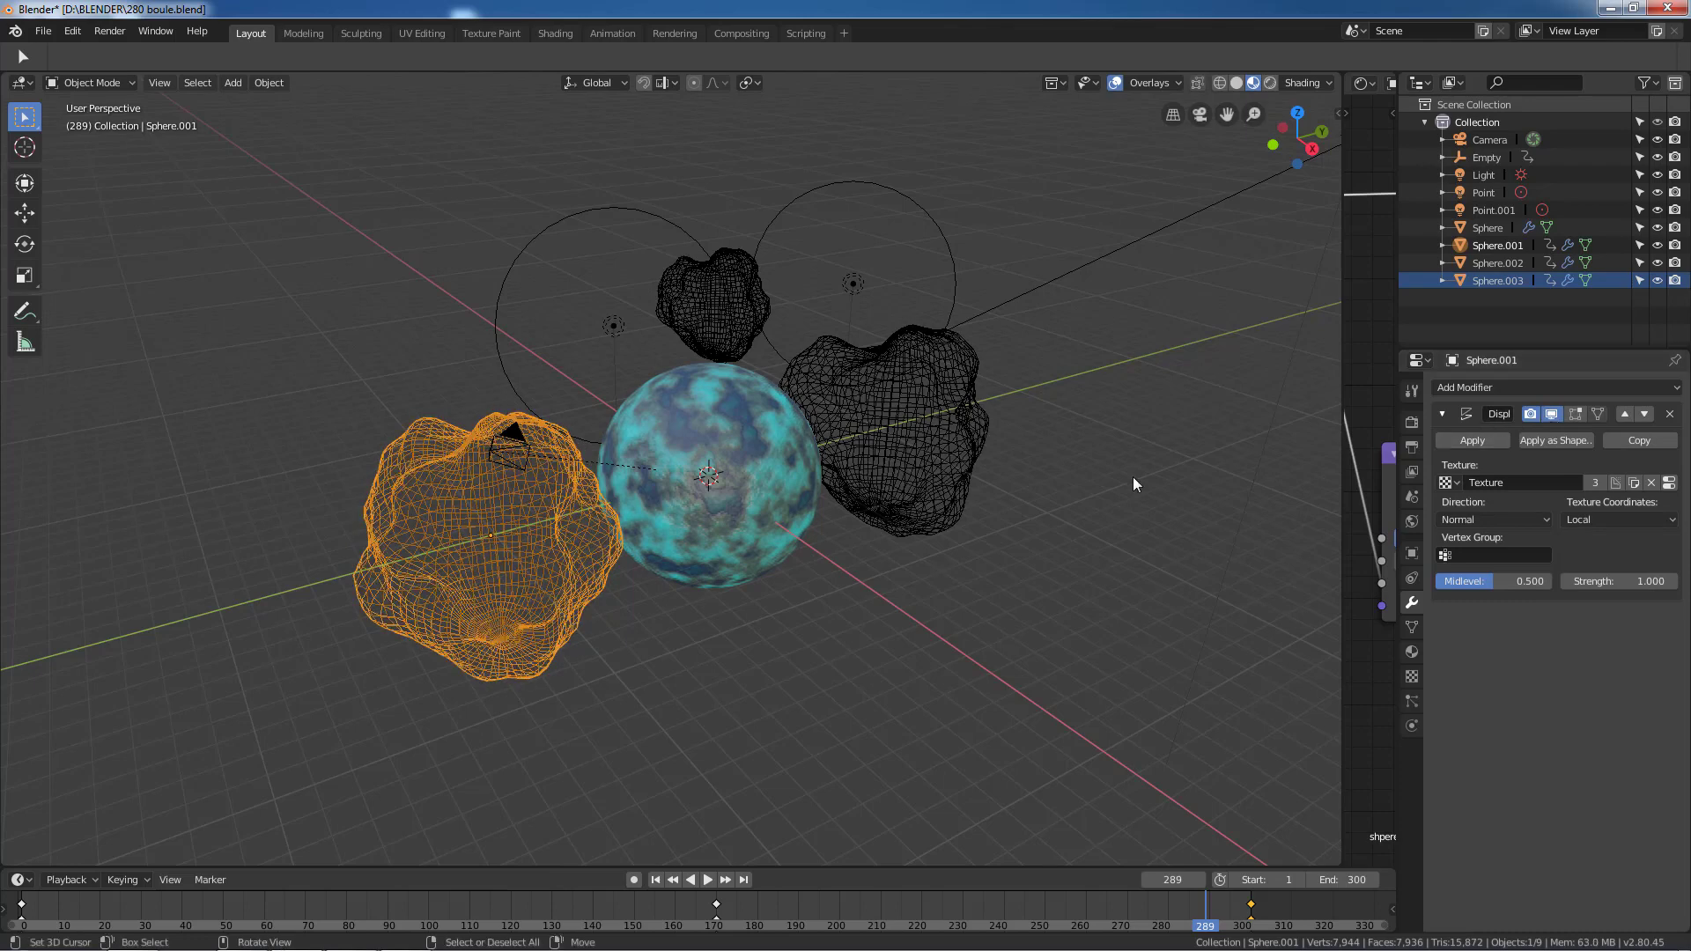
click(935, 452)
click(1556, 413)
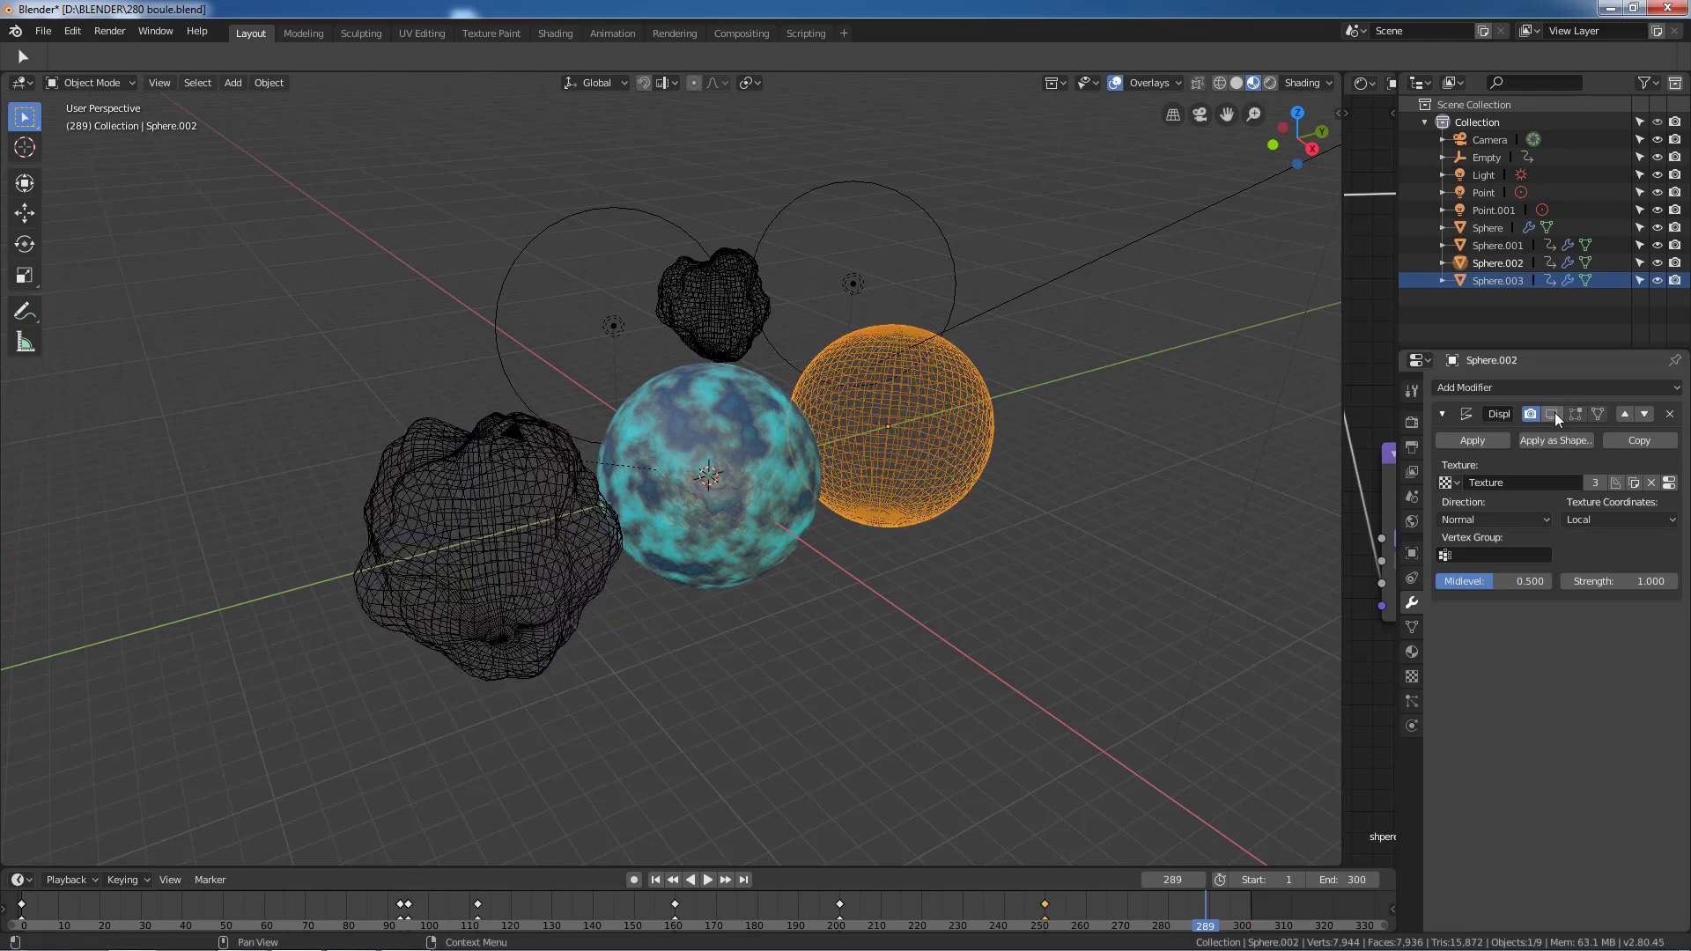
click(719, 304)
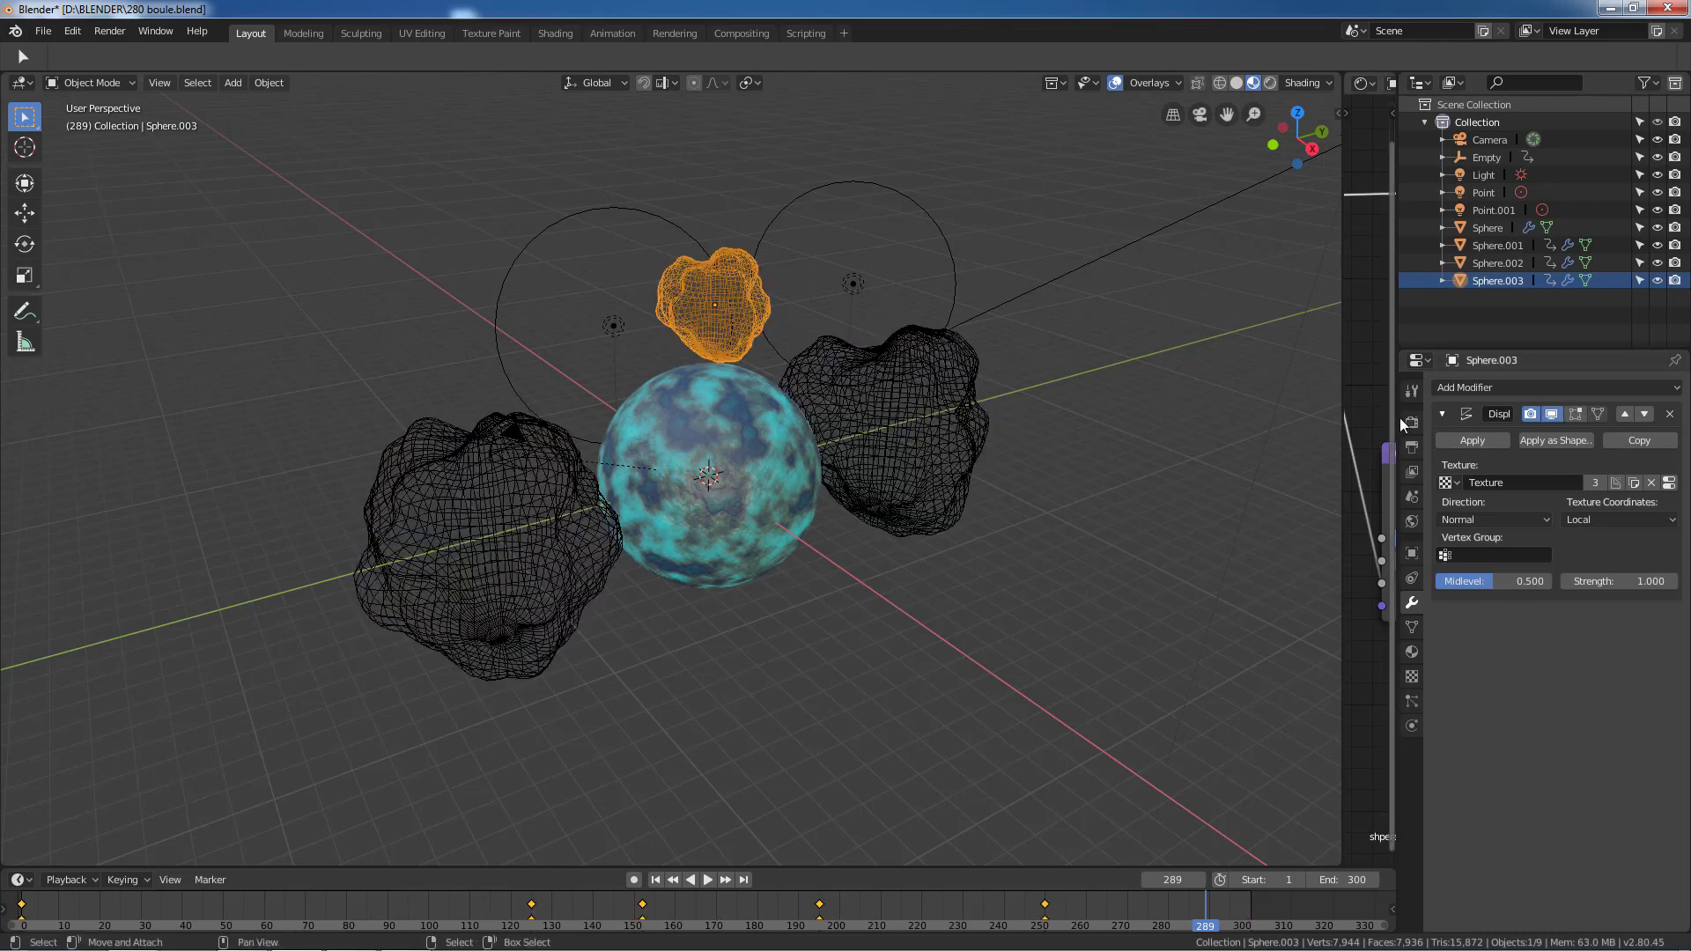
click(1551, 414)
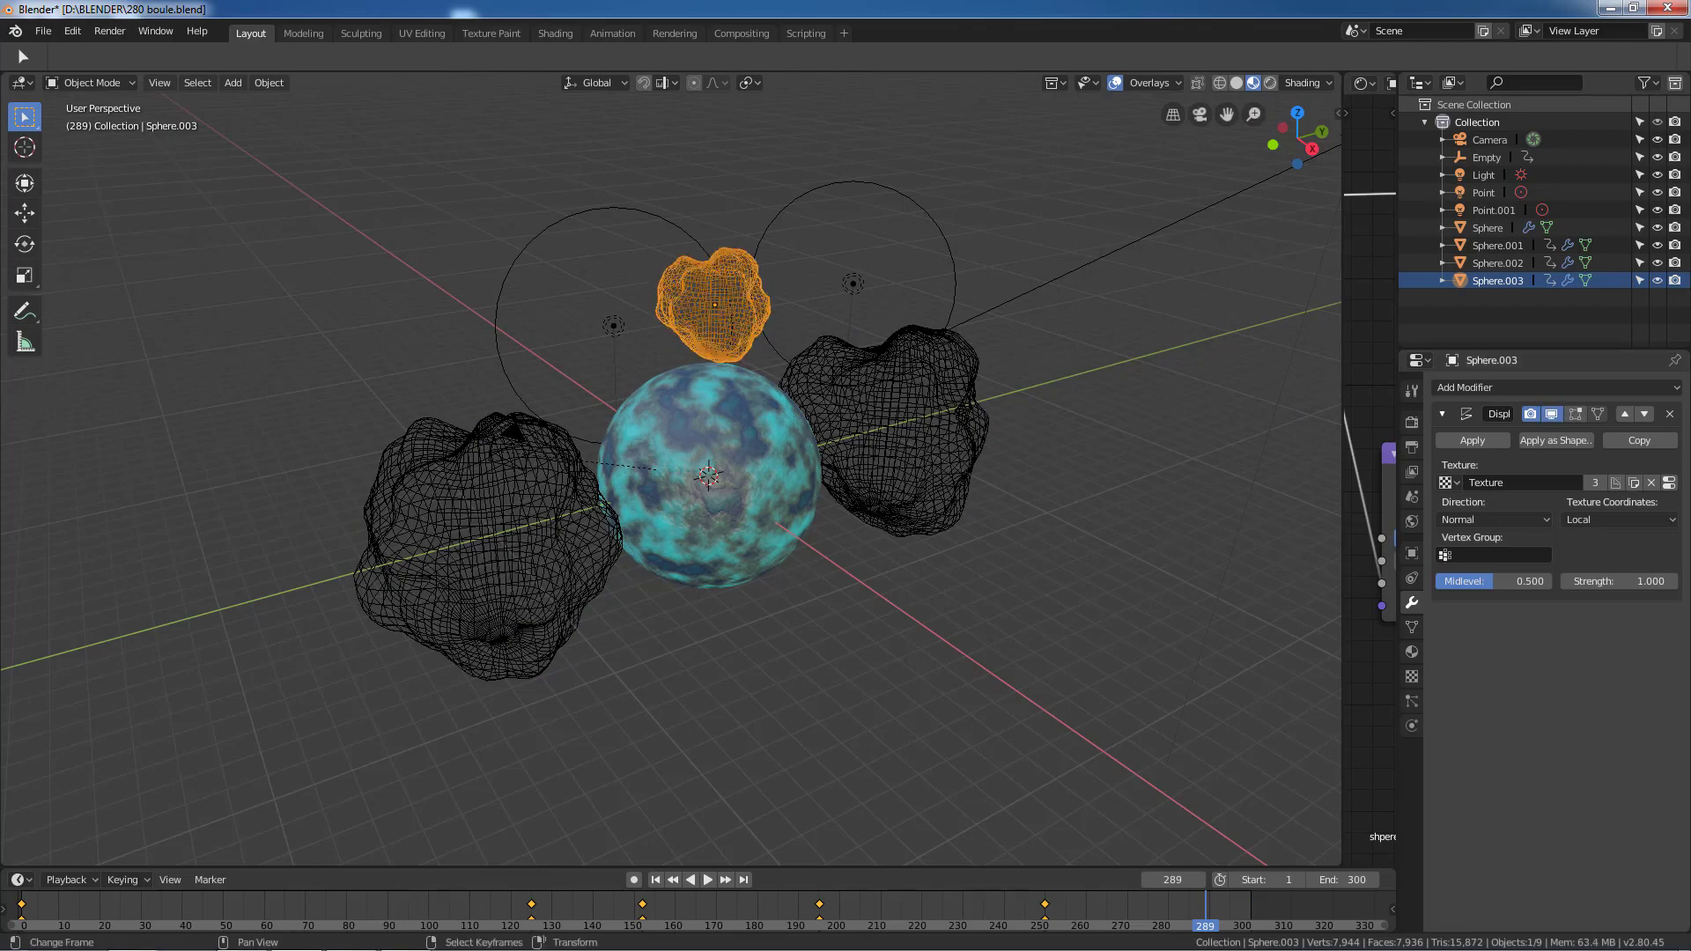
Play the animation from an earlier frame, stop it, and select the main Sphere
key(space)
click(457, 912)
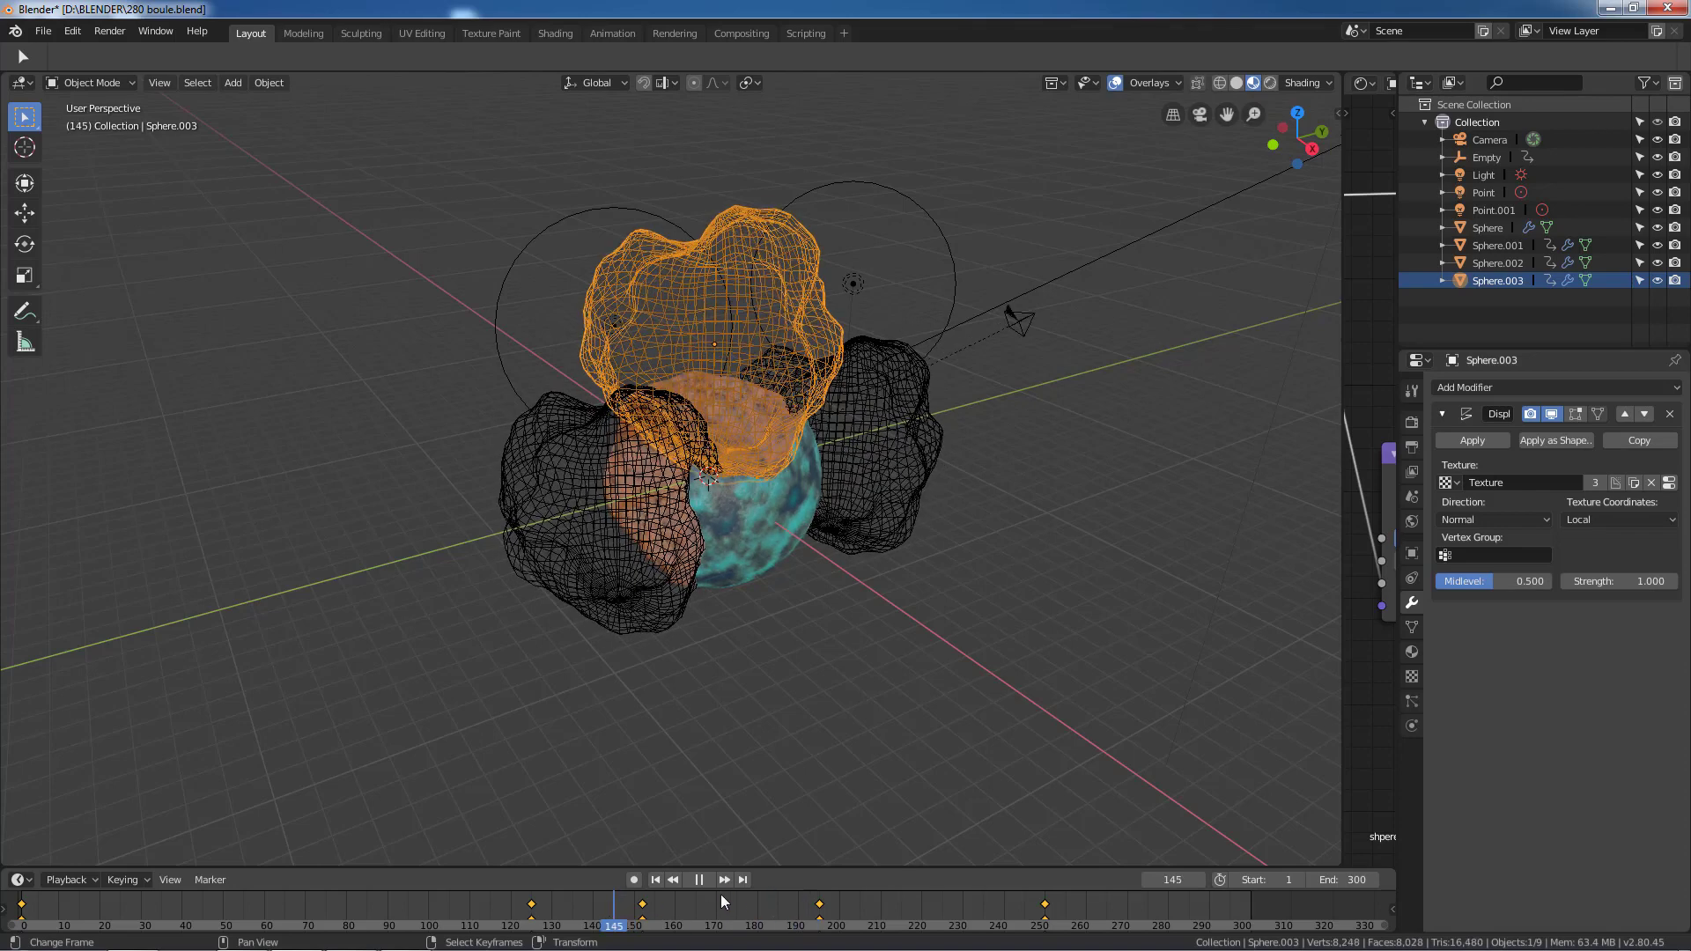
key(space)
click(747, 486)
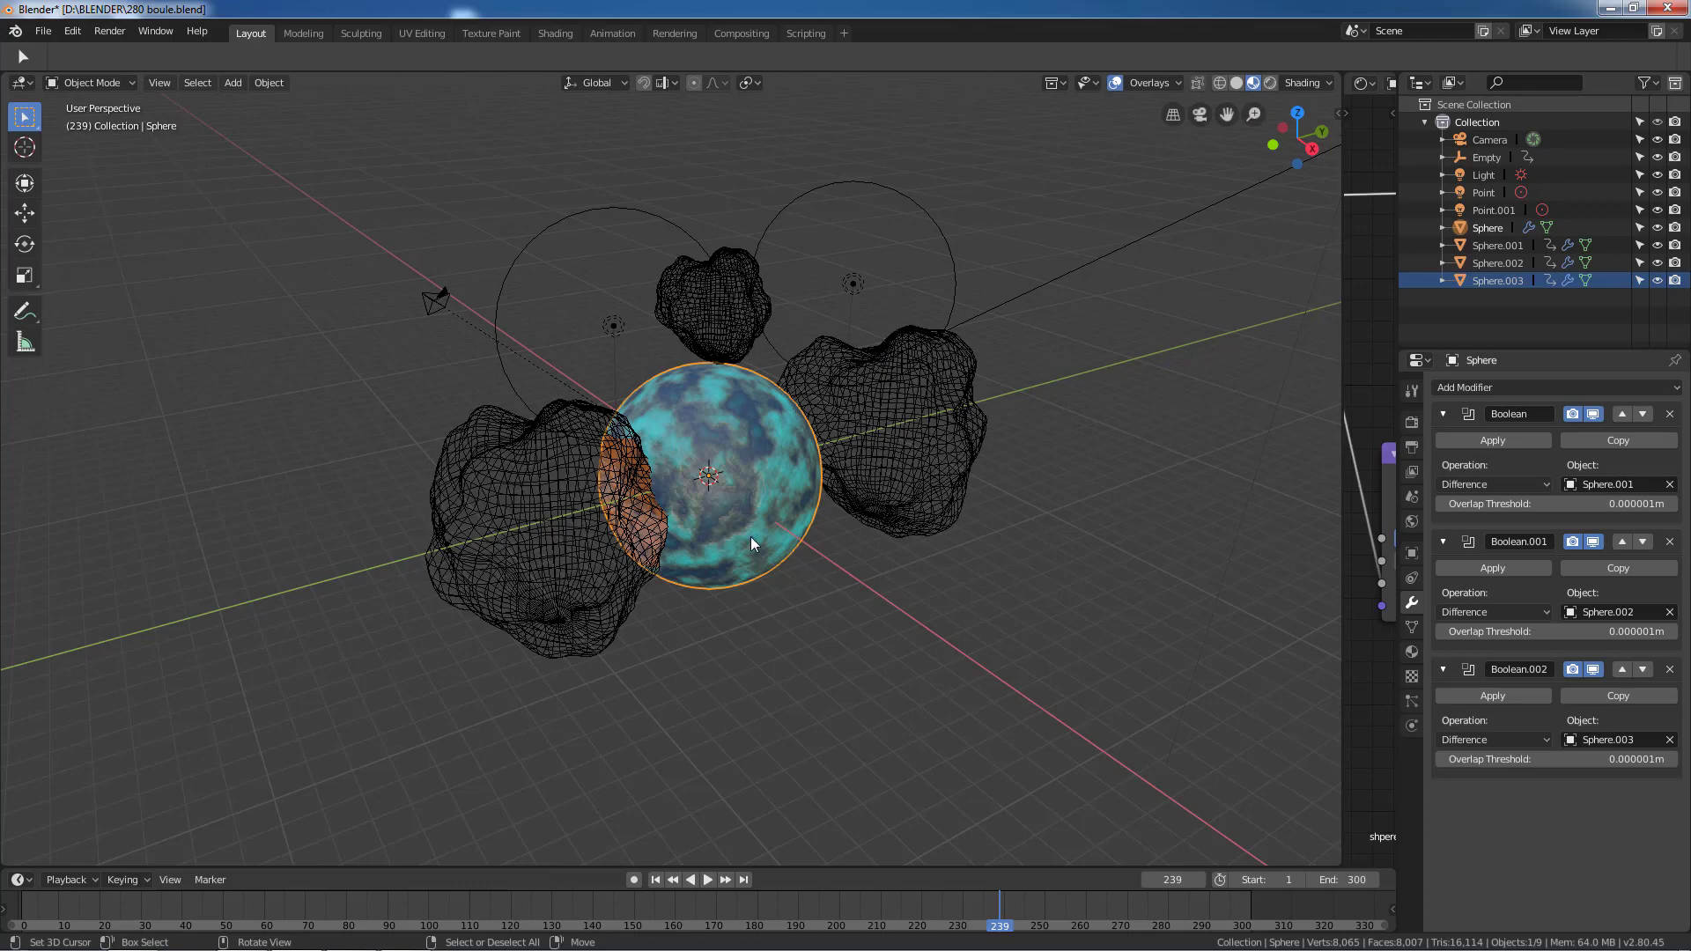
Switch the viewport to Solid shading and orbit around the scene
scroll(751, 536, up, 2)
click(1236, 83)
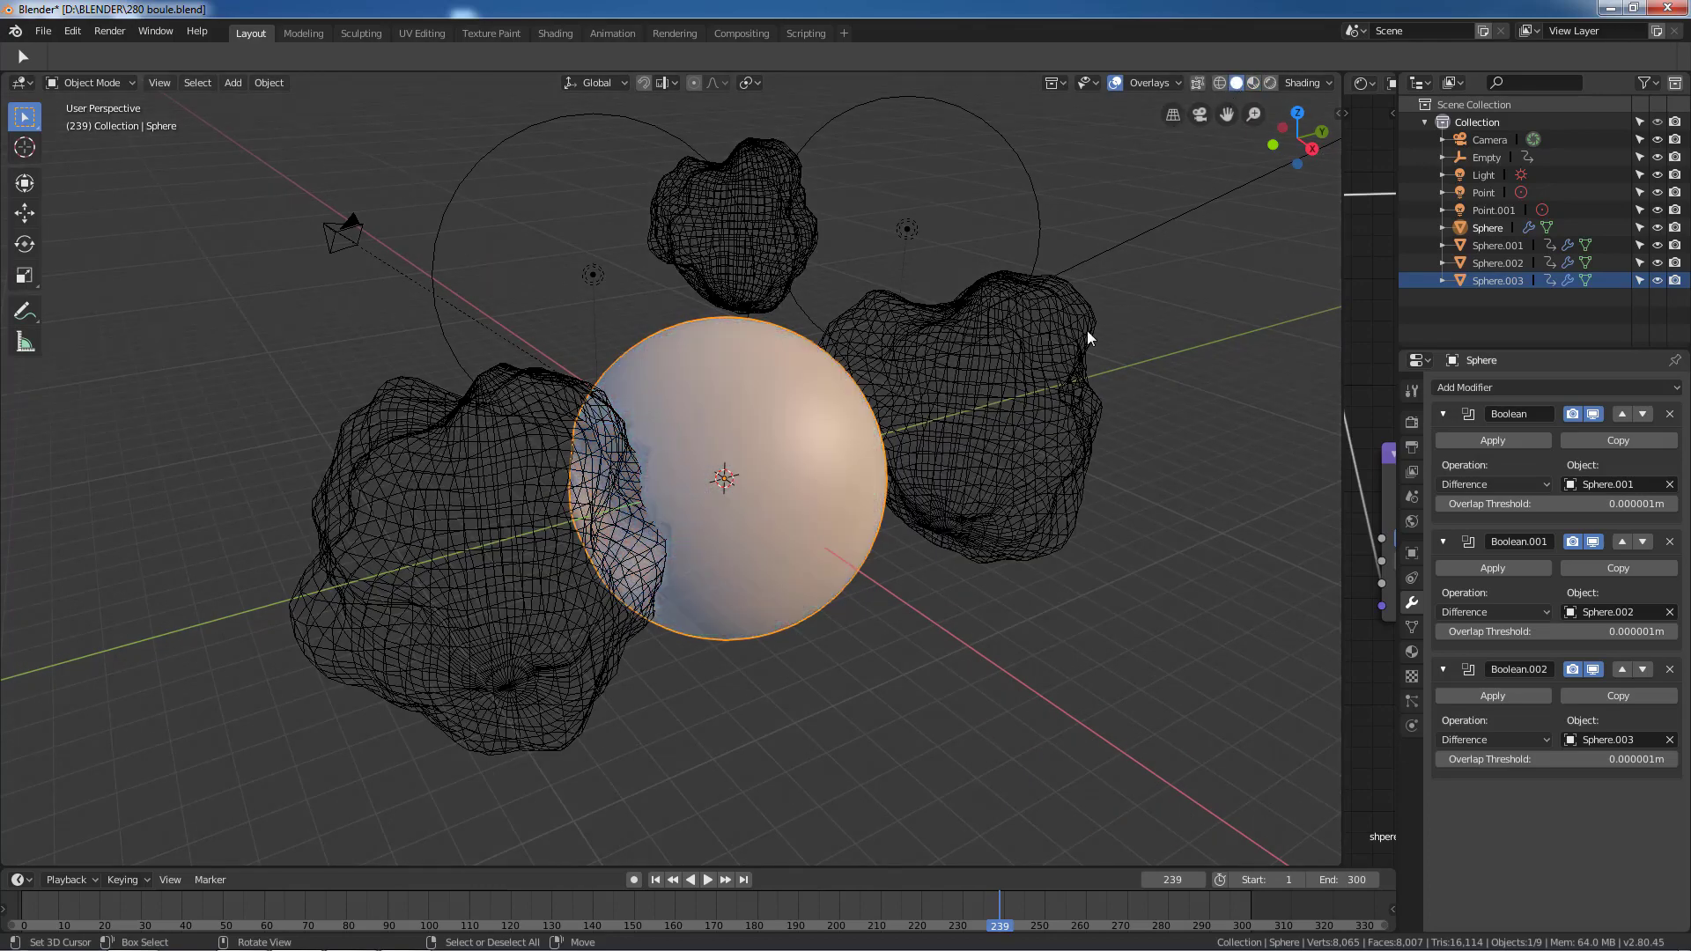
scroll(967, 525, down, 3)
middle_drag(833, 579, 845, 555)
Play the animation in reverse, stop it, and hide the Sphere.003 cutter
key(ctrl+shift+space)
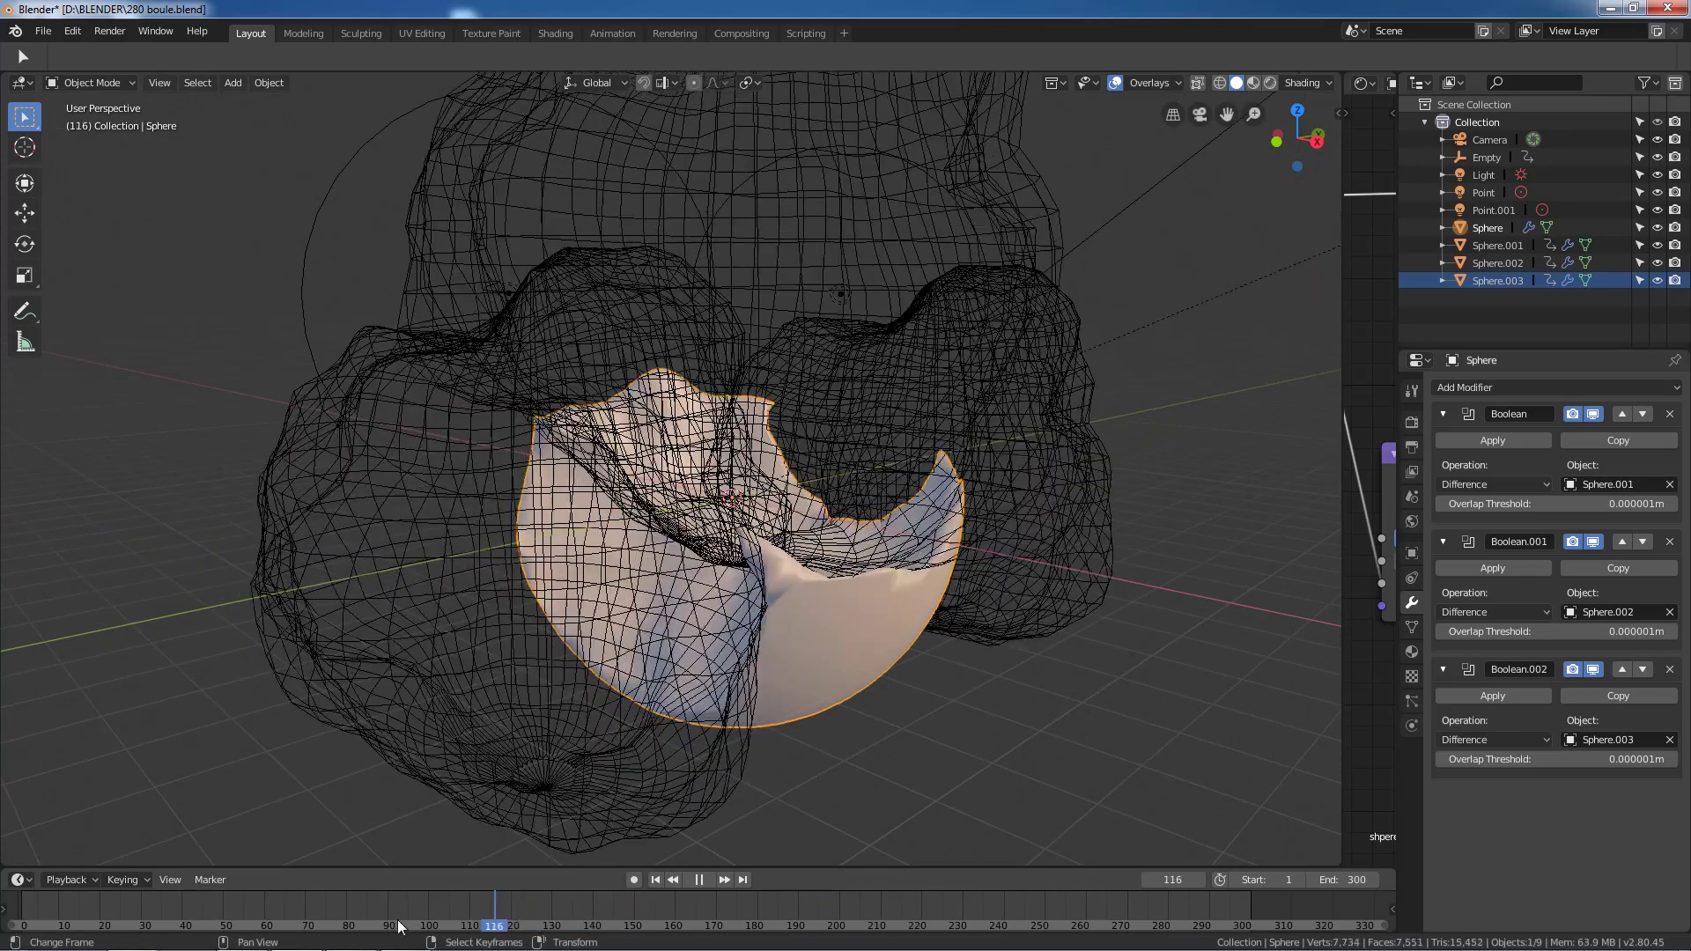
key(space)
click(828, 181)
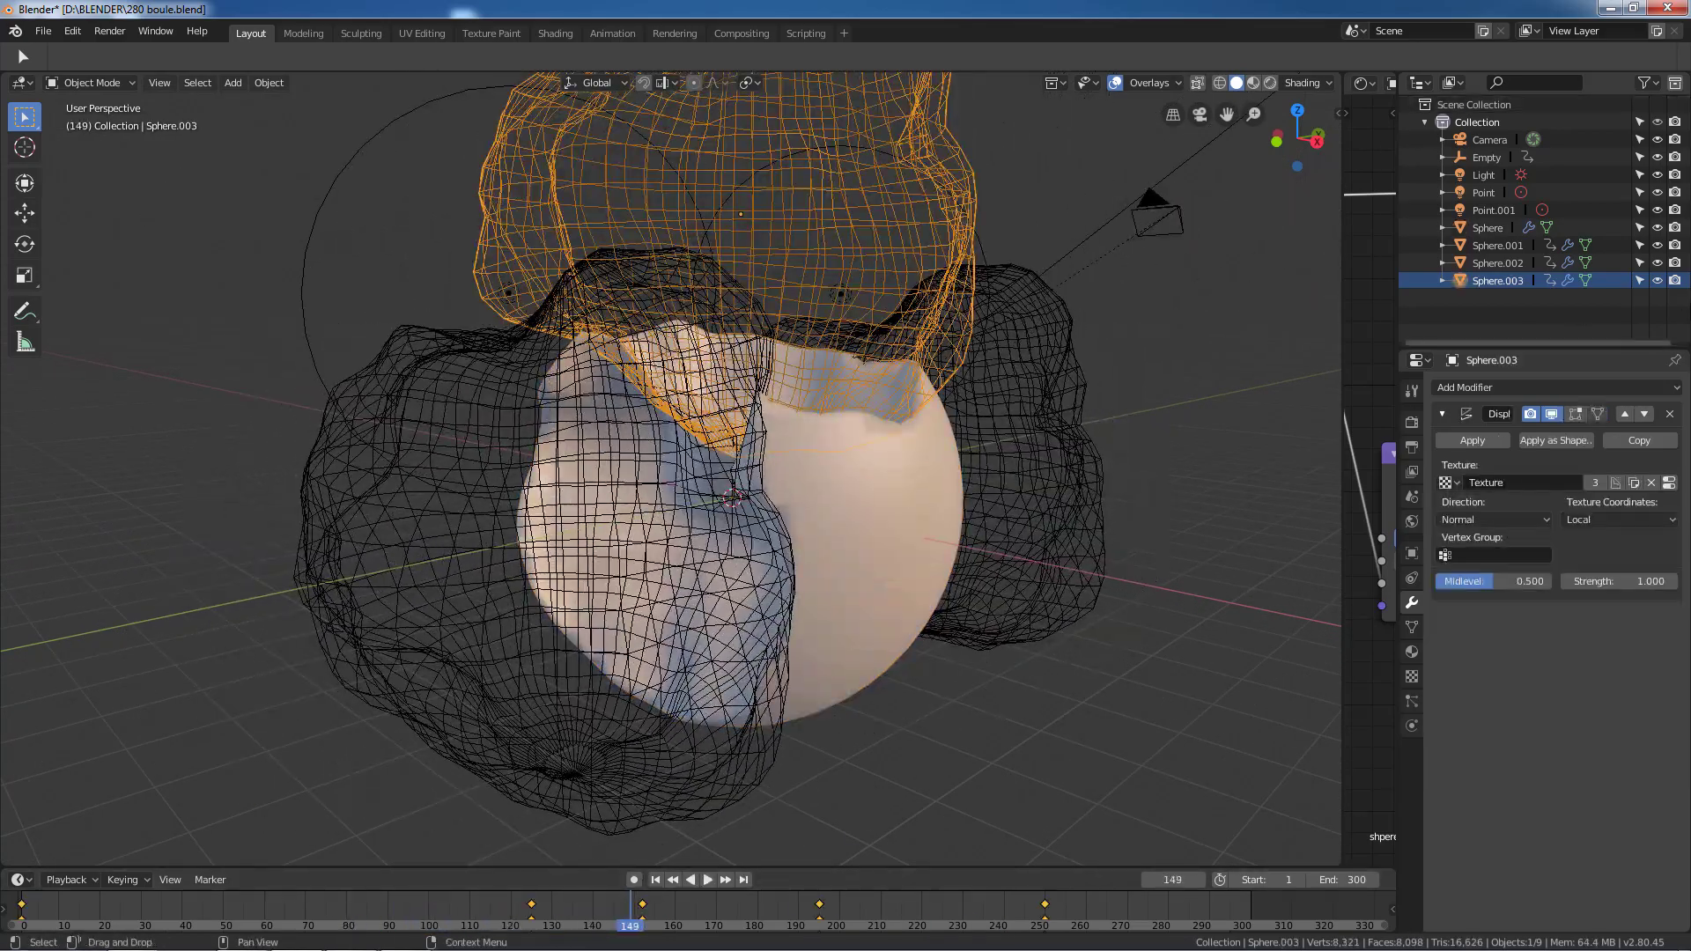
click(1658, 280)
Hide Sphere.002, then play and scrub the animation, stopping at frame 187
click(1658, 262)
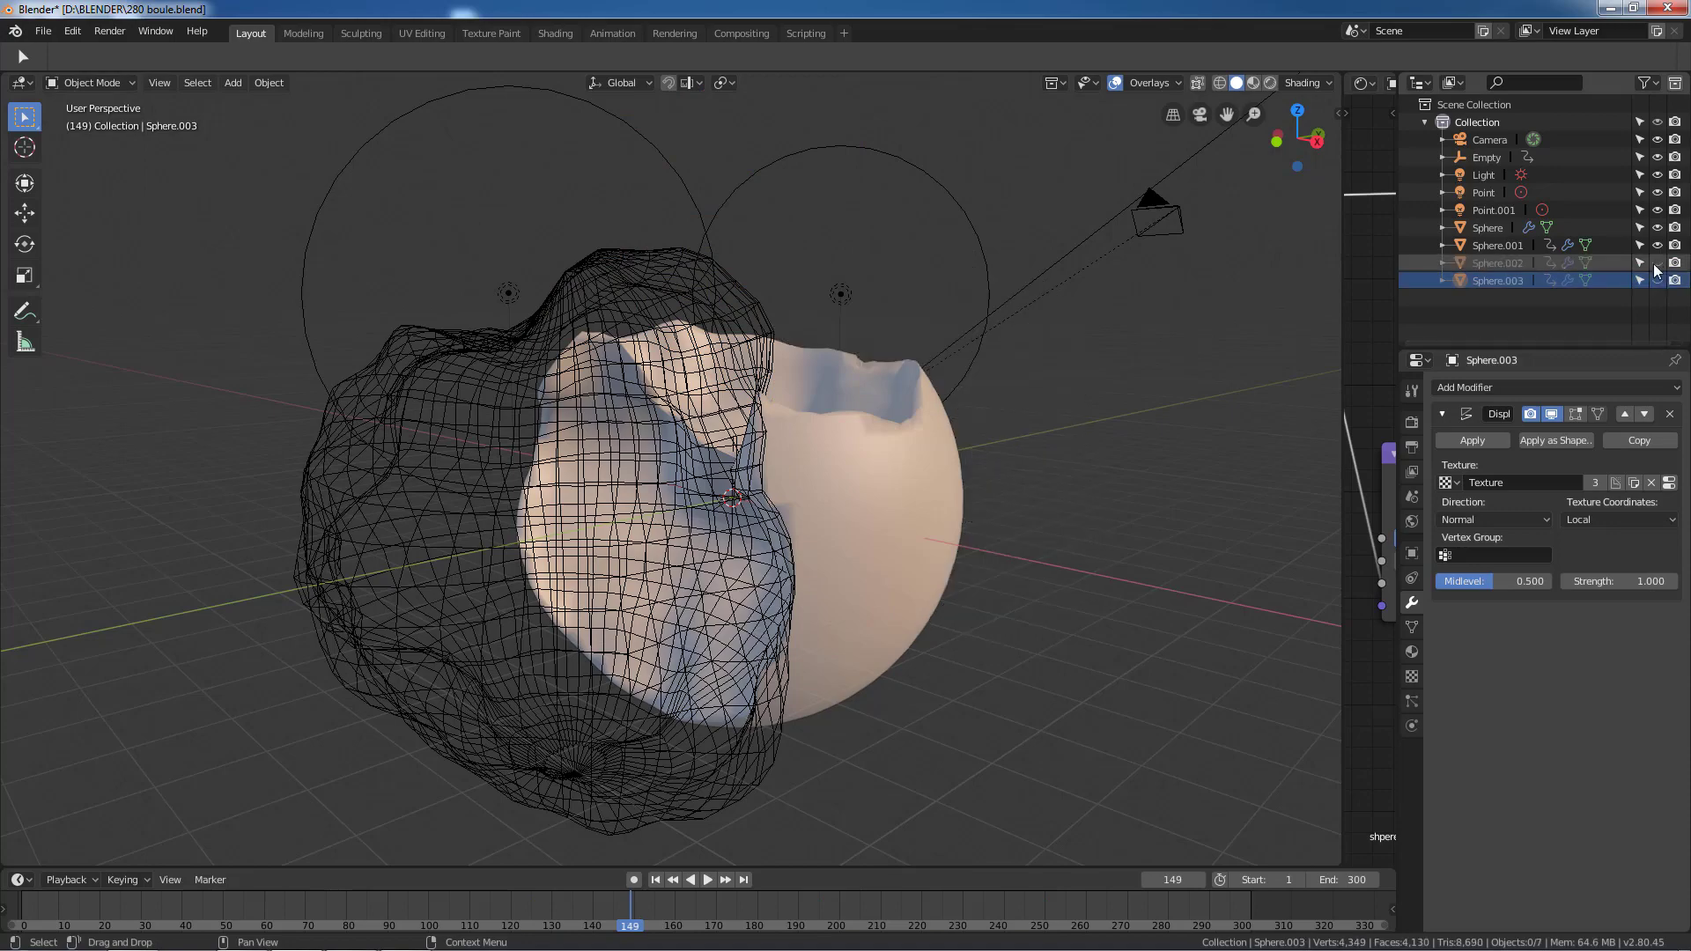
mouse_move(1086, 441)
middle_down()
mouse_move(853, 453)
mouse_move(890, 451)
middle_up()
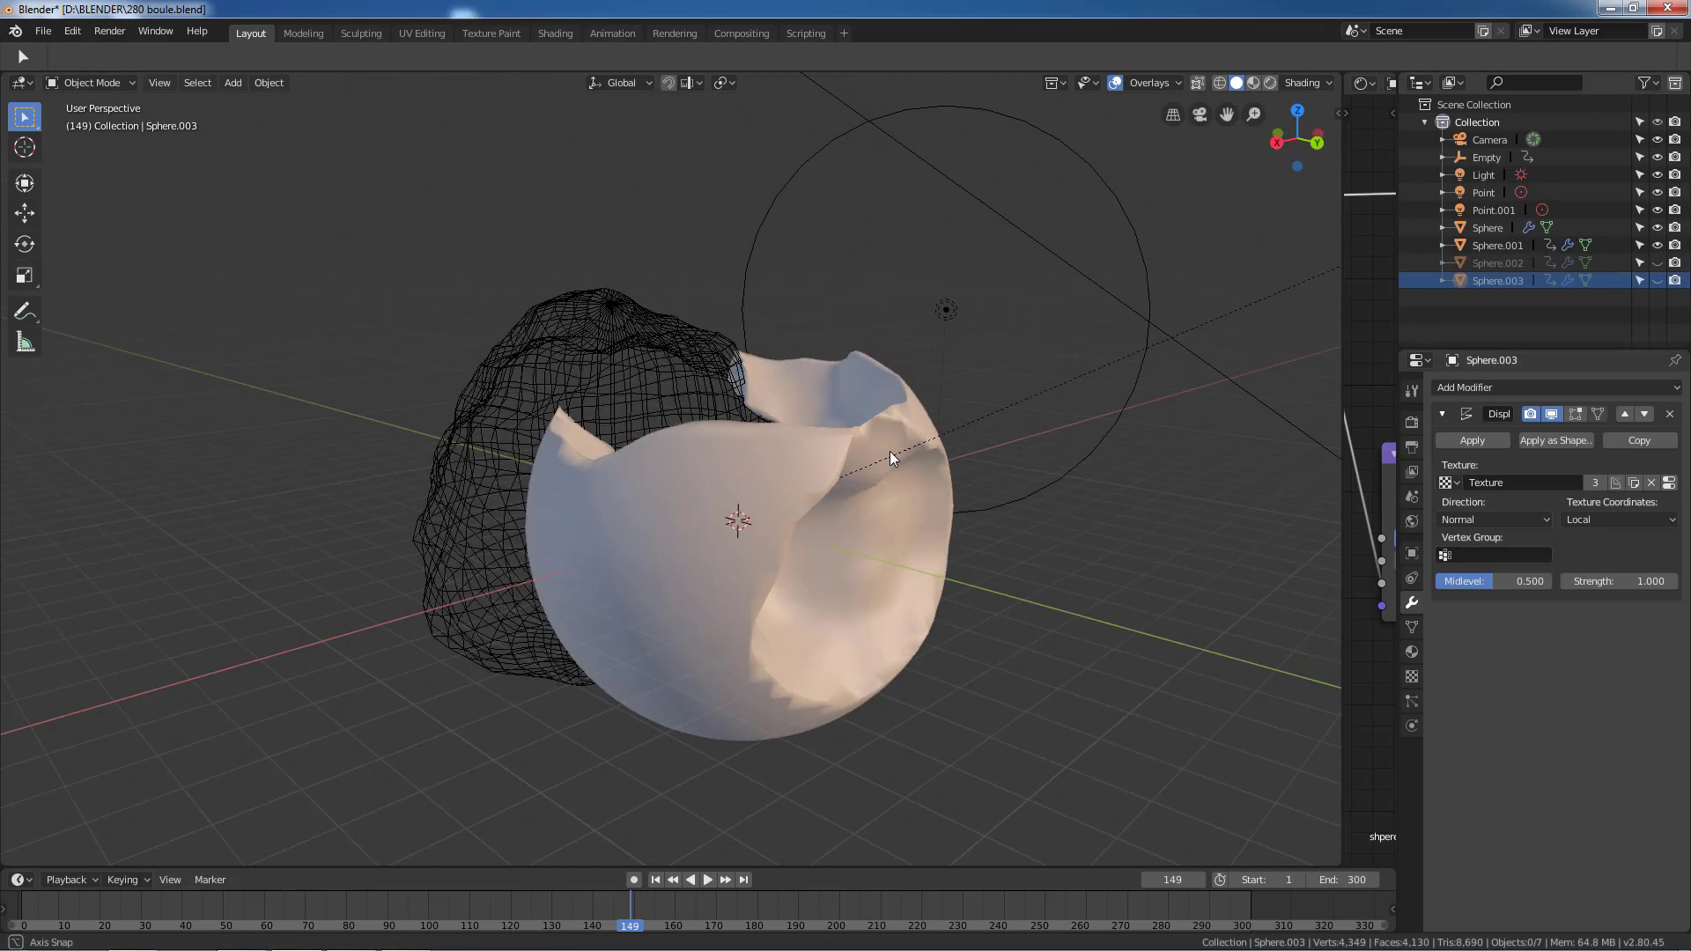
key(space)
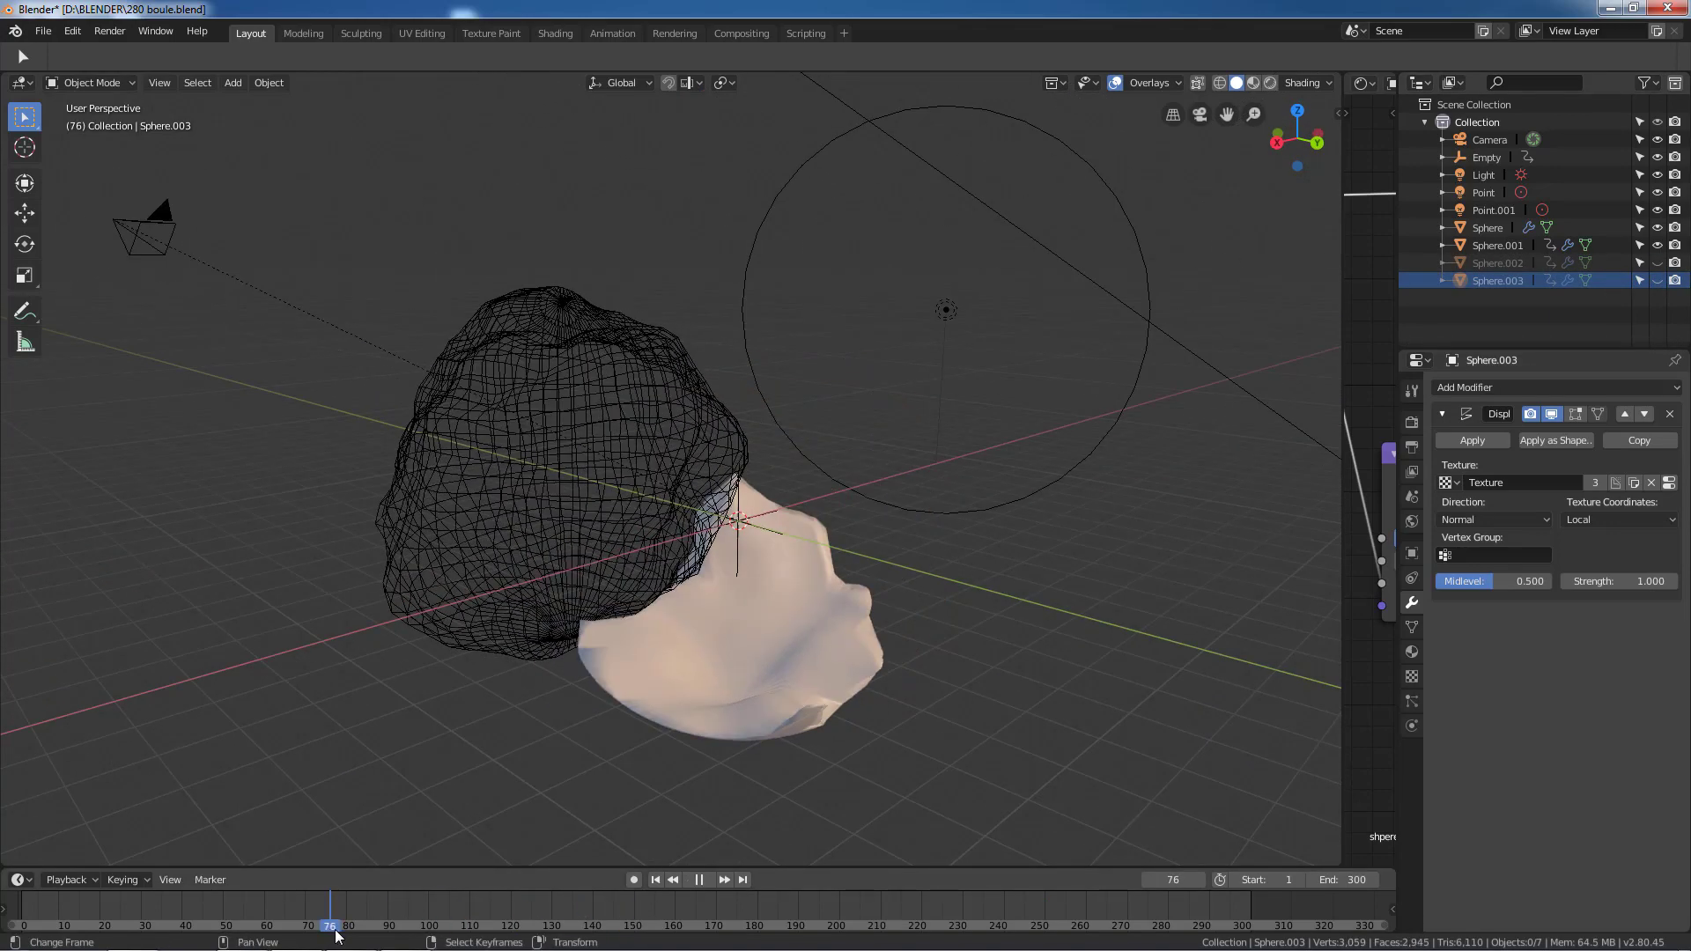
mouse_move(843, 936)
mouse_down()
mouse_move(340, 908)
mouse_move(787, 907)
mouse_up()
key(space)
Orbit and zoom the view, then select the main Sphere to see its Boolean modifiers
mouse_move(668, 681)
middle_down()
mouse_move(634, 680)
mouse_move(779, 662)
middle_up()
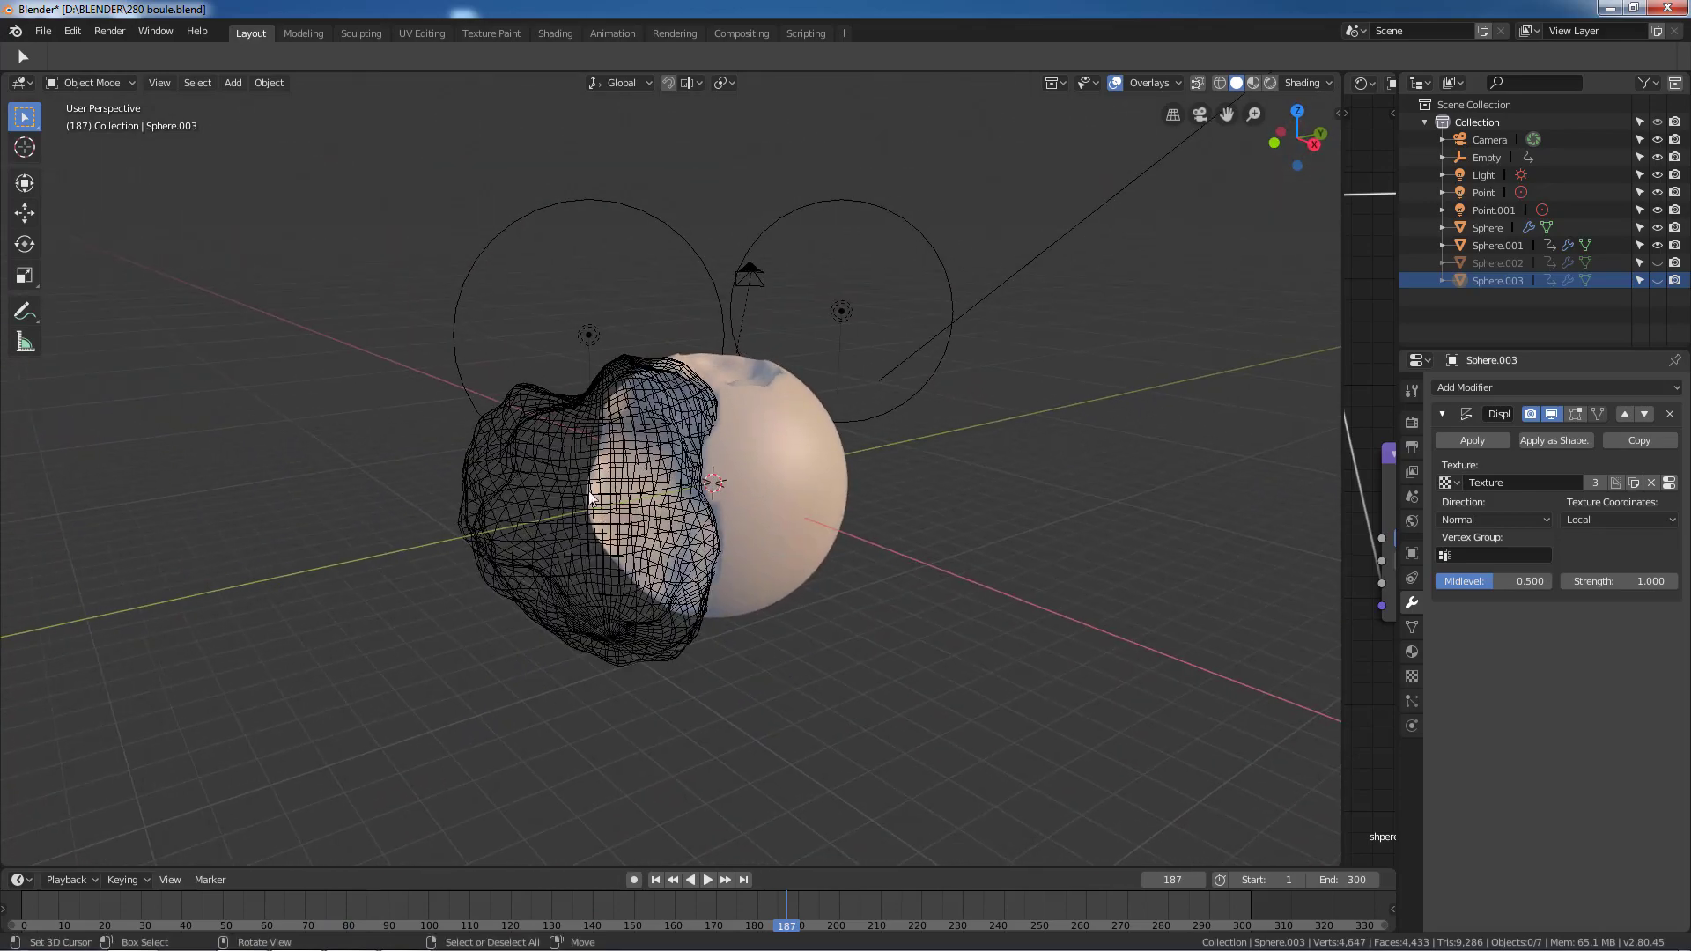
scroll(620, 516, up, 2)
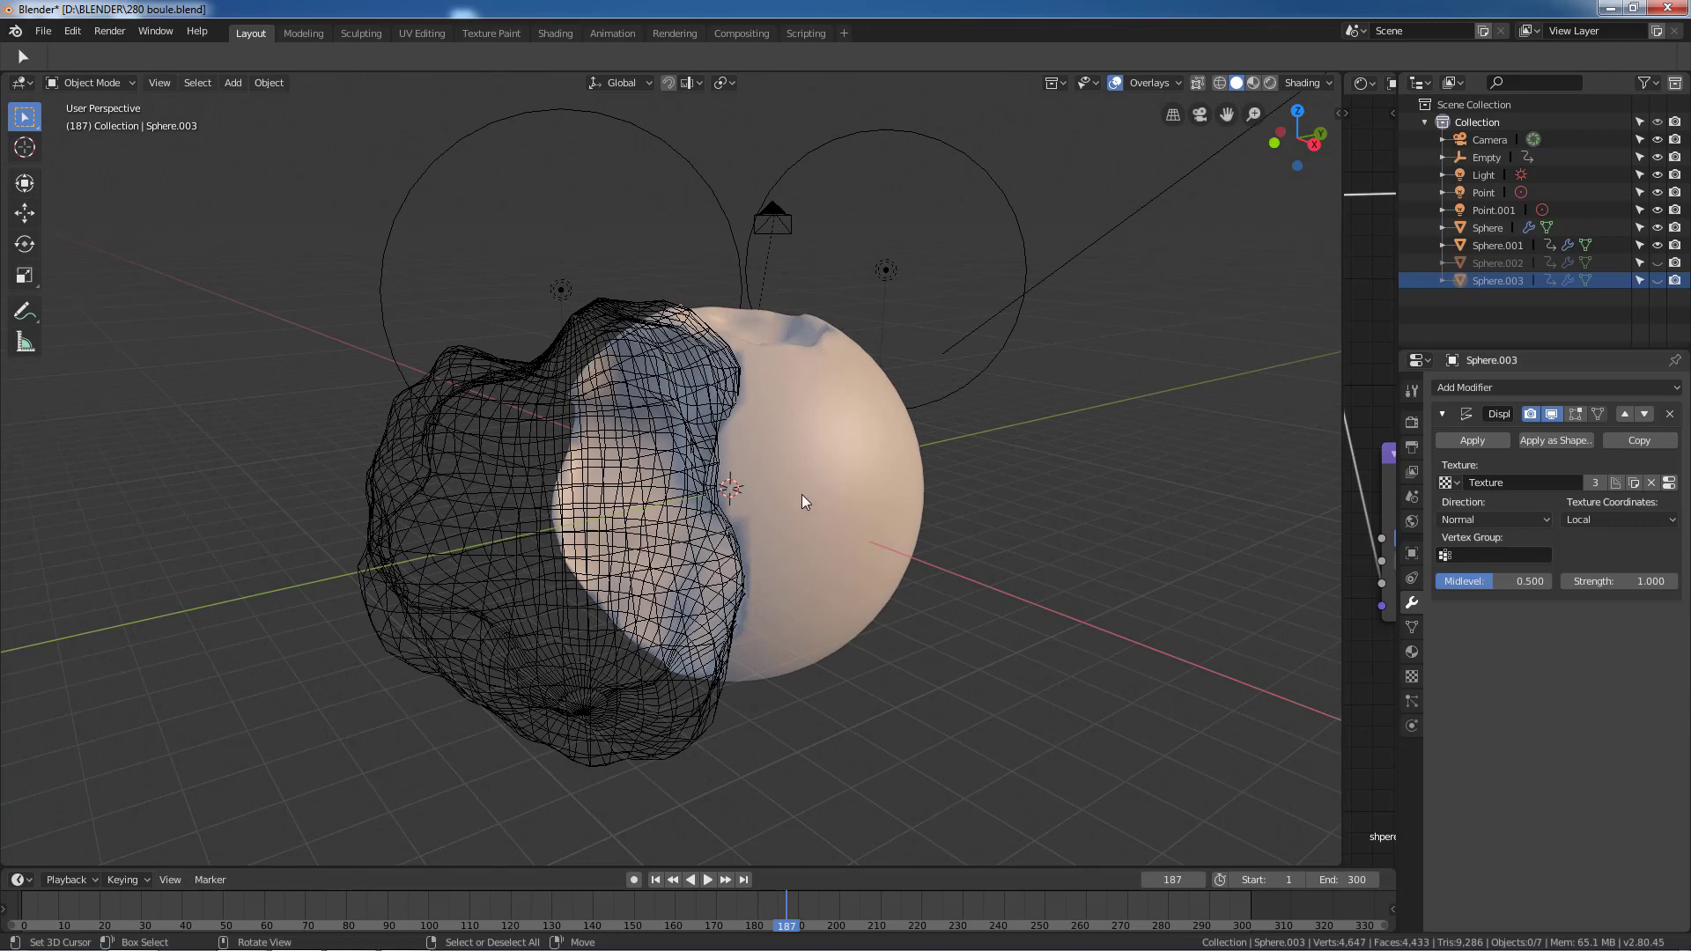
click(773, 446)
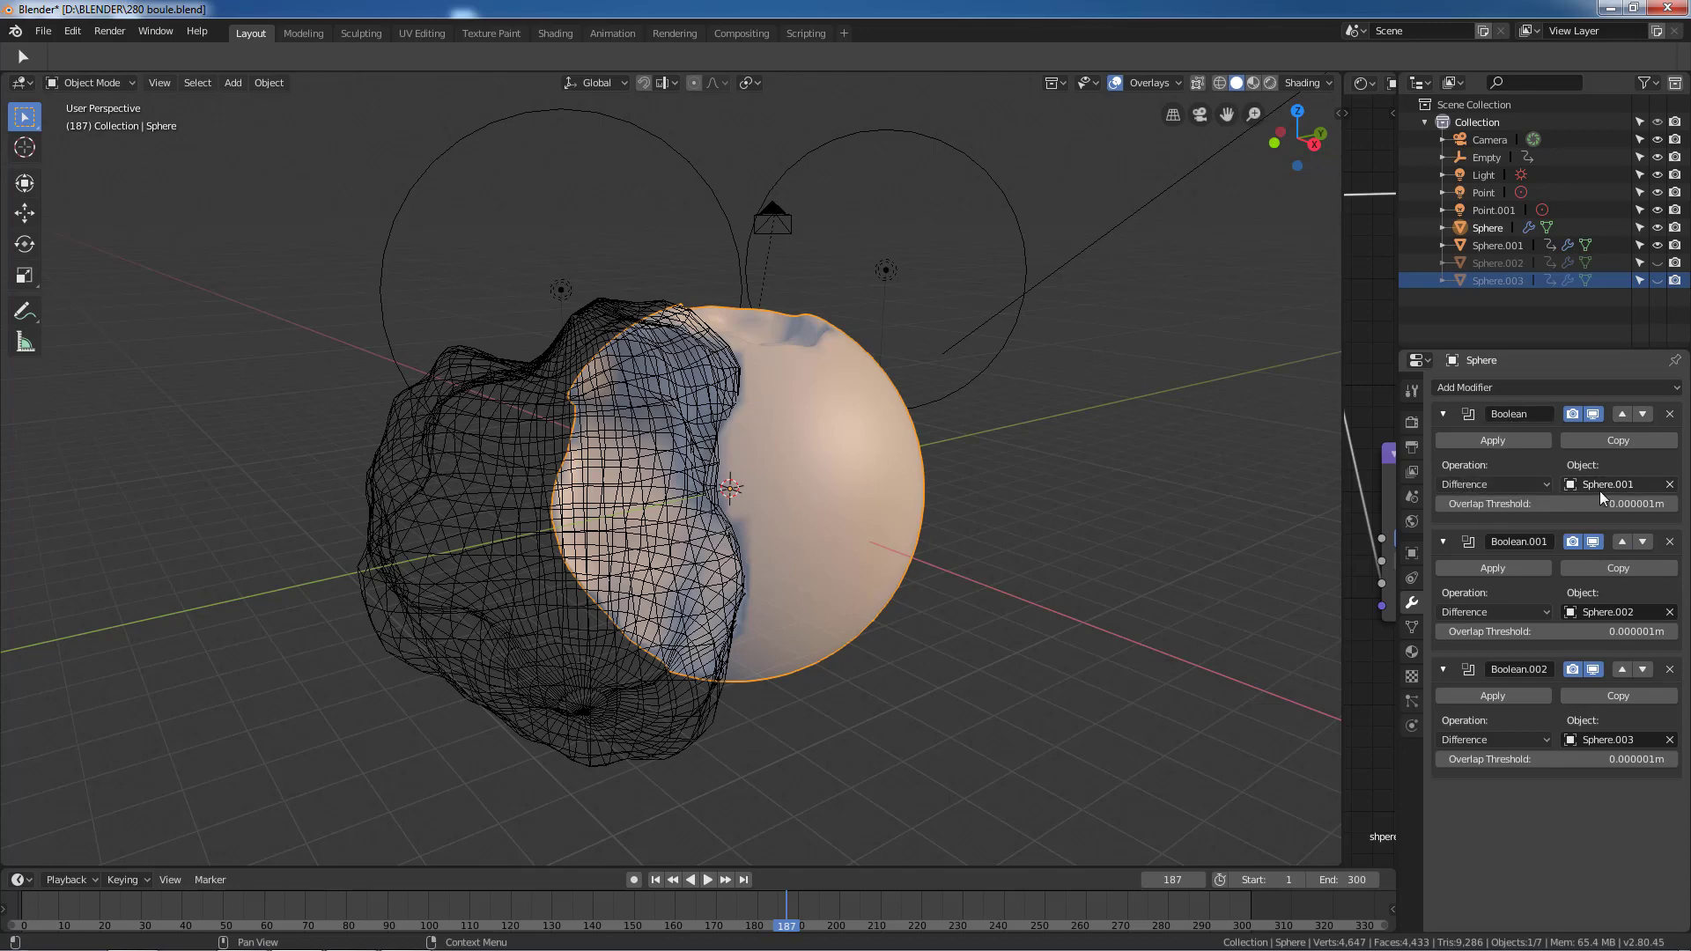
Select Sphere.001, widen the Properties panel, and shrink the 3D view for the node editor
click(641, 505)
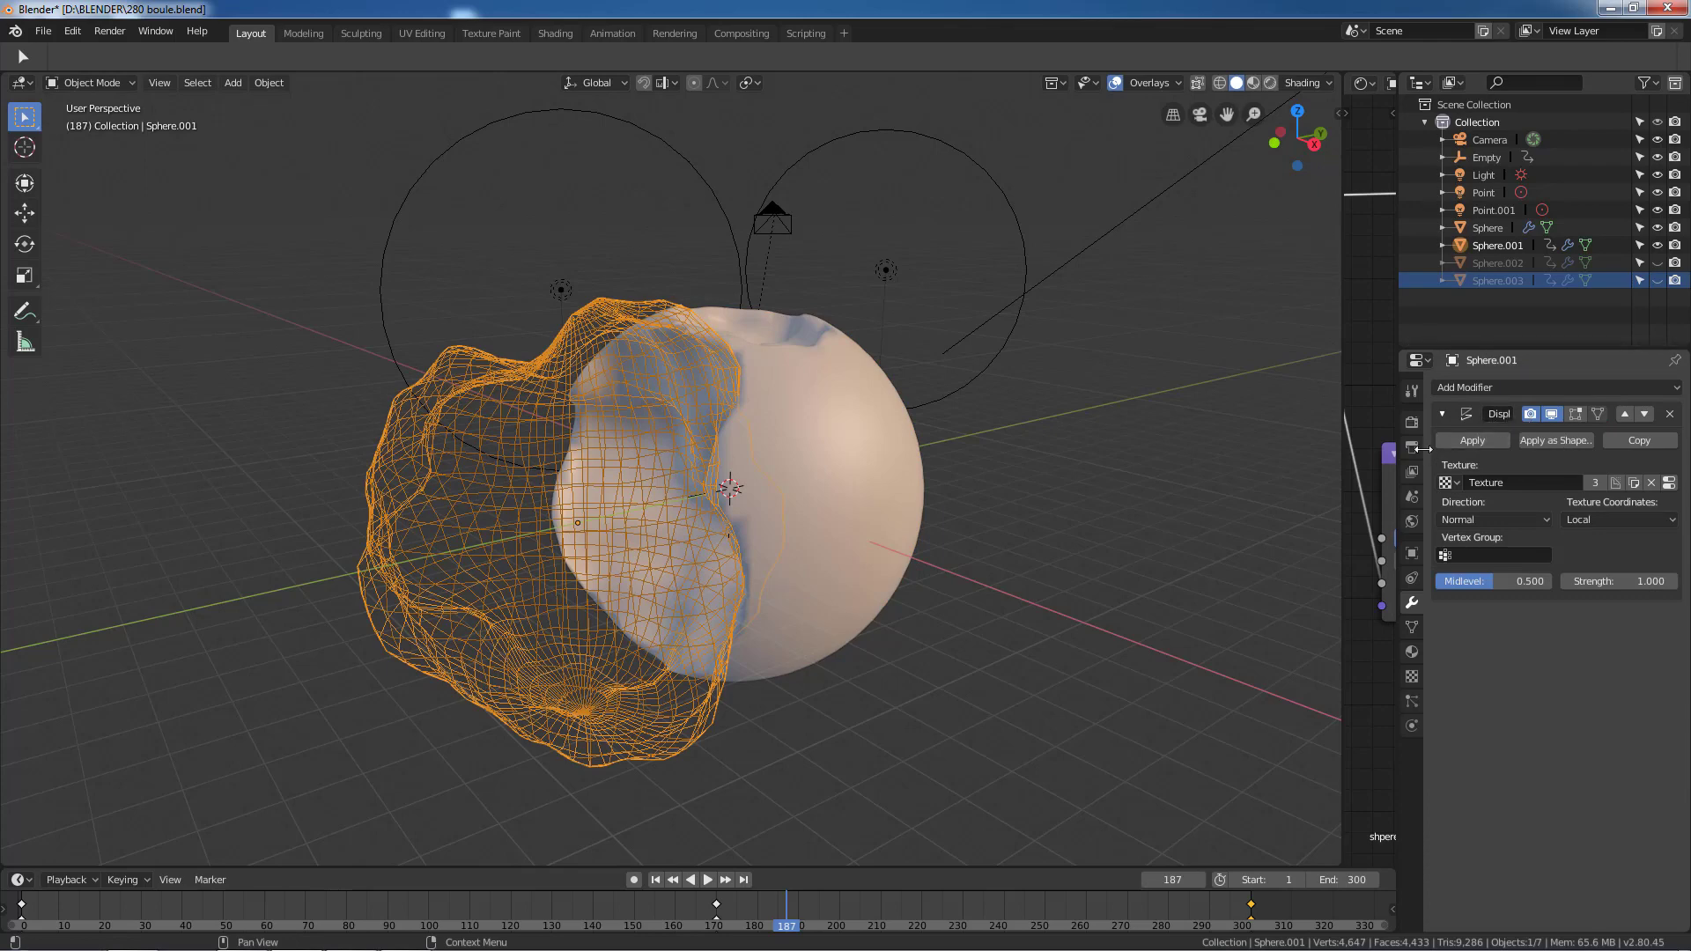
drag(1425, 443, 1316, 463)
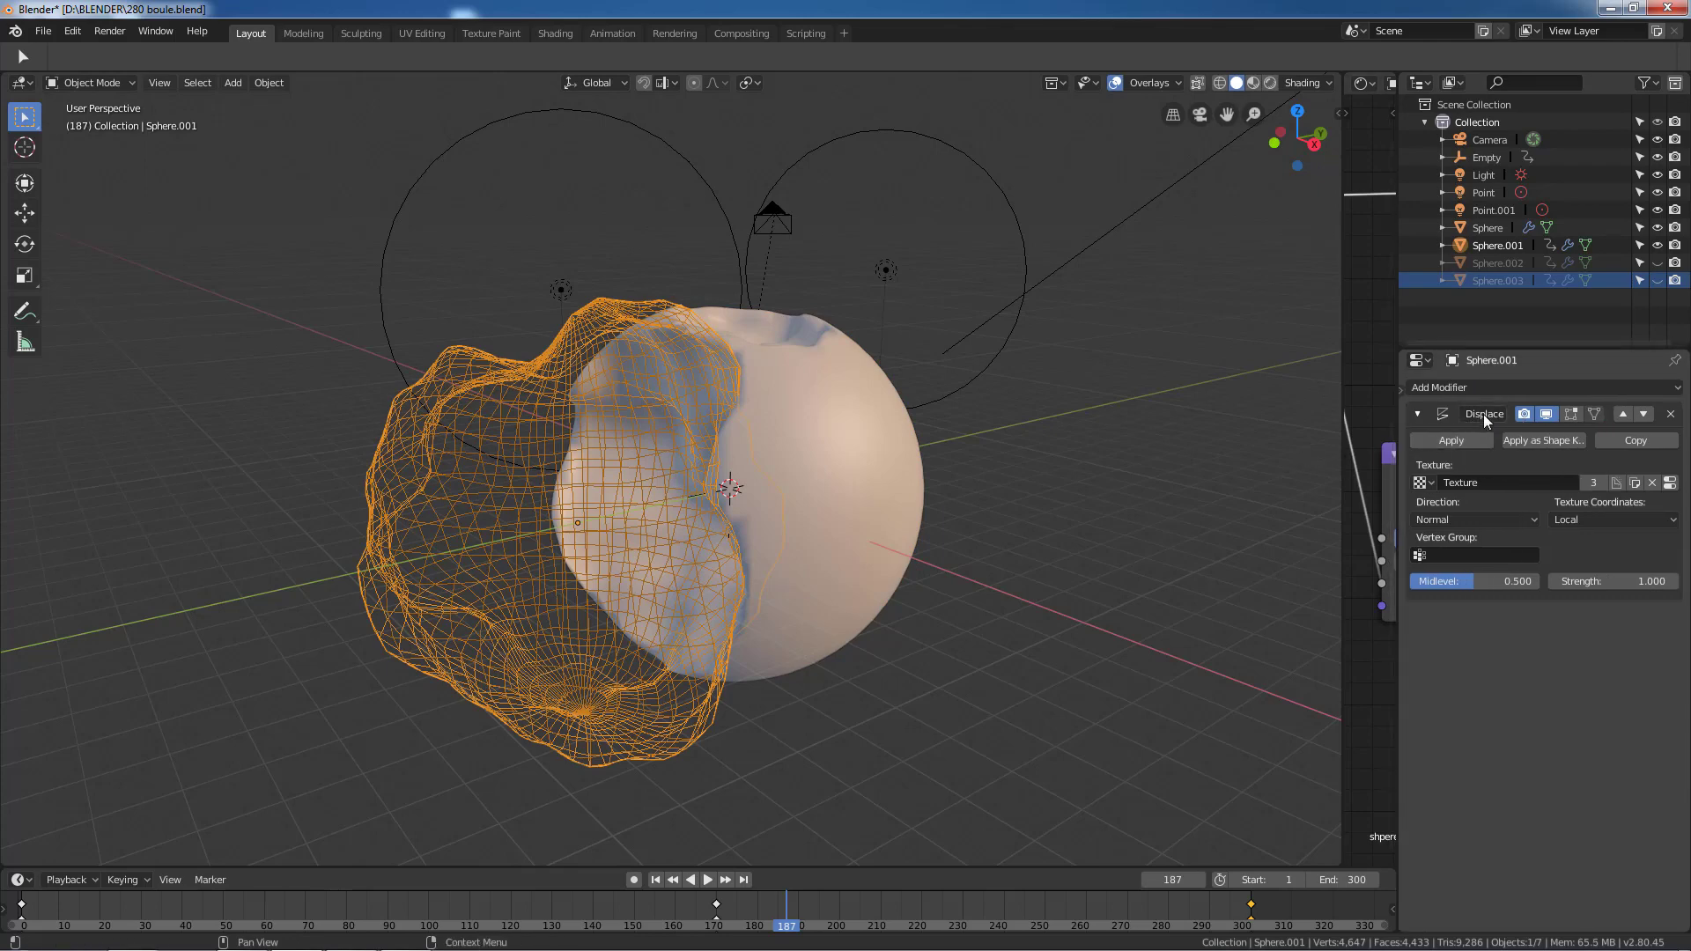
scroll(1097, 555, down, 2)
mouse_move(1085, 570)
middle_down()
mouse_move(1012, 578)
mouse_move(1179, 586)
middle_up()
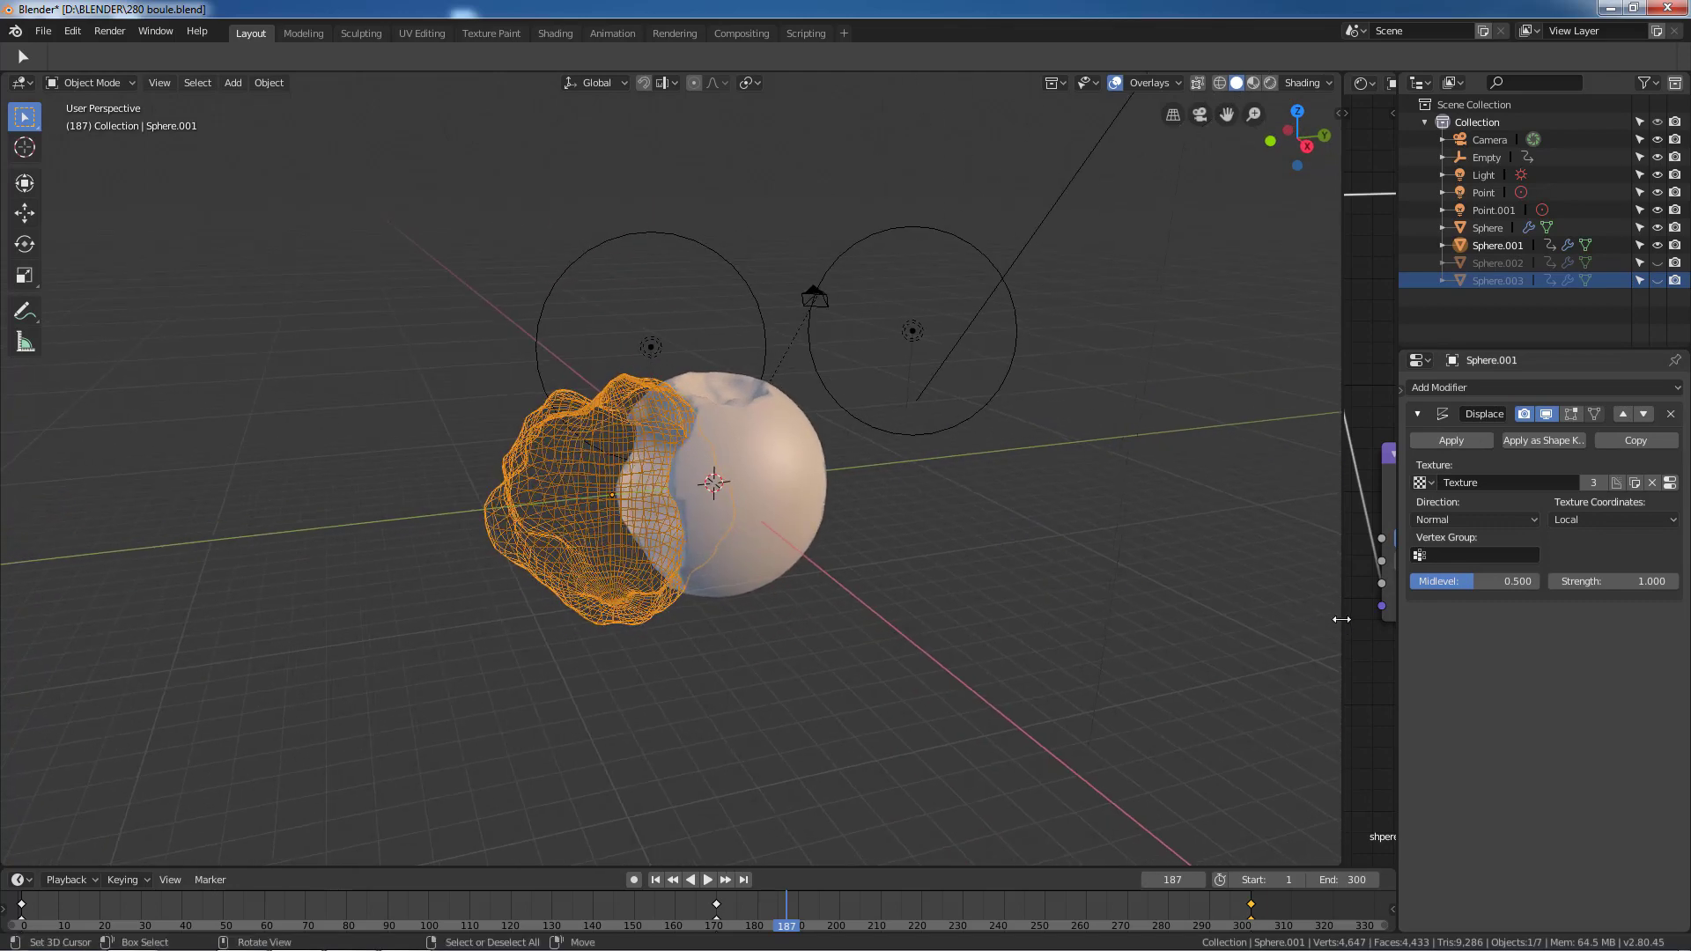
drag(1340, 617, 740, 611)
Zoom and pan the shader node tree to inspect Noise Texture, ColorRamp, Bump and Material Output nodes
scroll(976, 517, down, 2)
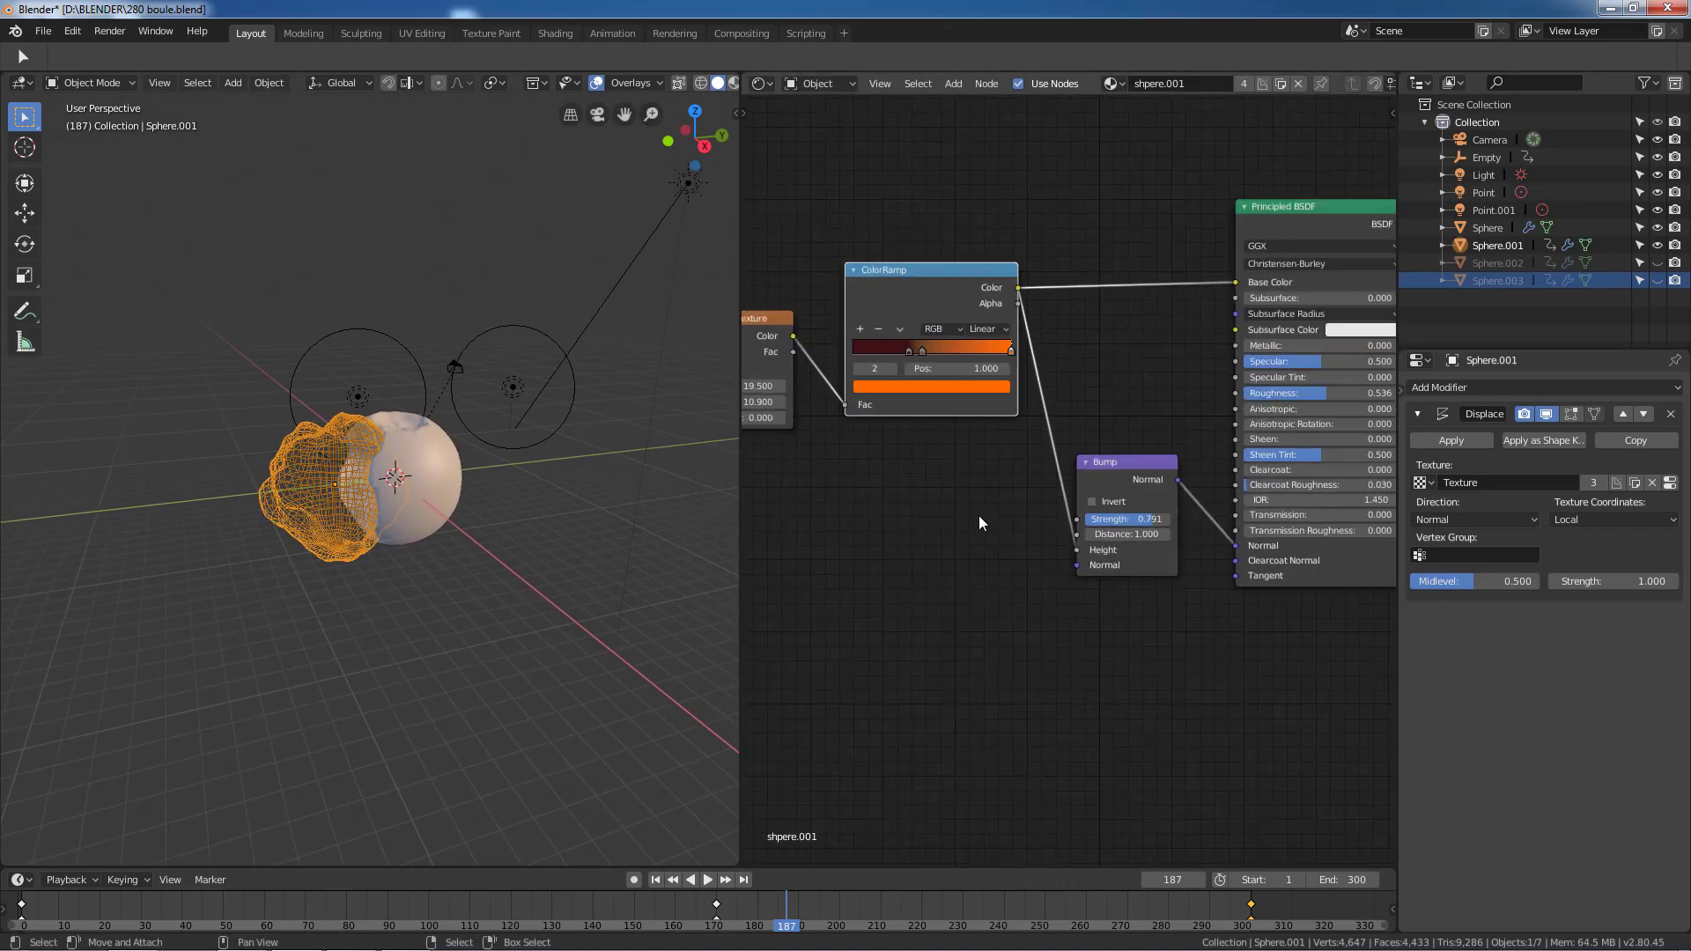
scroll(979, 515, down, 2)
scroll(971, 510, down, 1)
scroll(995, 533, down, 1)
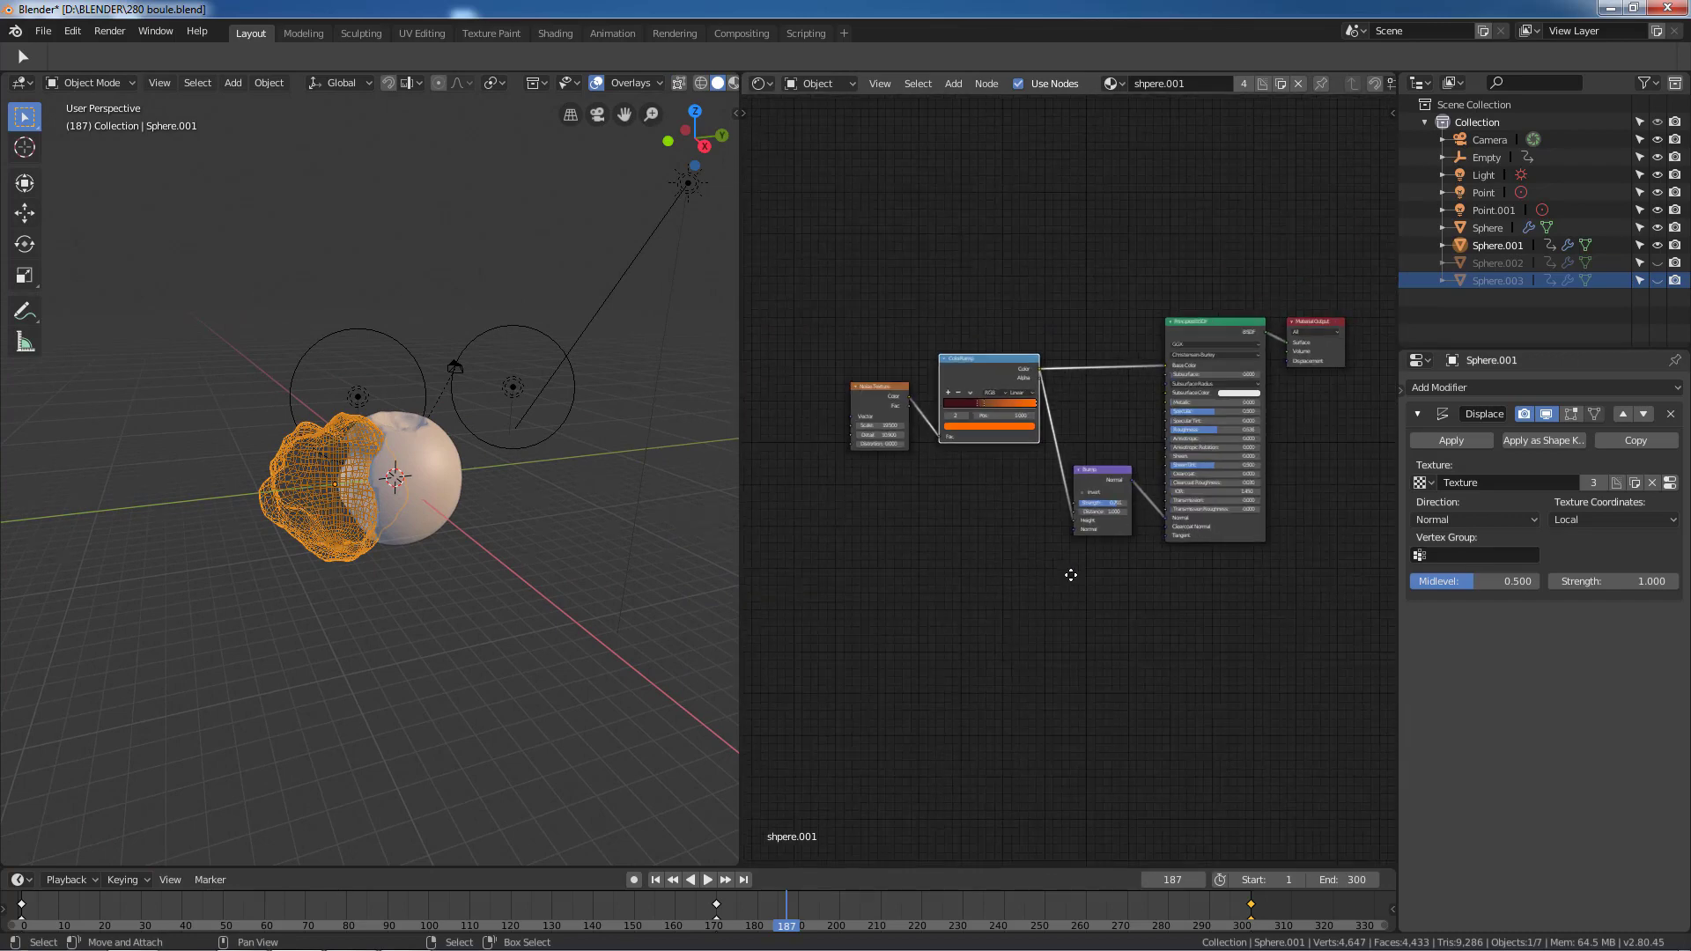
scroll(1065, 590, up, 1)
scroll(1056, 615, up, 1)
middle_drag(944, 580, 967, 630)
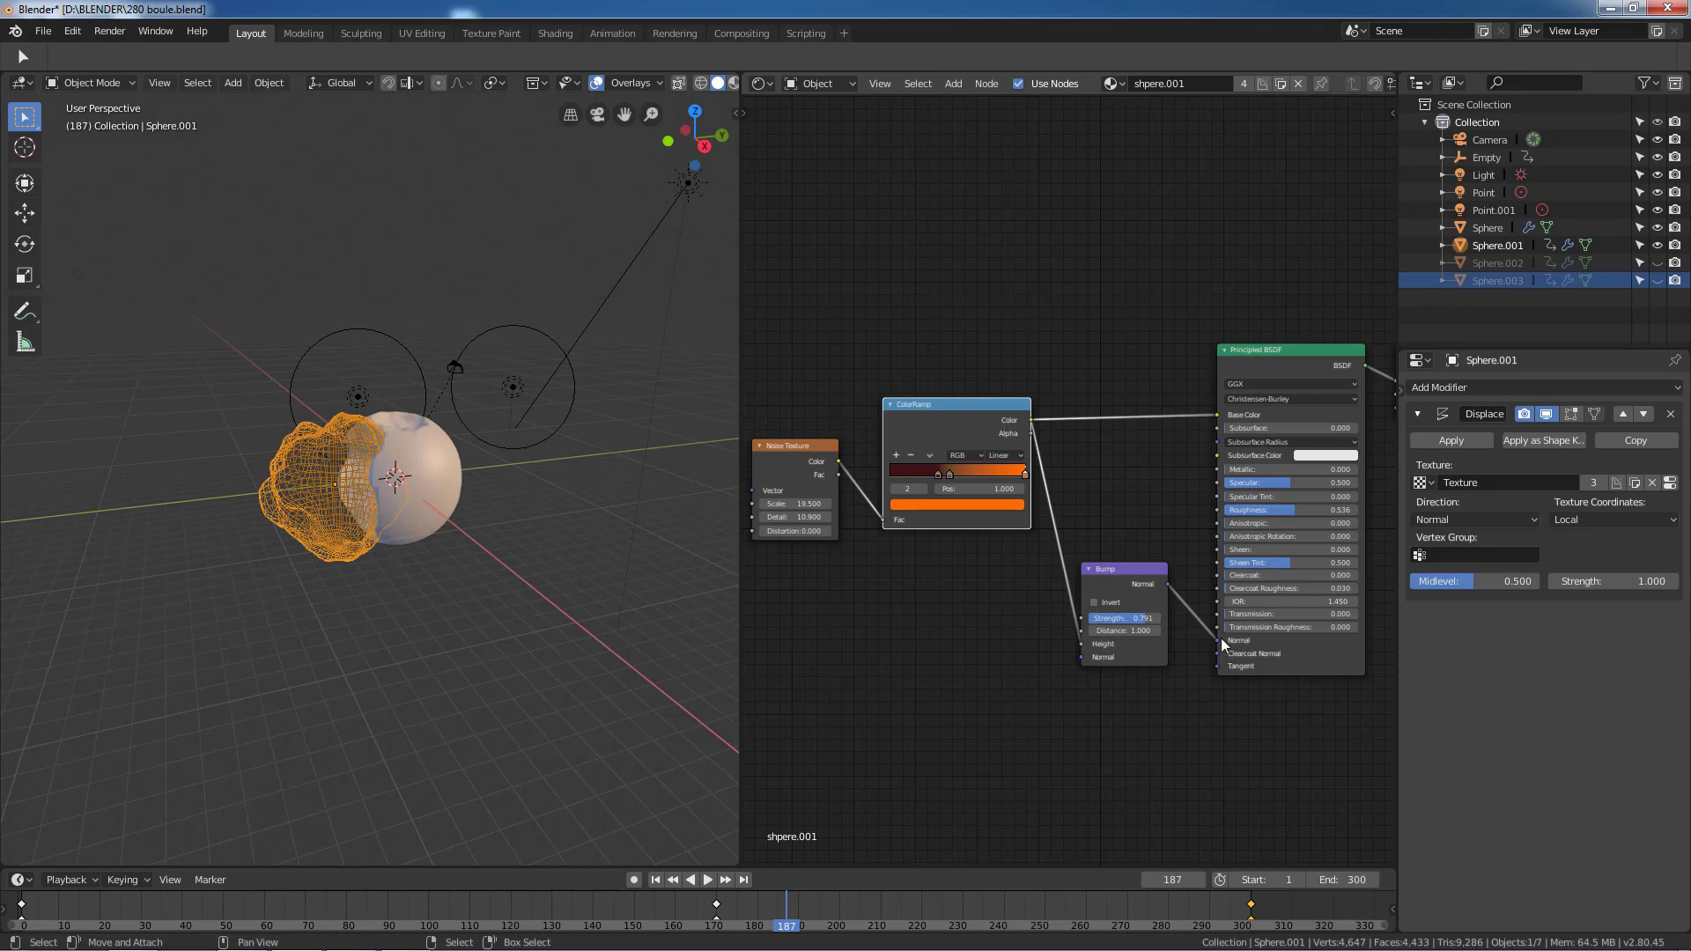
middle_drag(1230, 756, 1096, 746)
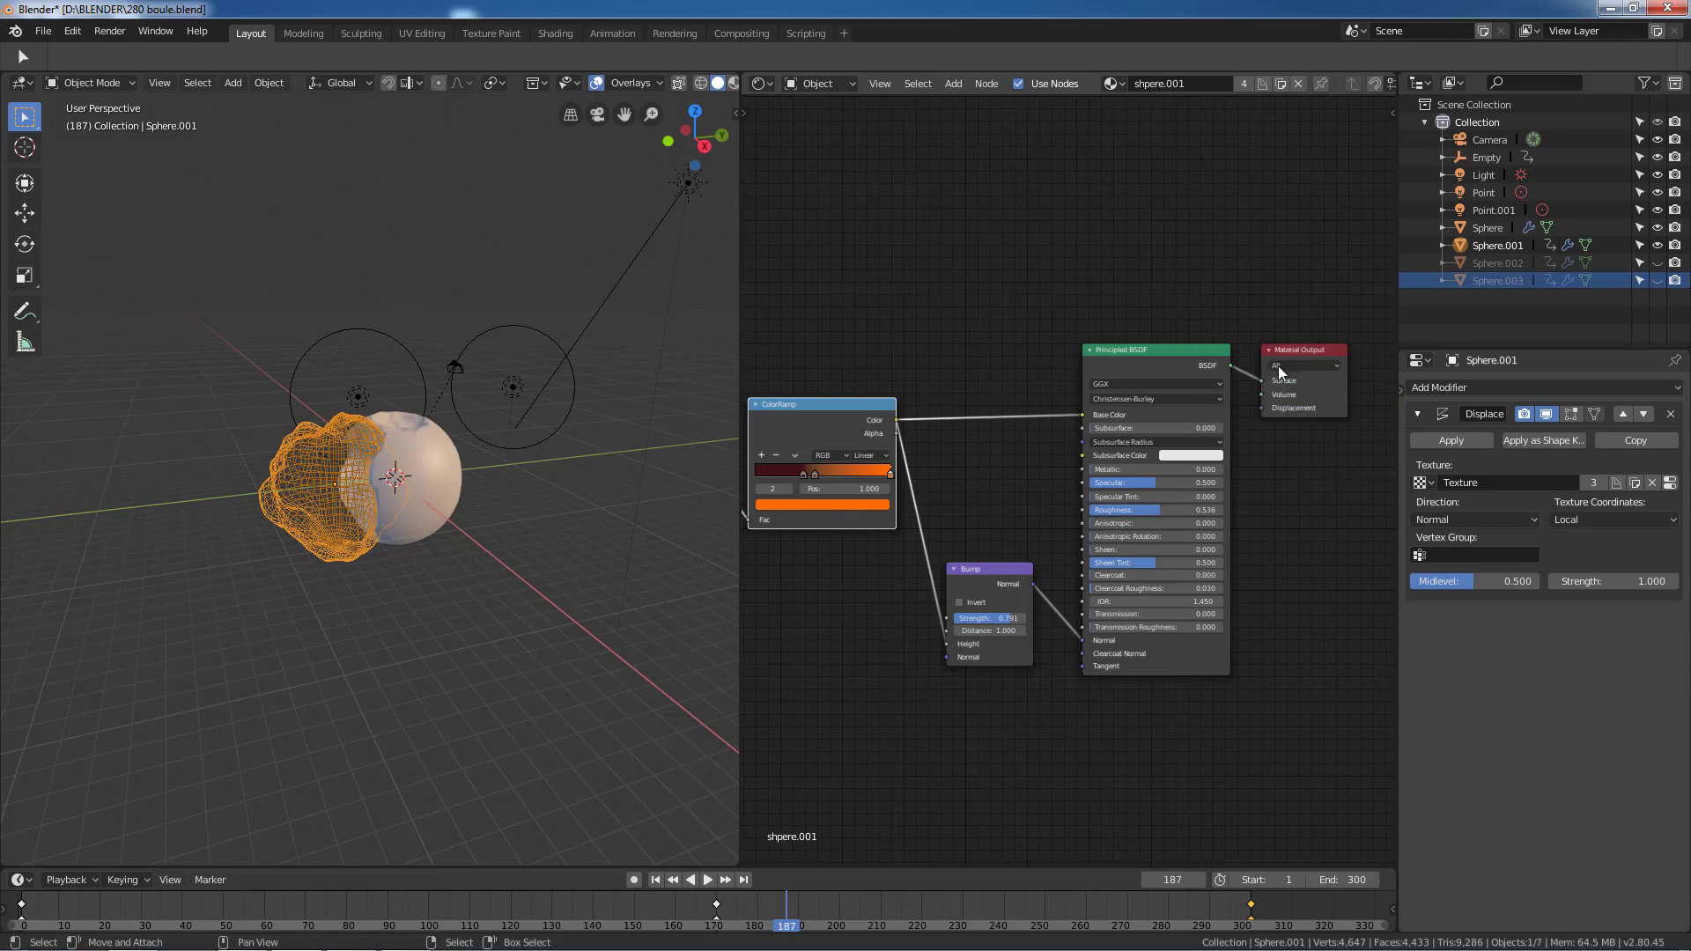
middle_drag(1001, 683, 1173, 666)
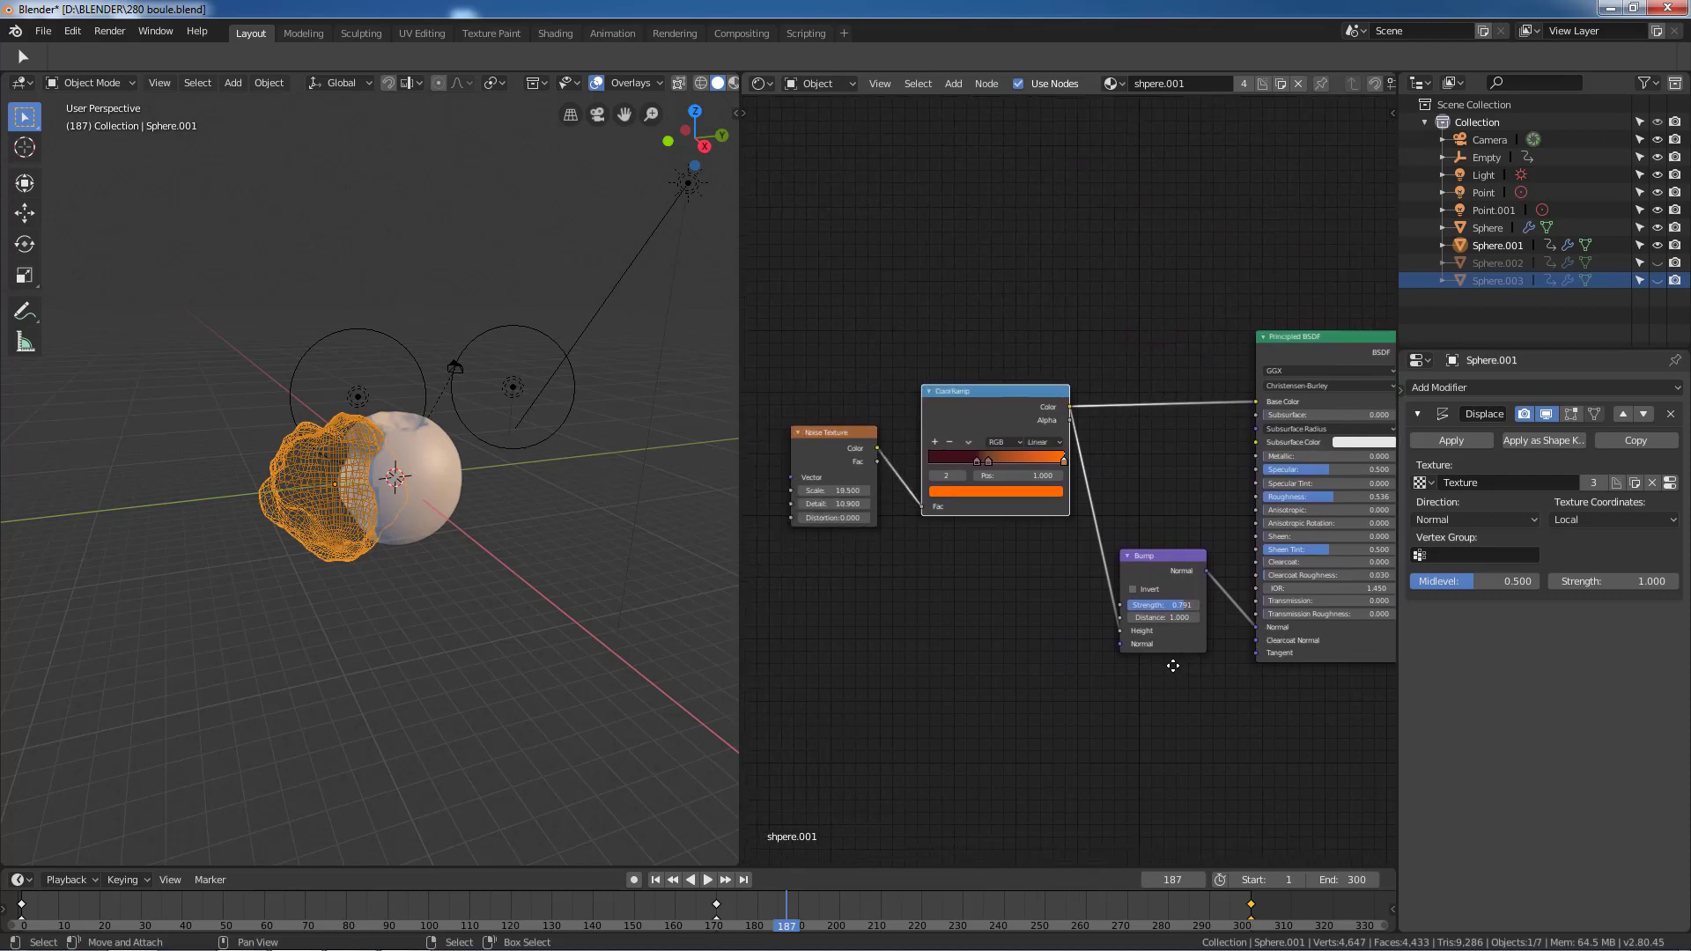
Select the main Sphere and widen the 3D view again, narrowing the node editor
click(433, 456)
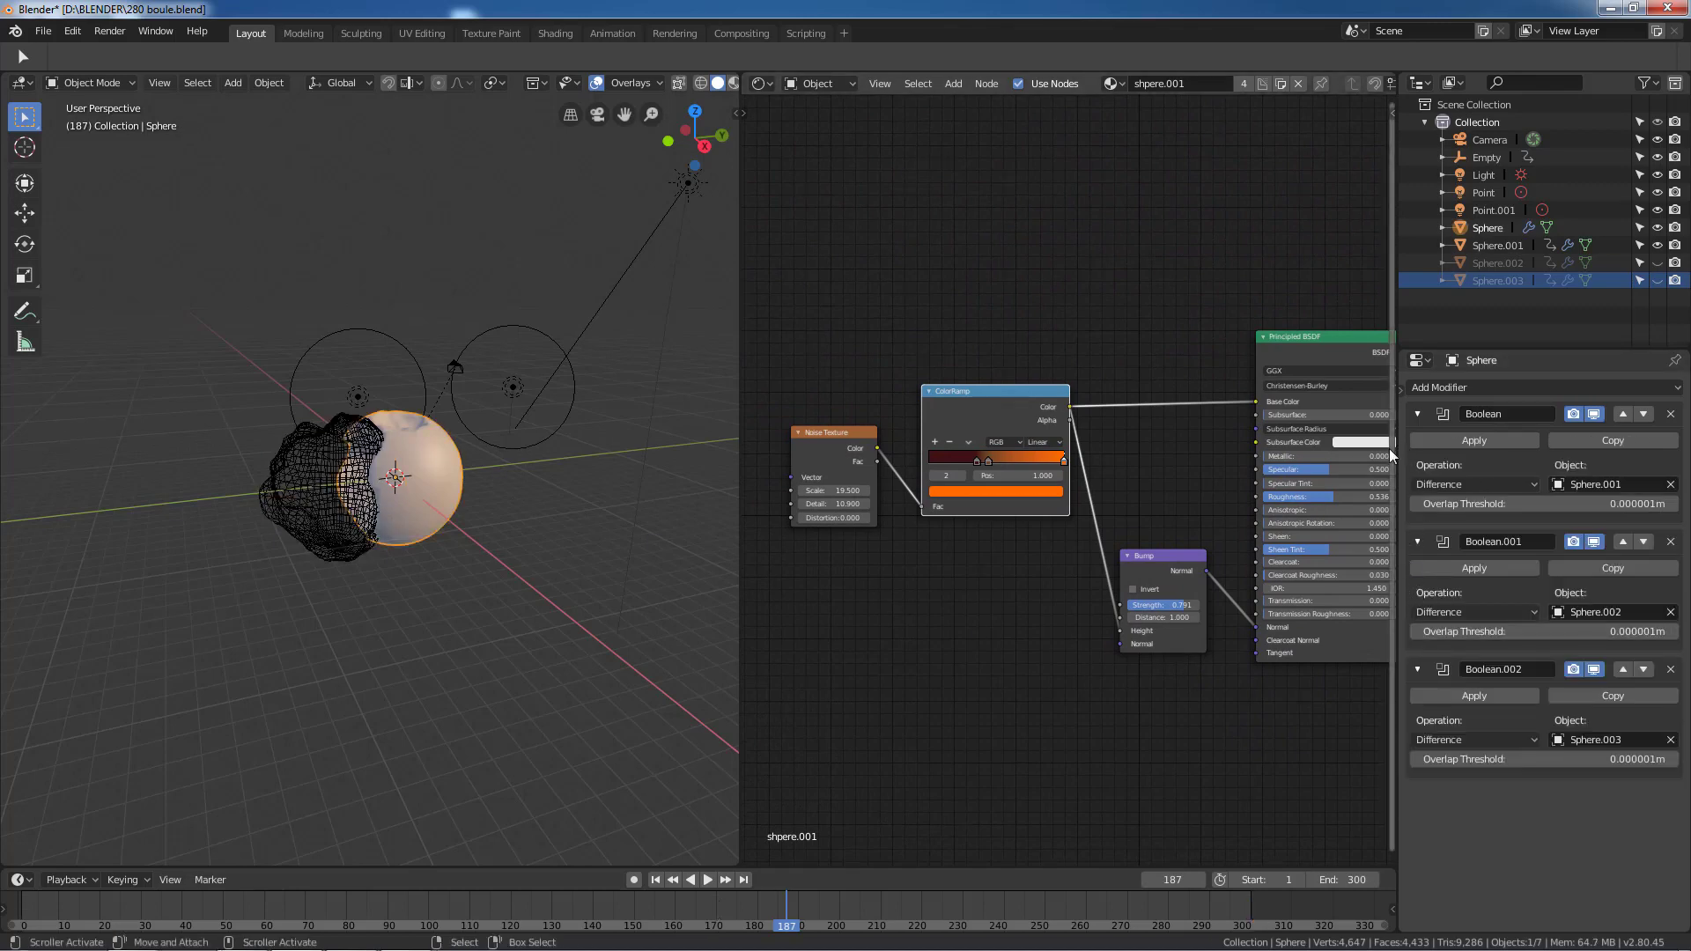
mouse_move(1397, 463)
mouse_down()
mouse_move(1323, 475)
mouse_move(1559, 480)
mouse_move(1427, 505)
mouse_up()
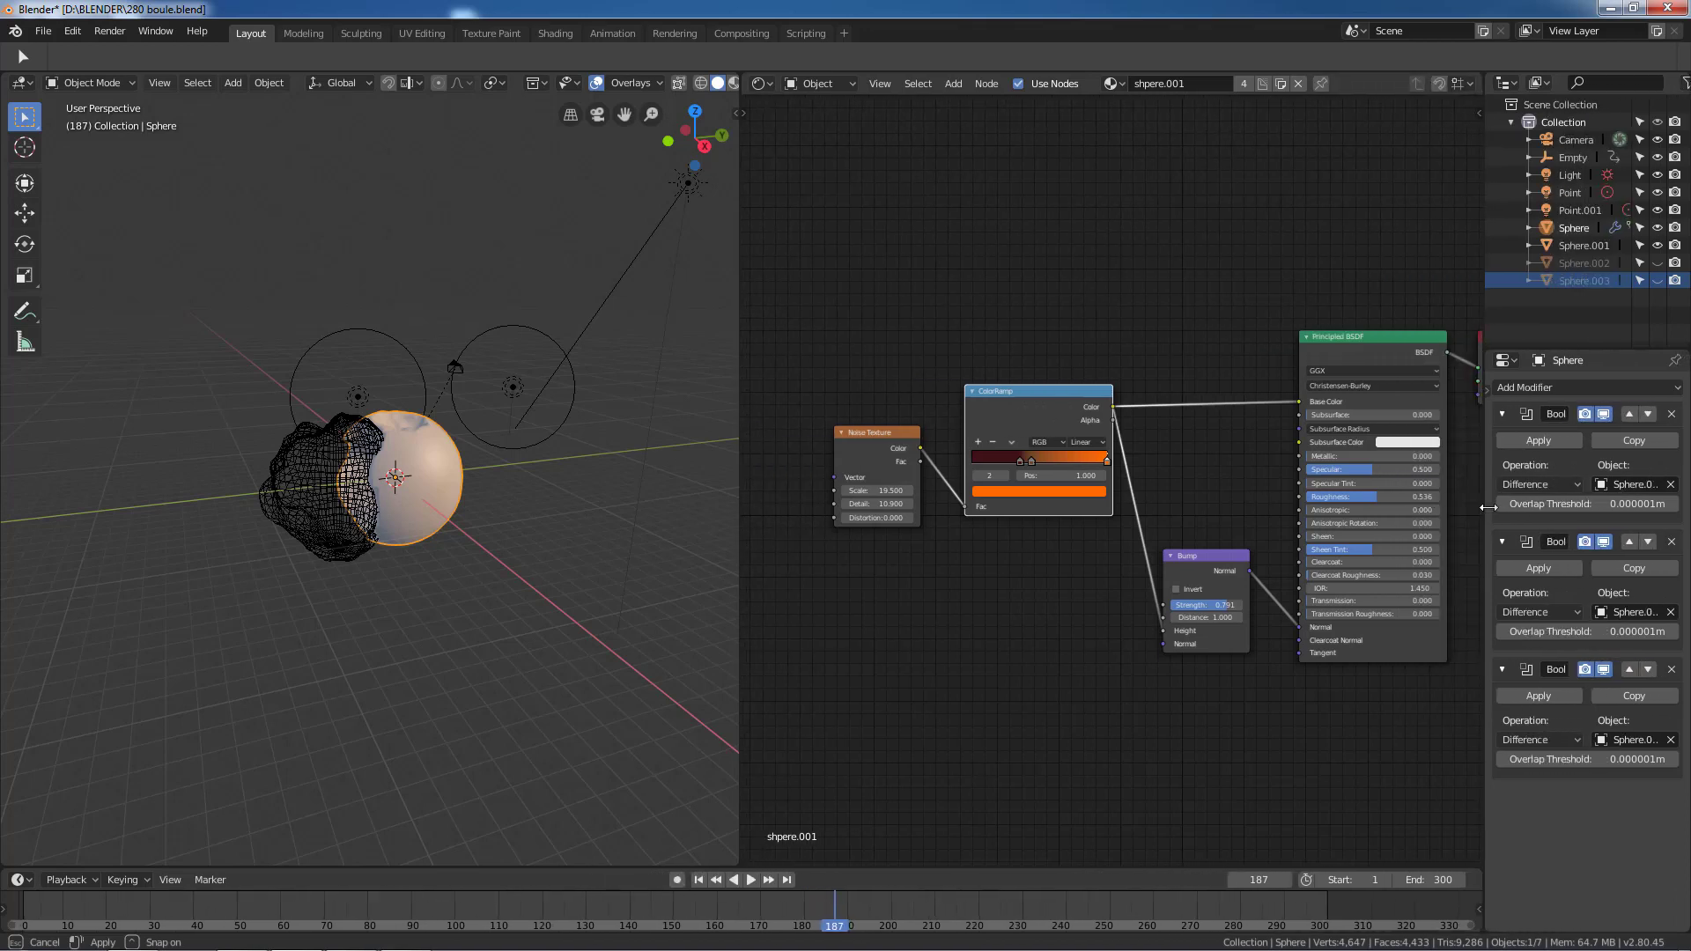
drag(1428, 506, 1513, 506)
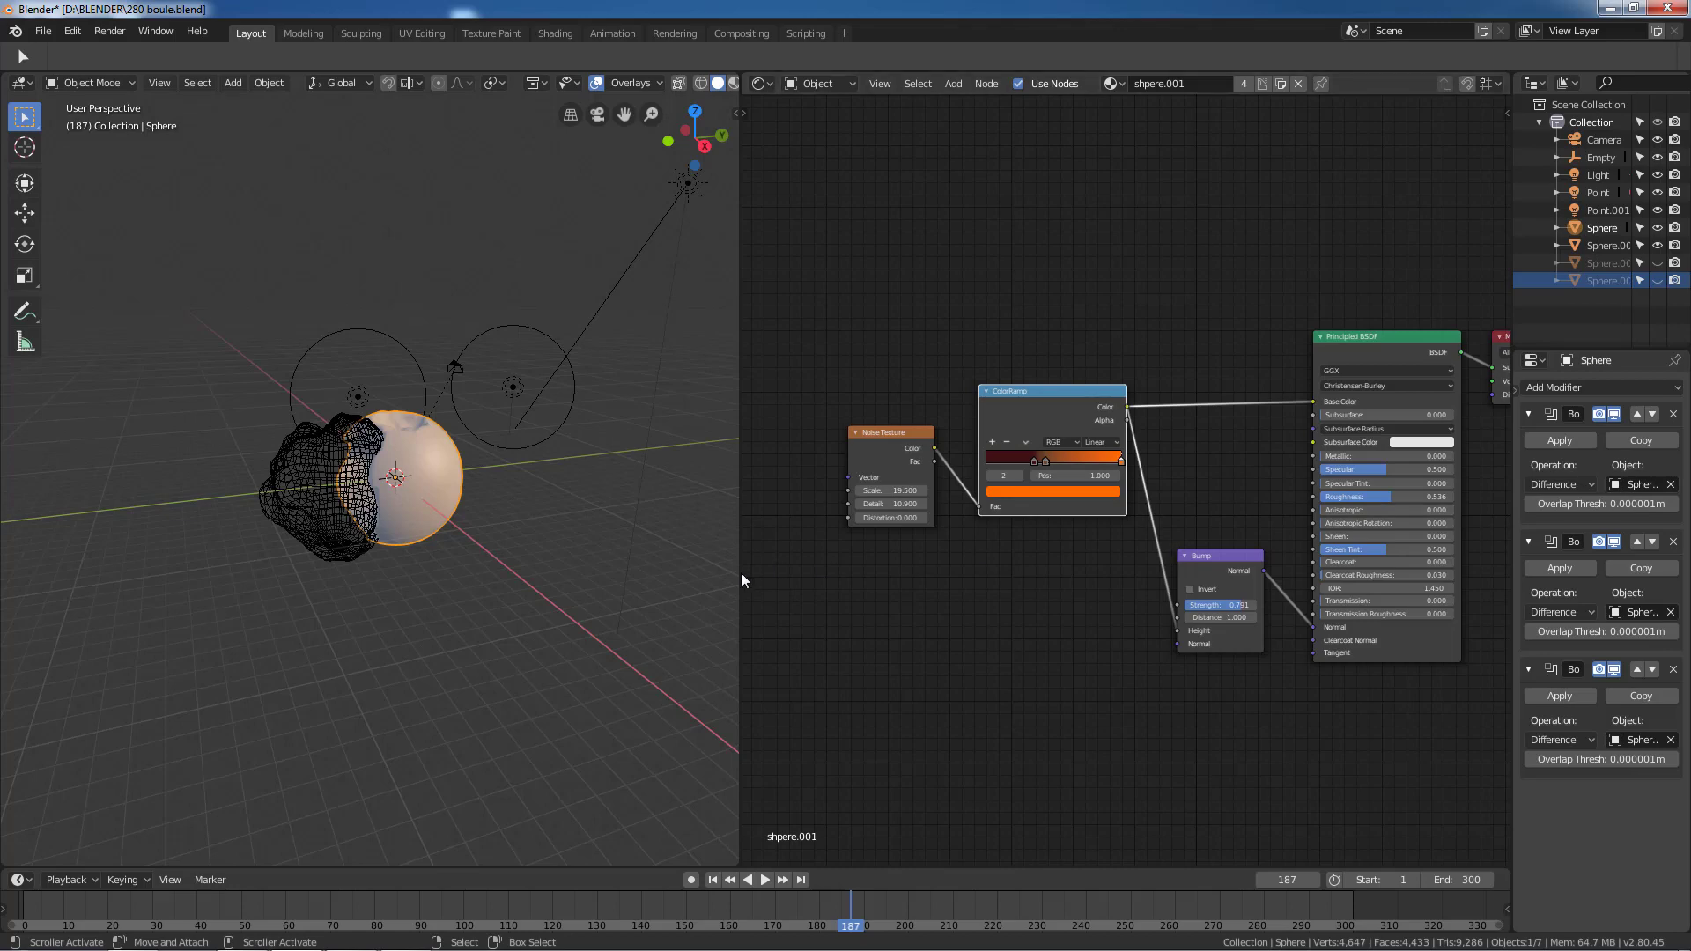
drag(743, 579, 1212, 575)
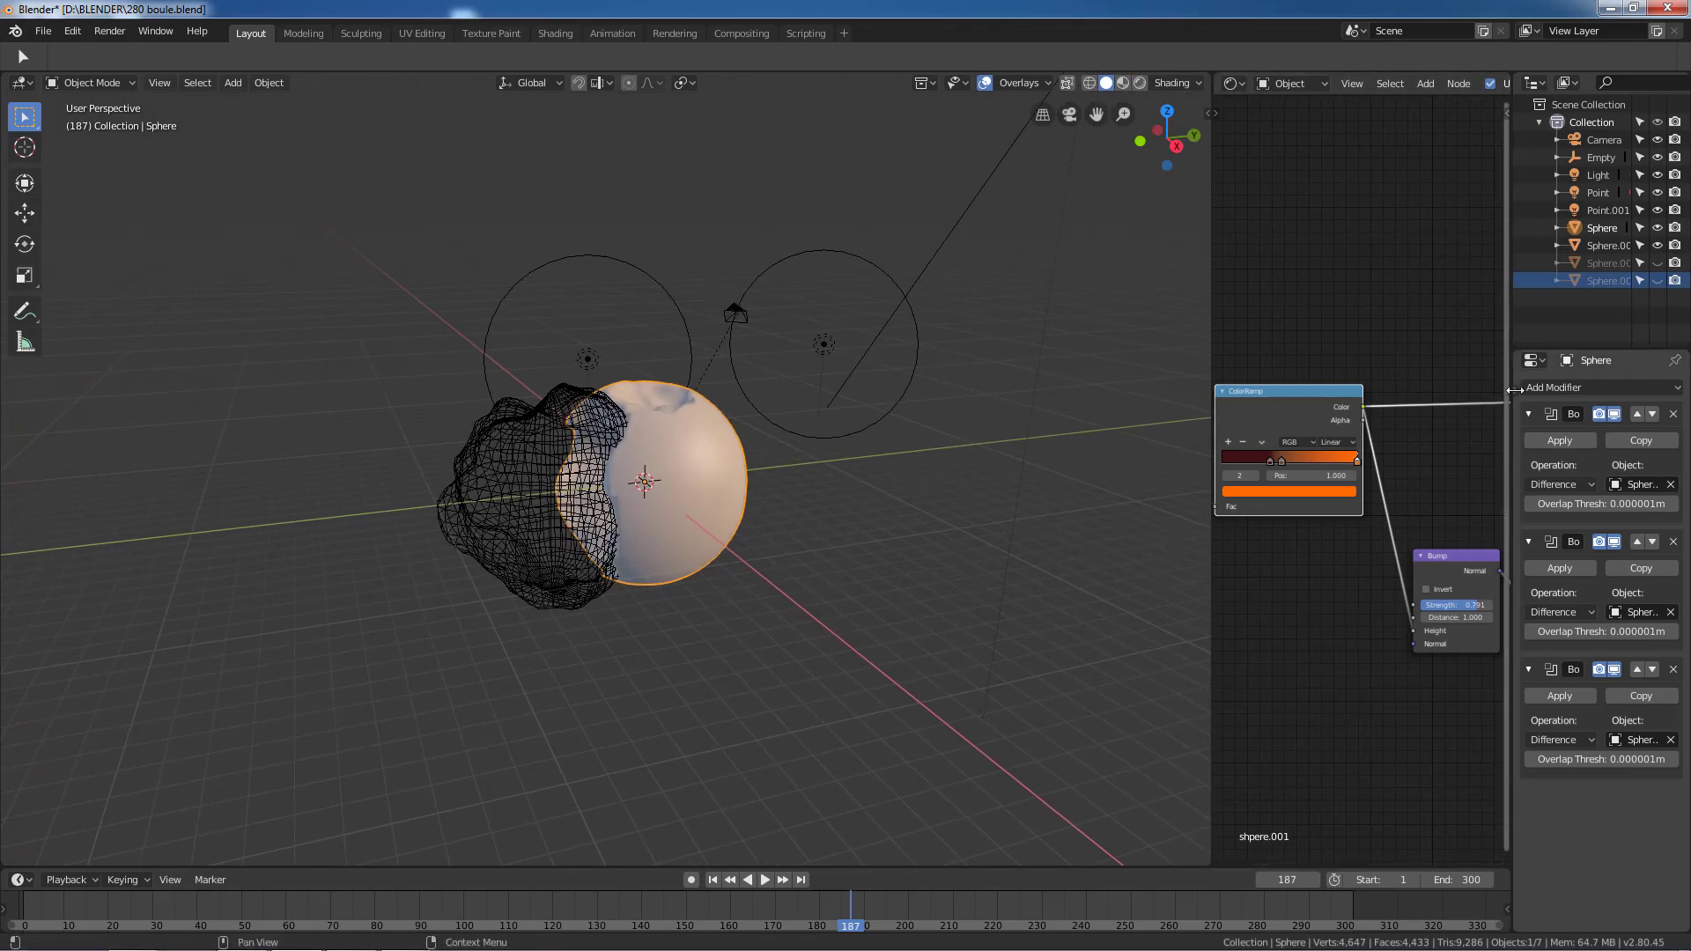
Show the Sphere's material properties in a wider panel, make shpere the active slot, then press Ctrl+N
click(1527, 652)
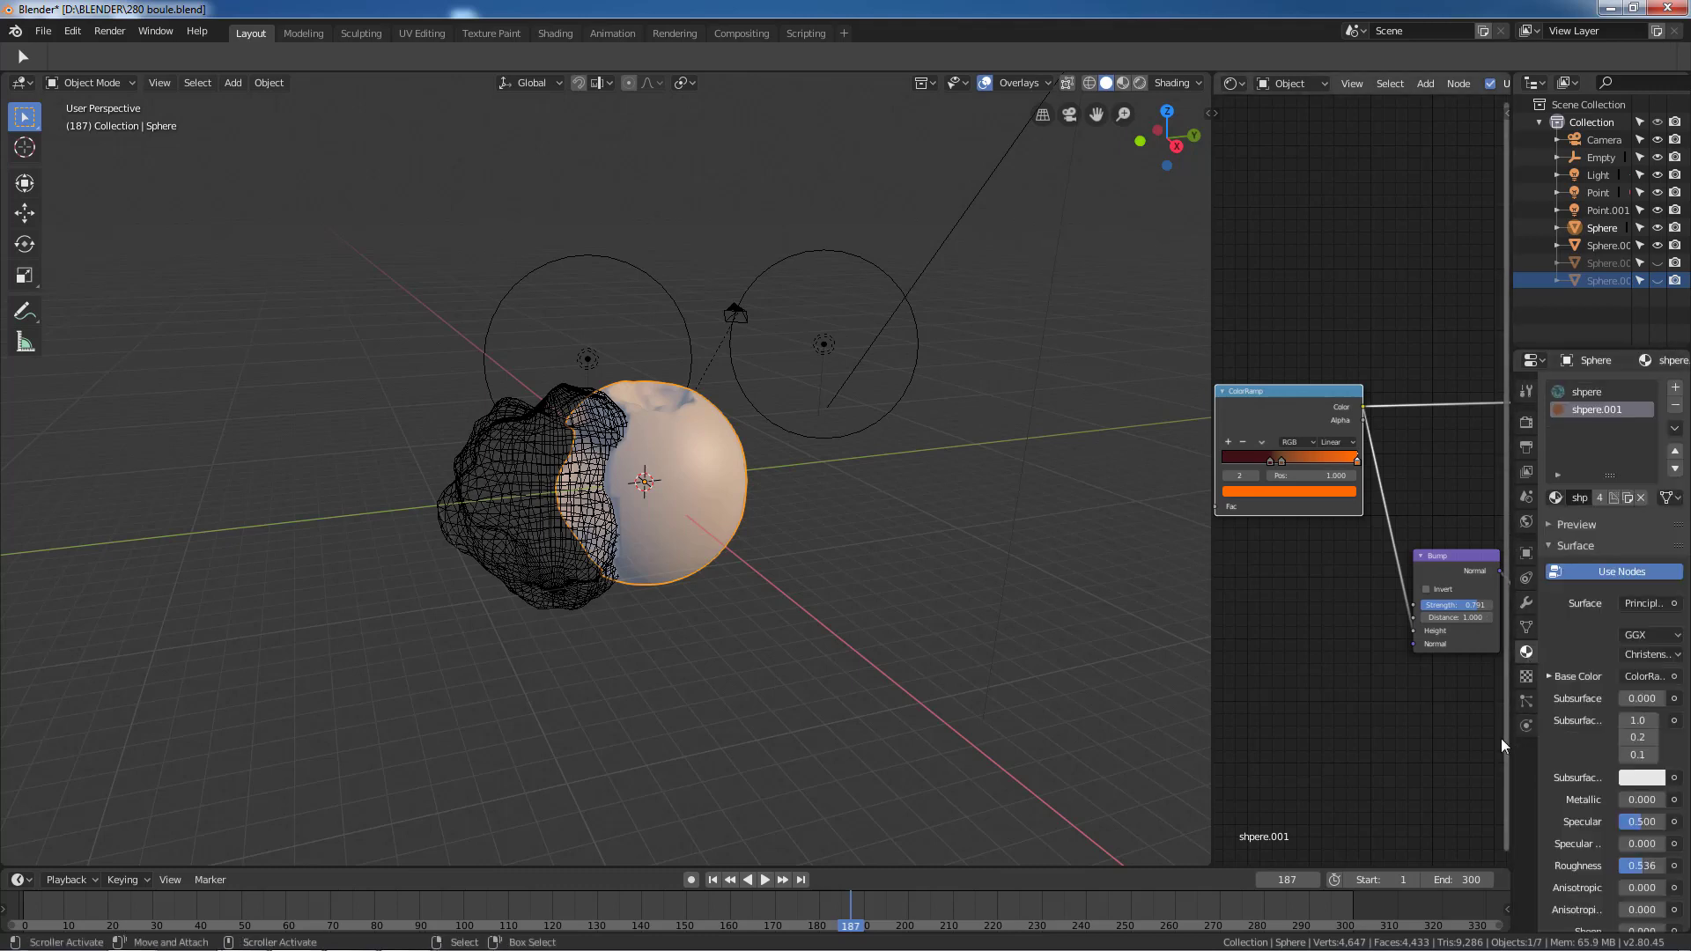
mouse_move(1513, 747)
mouse_down()
mouse_move(1386, 761)
mouse_move(965, 497)
mouse_up()
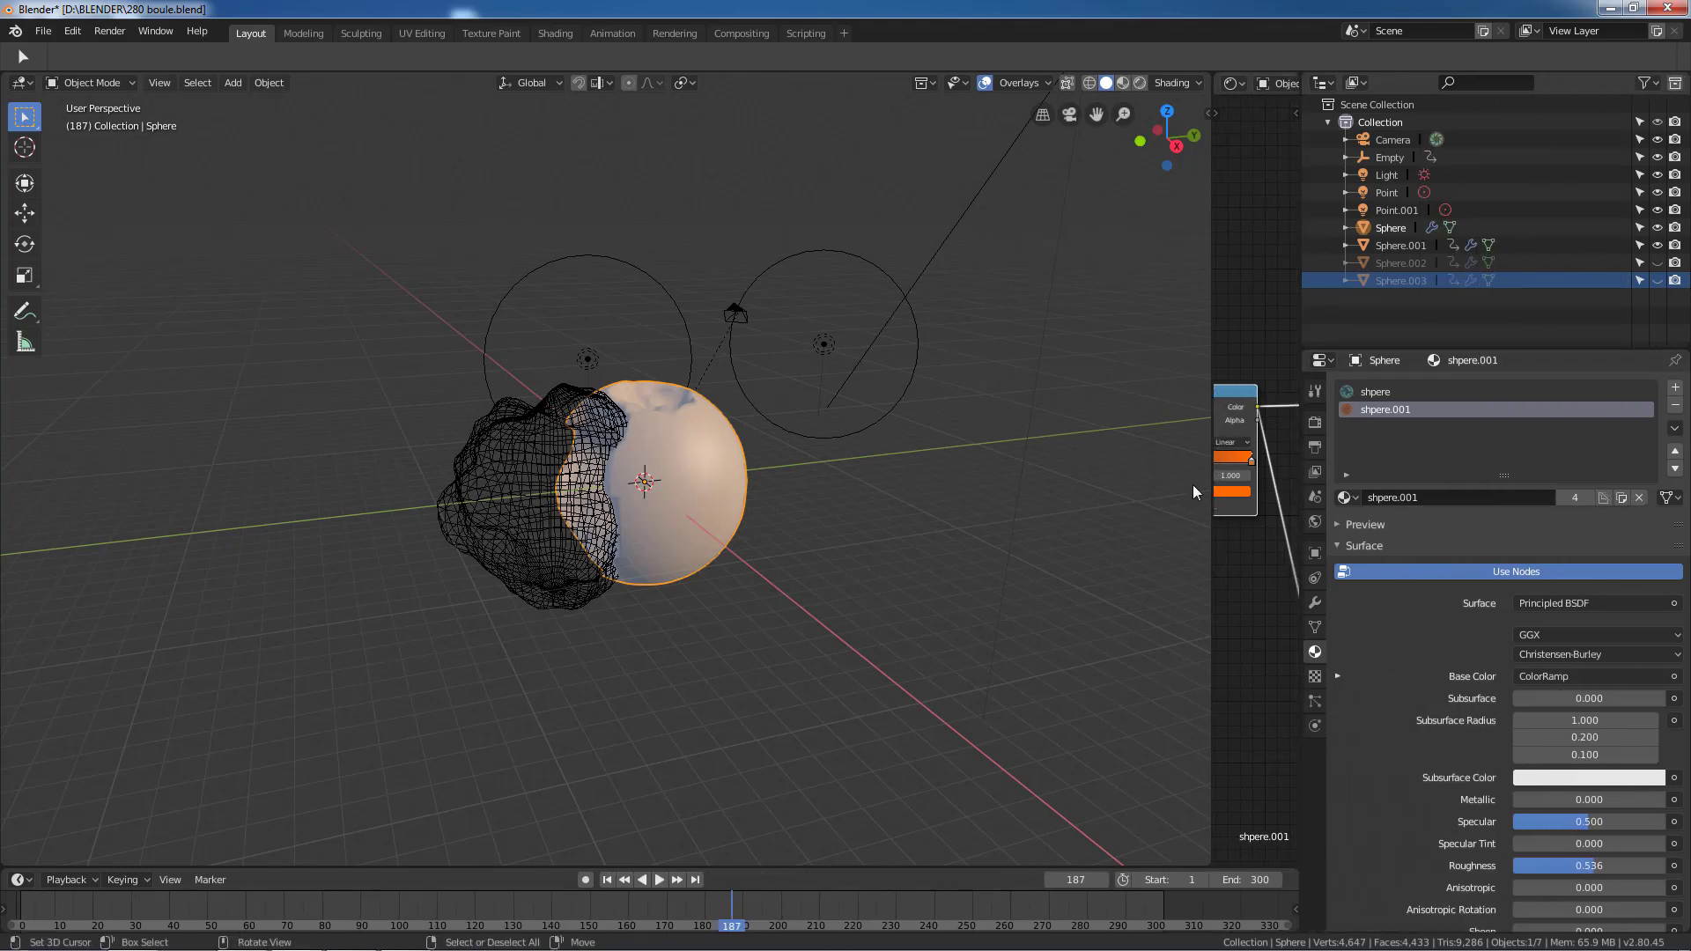
click(1379, 393)
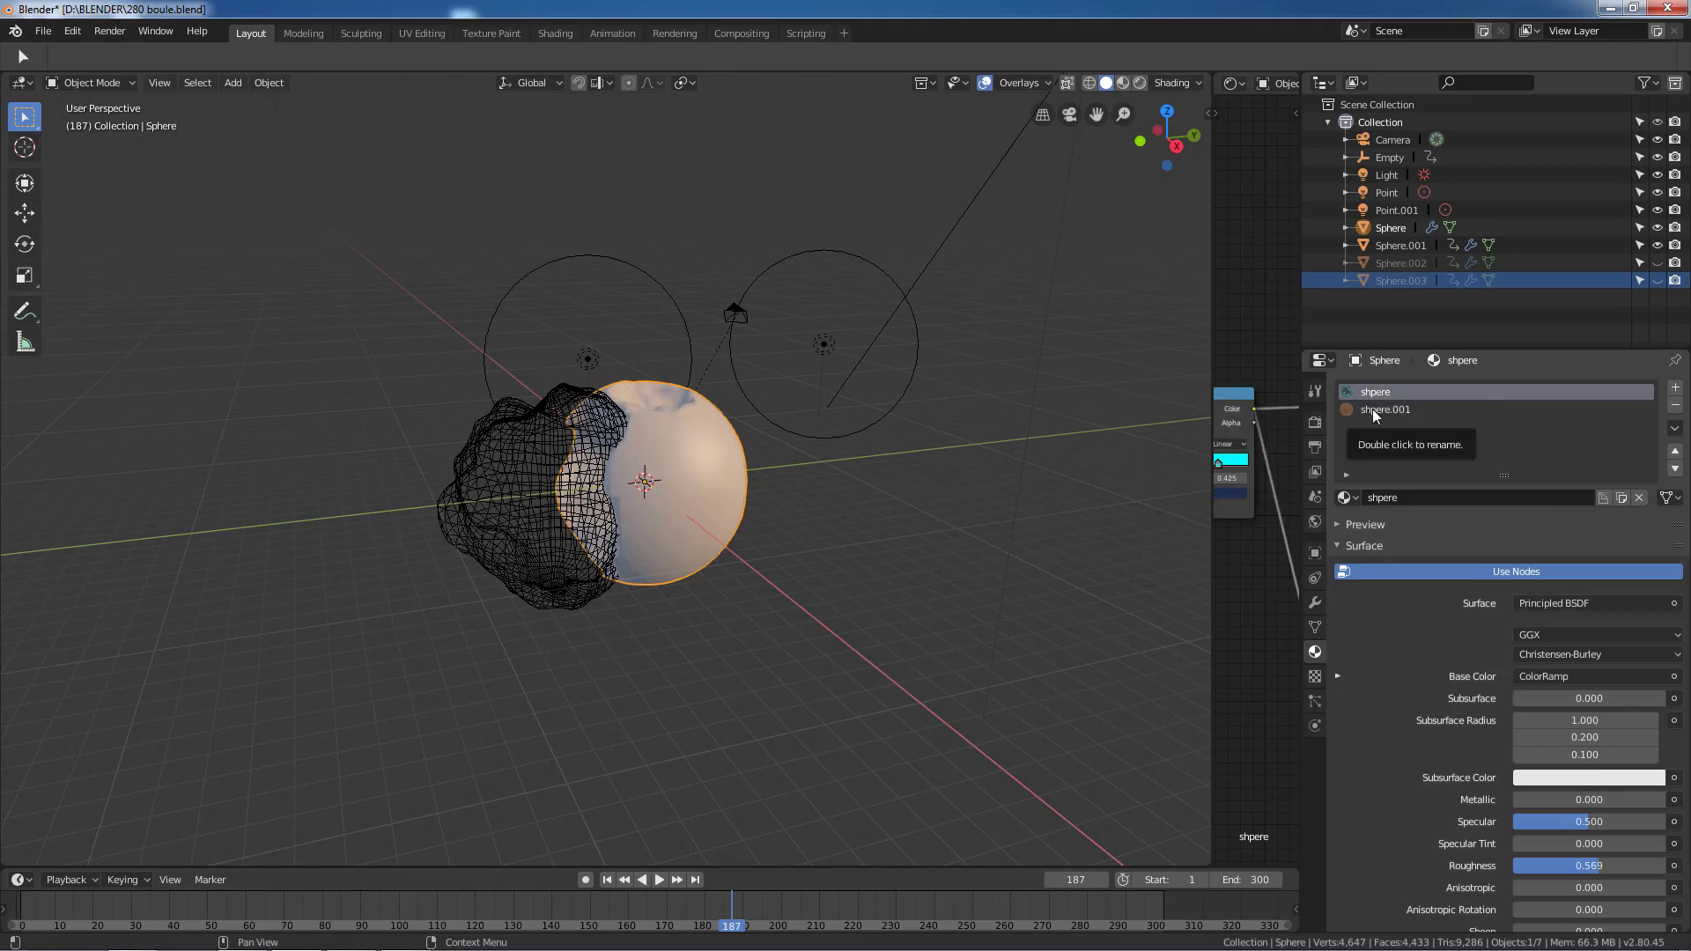
click(1372, 409)
scroll(768, 496, down, 1)
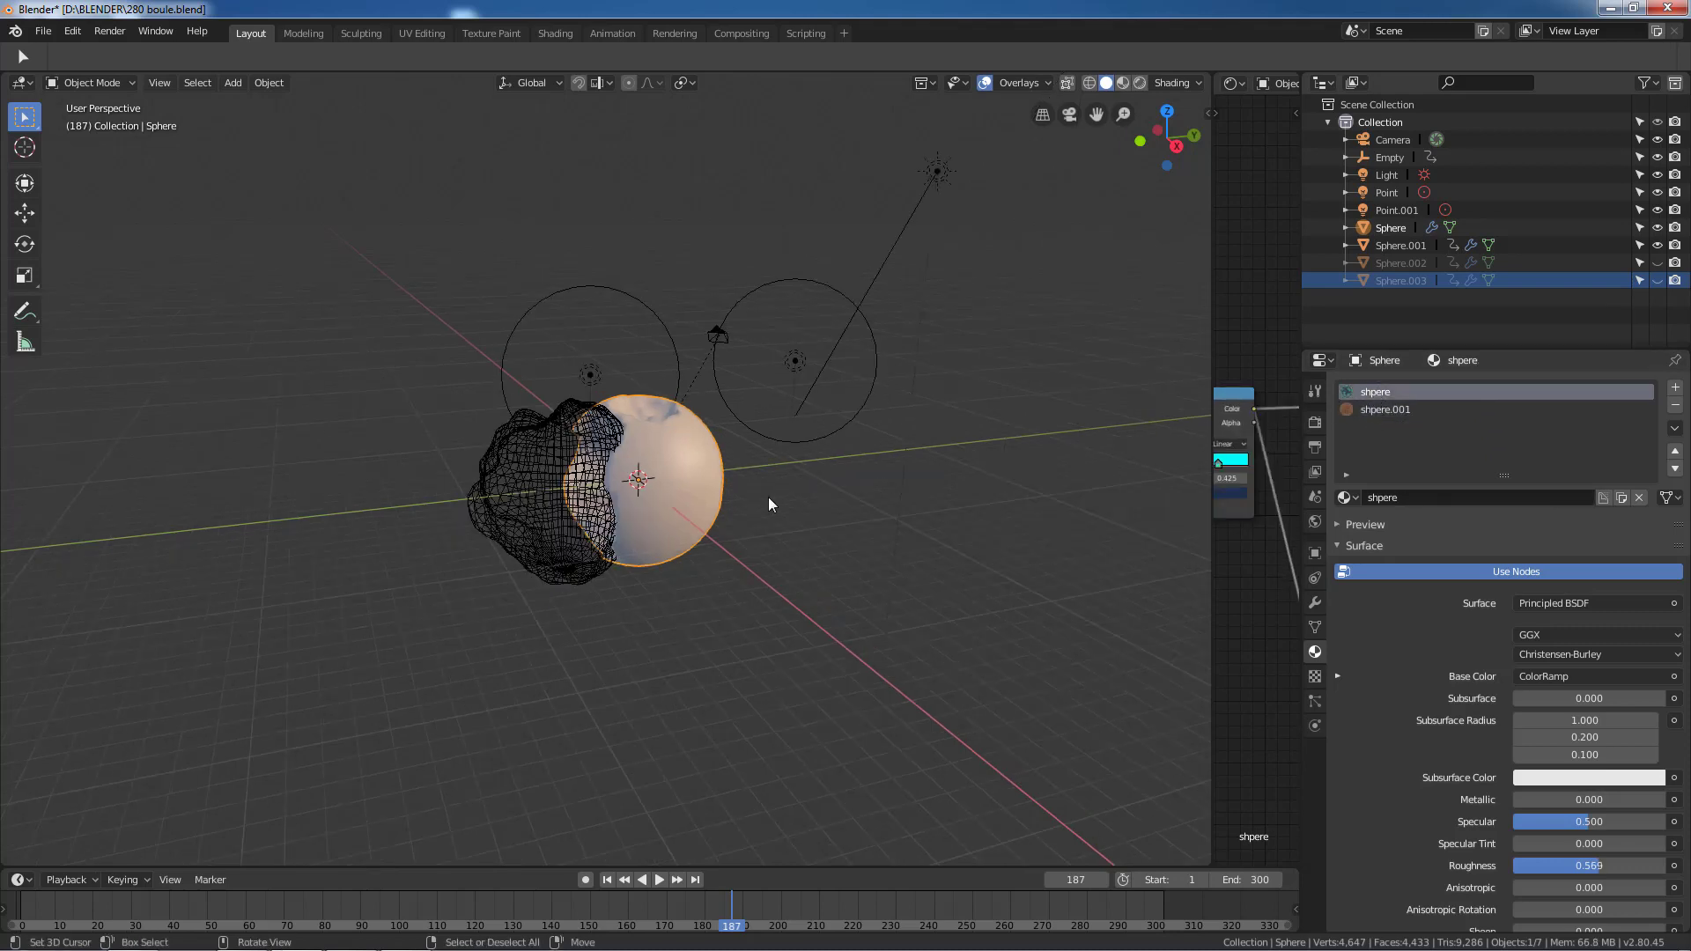
key(ctrl+n)
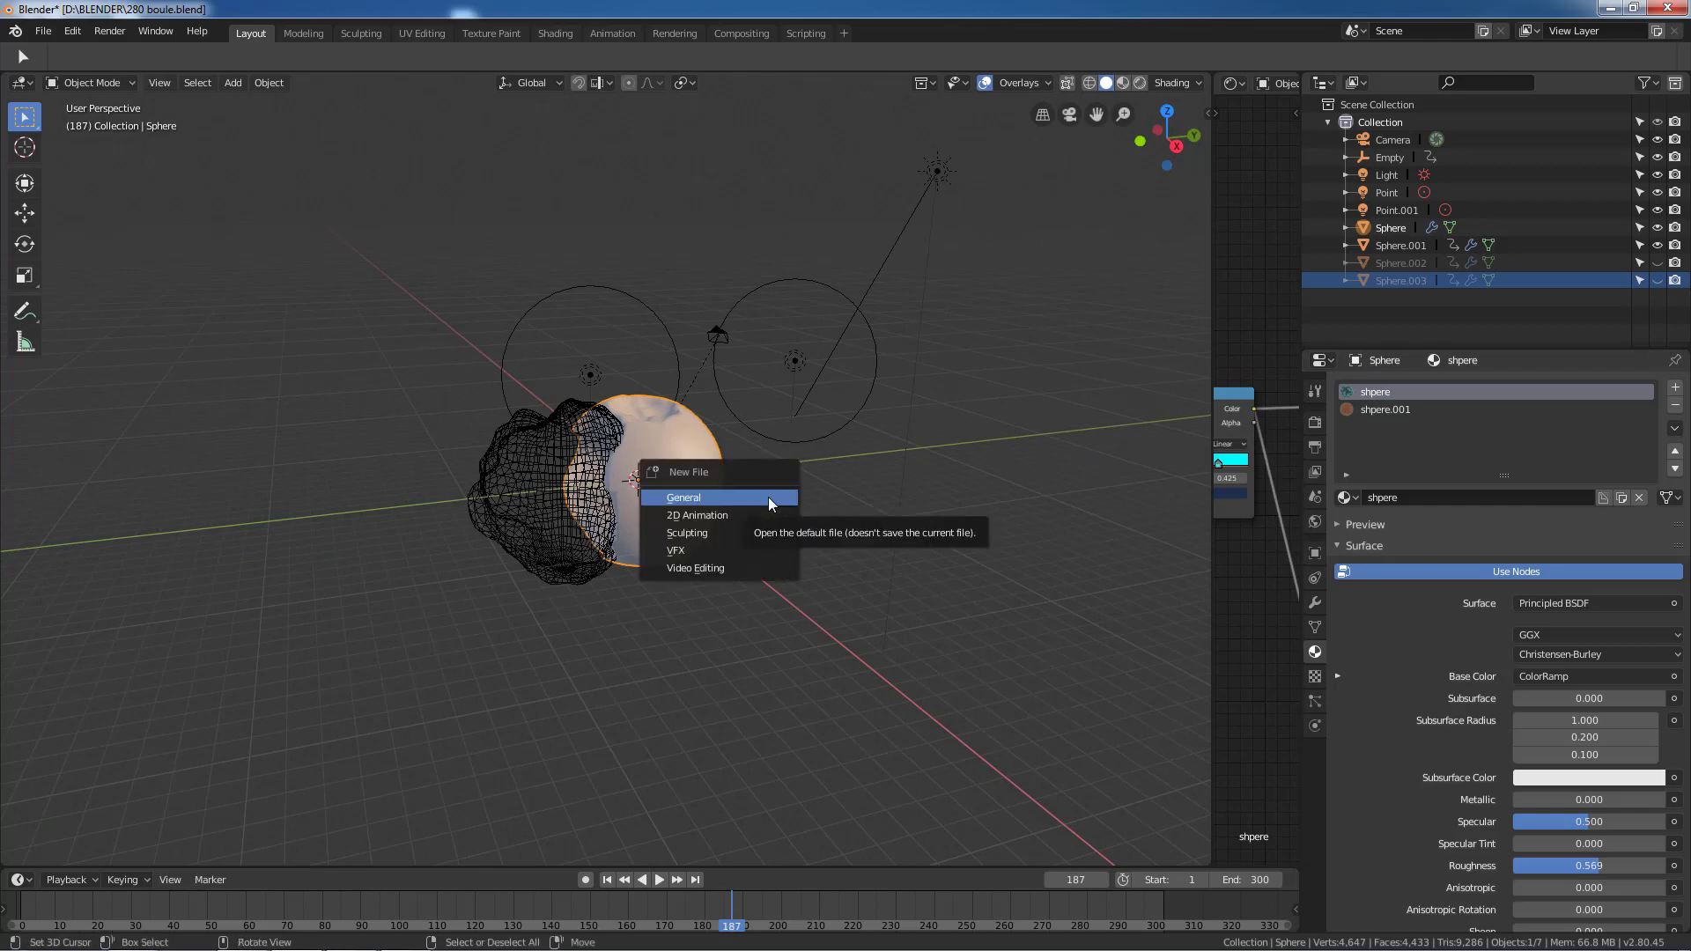
Start a new General file and replace the default cube with a UV sphere scaled to 3
click(768, 497)
key(Delete)
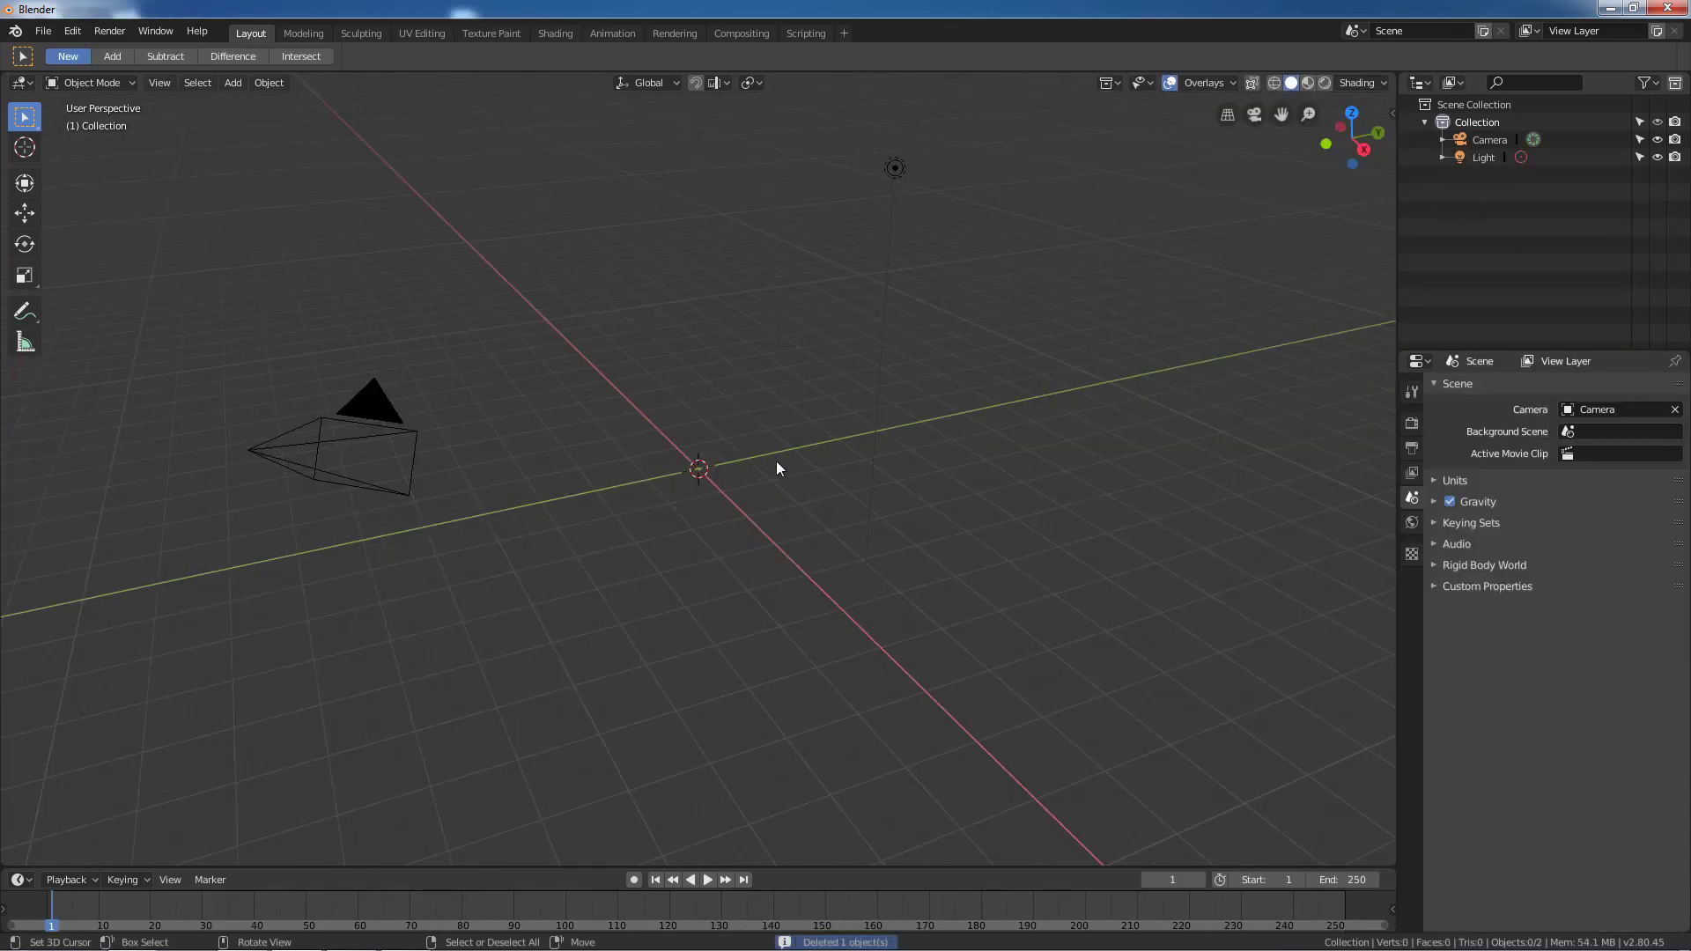
key(shift+a)
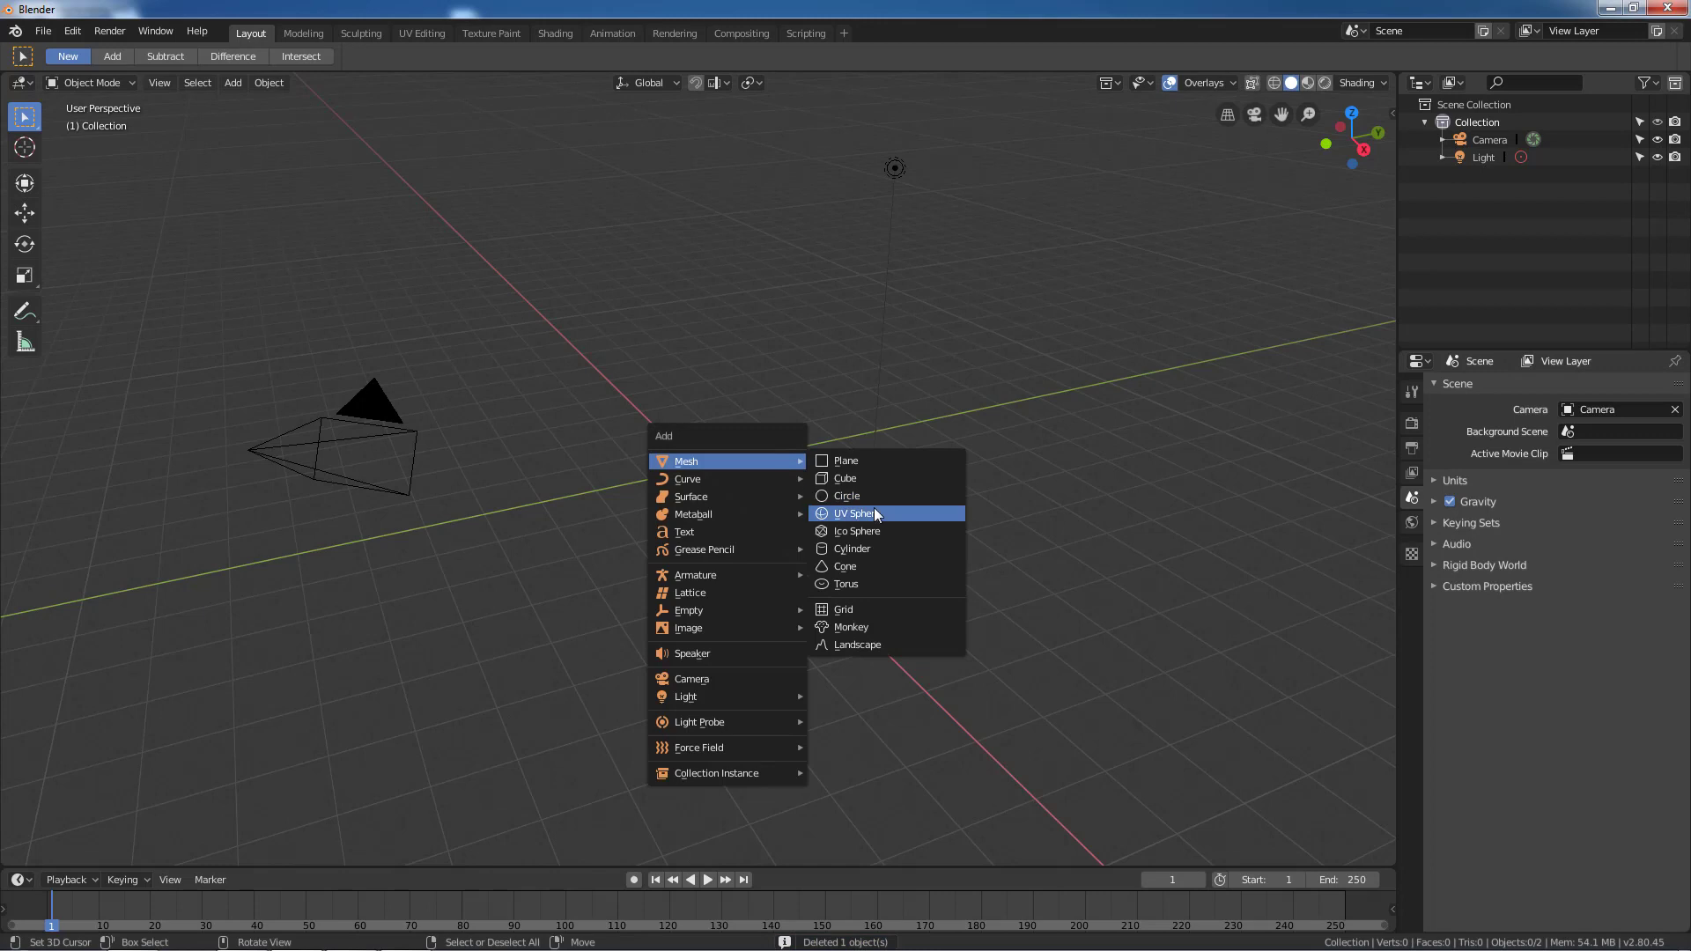
click(868, 514)
text(s3)
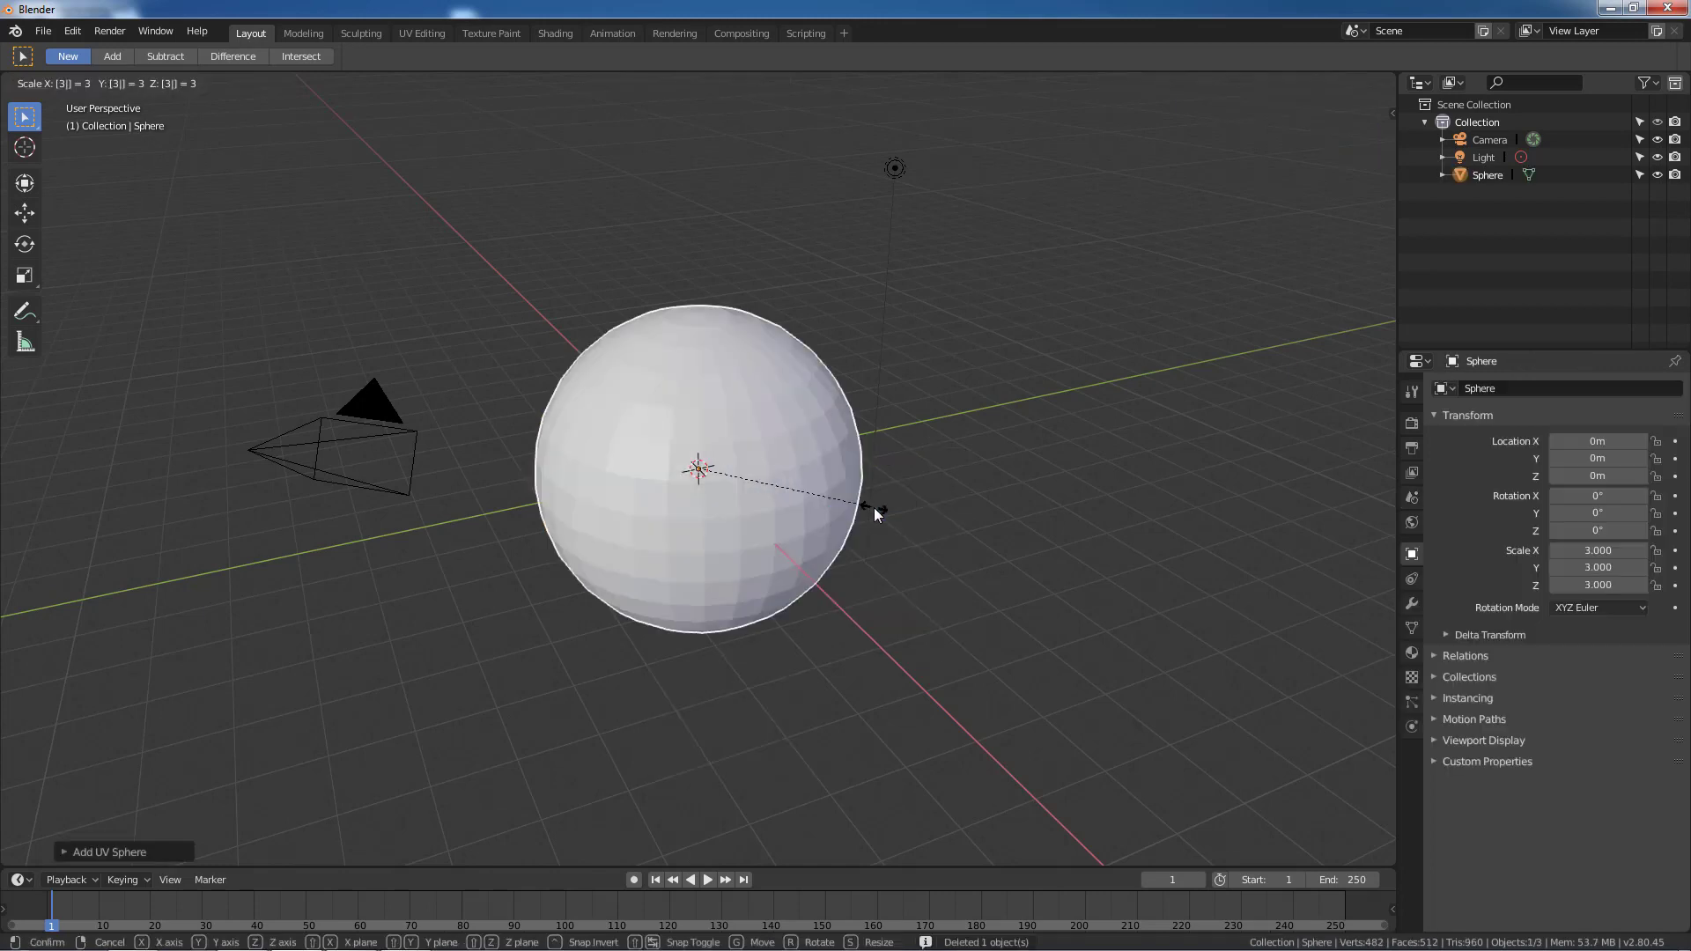
key(Return)
Shade the sphere smooth and add a Subdivision Surface modifier at viewport level 2
right_click(876, 514)
click(879, 513)
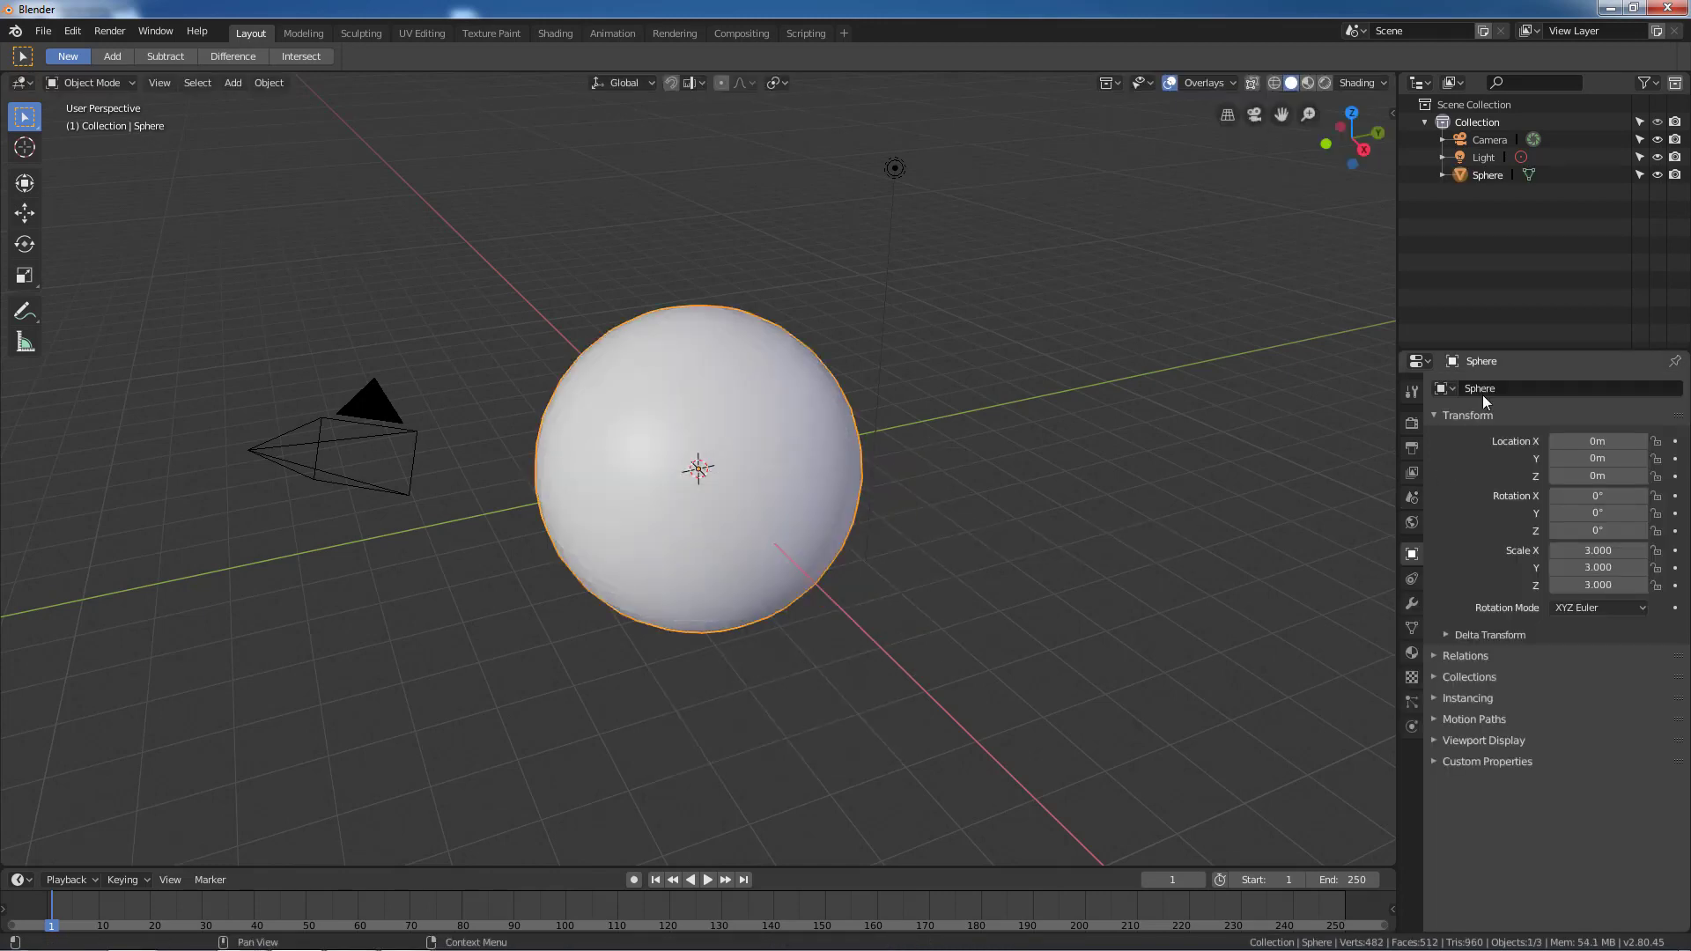
click(1412, 604)
click(1500, 390)
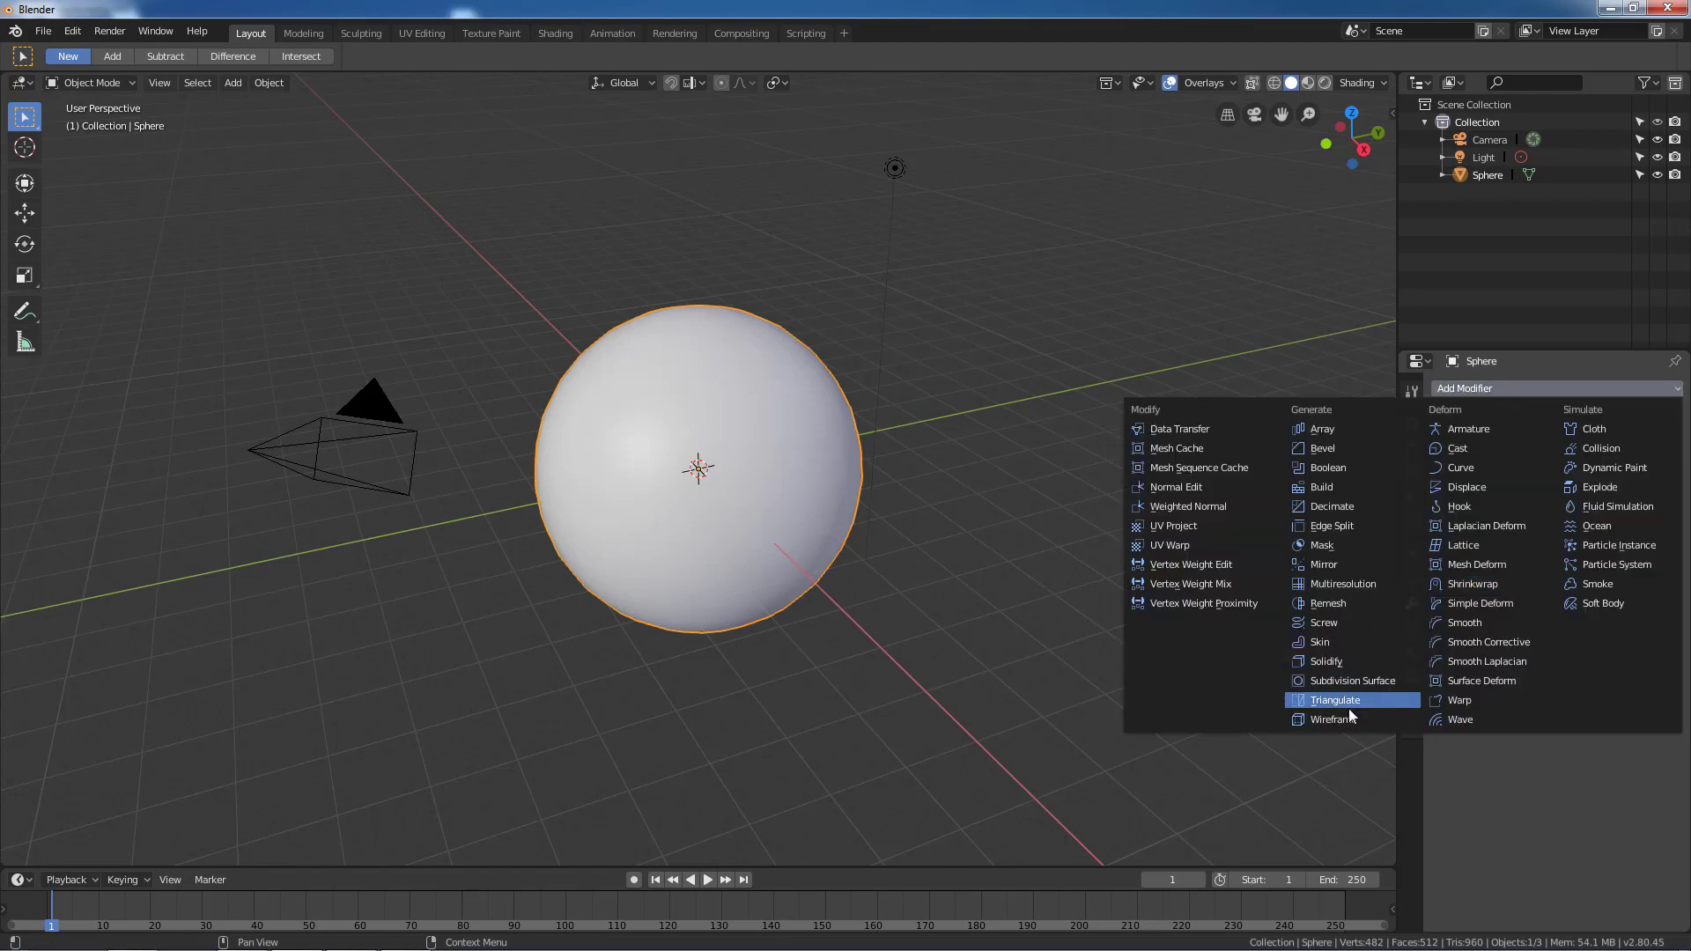
click(1374, 683)
click(1544, 503)
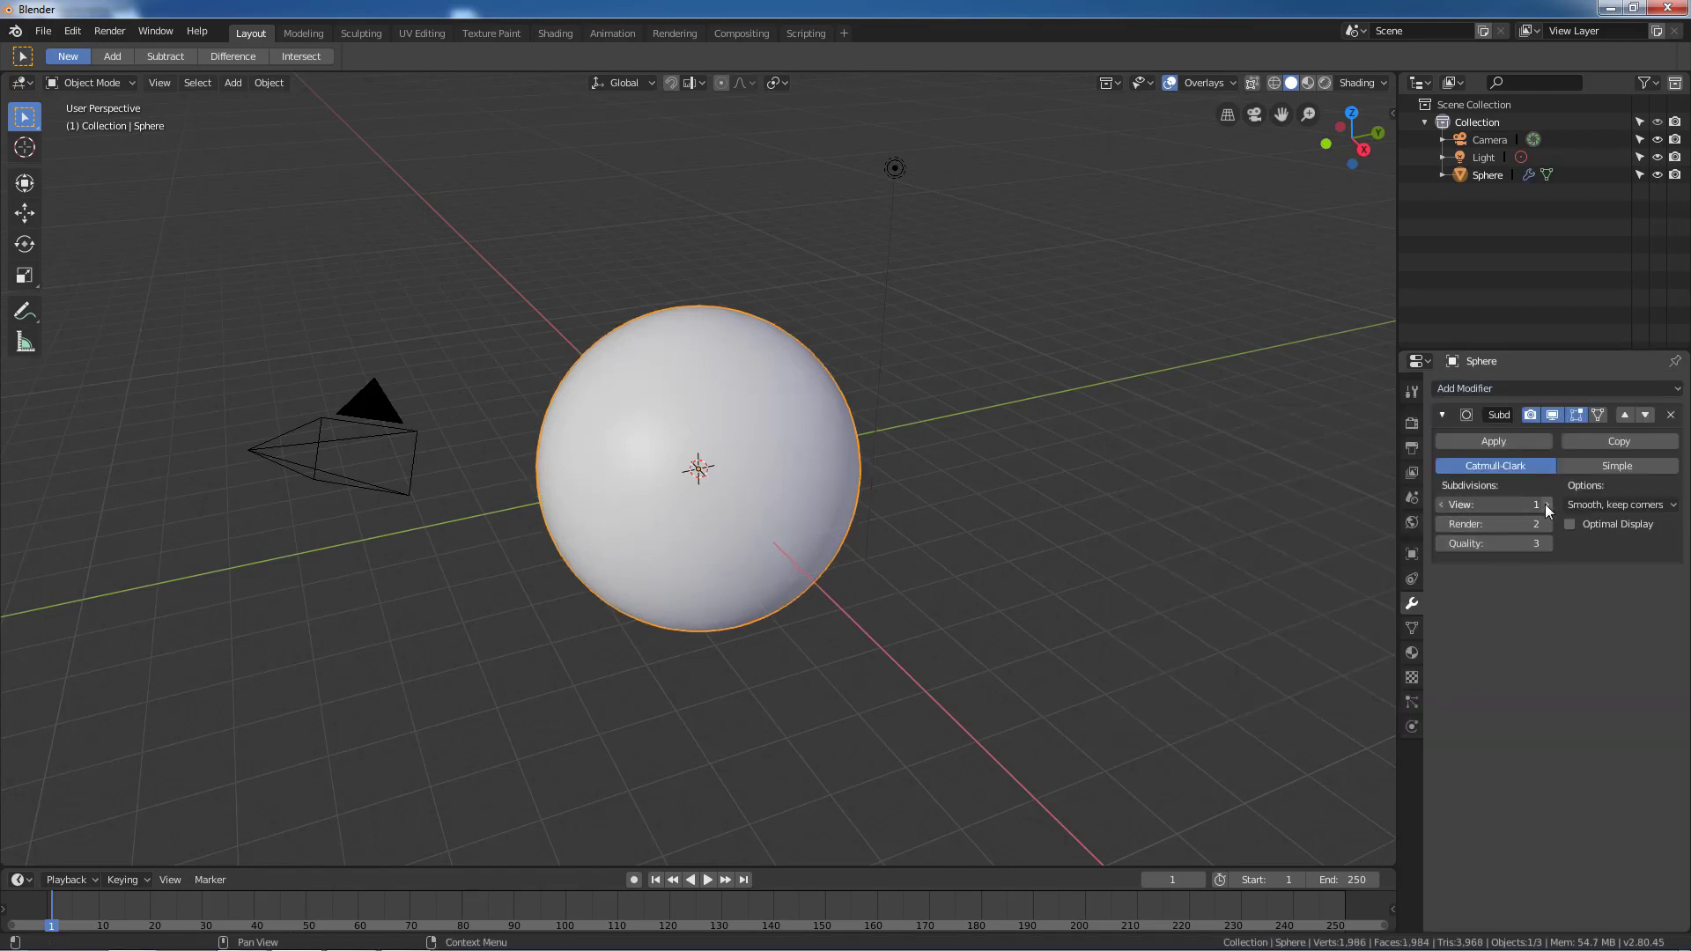
Duplicate the sphere, move the copy left, scale it to about 60%, and keyframe its location at frame 1
key(shift+d)
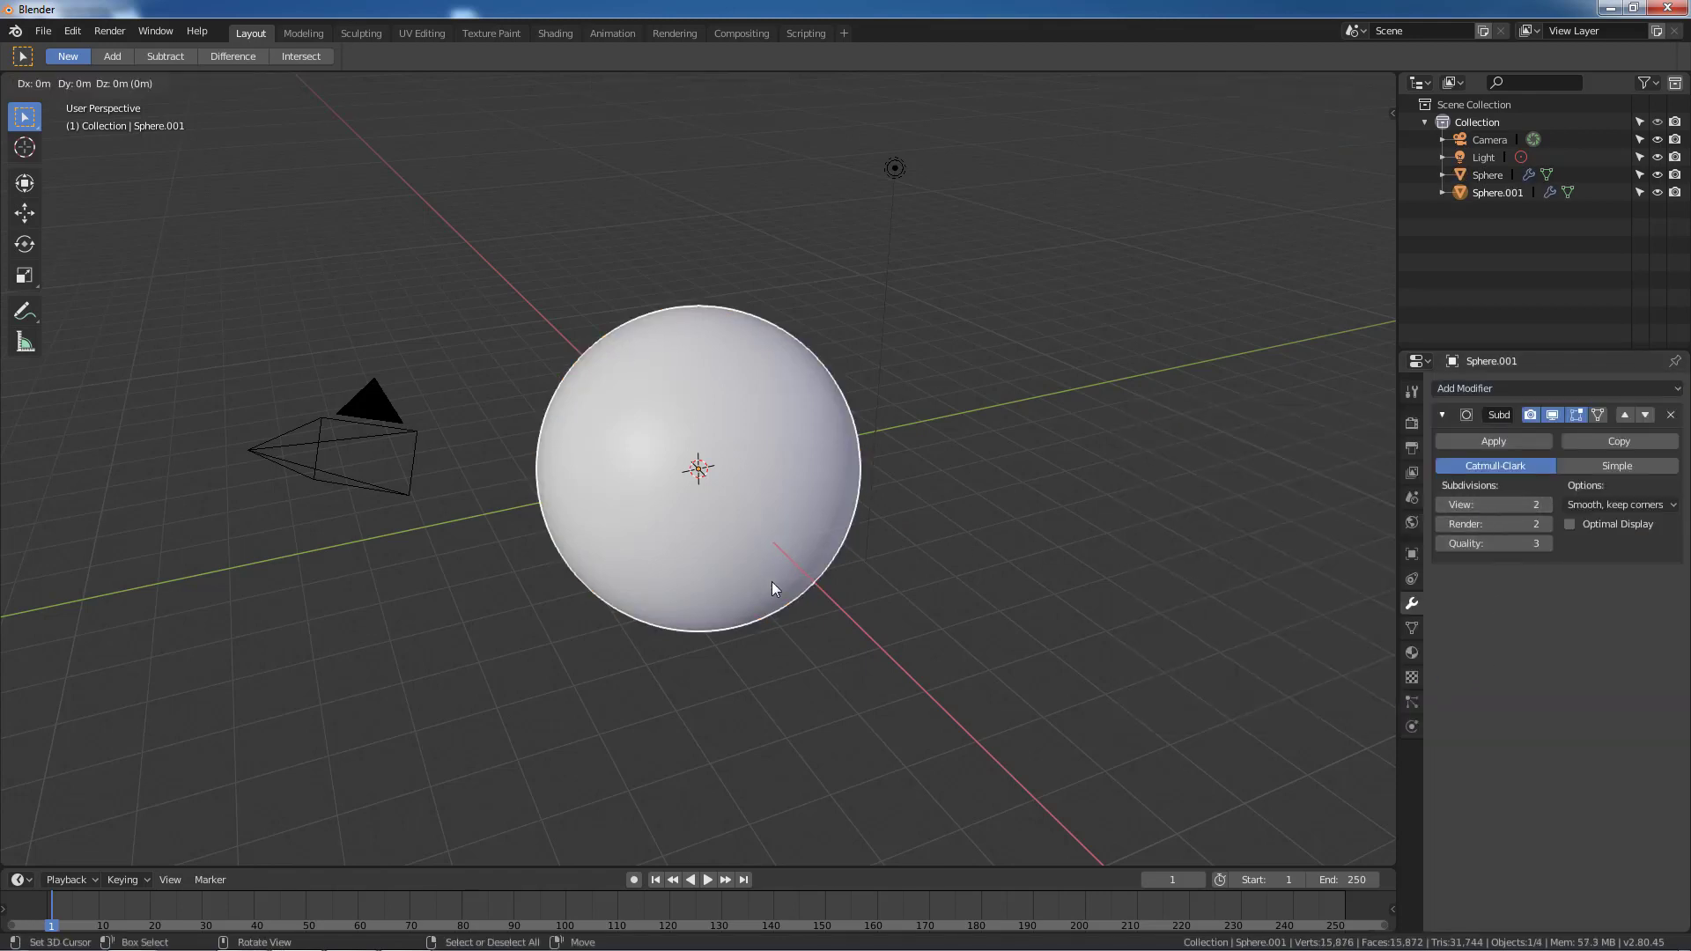
key(y)
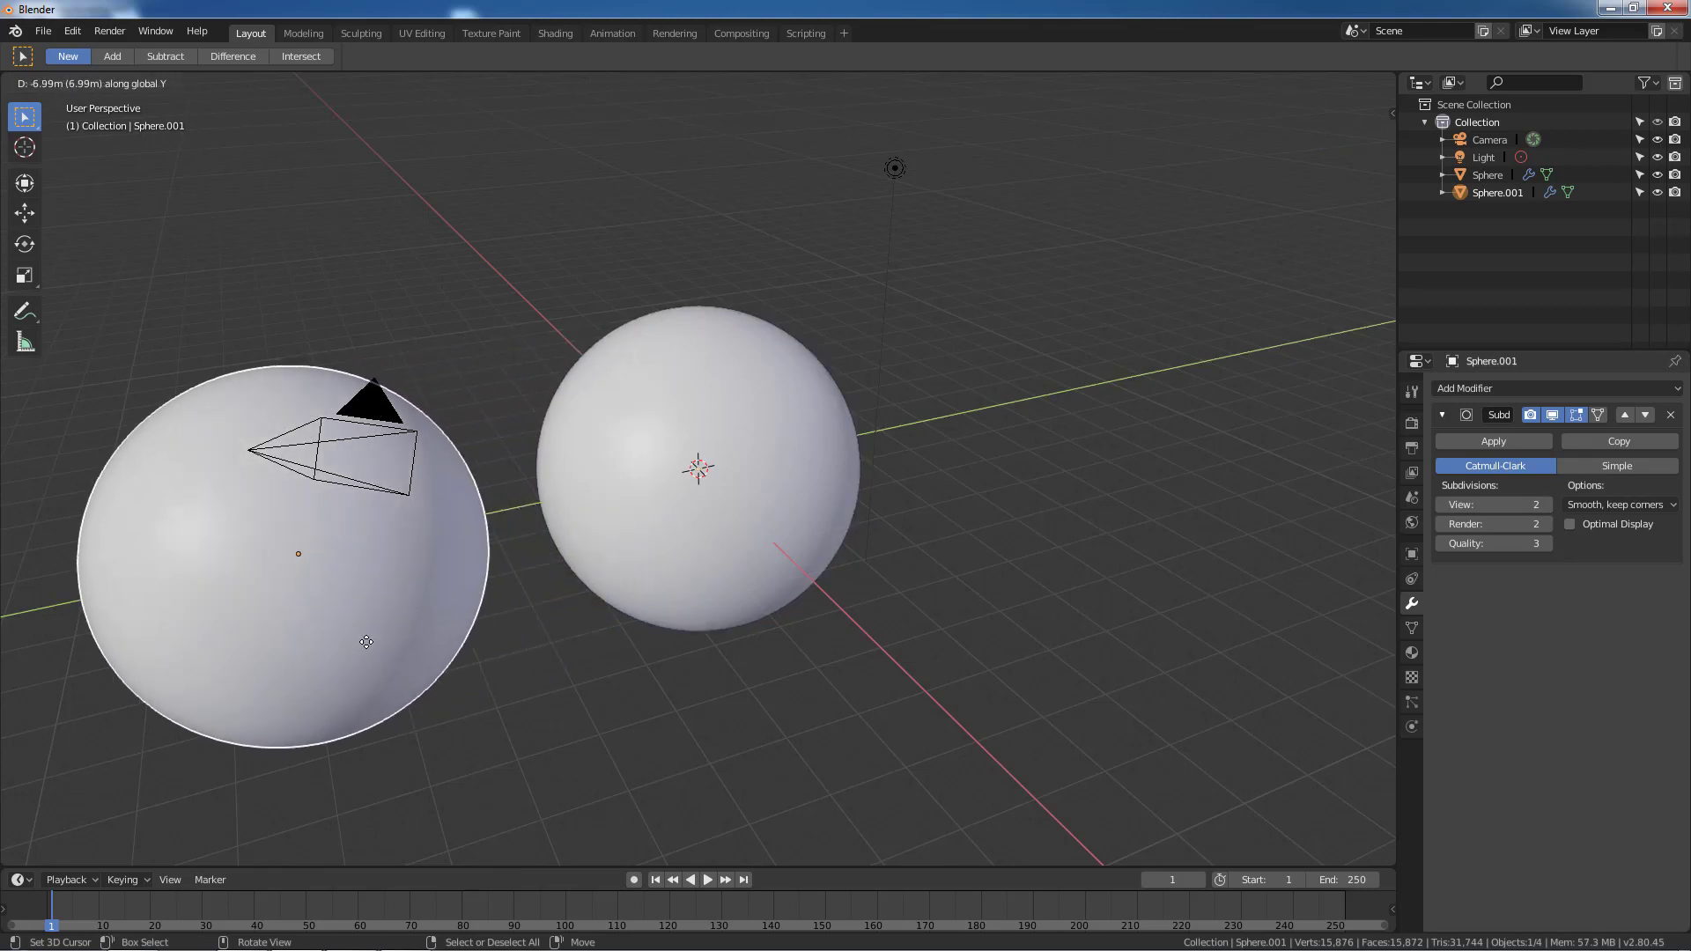
click(758, 740)
key(s)
click(641, 803)
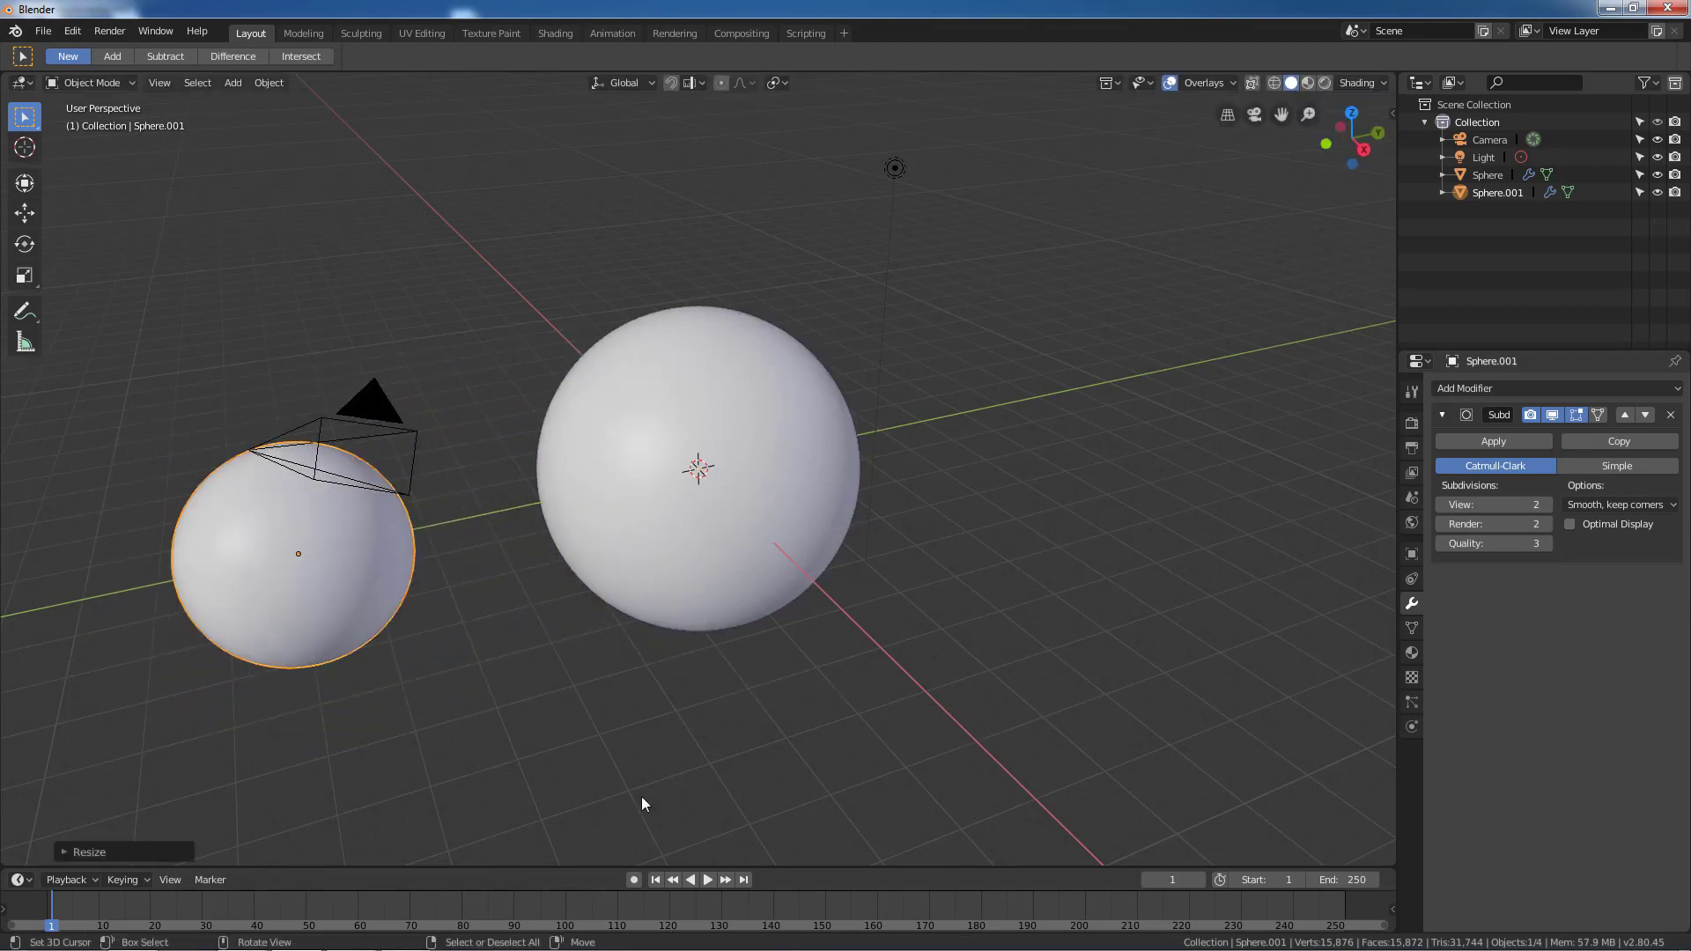
key(i)
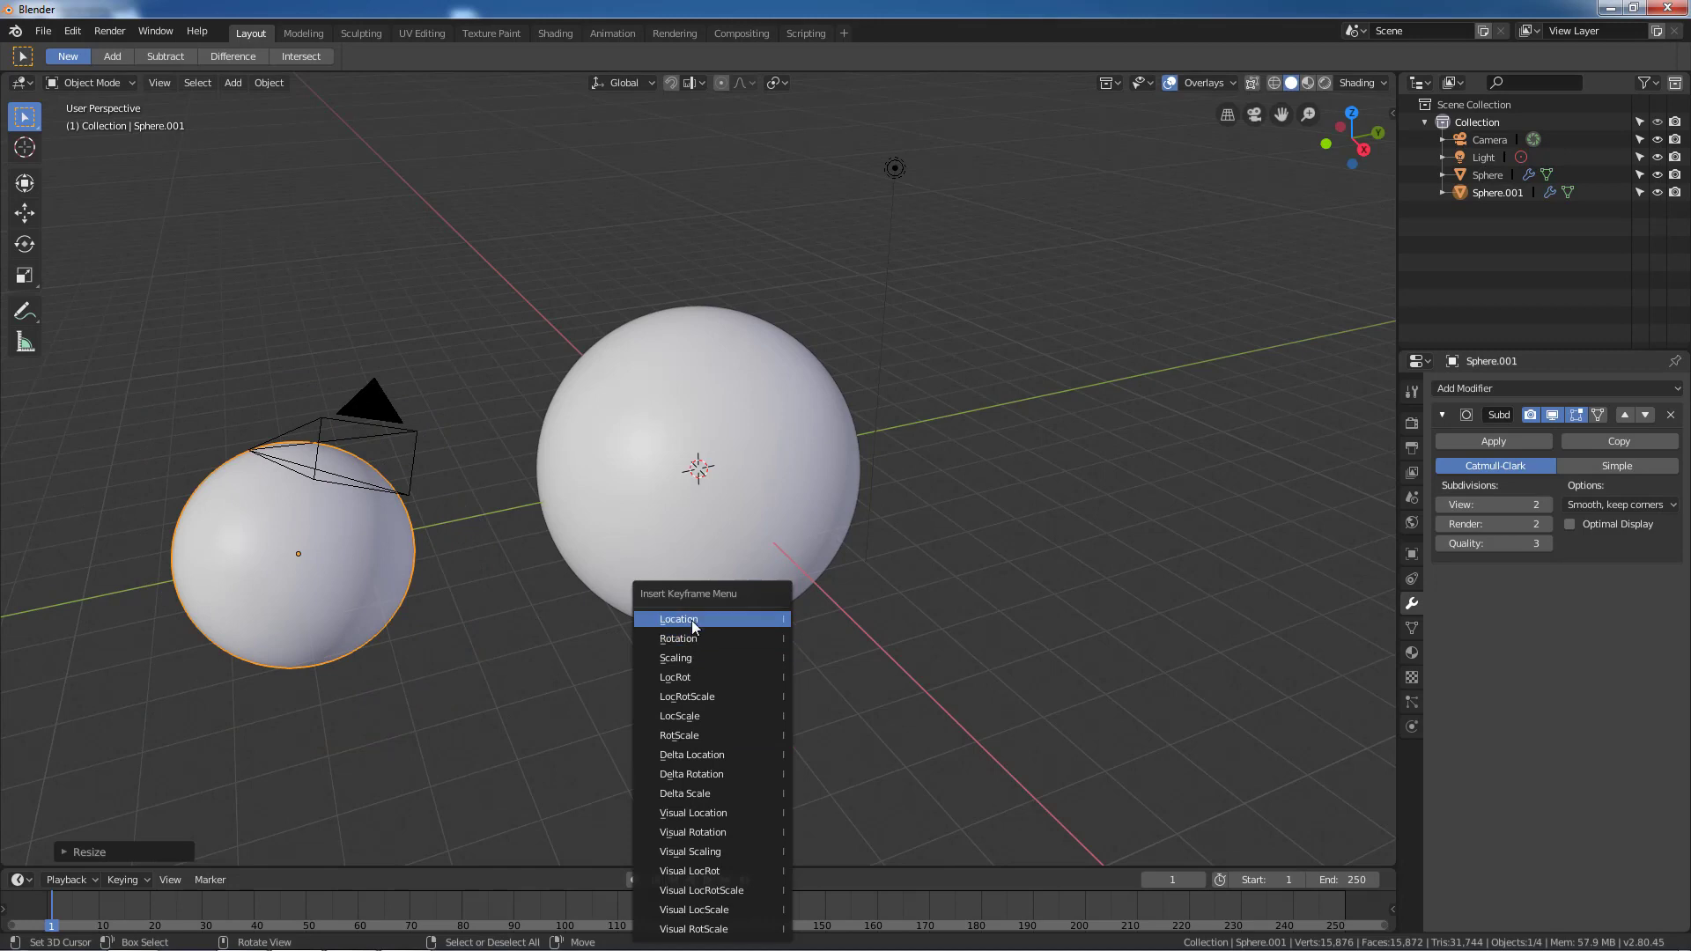
click(691, 620)
At frame 100, move the copy into the large sphere and keyframe its location
key(space)
drag(568, 922, 567, 922)
key(space)
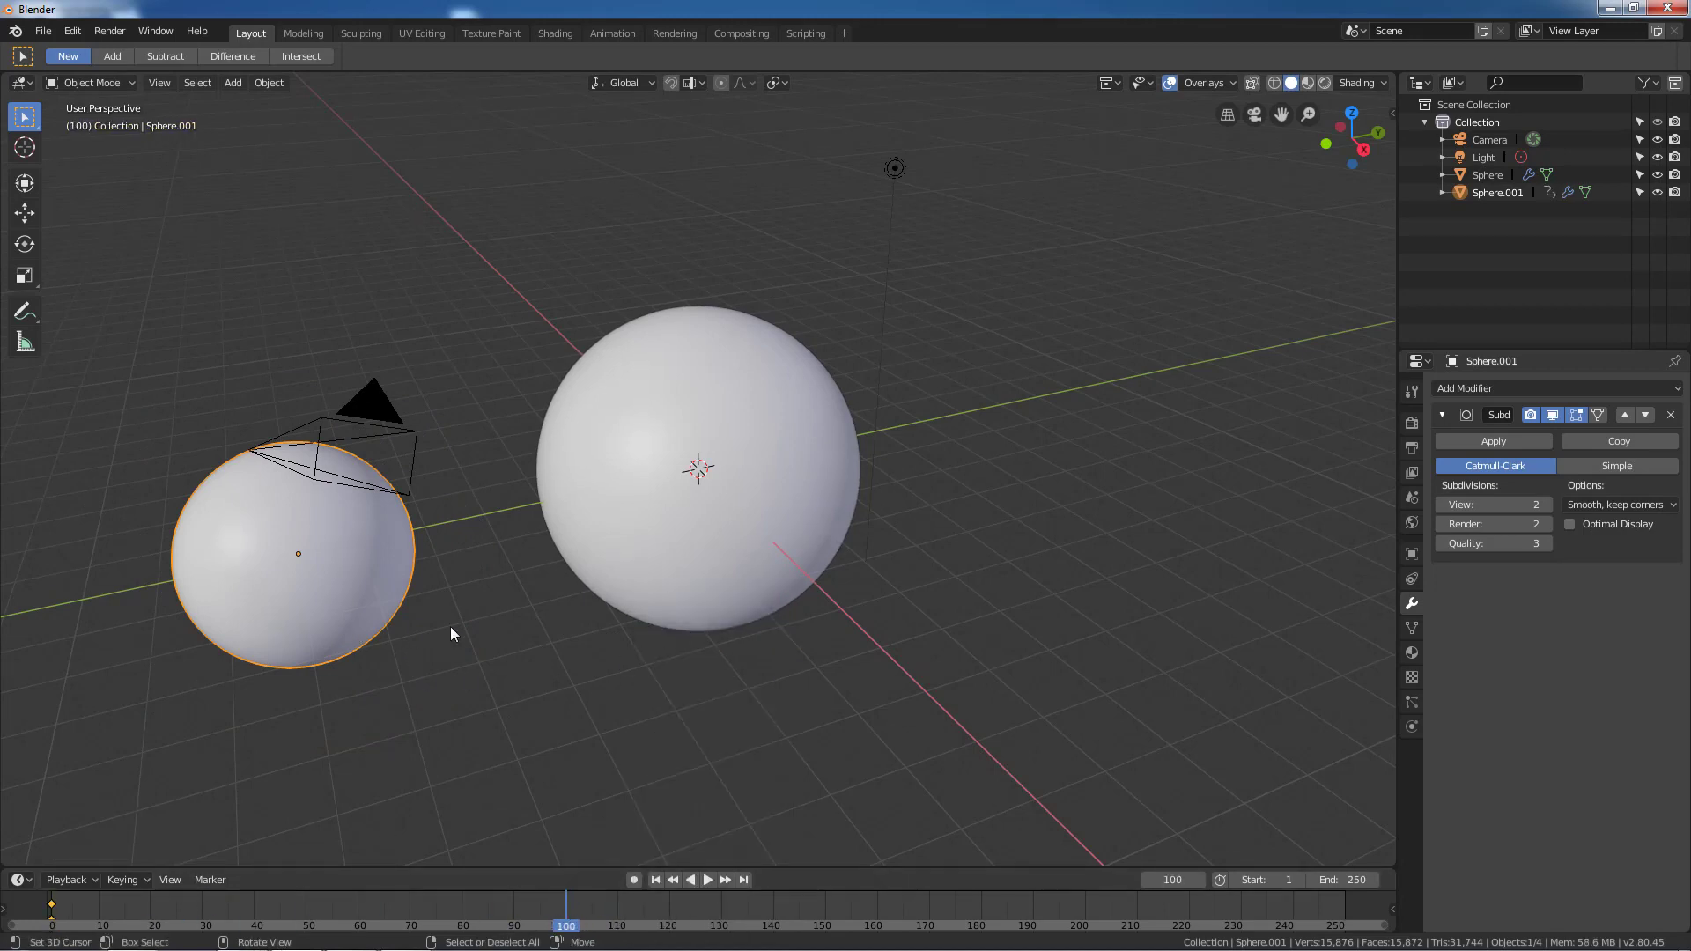
key(g)
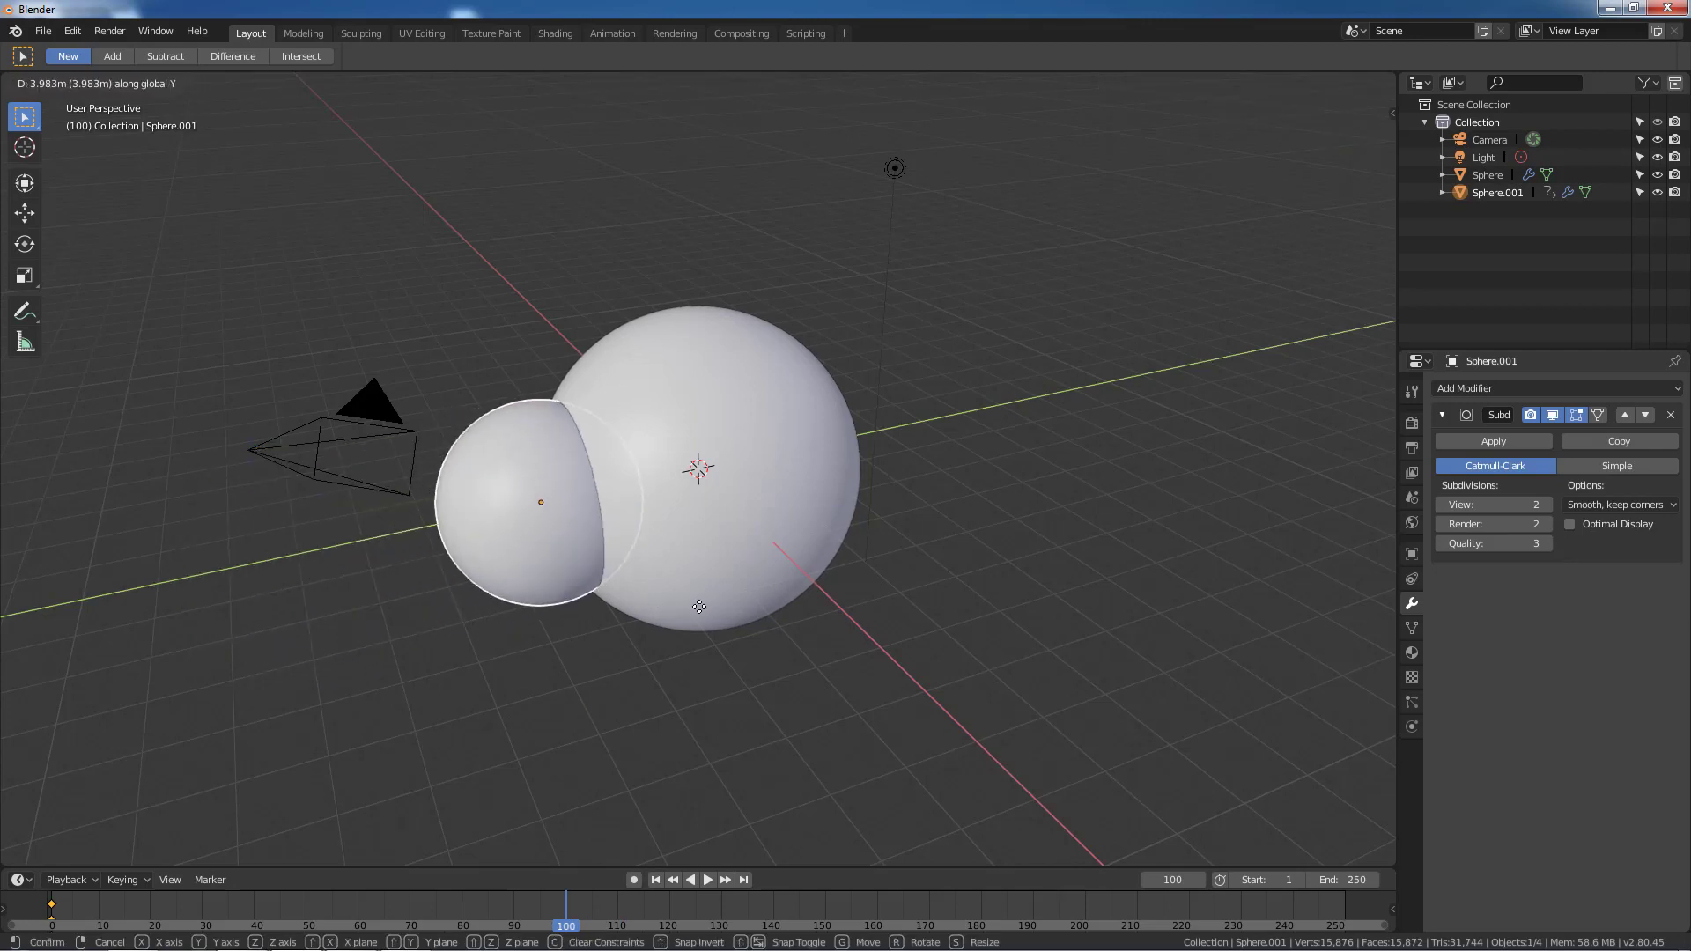
click(699, 606)
key(i)
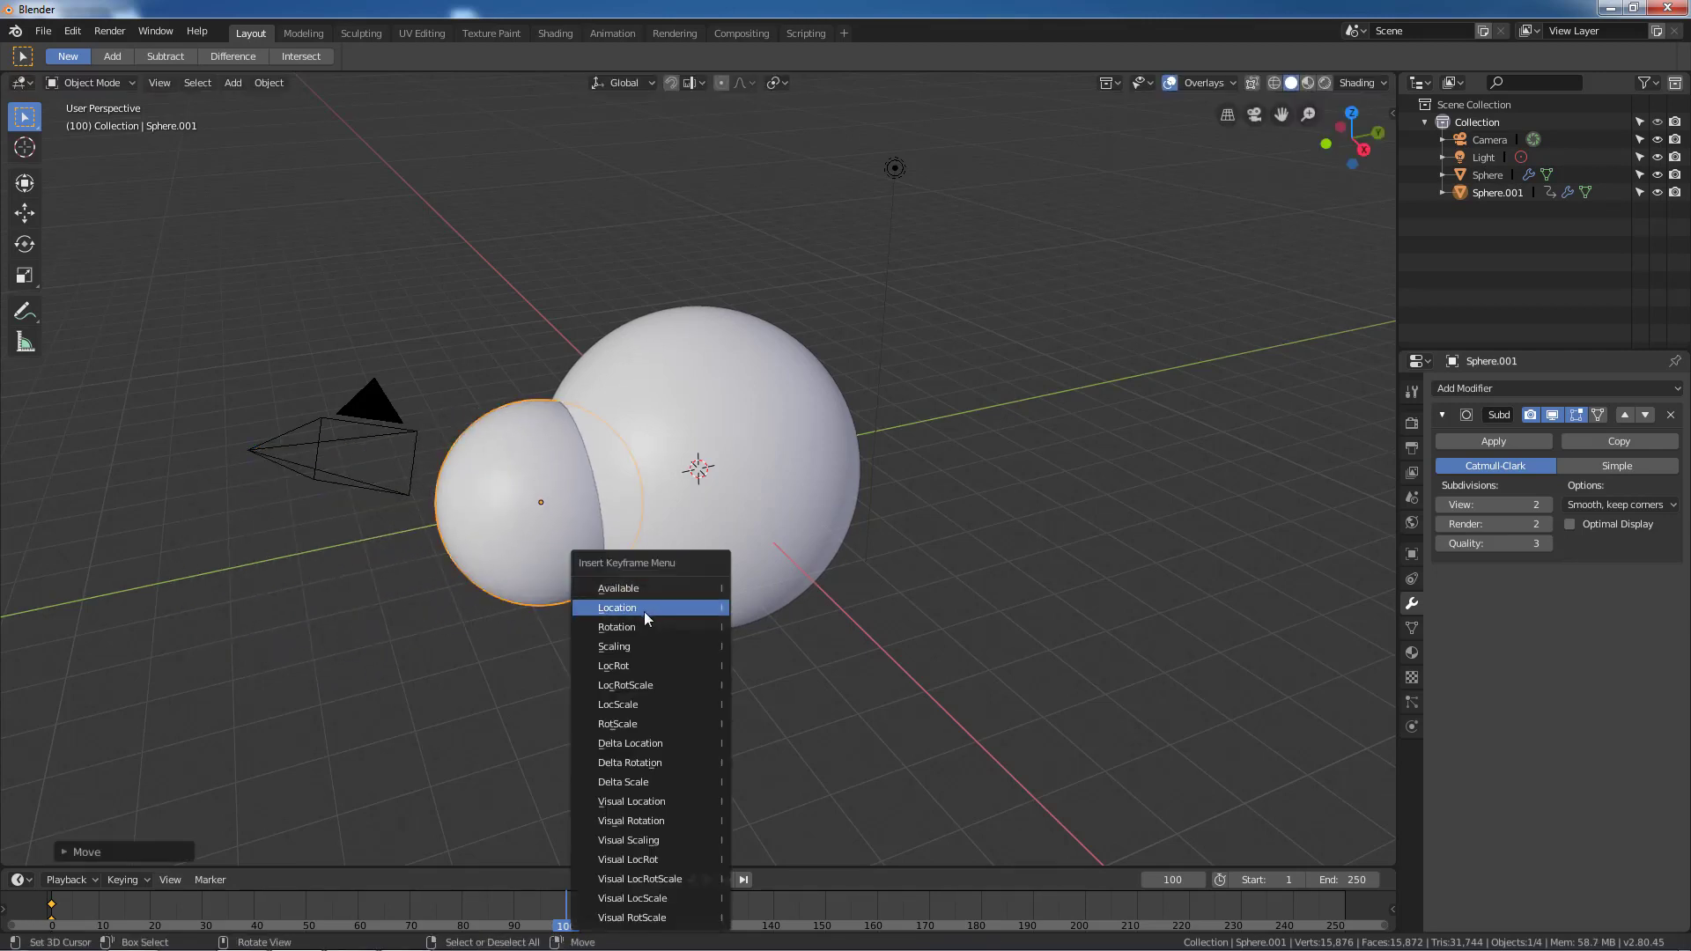
click(644, 616)
Play and scrub the animation from frame 1 to check the copy's slide into the large sphere
key(shift+Left)
key(space)
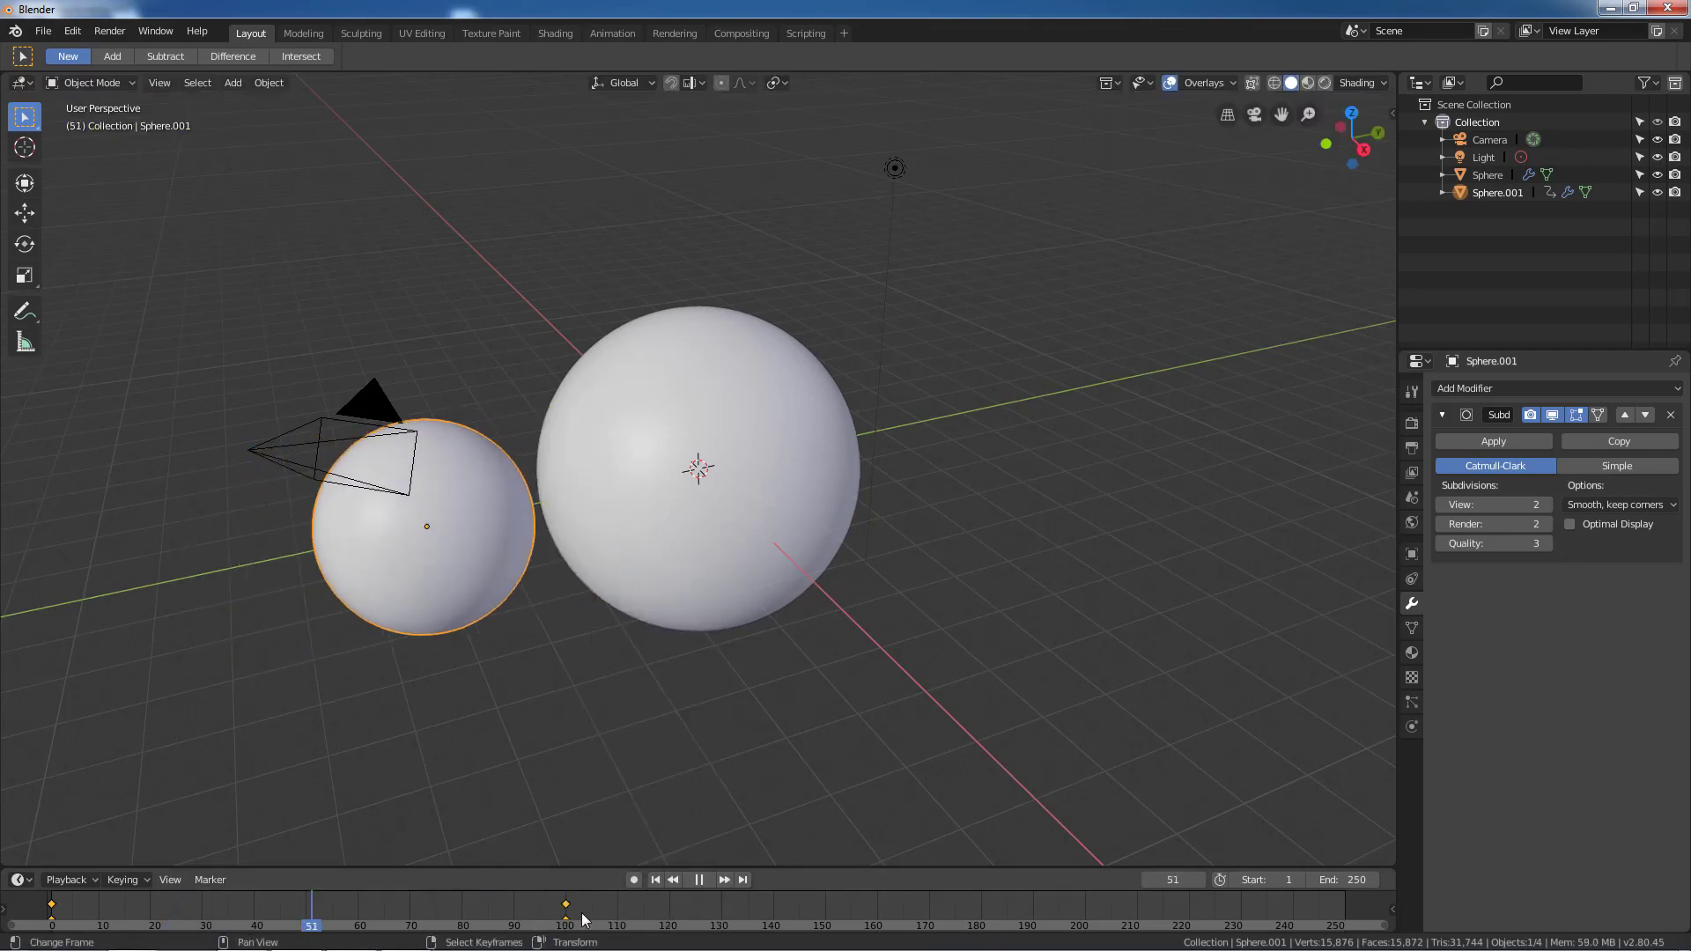
drag(581, 919, 285, 919)
key(space)
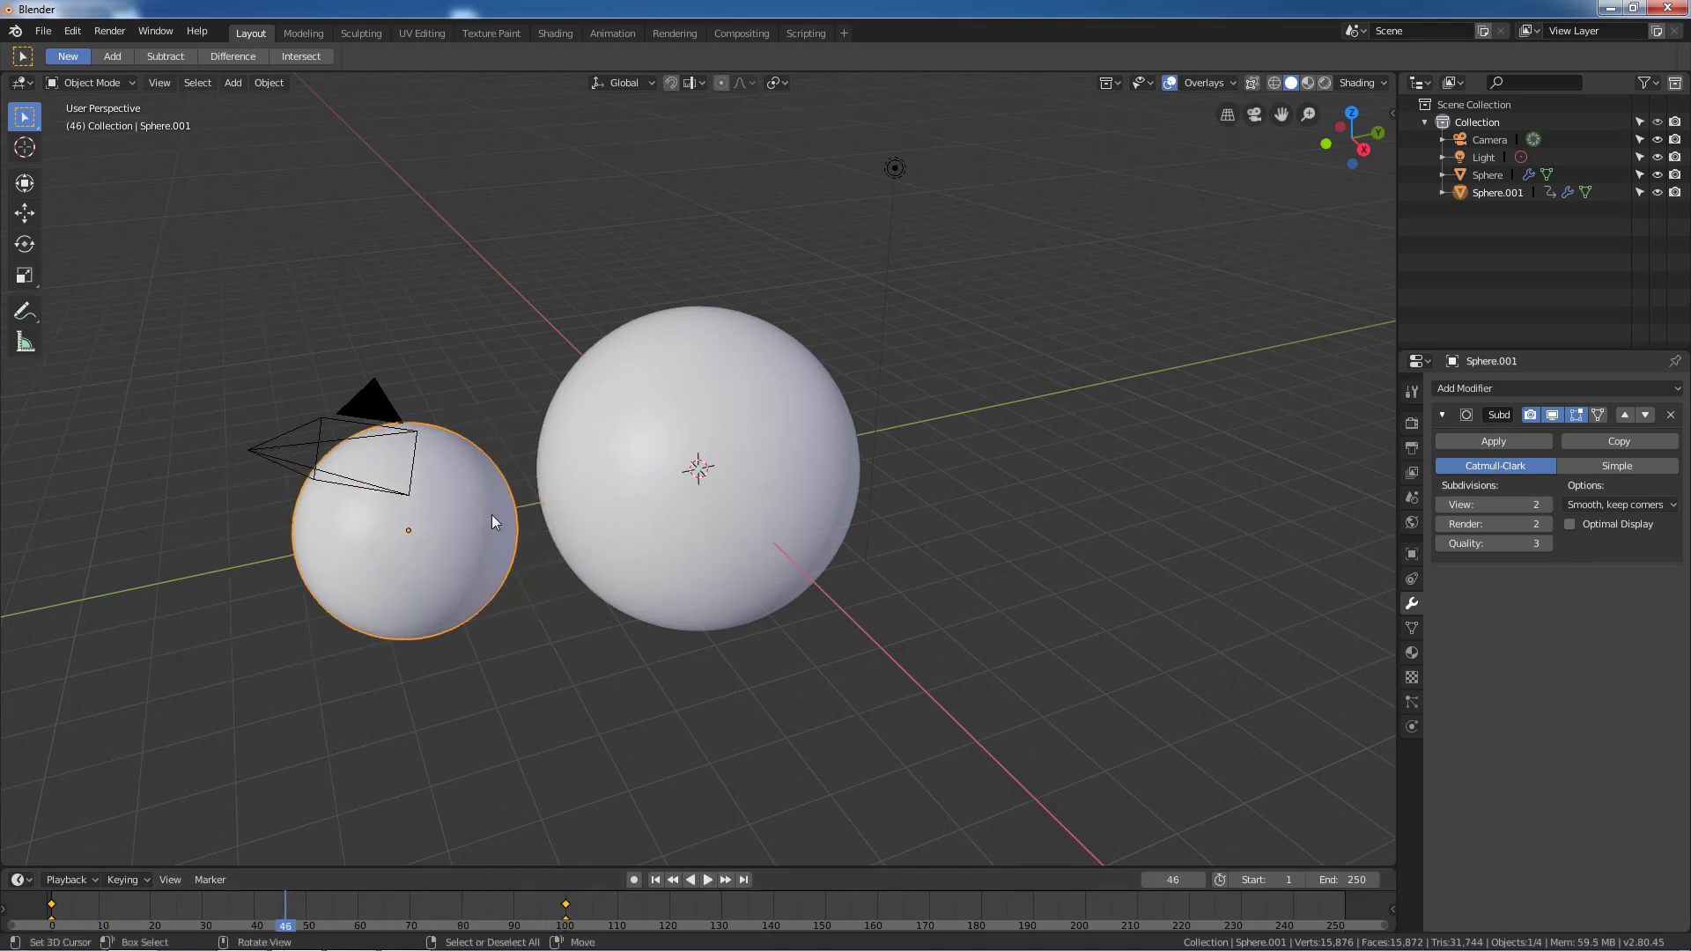
click(1487, 389)
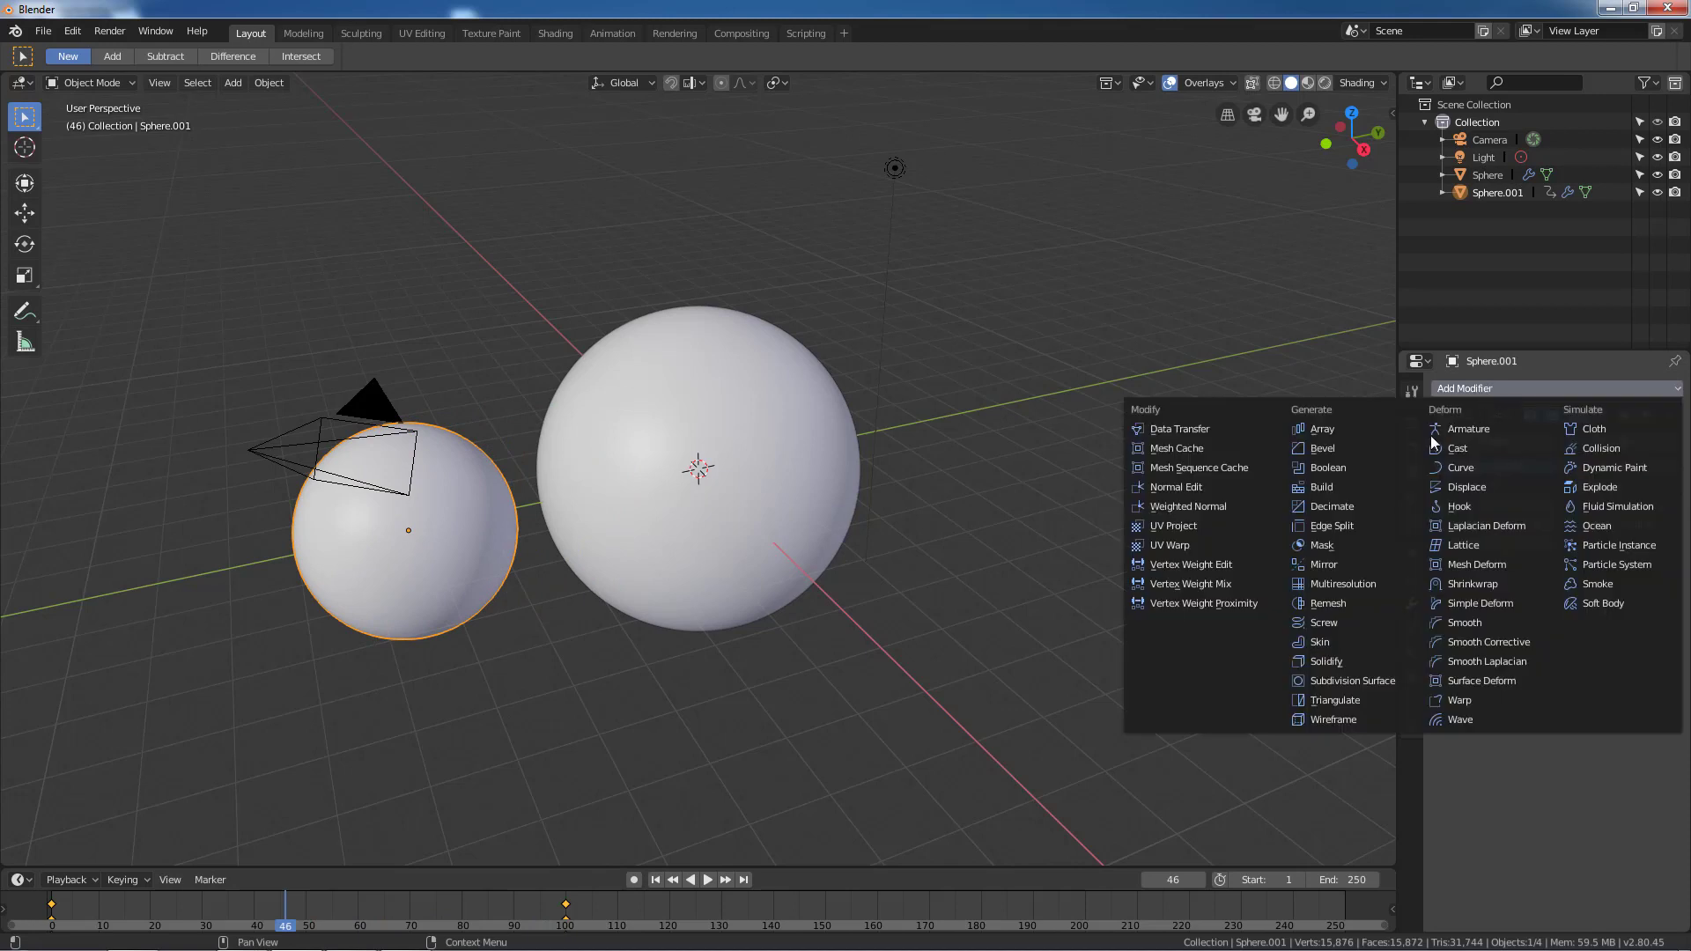
Add a Displace modifier to Sphere.001 with a new Clouds texture at strength 0.2, then play it
click(1459, 489)
click(1629, 652)
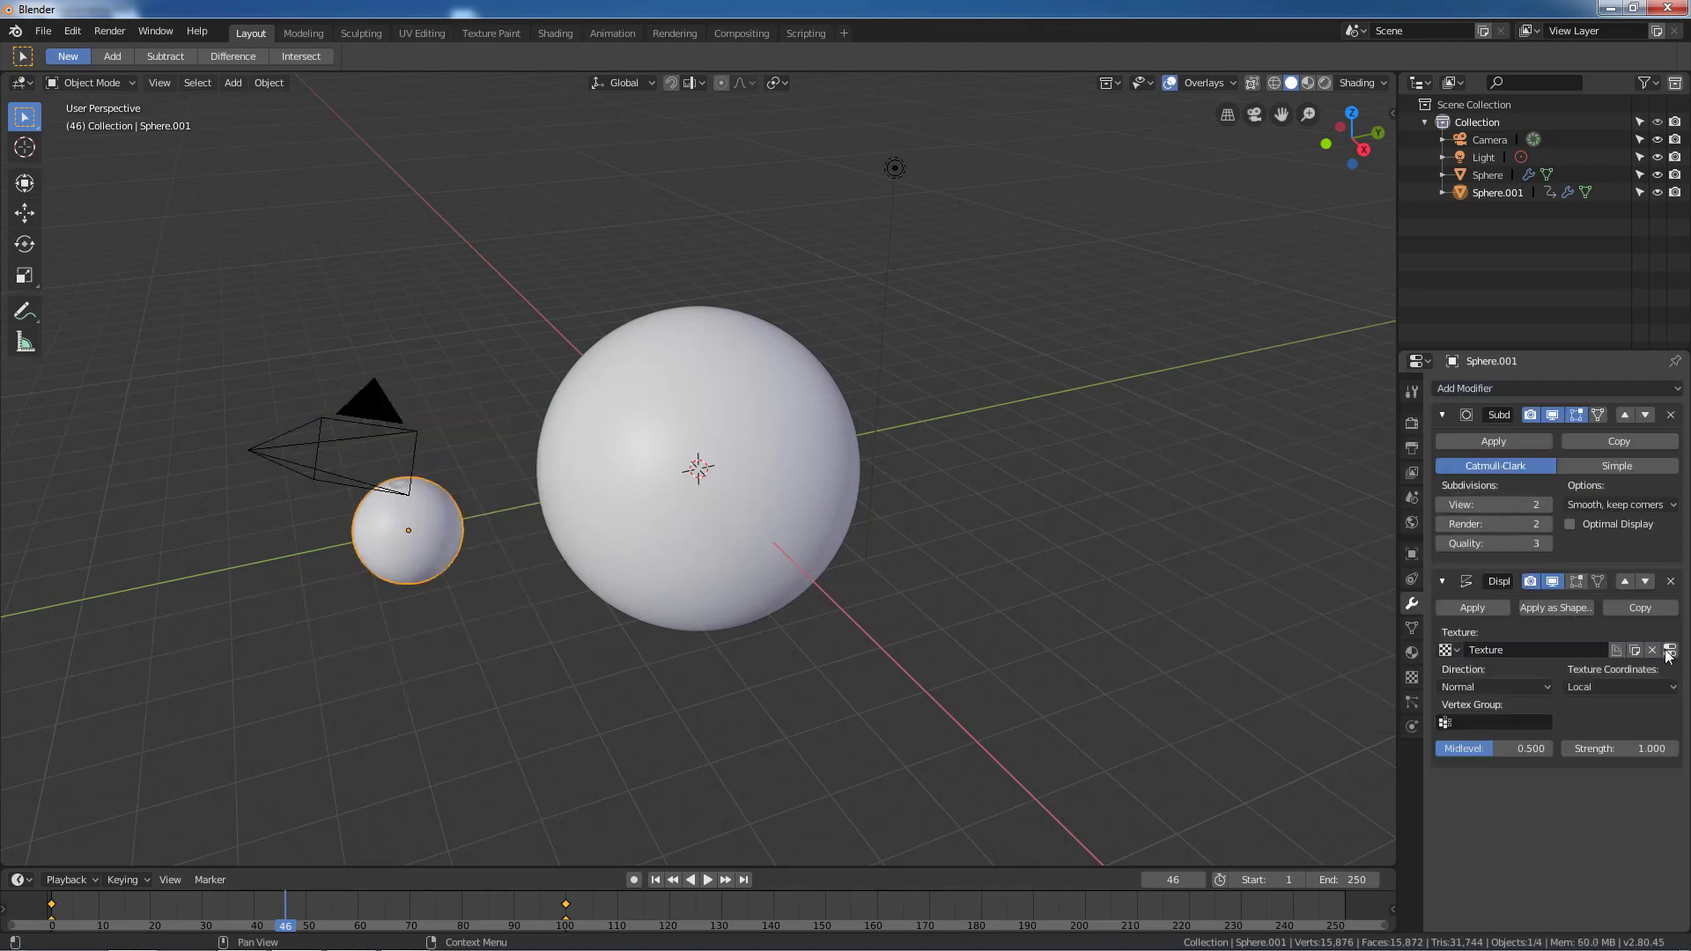
click(1533, 441)
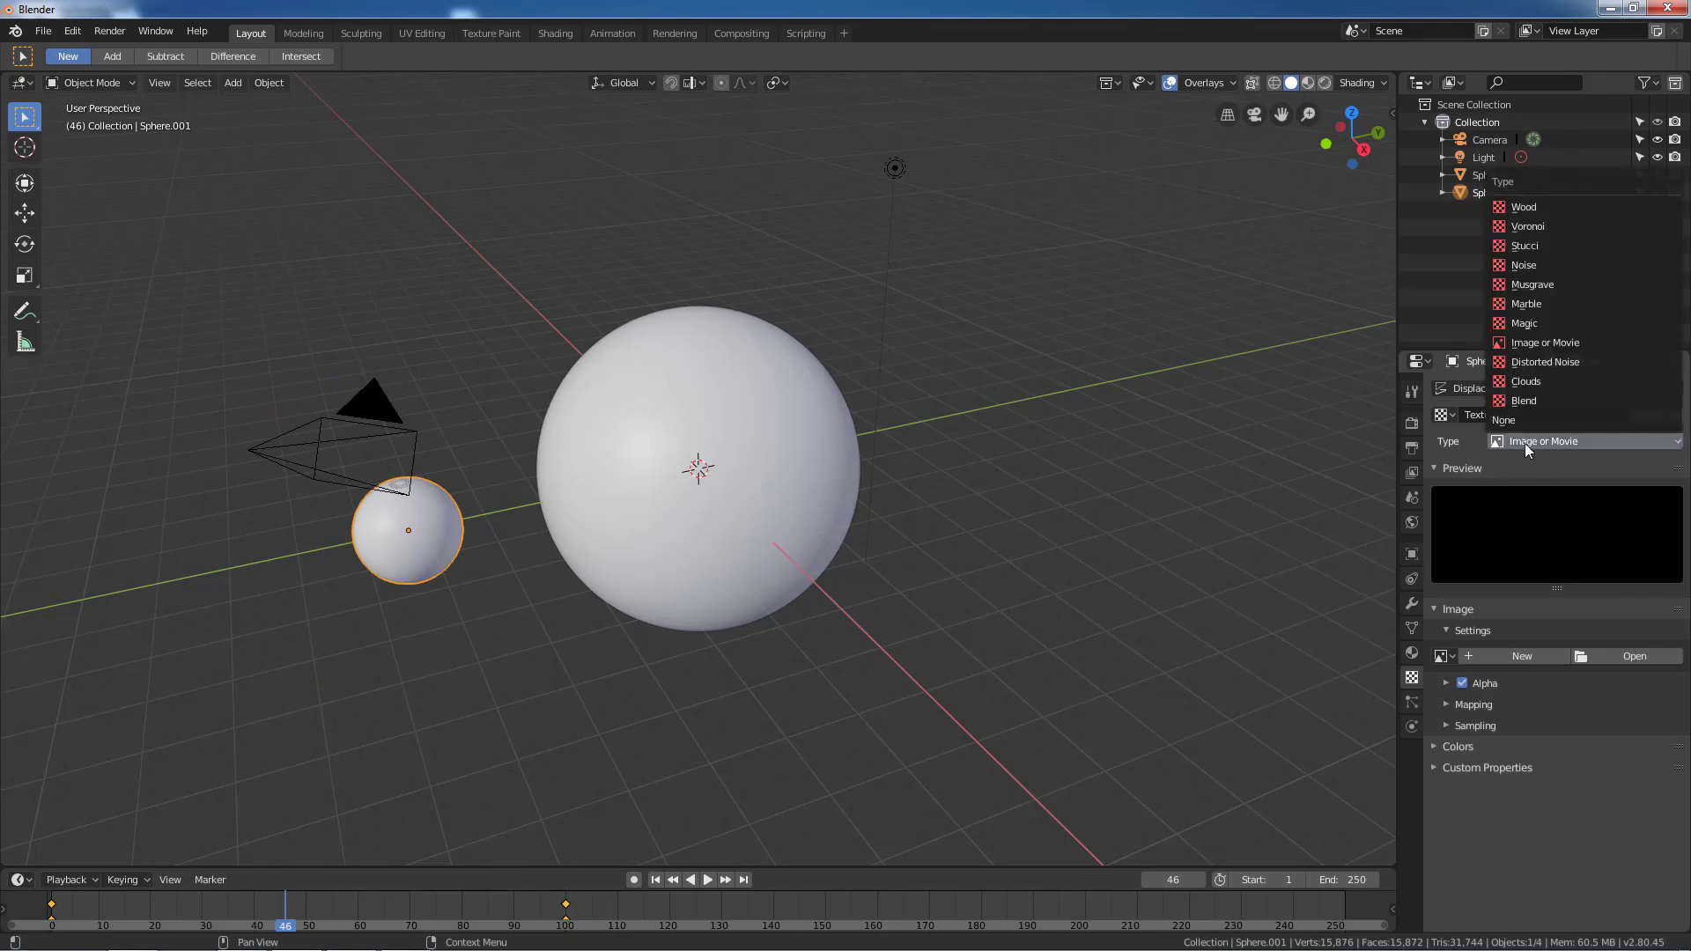
click(1525, 381)
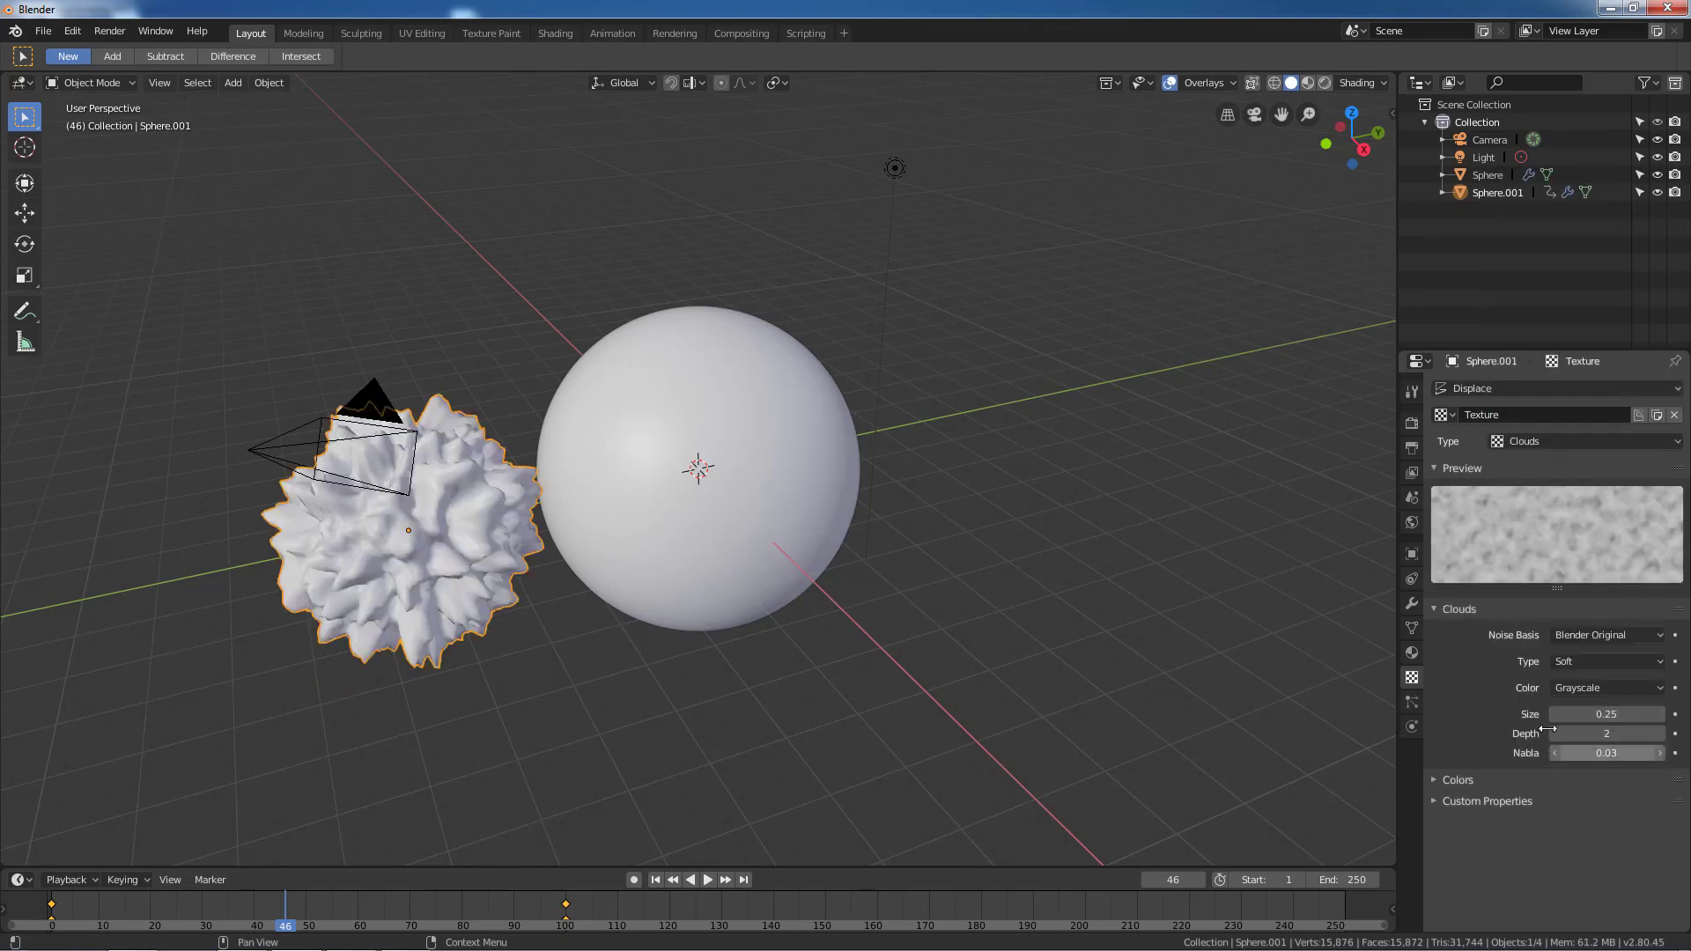
click(1412, 604)
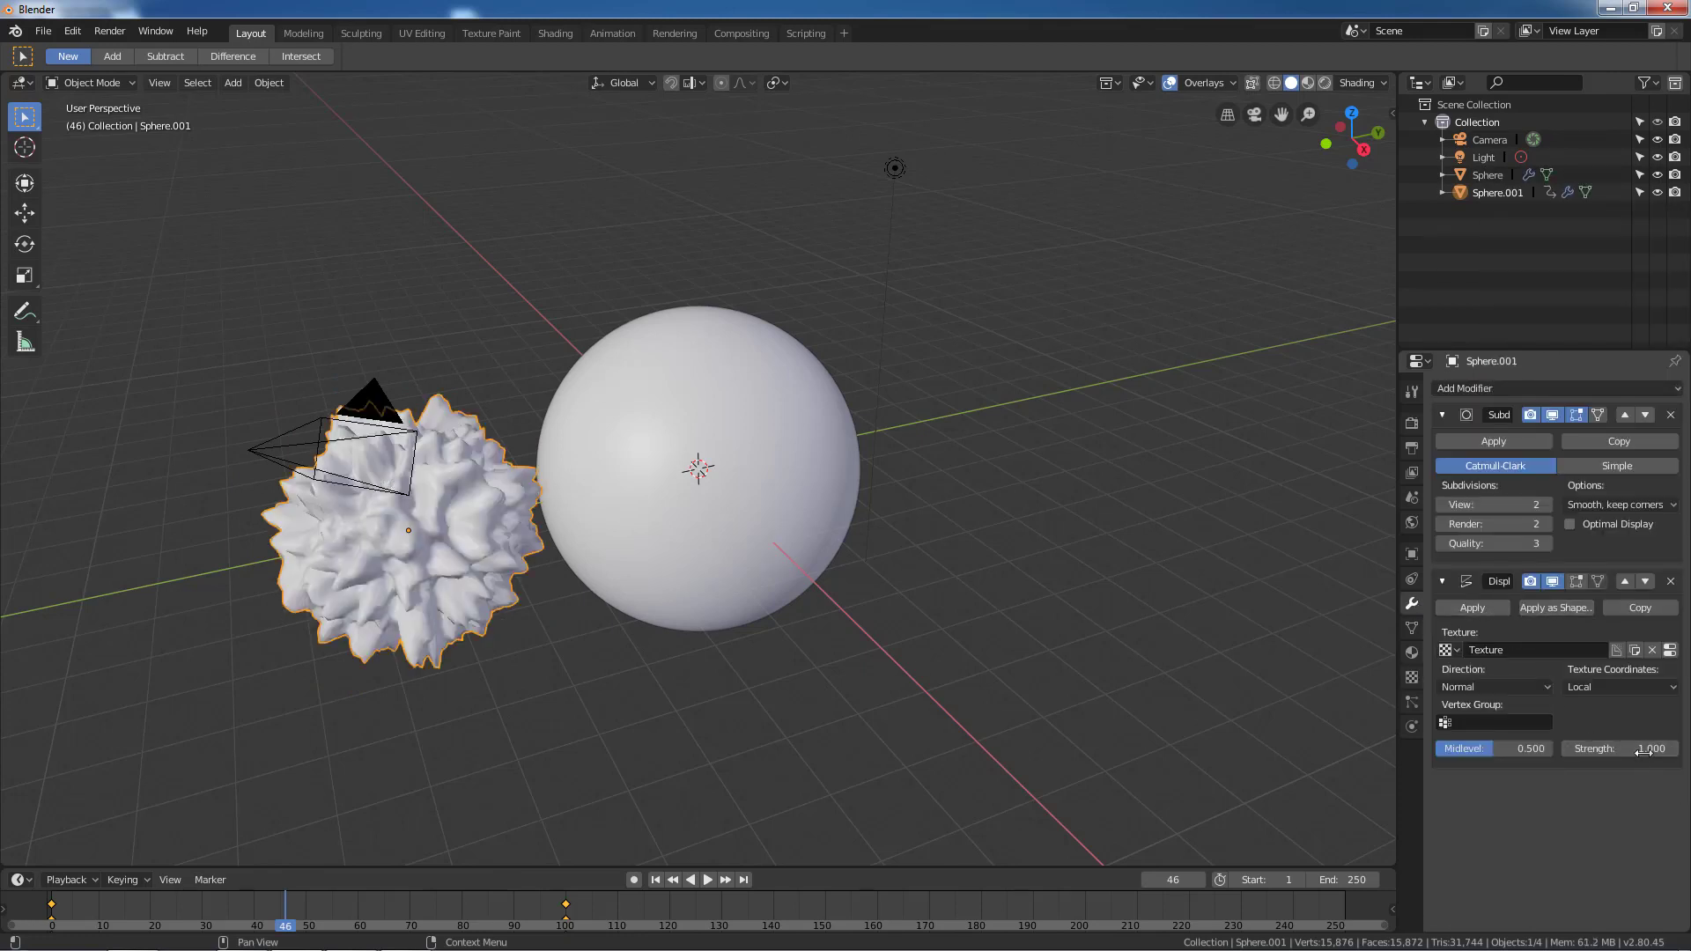
mouse_move(1621, 748)
mouse_down()
mouse_move(1568, 748)
mouse_move(1634, 748)
mouse_up()
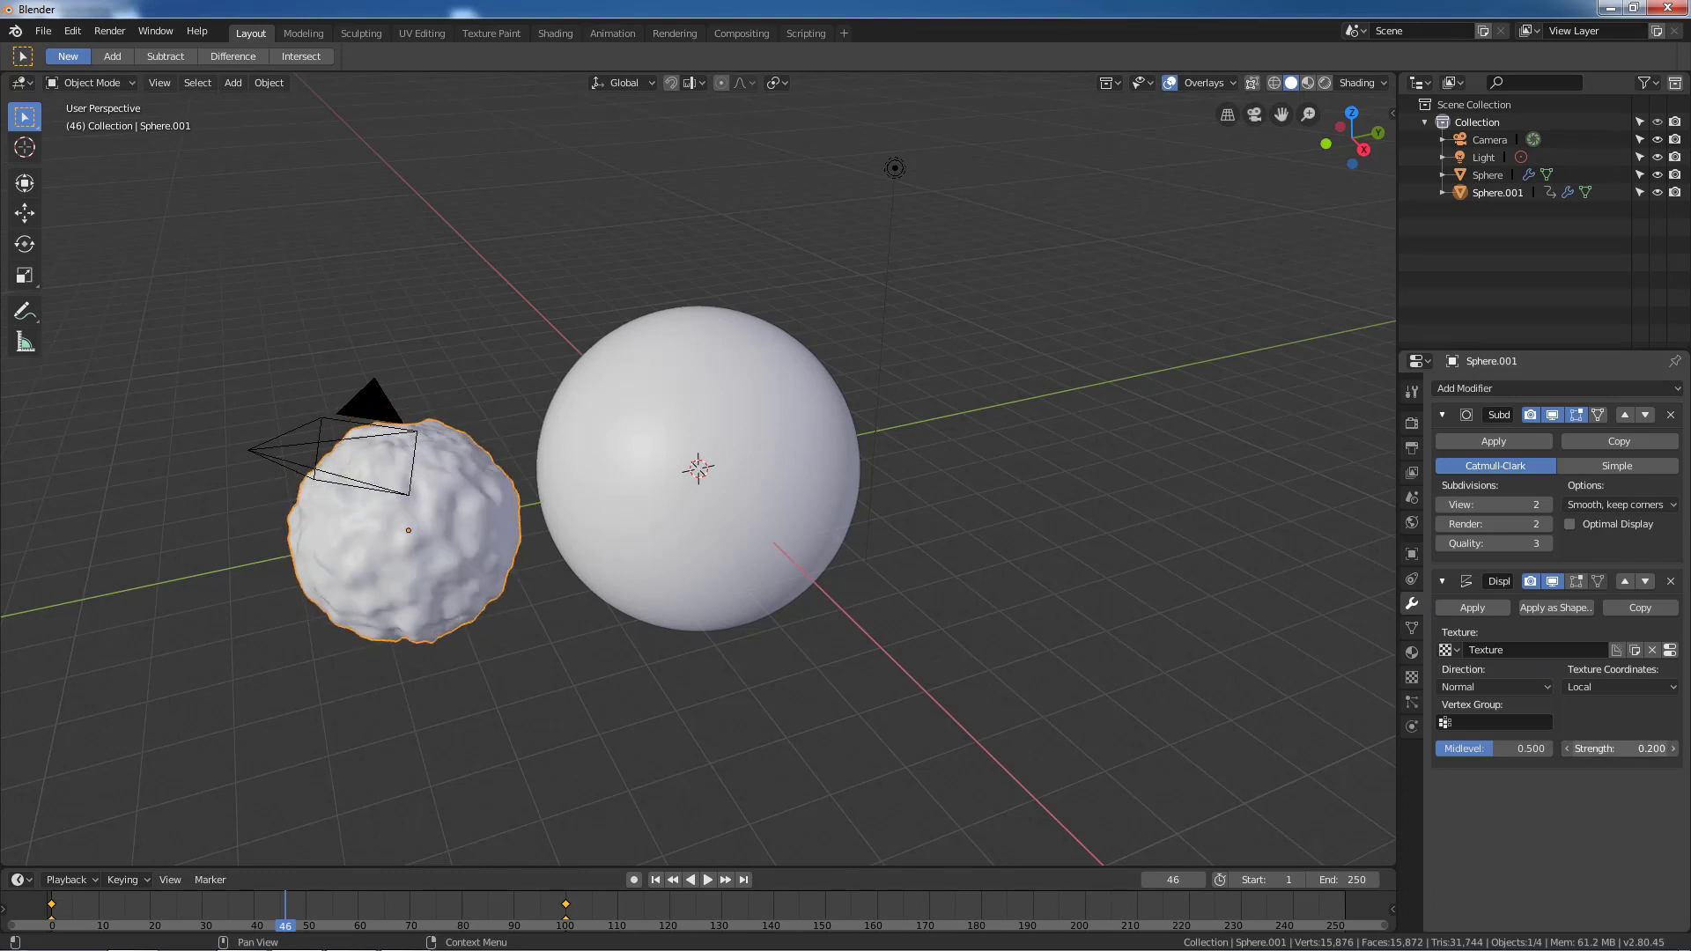
scroll(546, 570, up, 2)
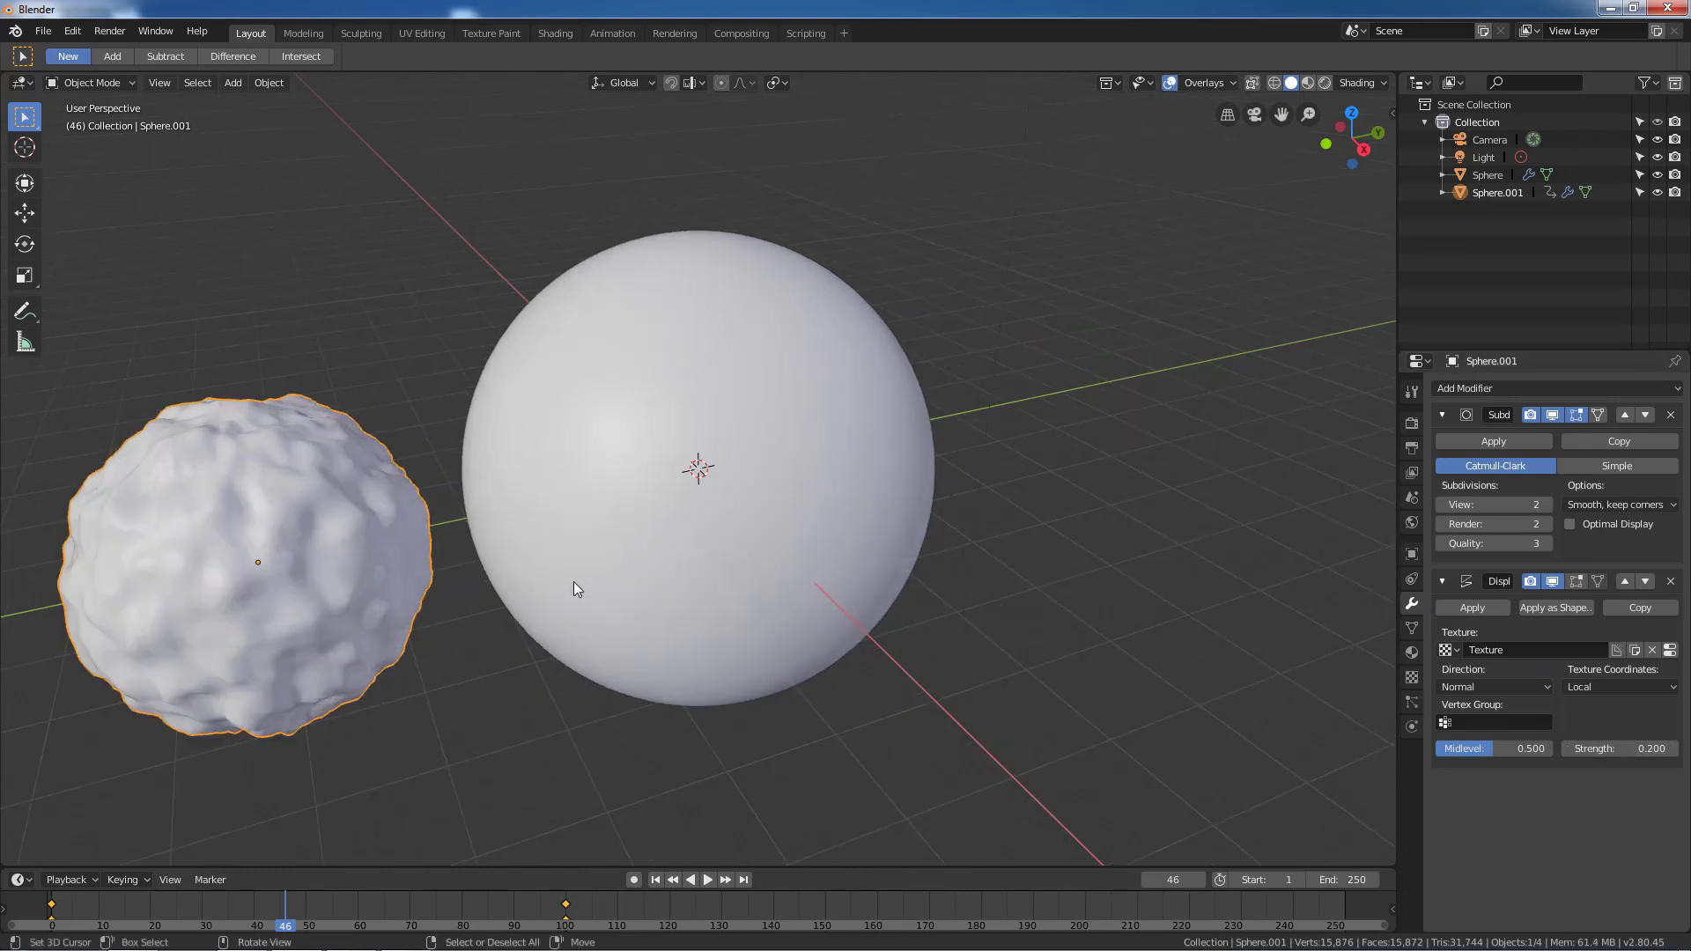
key(space)
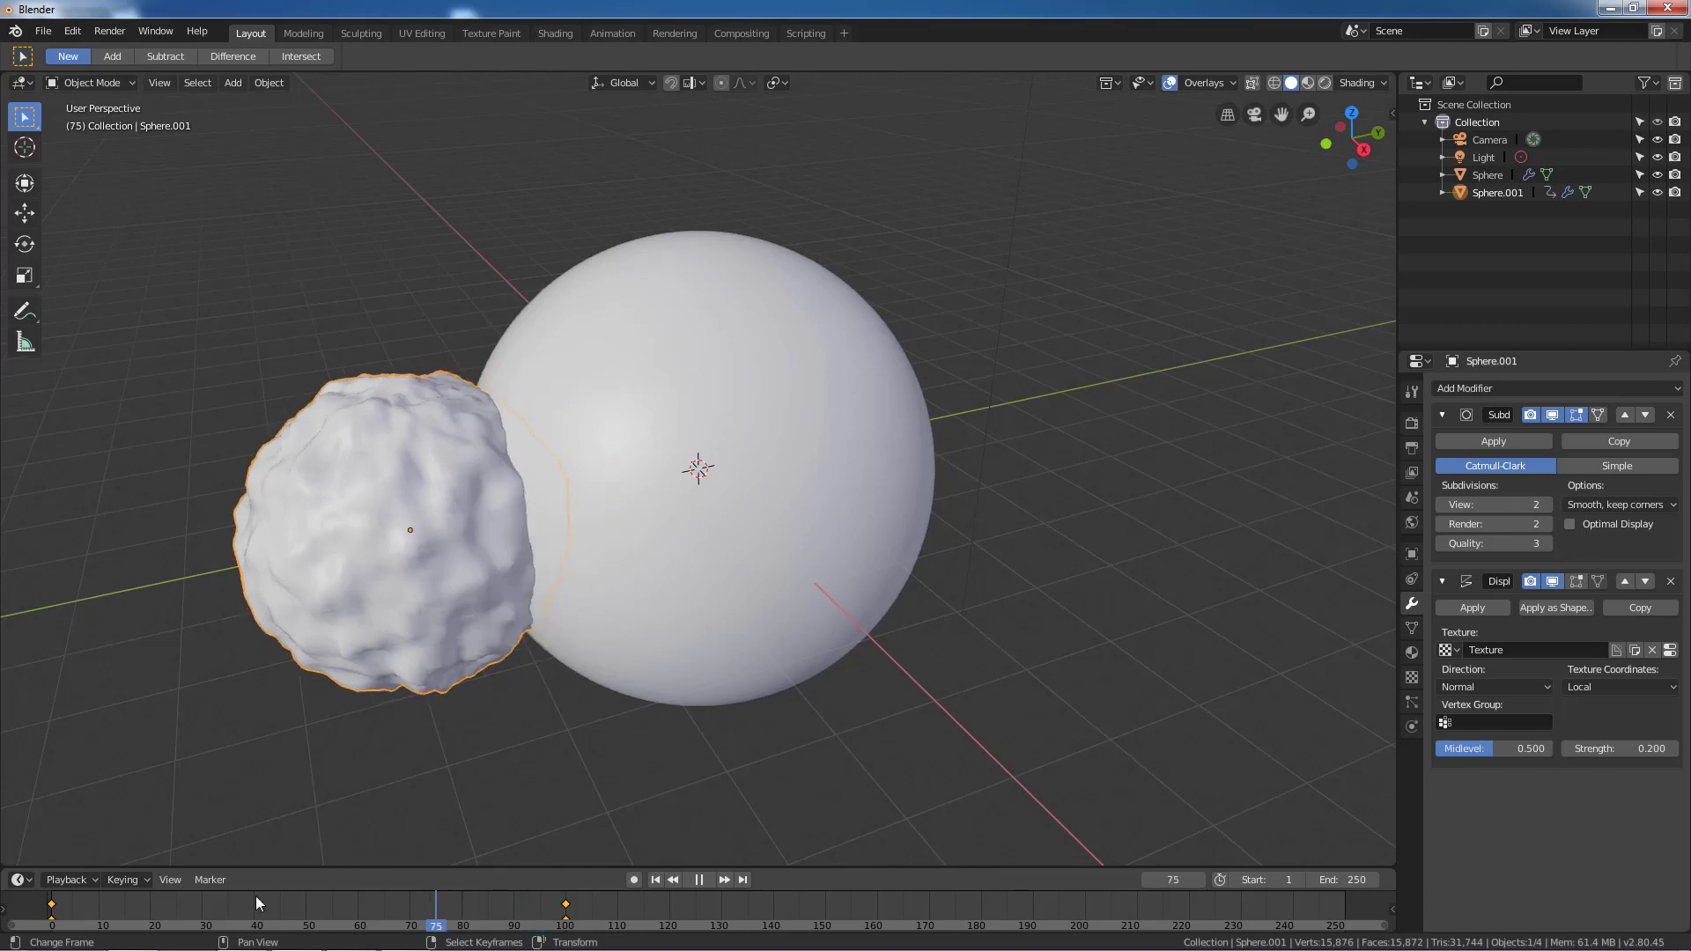
key(Escape)
Add a Difference Boolean modifier to the large sphere with Sphere.001 as the cutter object
click(615, 436)
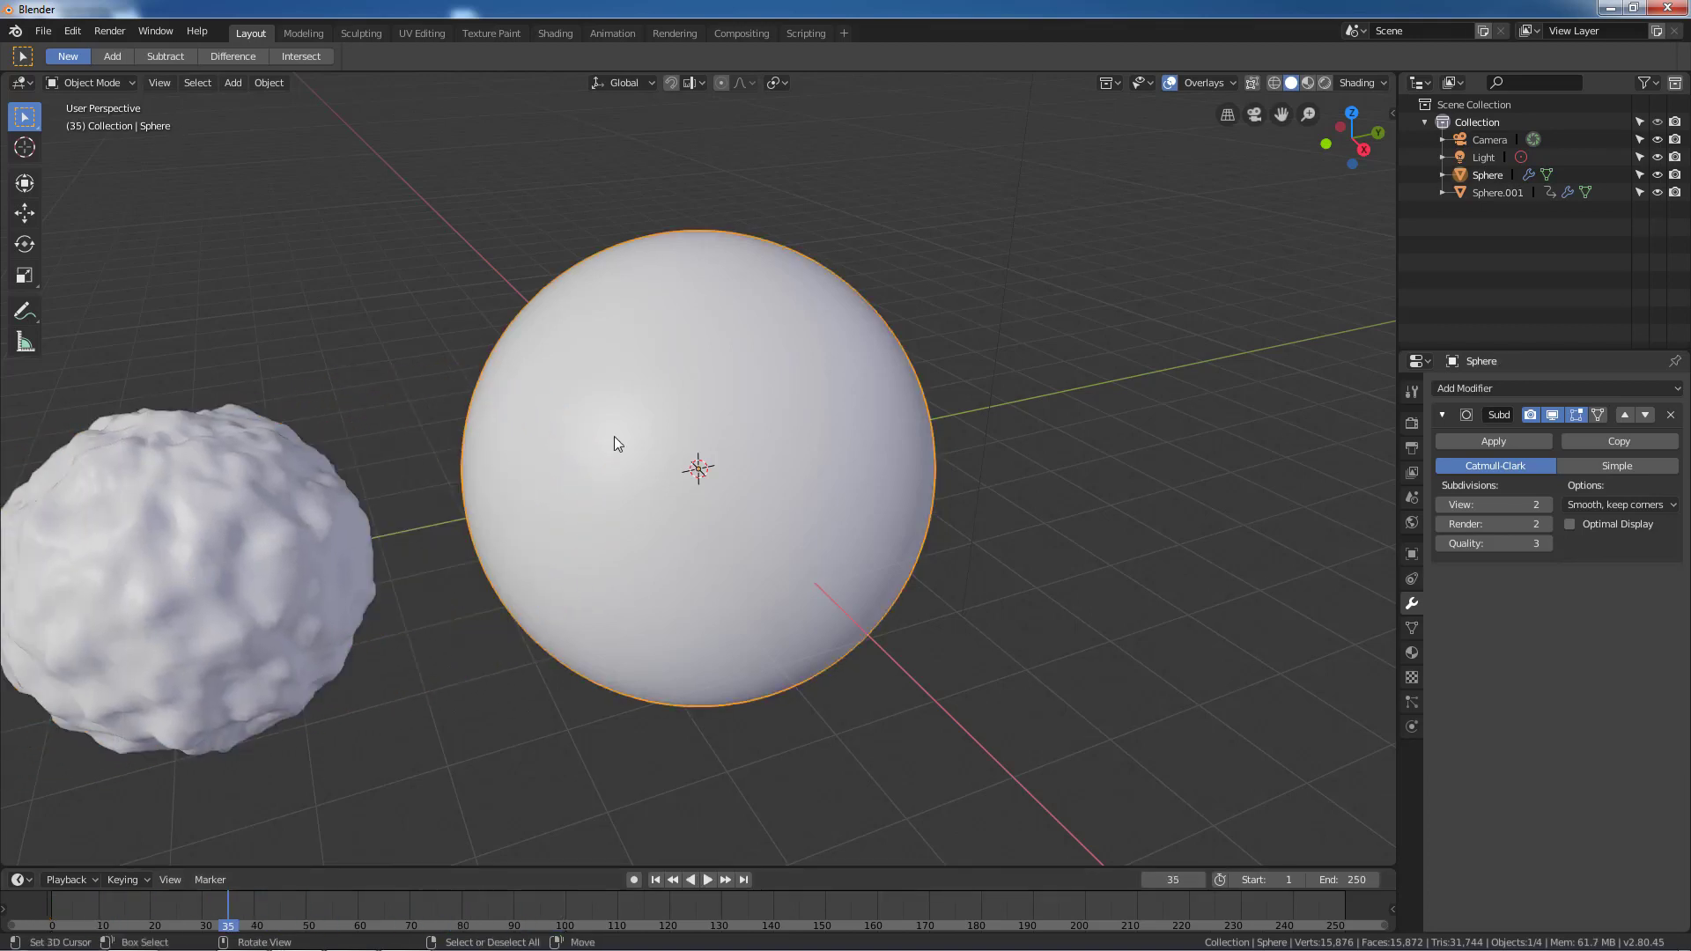
click(1525, 389)
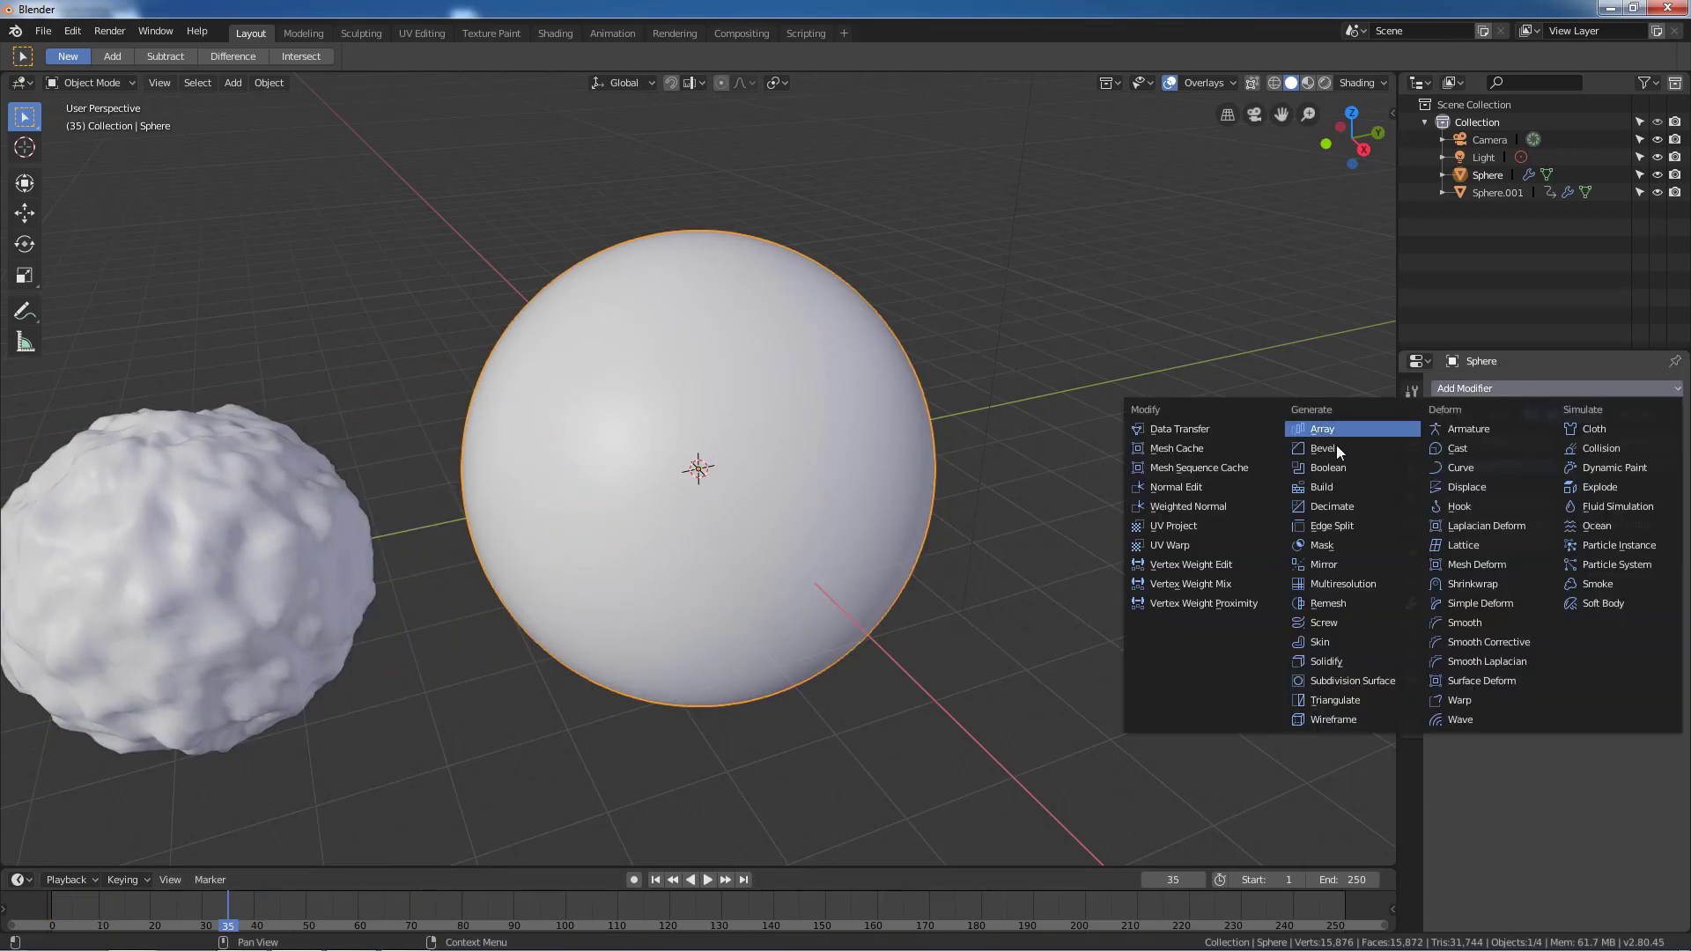
click(1335, 466)
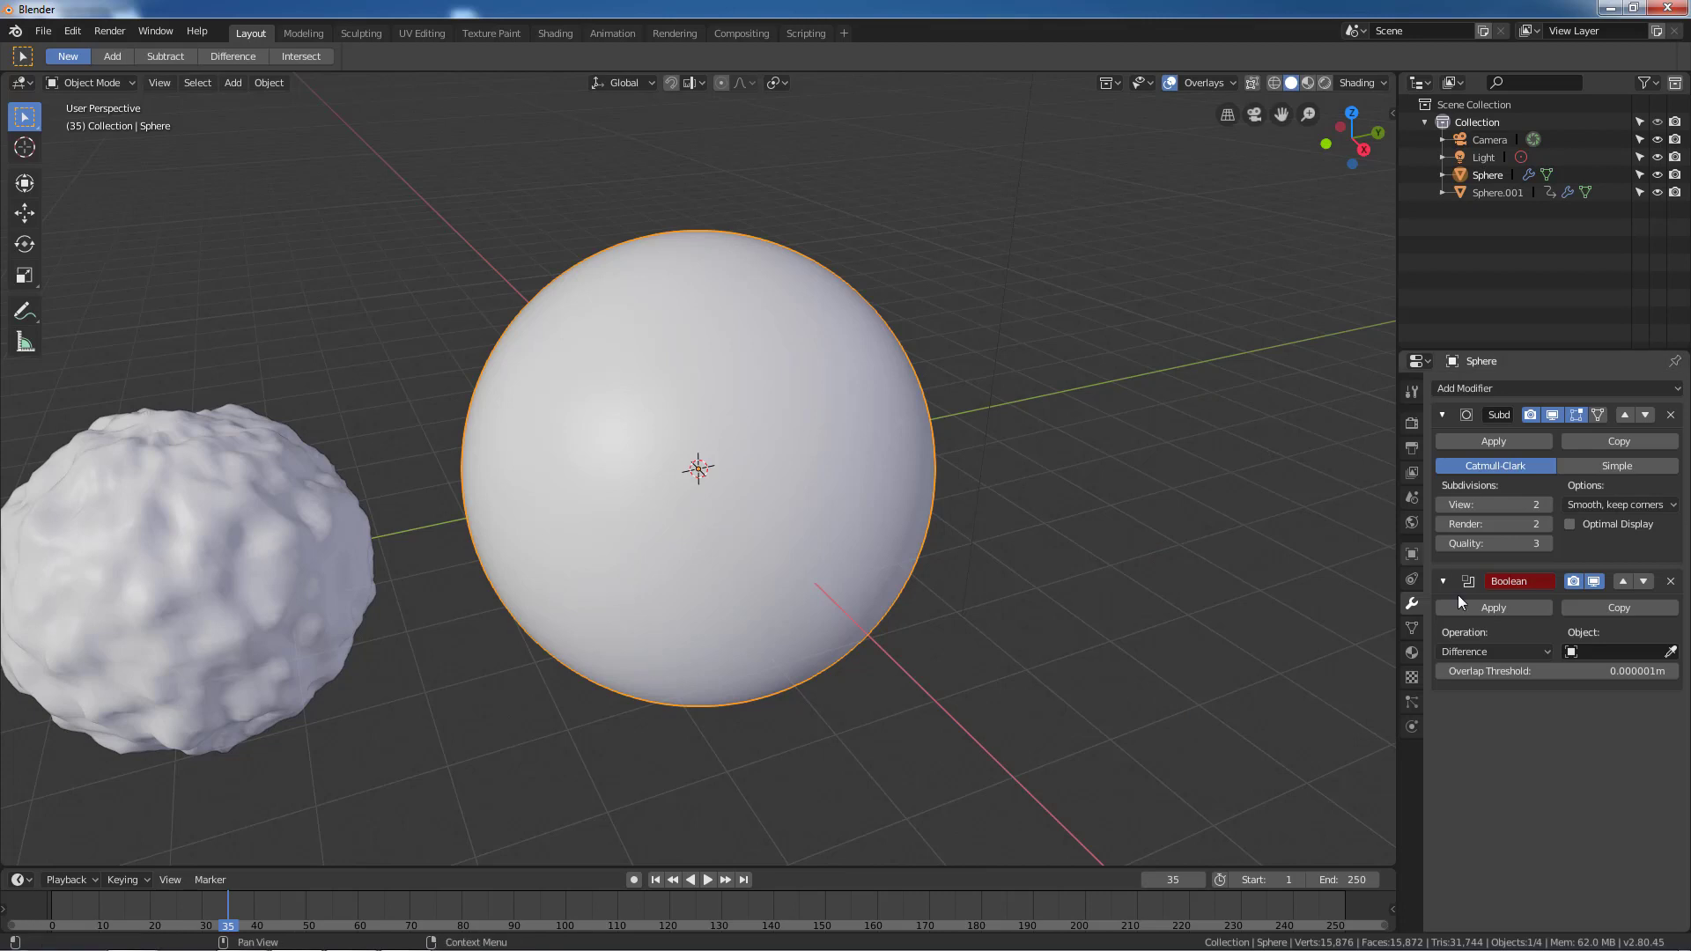
click(1670, 652)
click(324, 475)
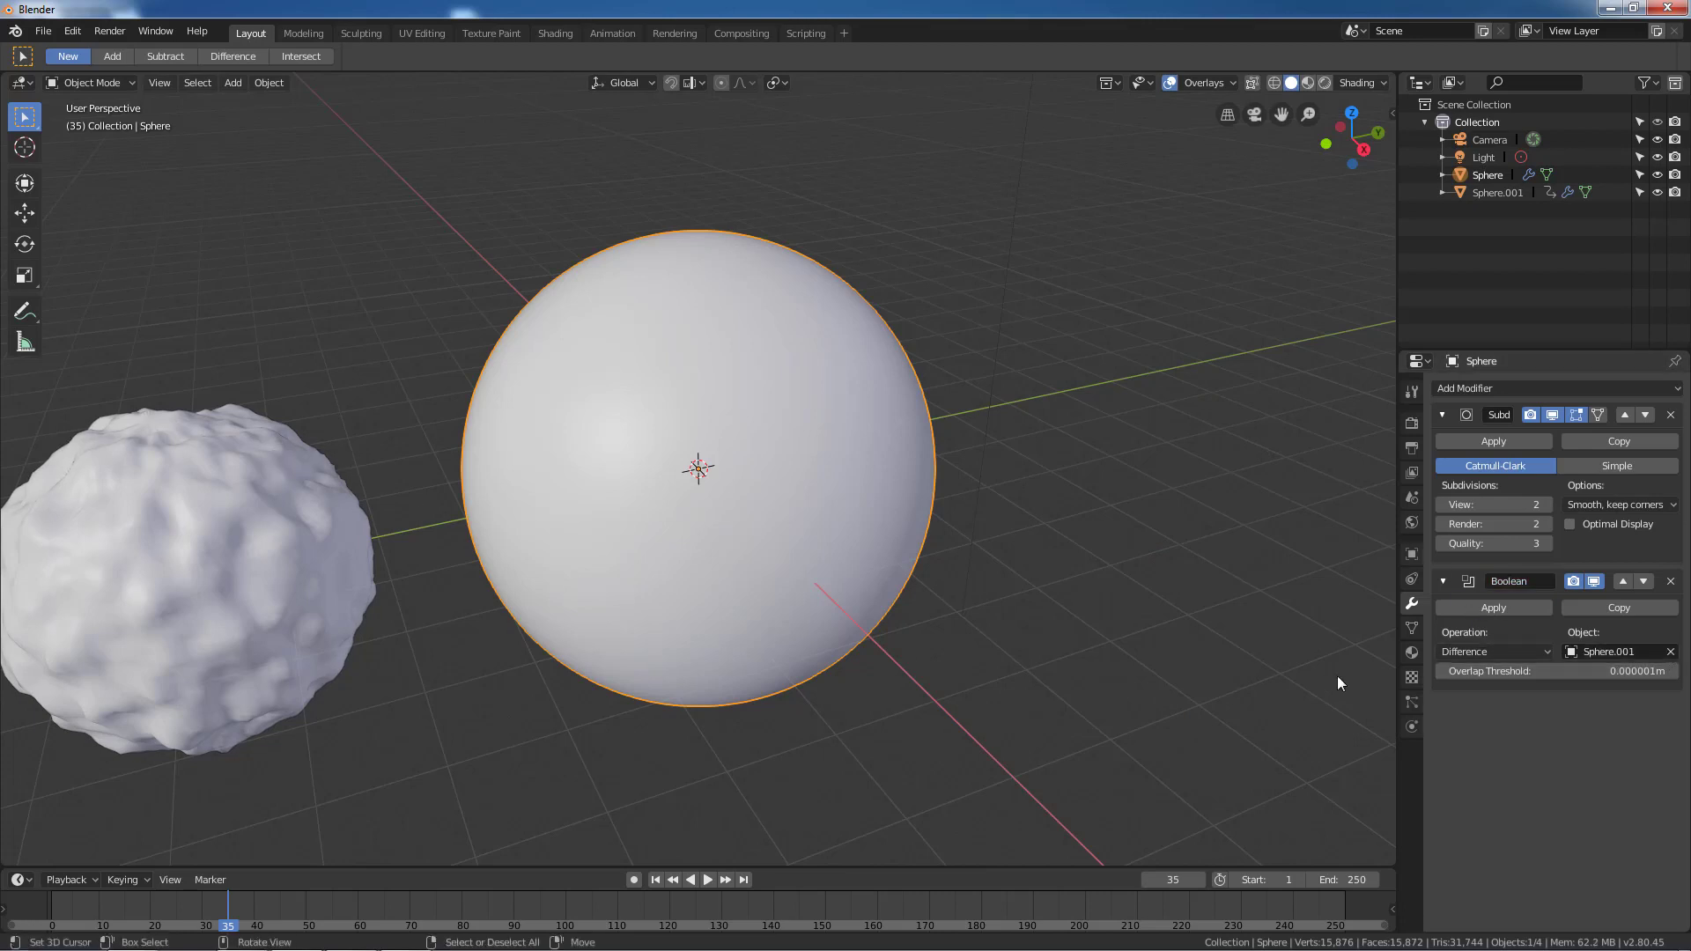
Move the animation to frame 91 and show the lumpy sphere's object properties
key(space)
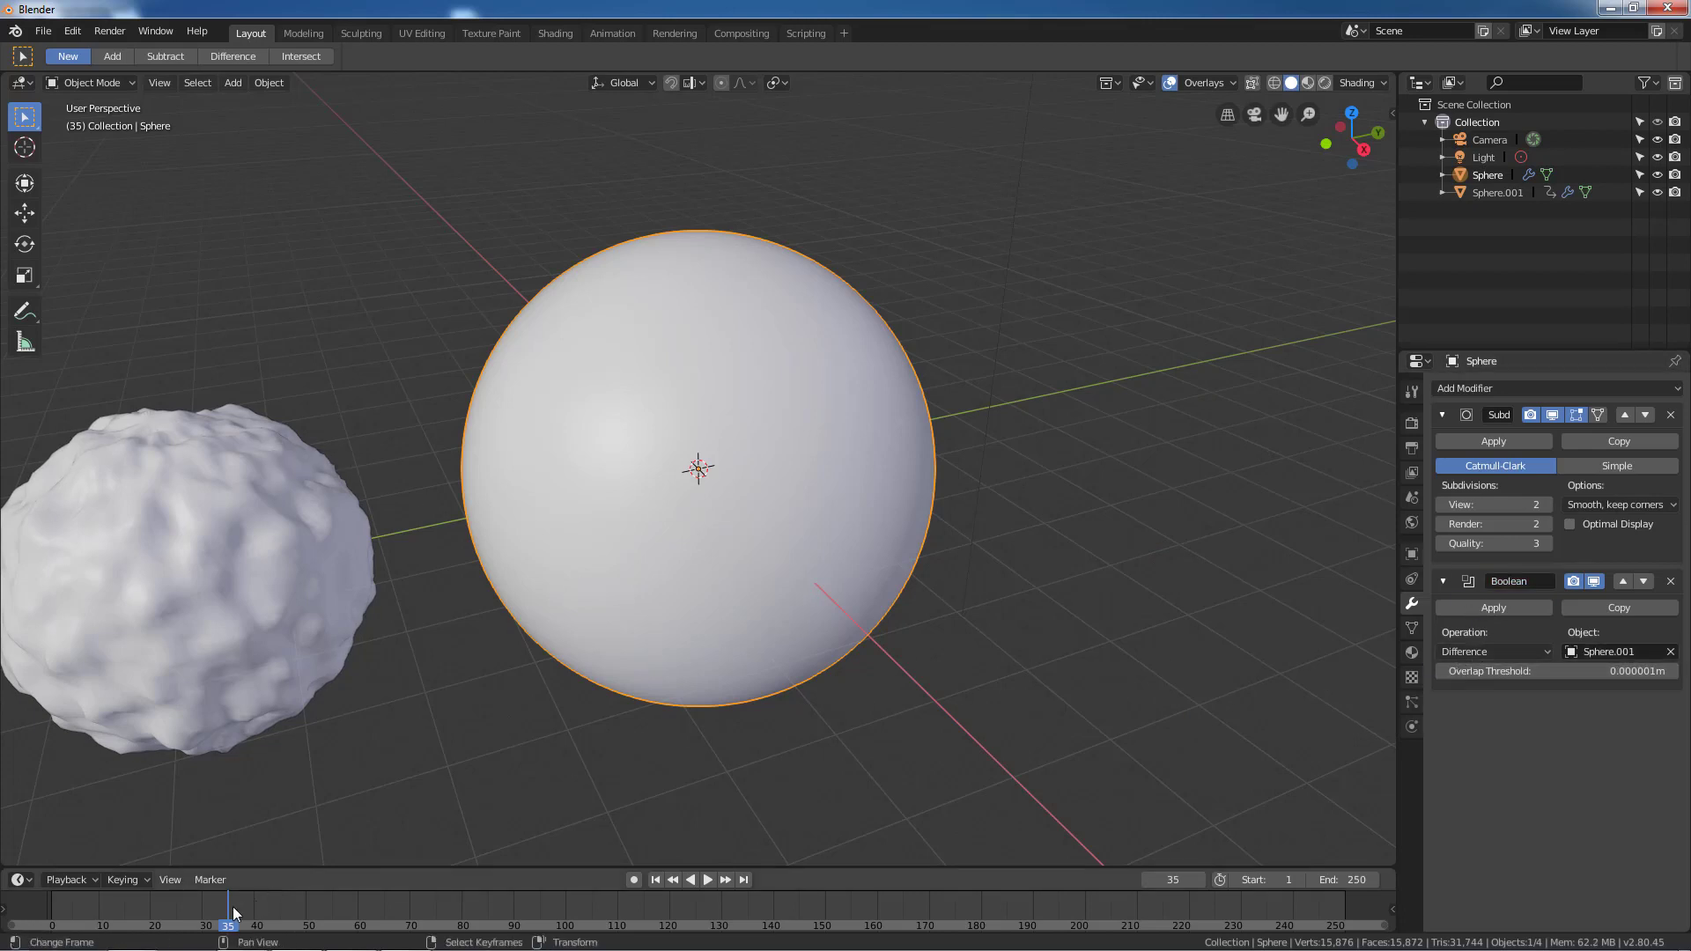
drag(389, 890, 519, 914)
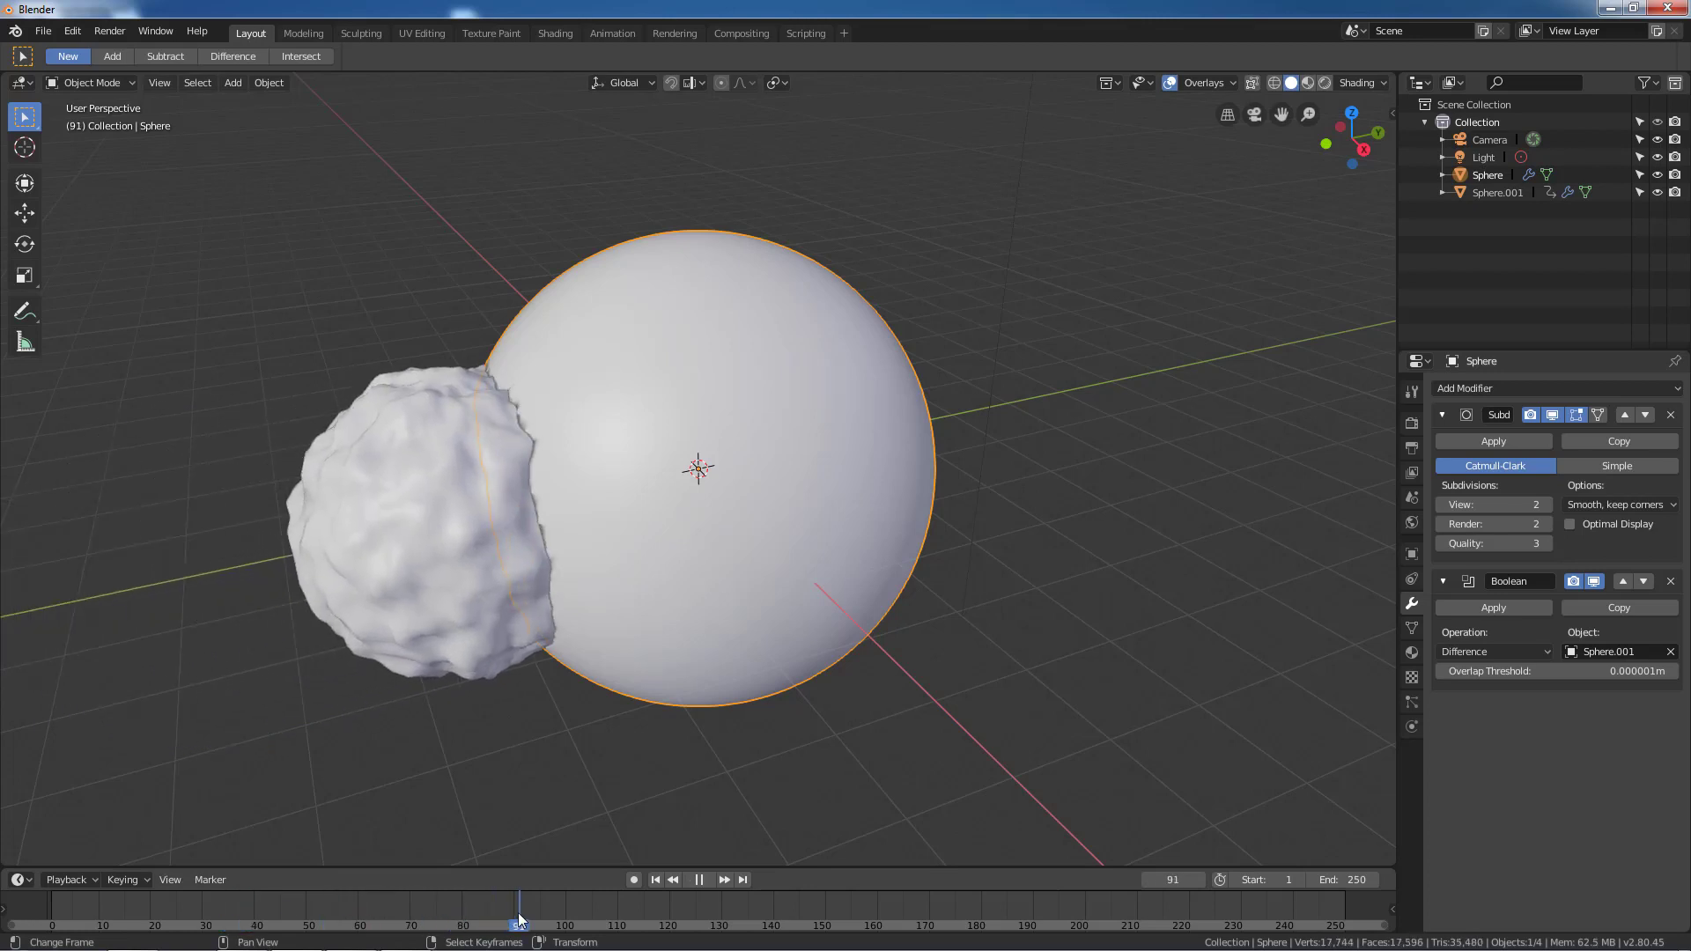
click(416, 558)
click(1413, 553)
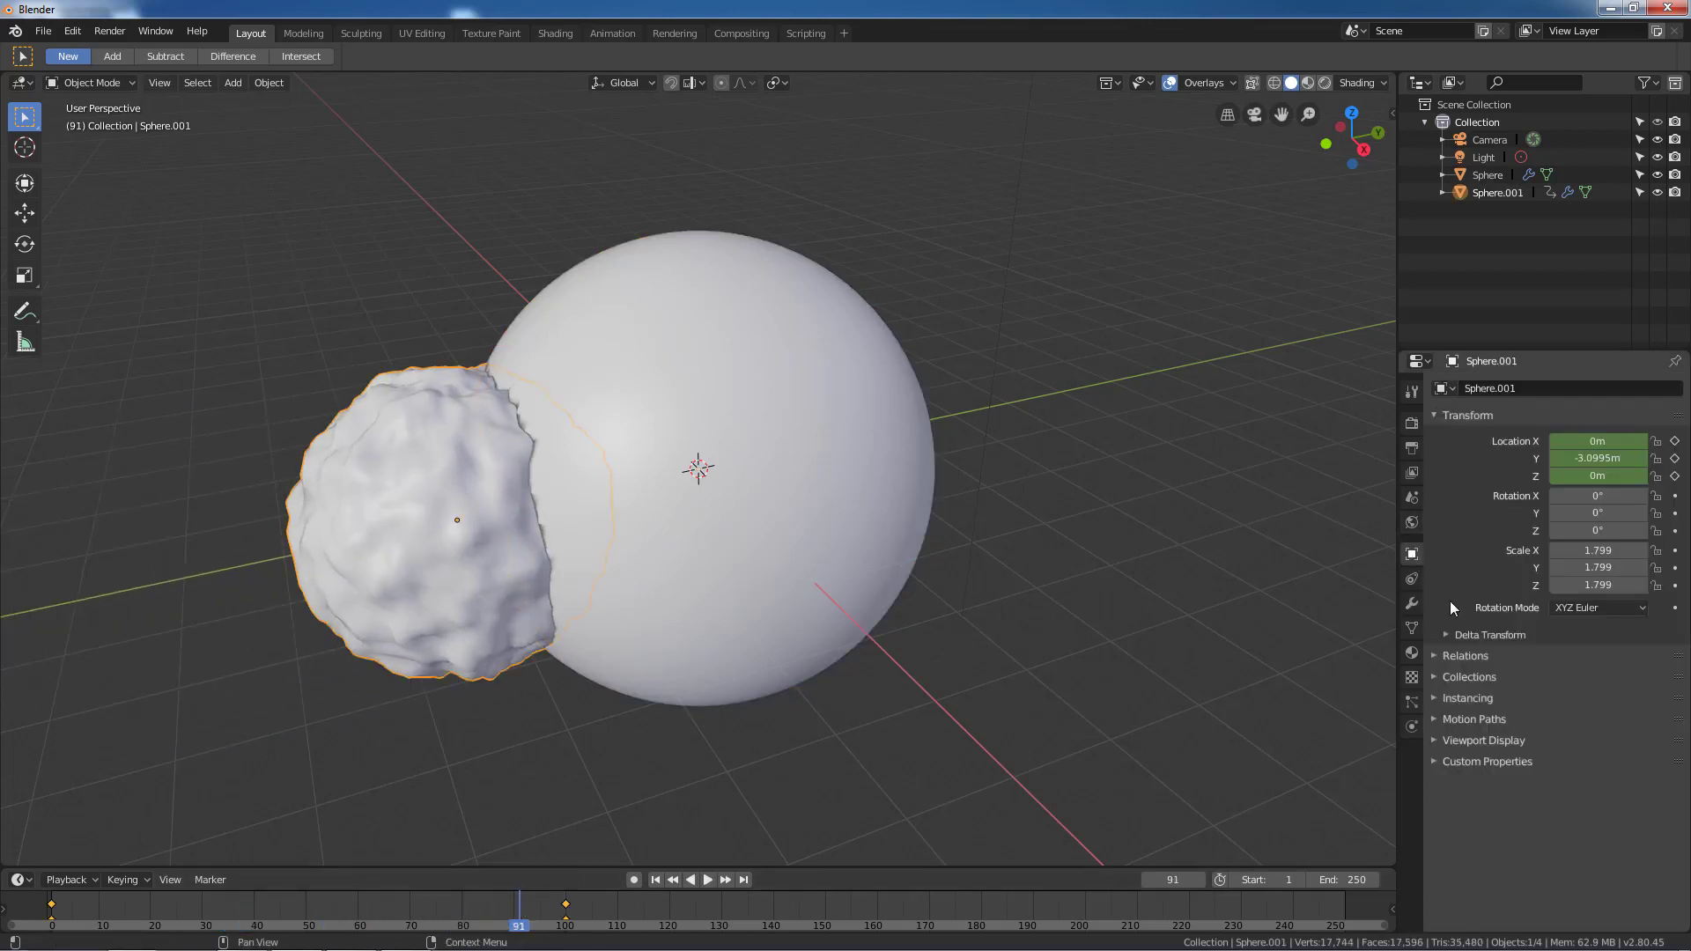
Display Sphere.001 as wireframe, orbit the view, and play the animation to frame 80
click(1442, 745)
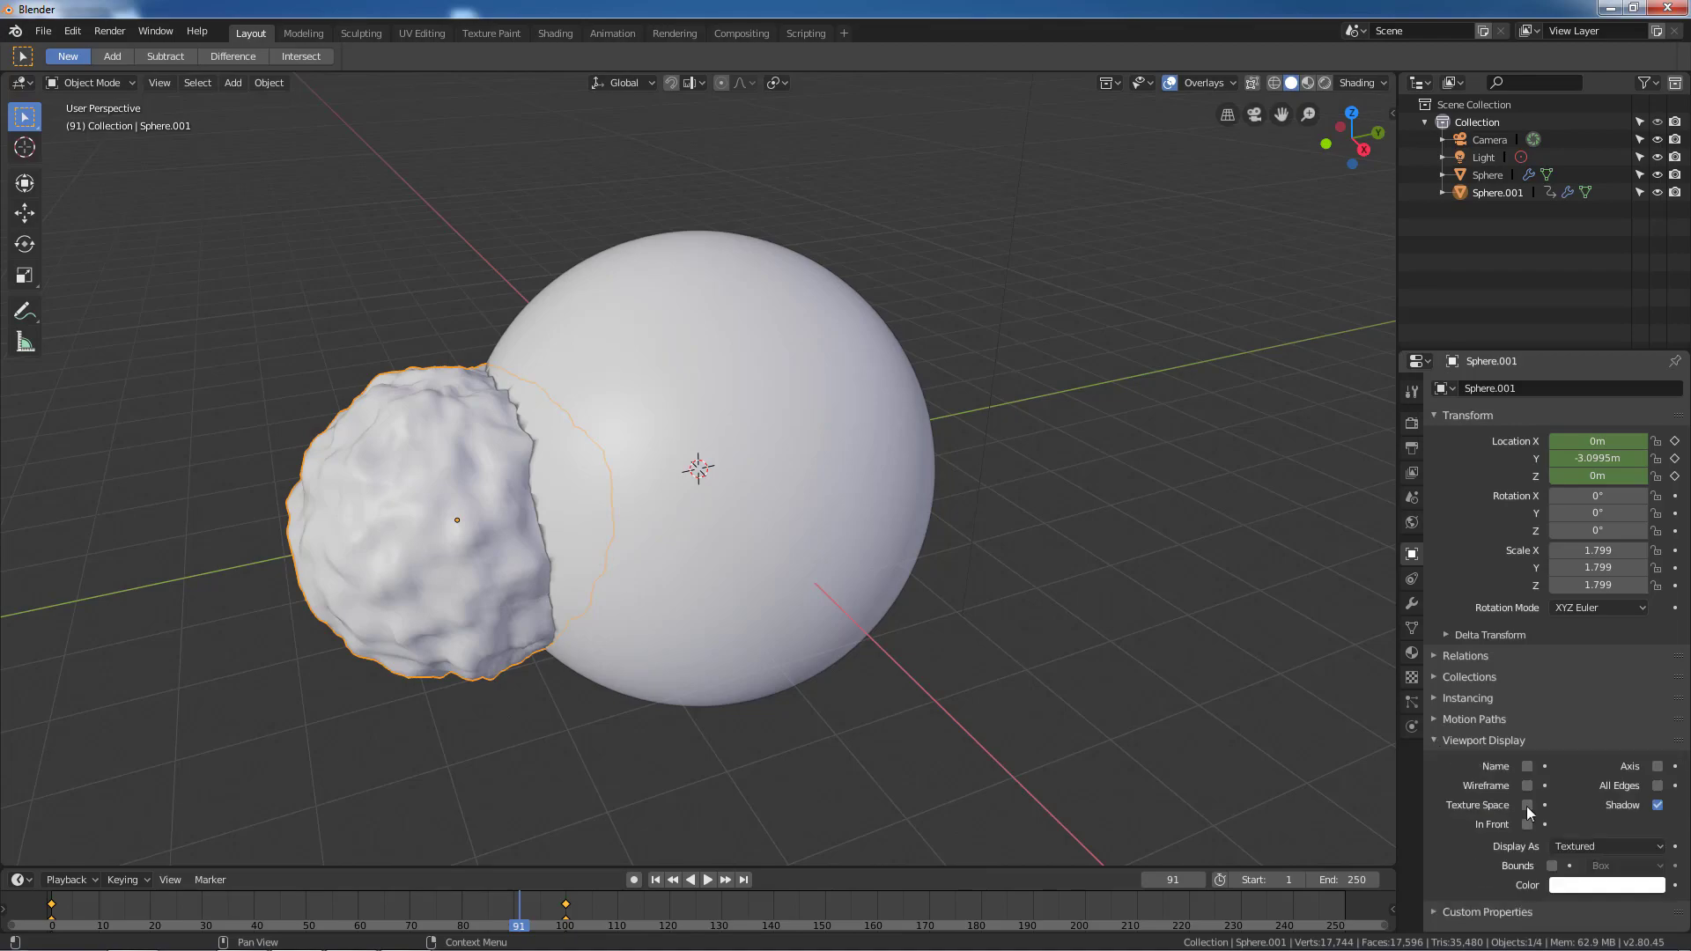
click(1576, 847)
click(1575, 817)
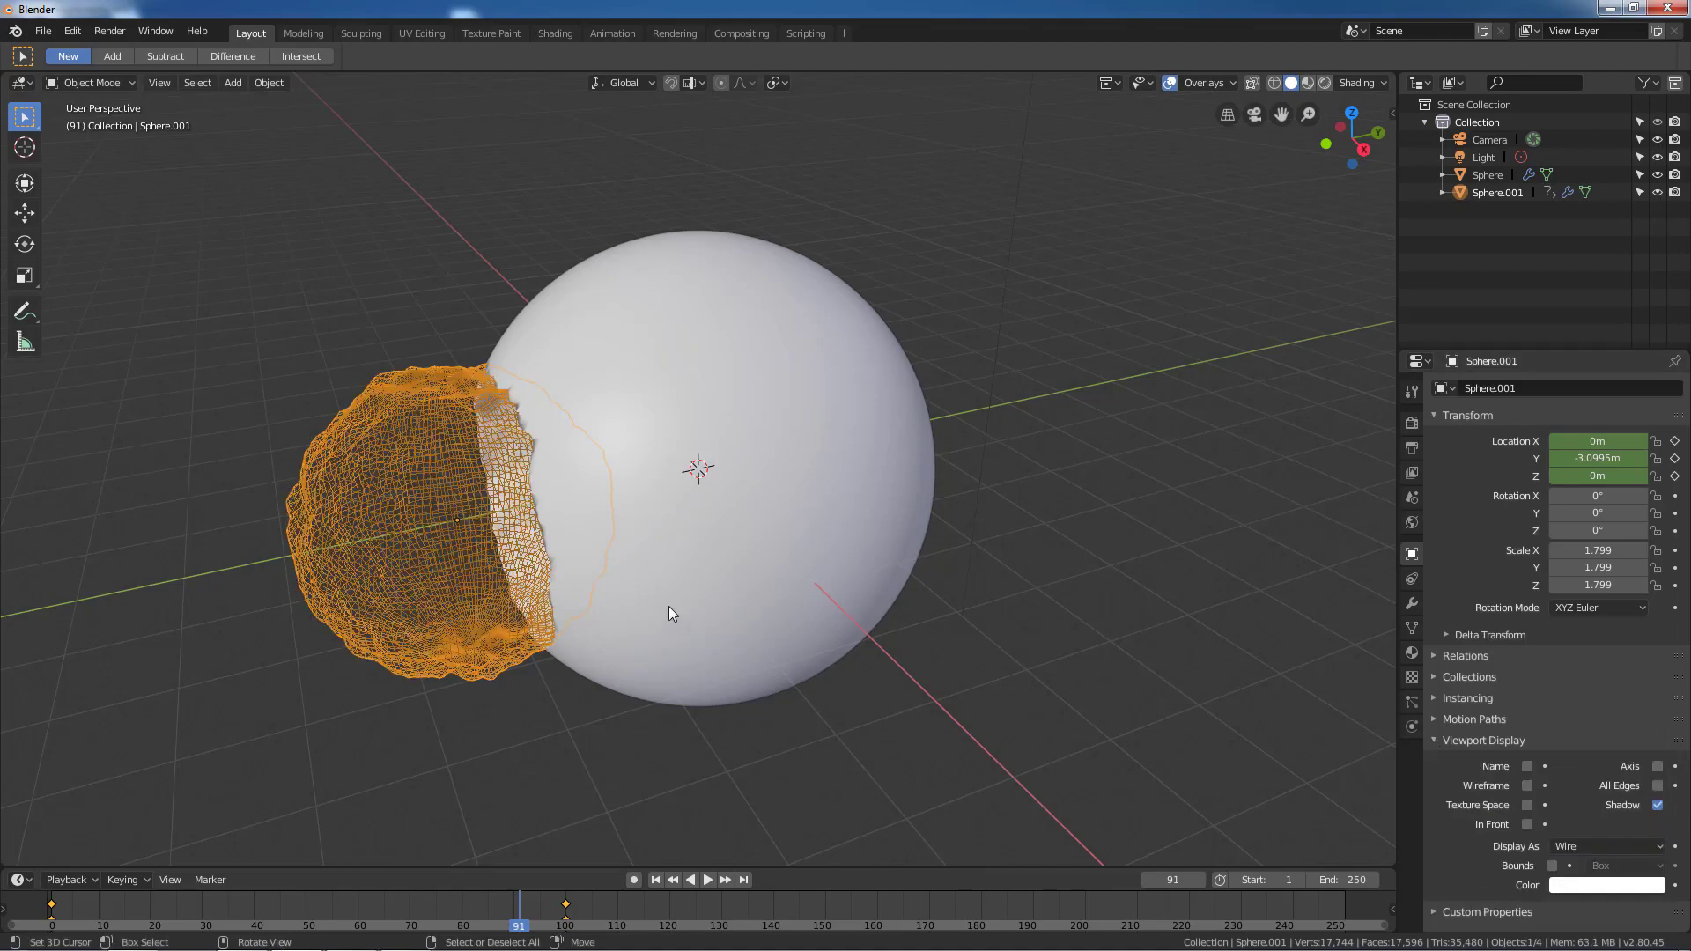
mouse_move(669, 606)
middle_down()
mouse_move(659, 619)
mouse_move(734, 590)
mouse_move(836, 613)
middle_up()
scroll(897, 639, up, 3)
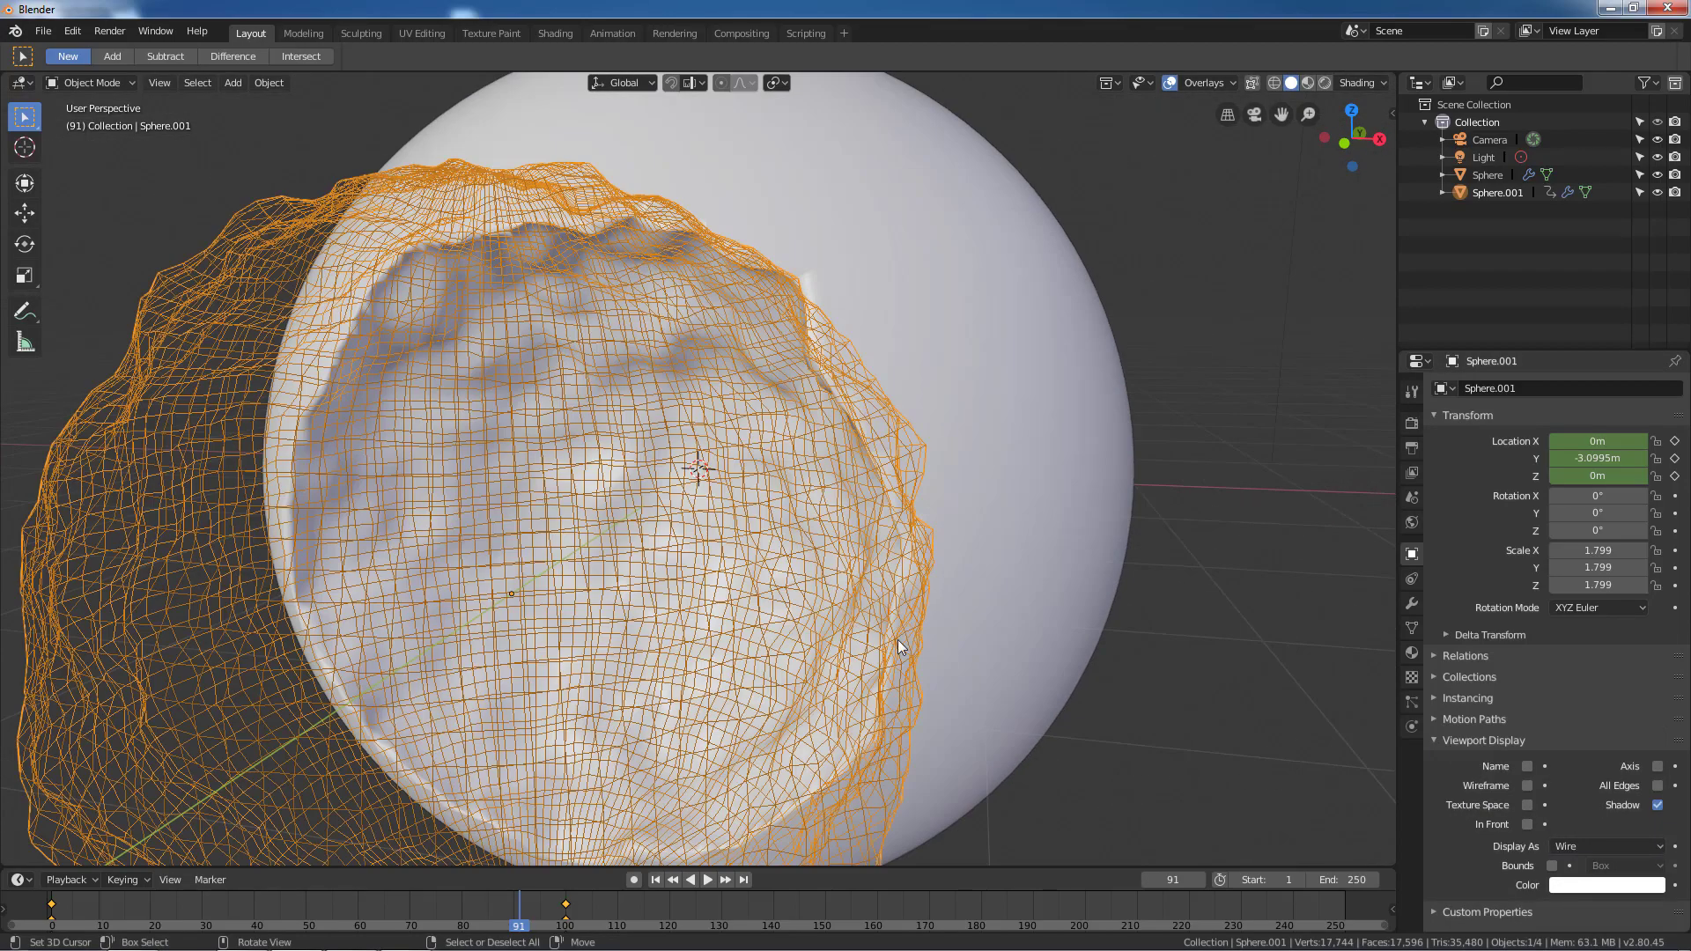
scroll(983, 647, down, 2)
key(shift+ctrl+space)
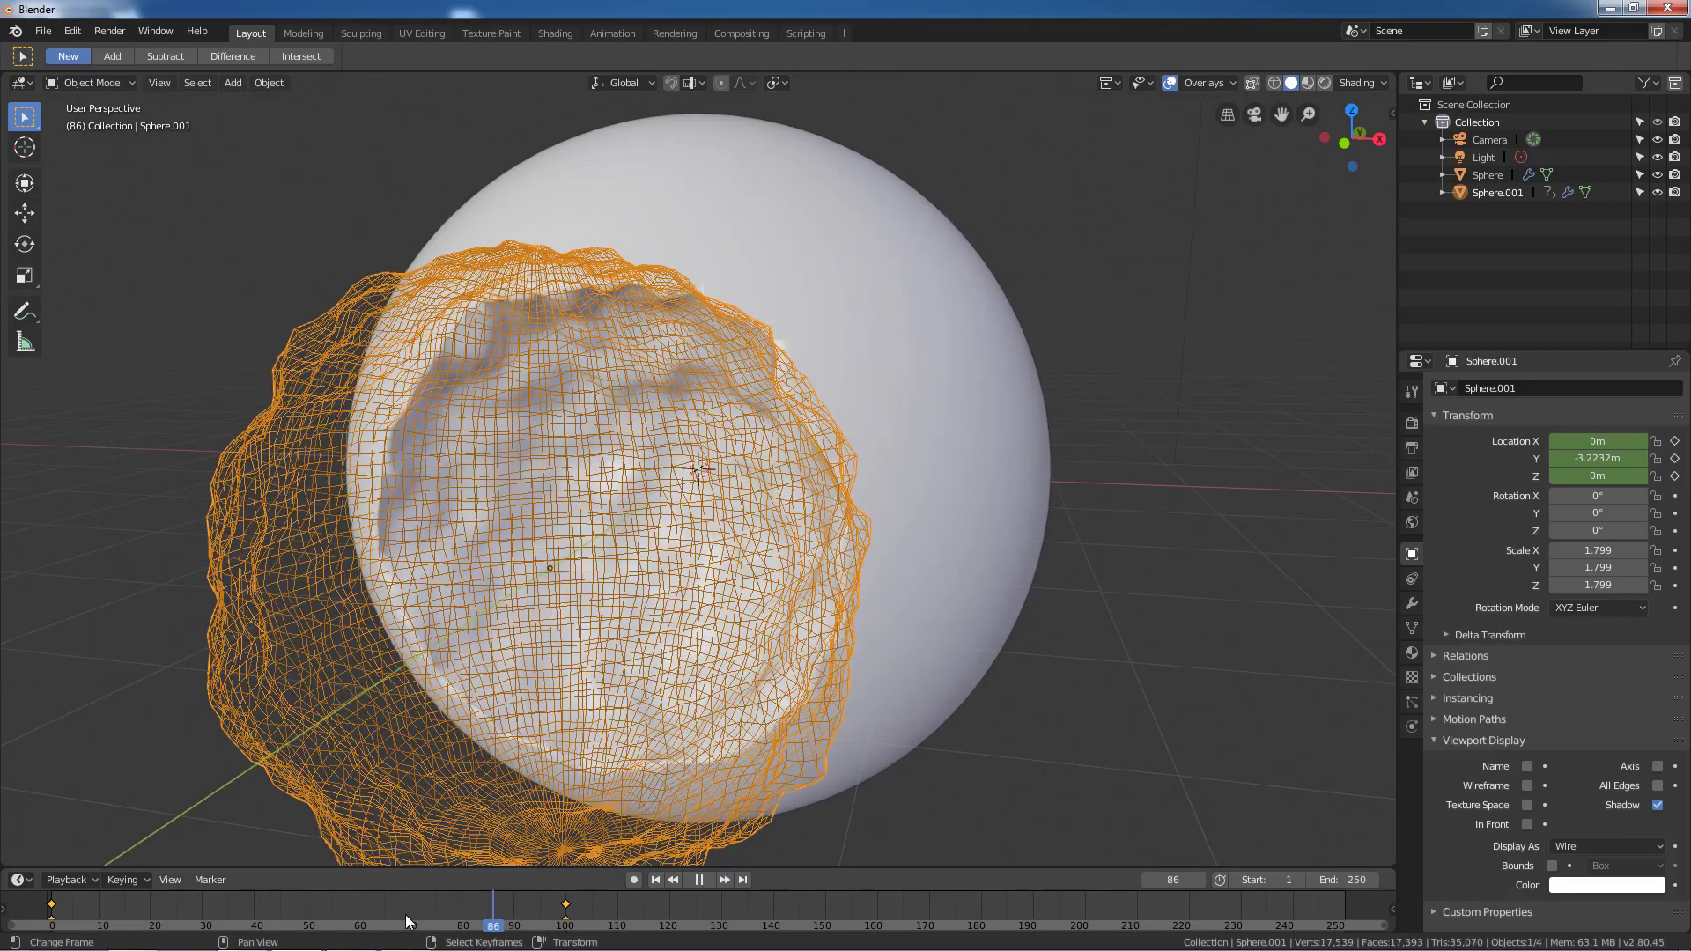
drag(360, 922, 461, 922)
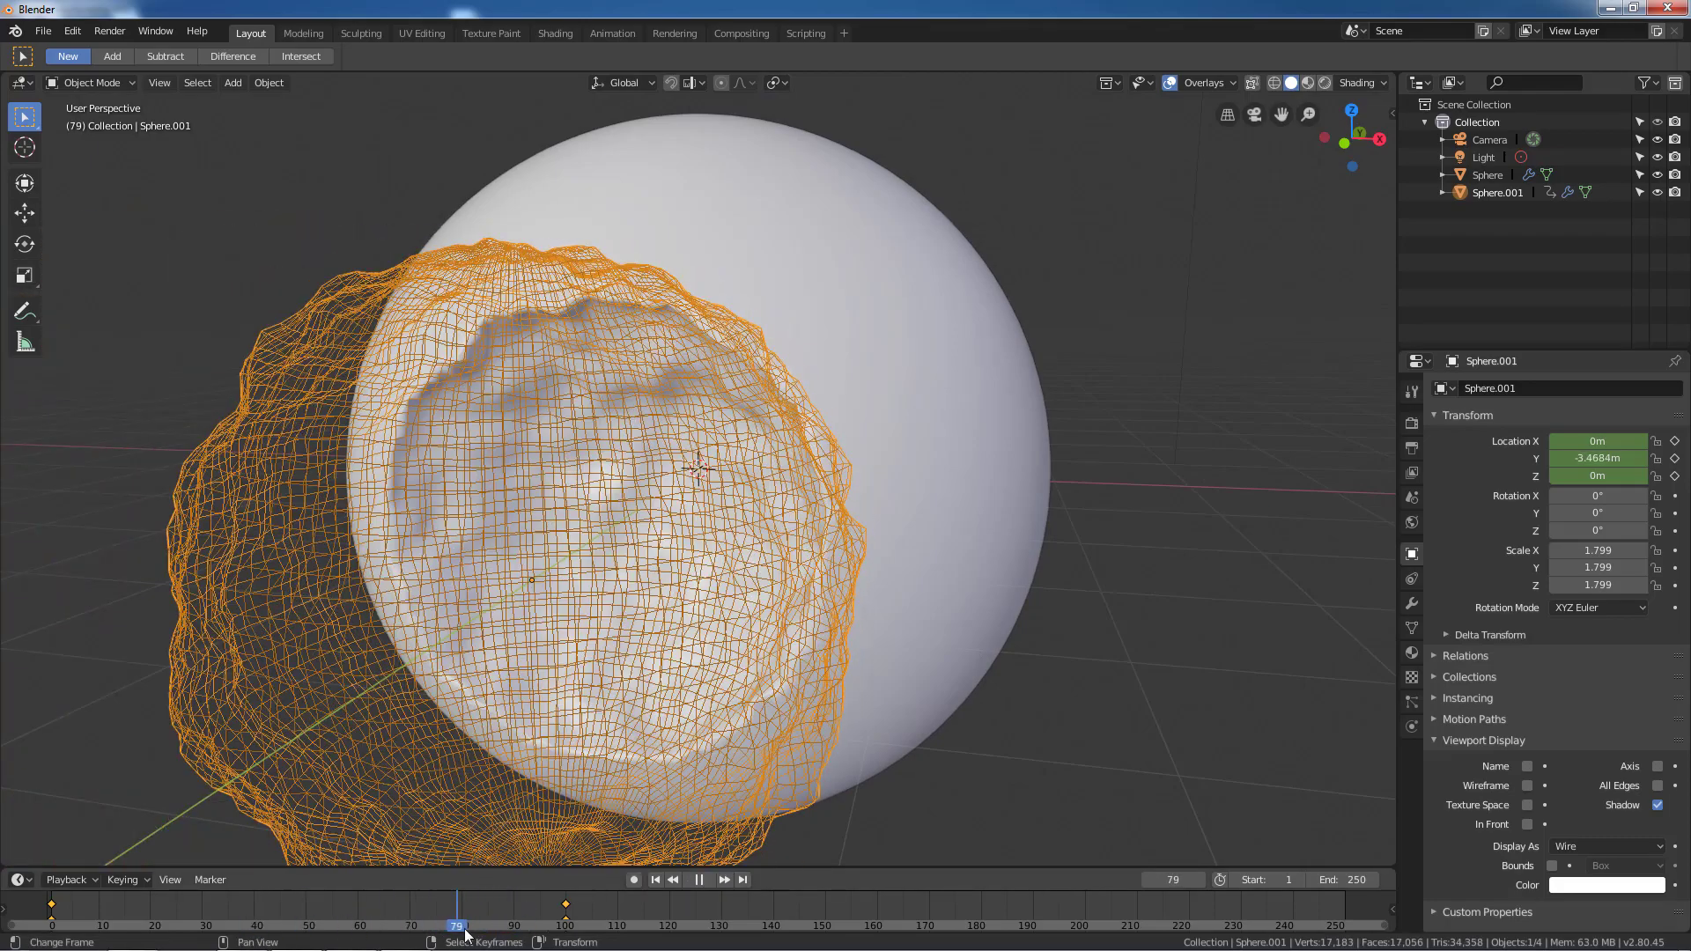
key(space)
Switch Sphere.001 to Bounds display, replay the animation, and scrub back to frame 50
click(1589, 851)
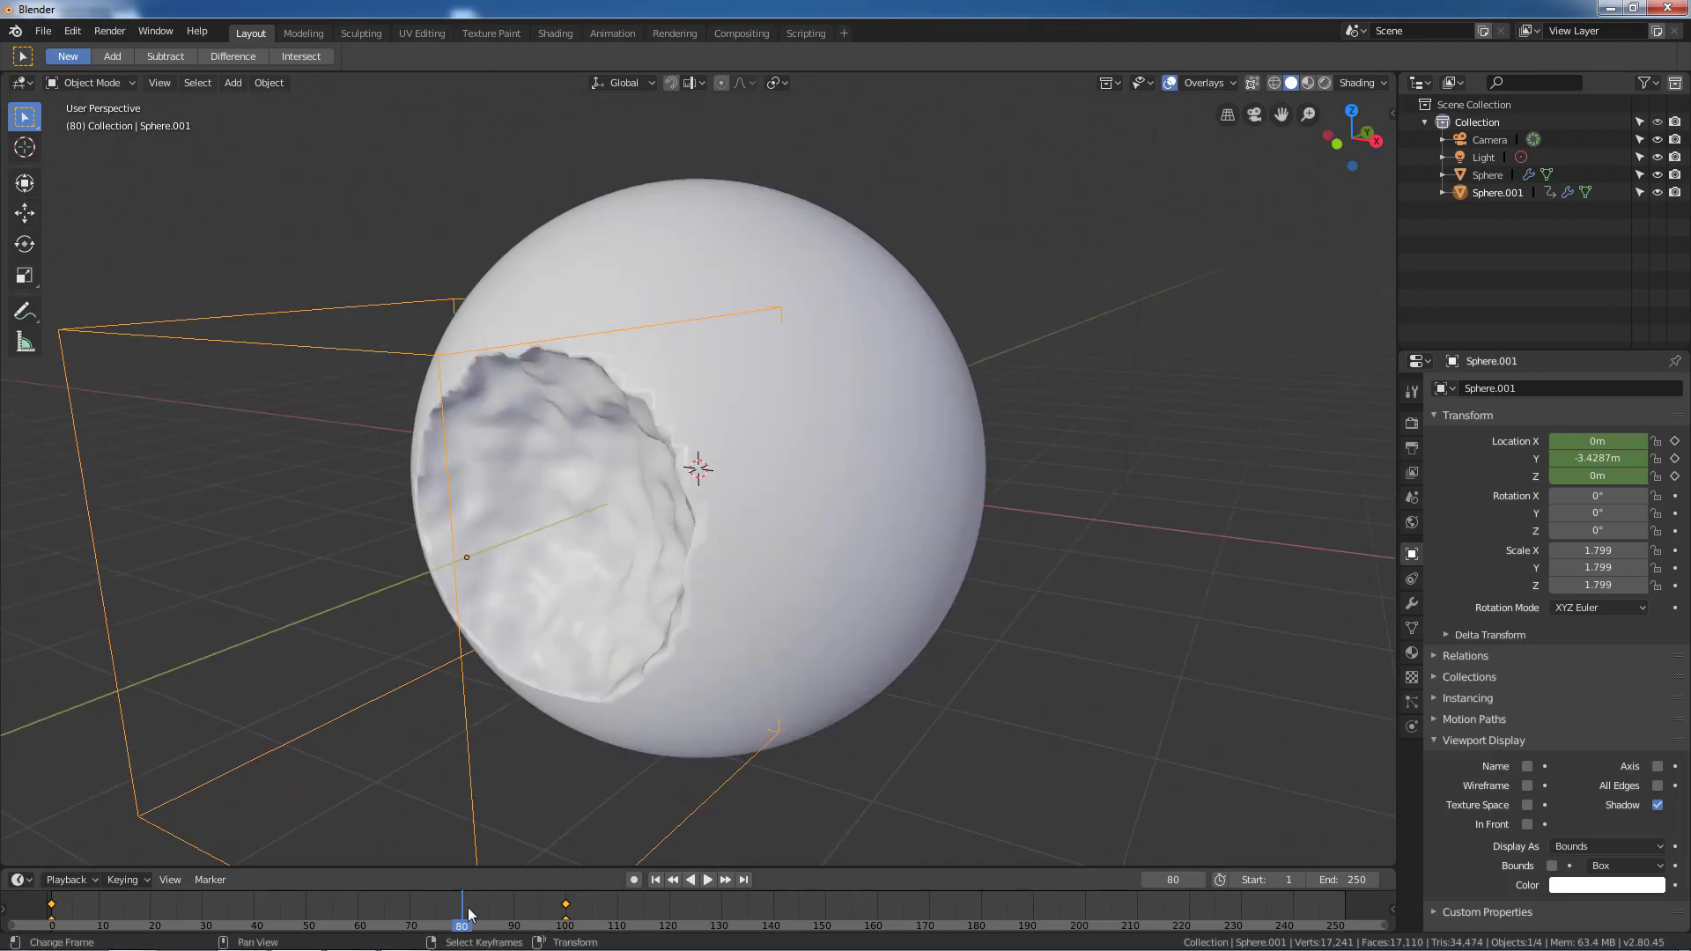
drag(473, 914, 299, 908)
key(shift+ctrl+space)
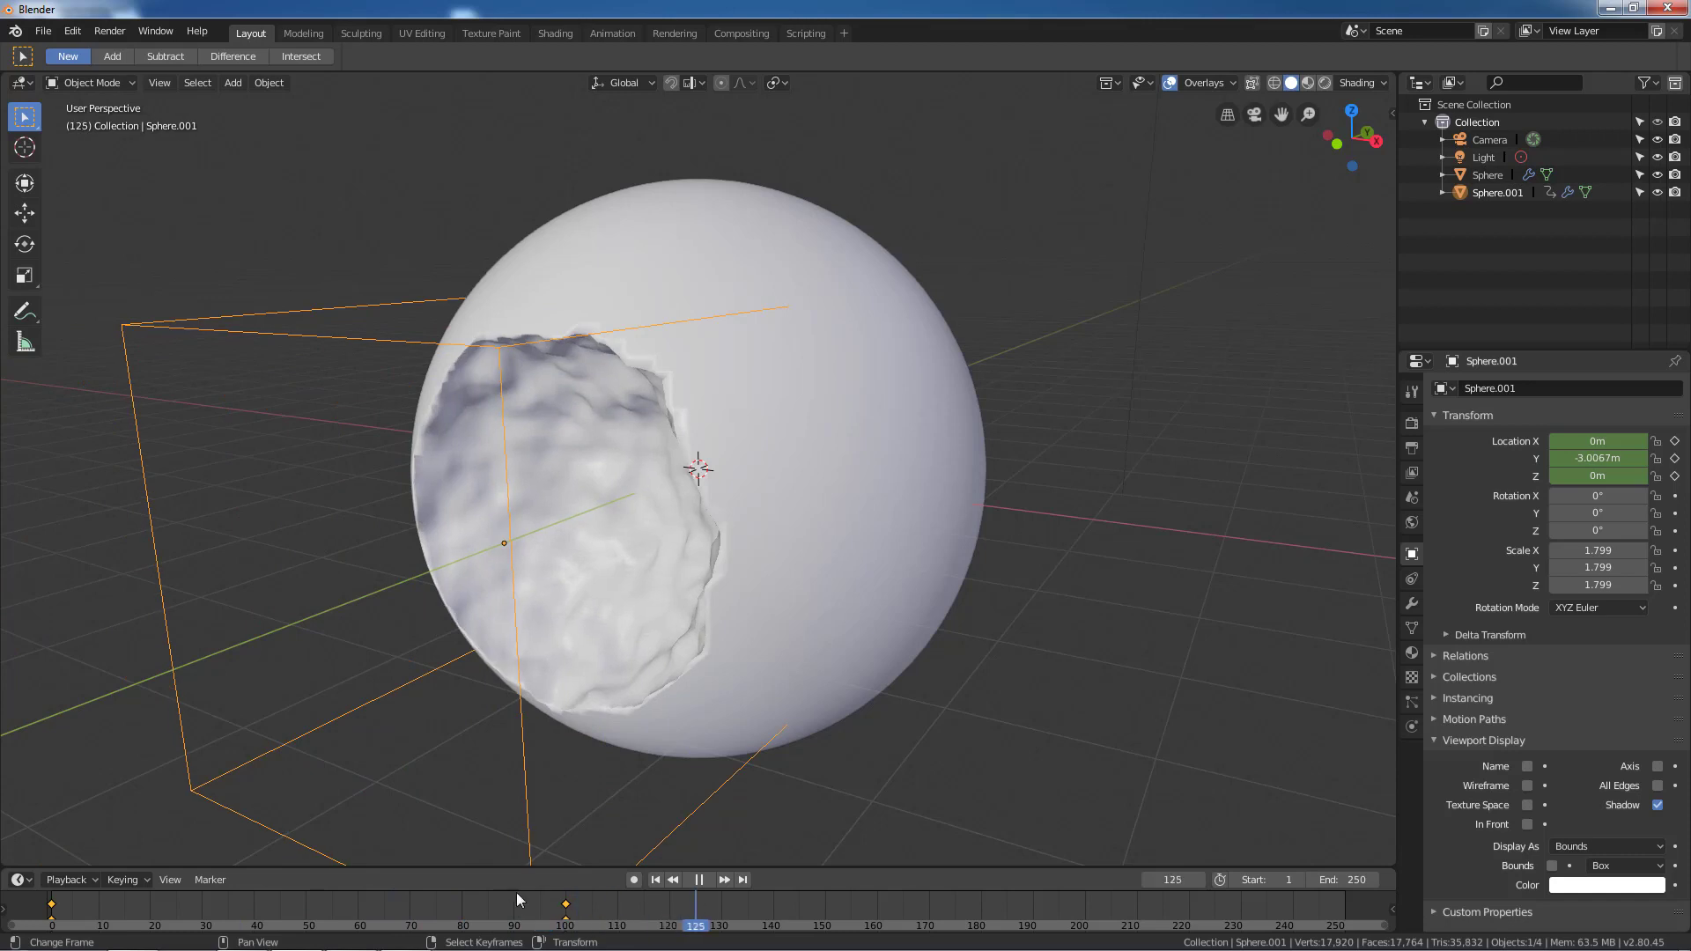
scroll(797, 746, down, 3)
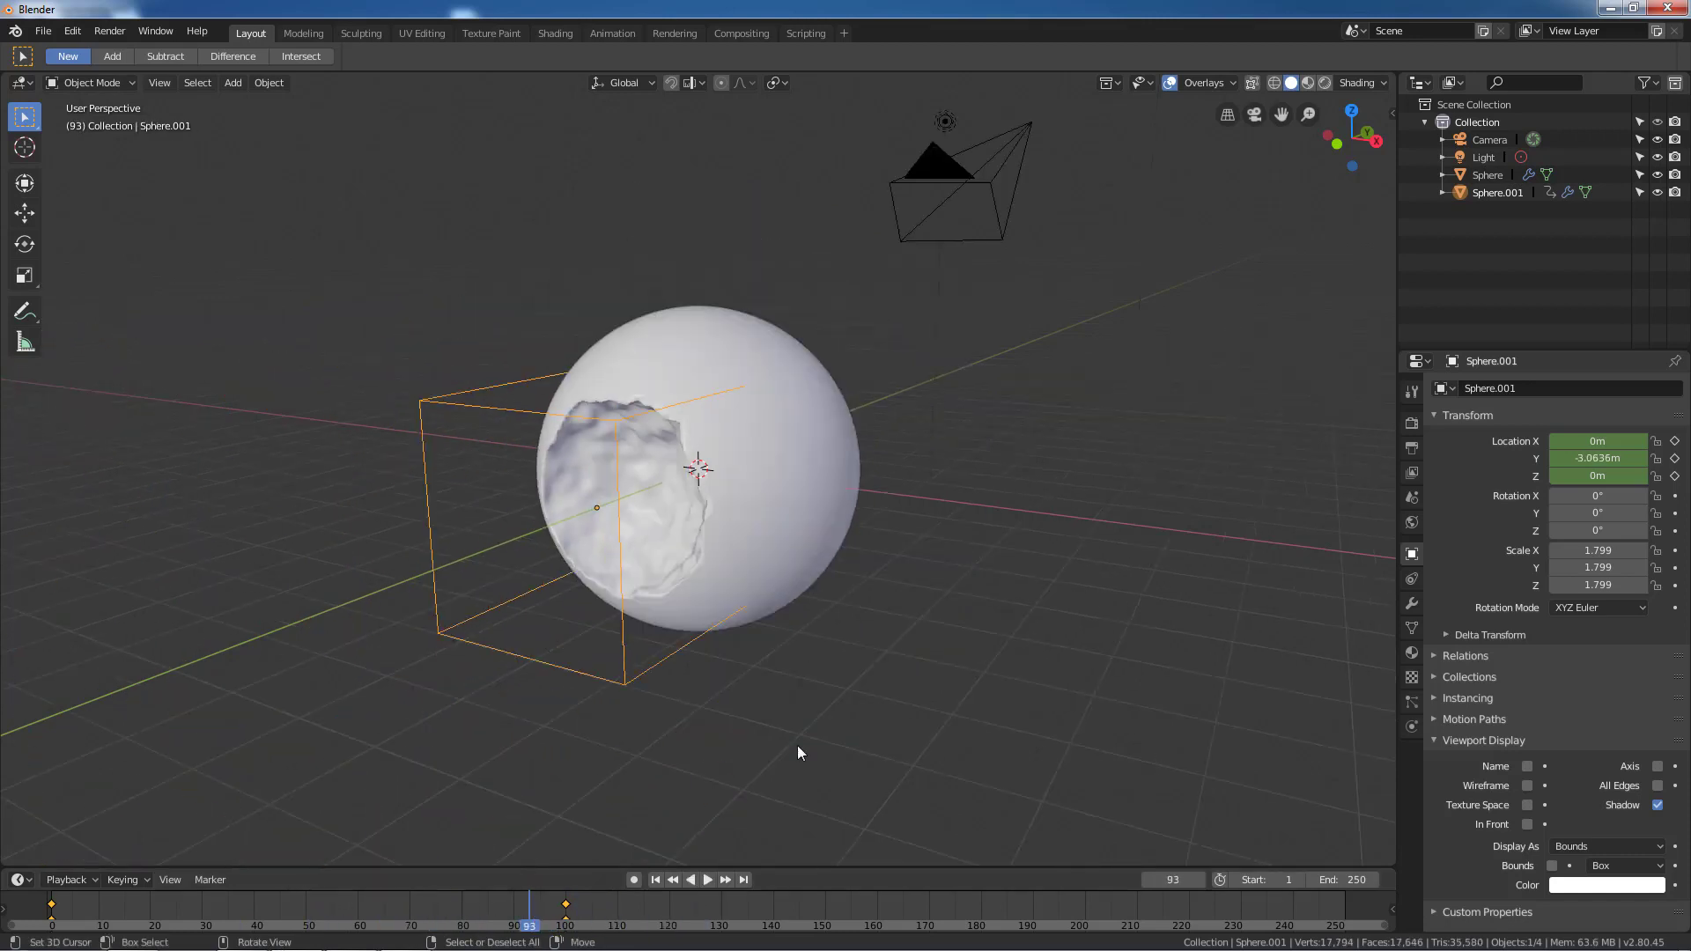
key(space)
drag(532, 904, 306, 907)
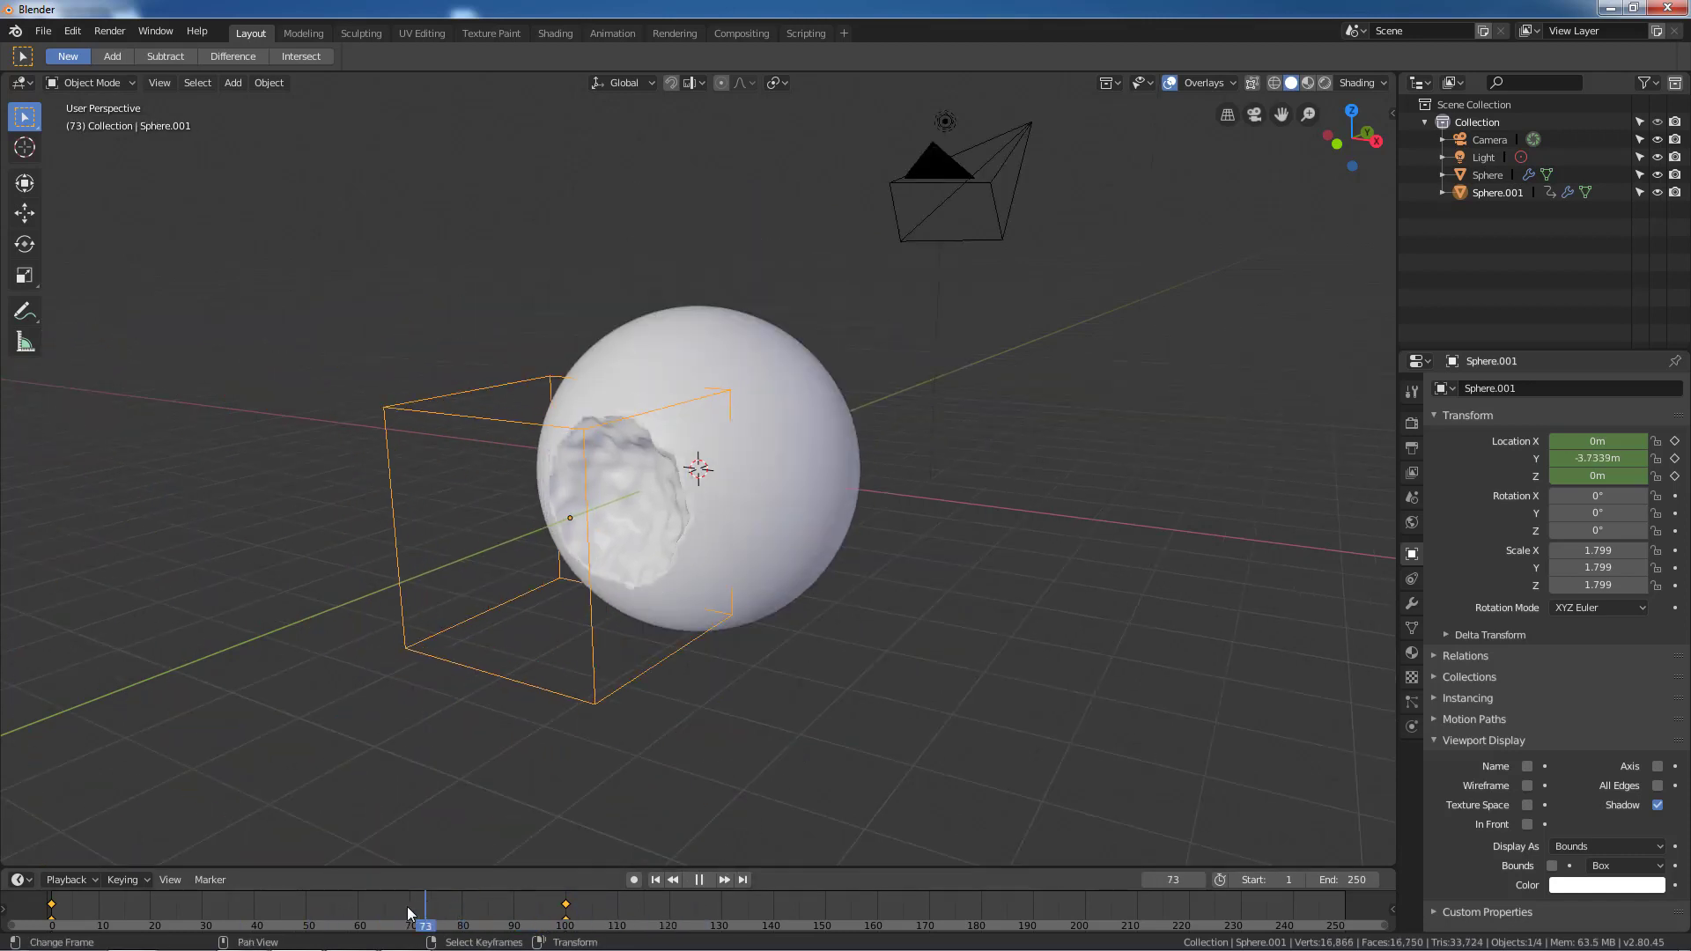
mouse_move(777, 691)
middle_down()
mouse_move(891, 631)
mouse_move(846, 642)
middle_up()
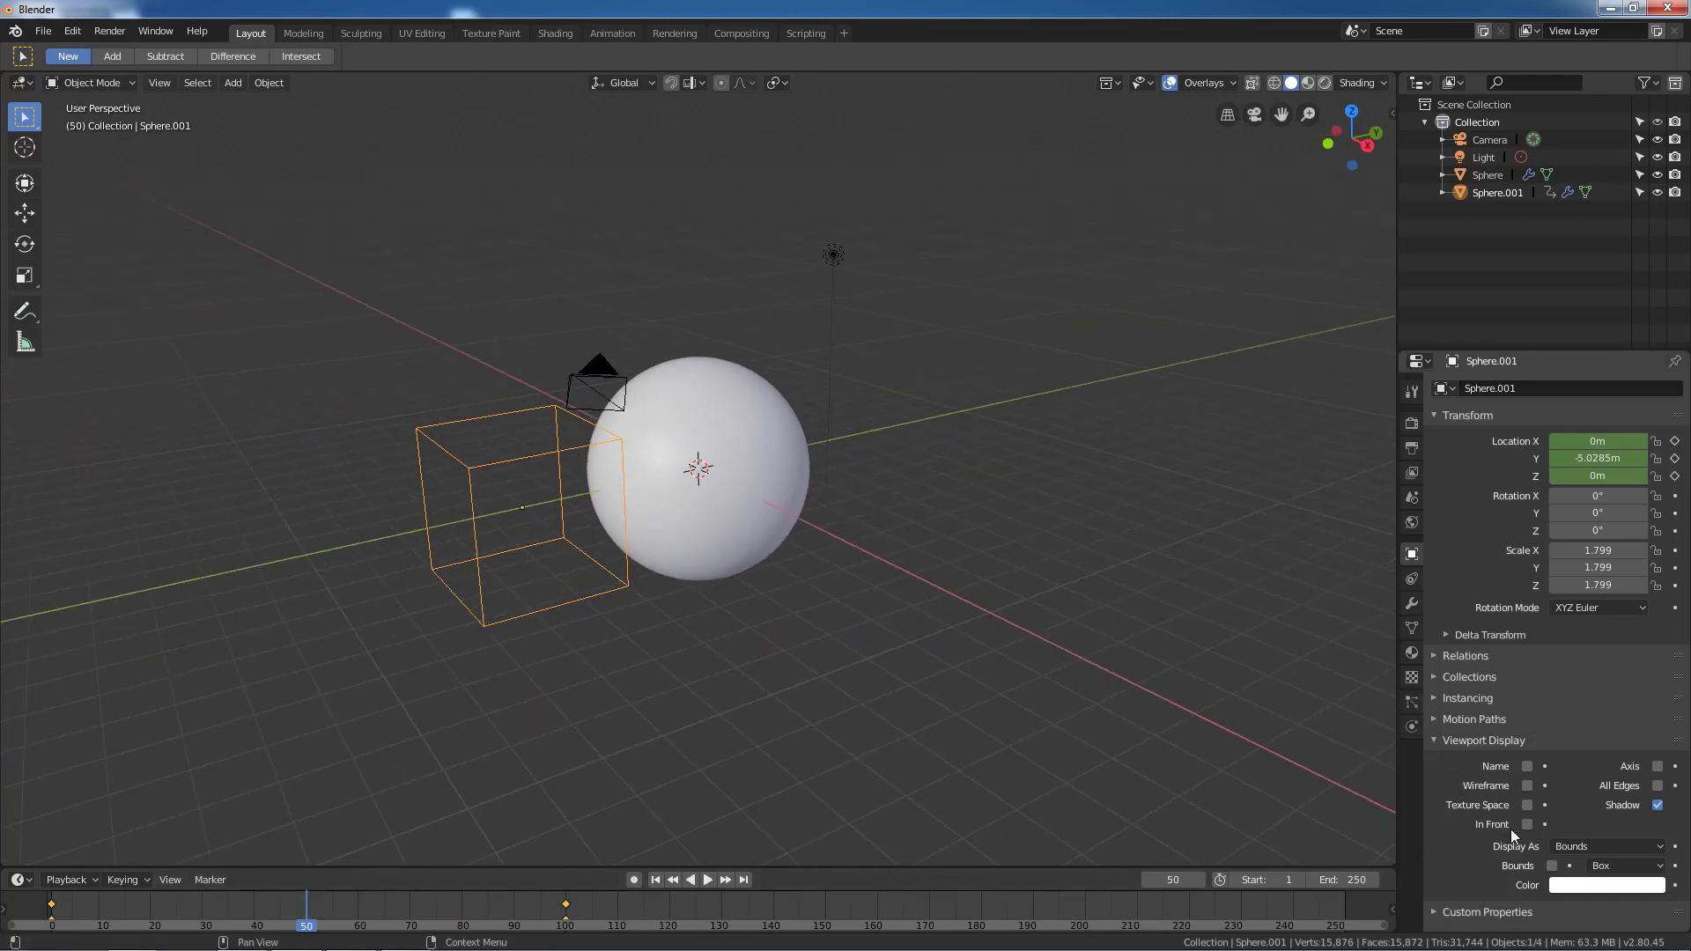
click(1586, 846)
Show Sphere.001 textured, give it a new red material, and switch to Material Preview
click(1580, 770)
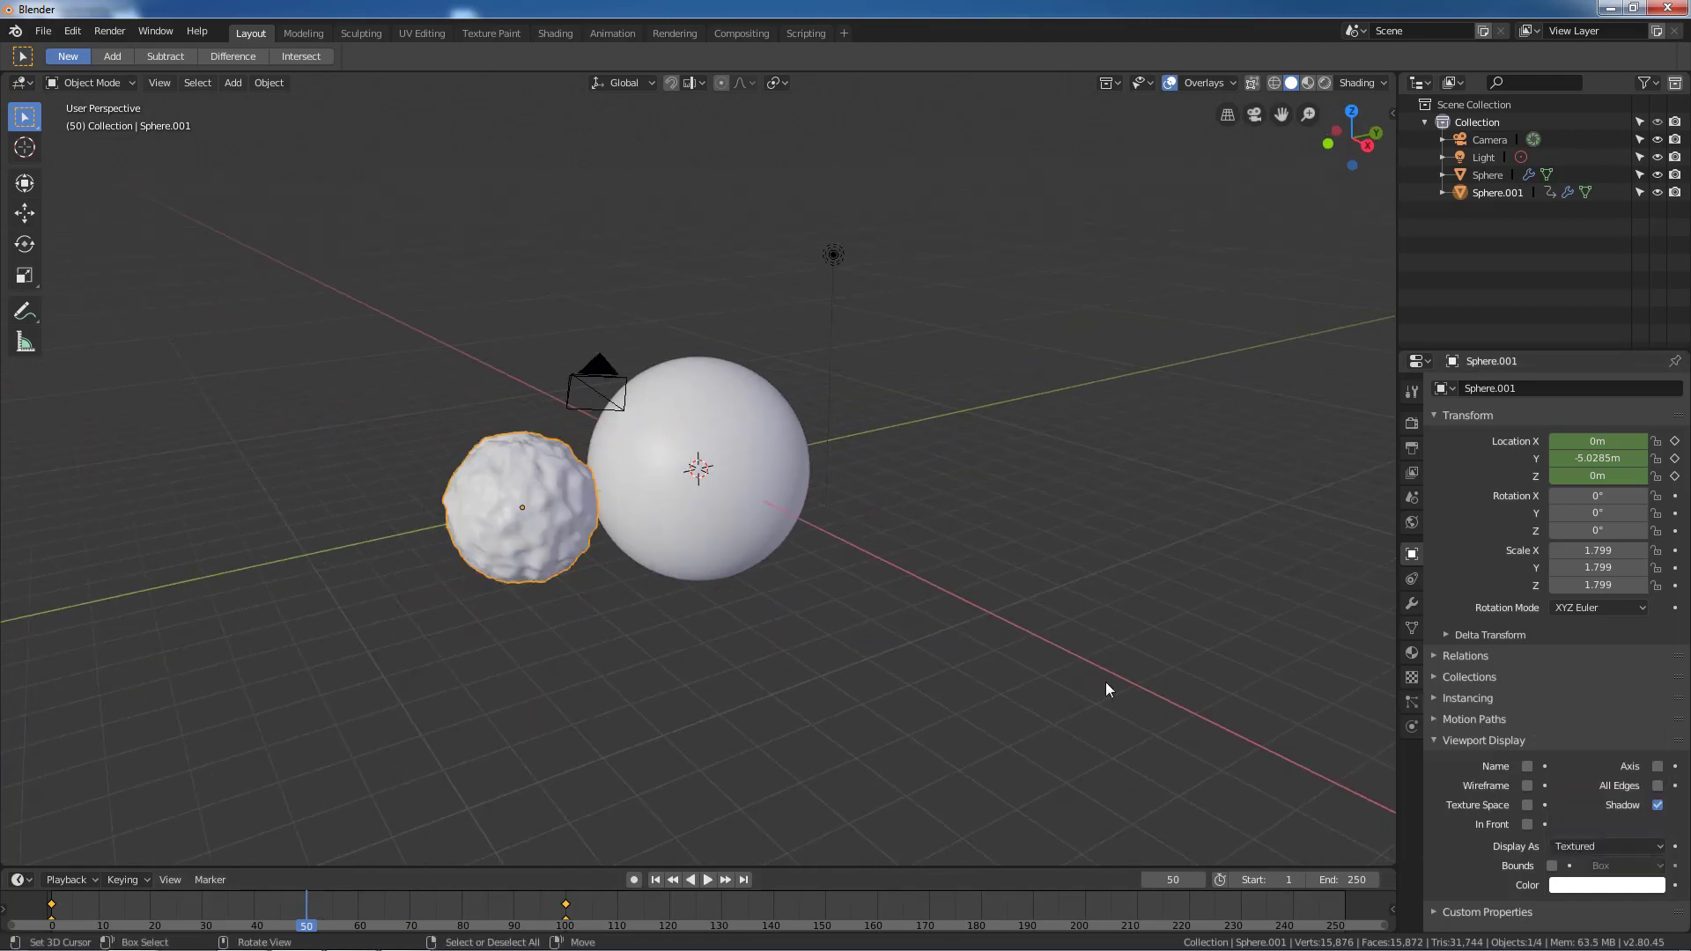
click(1412, 653)
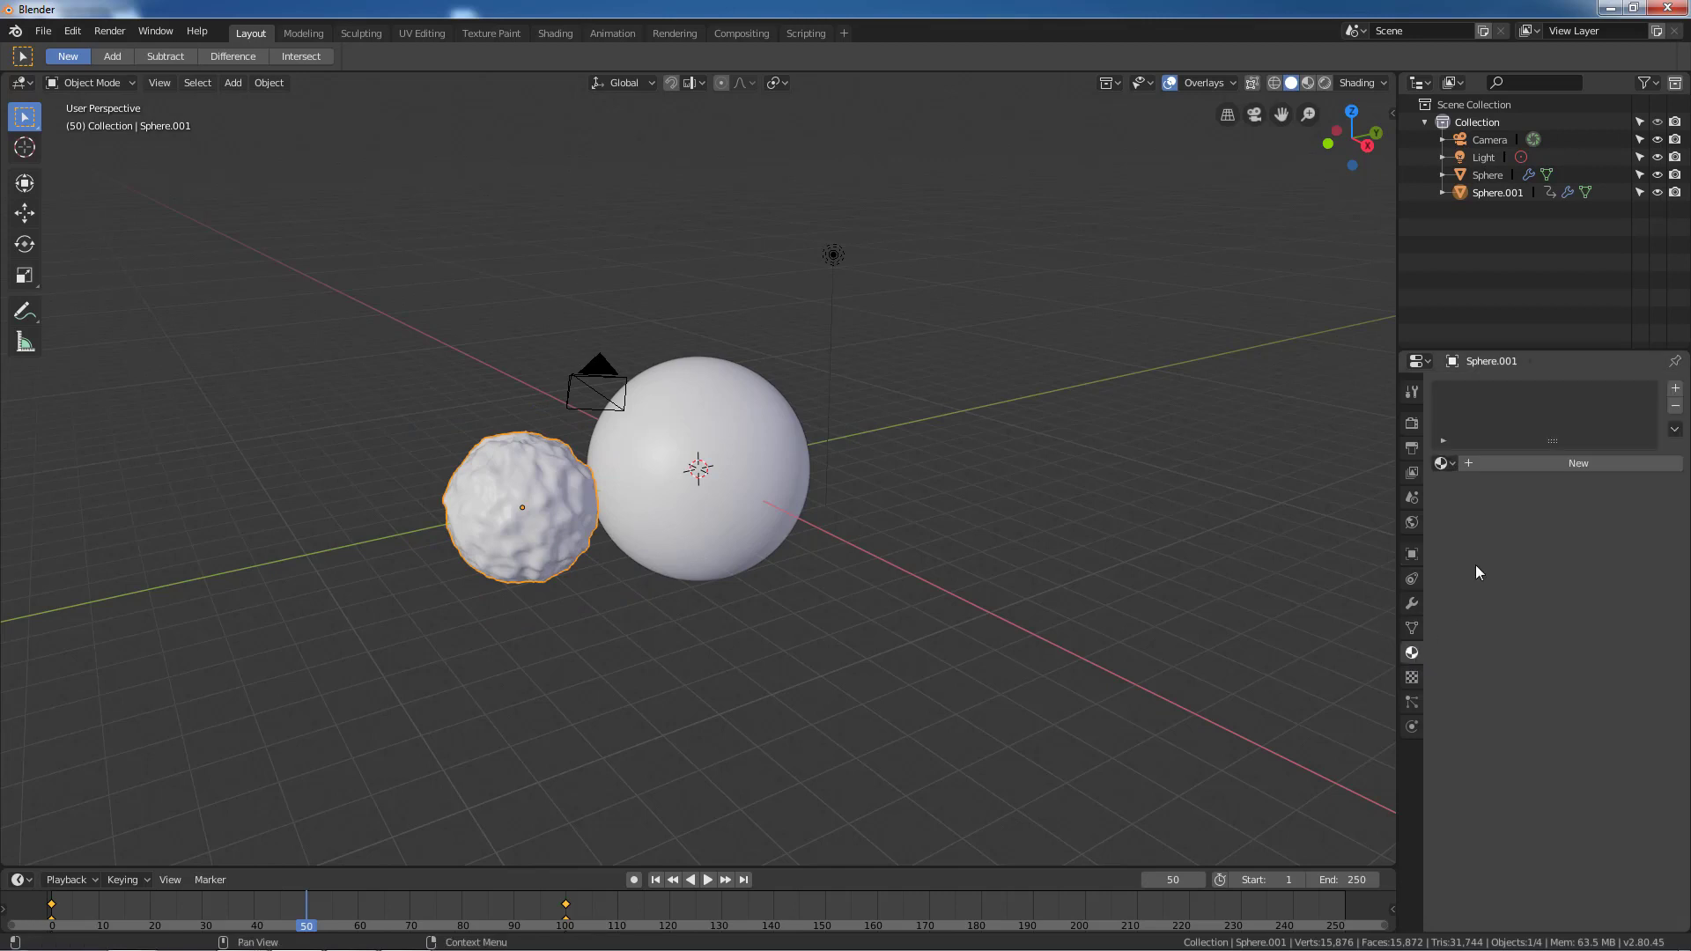
click(1556, 460)
click(1604, 642)
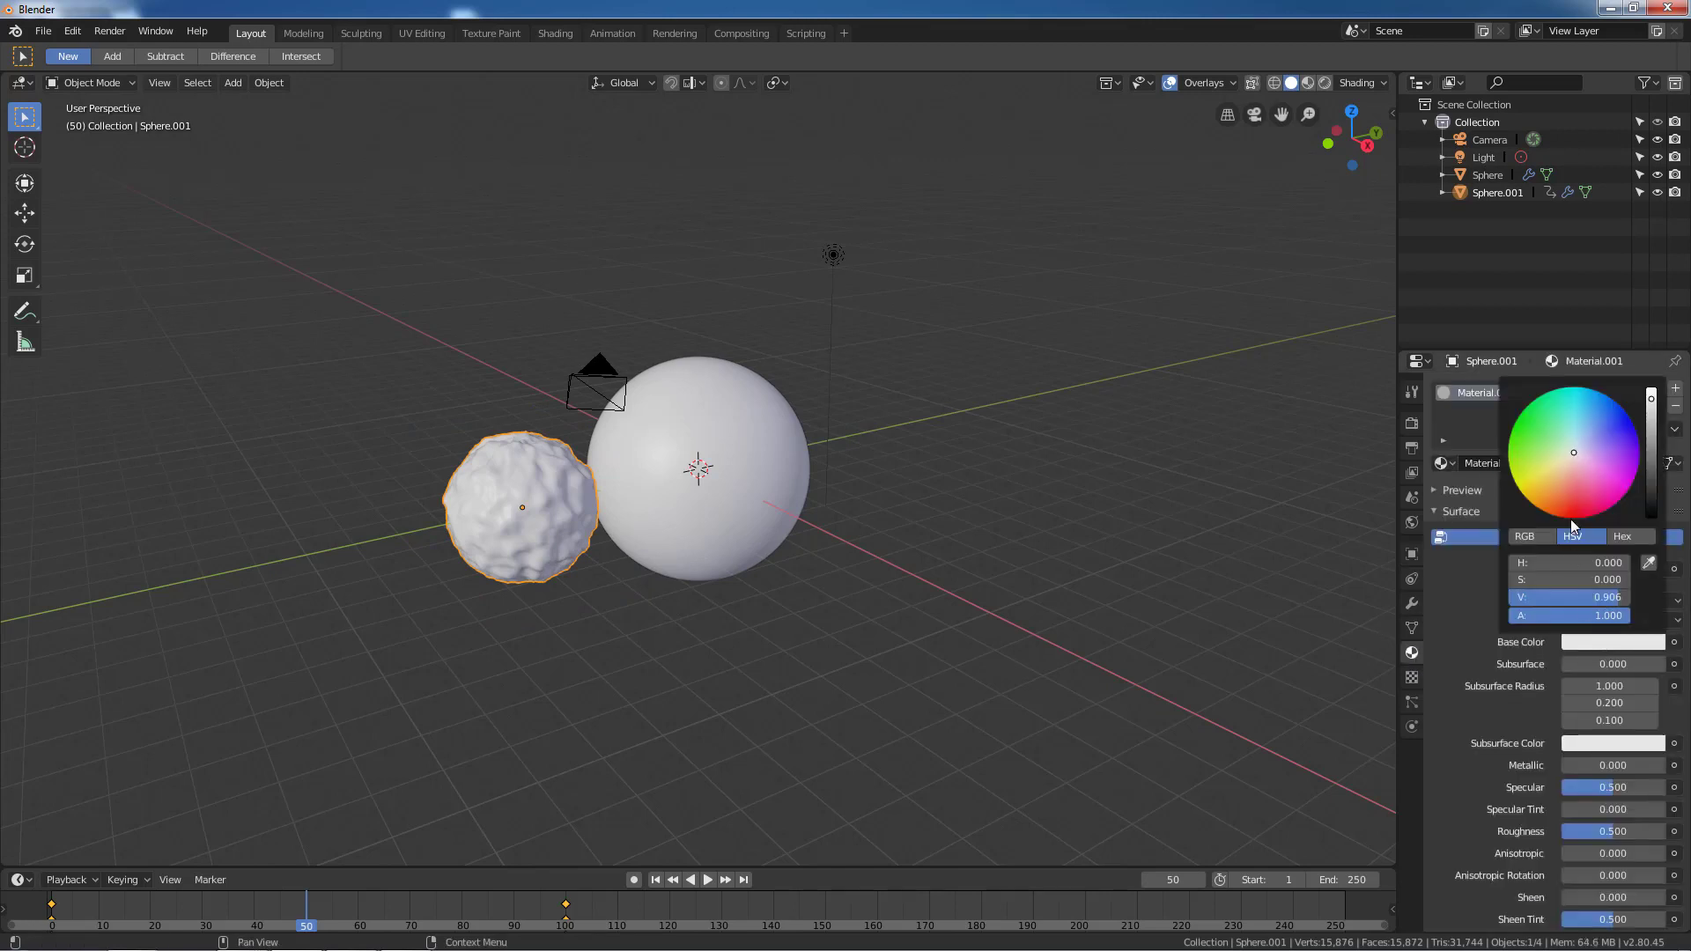
click(1577, 507)
drag(1577, 580, 1625, 580)
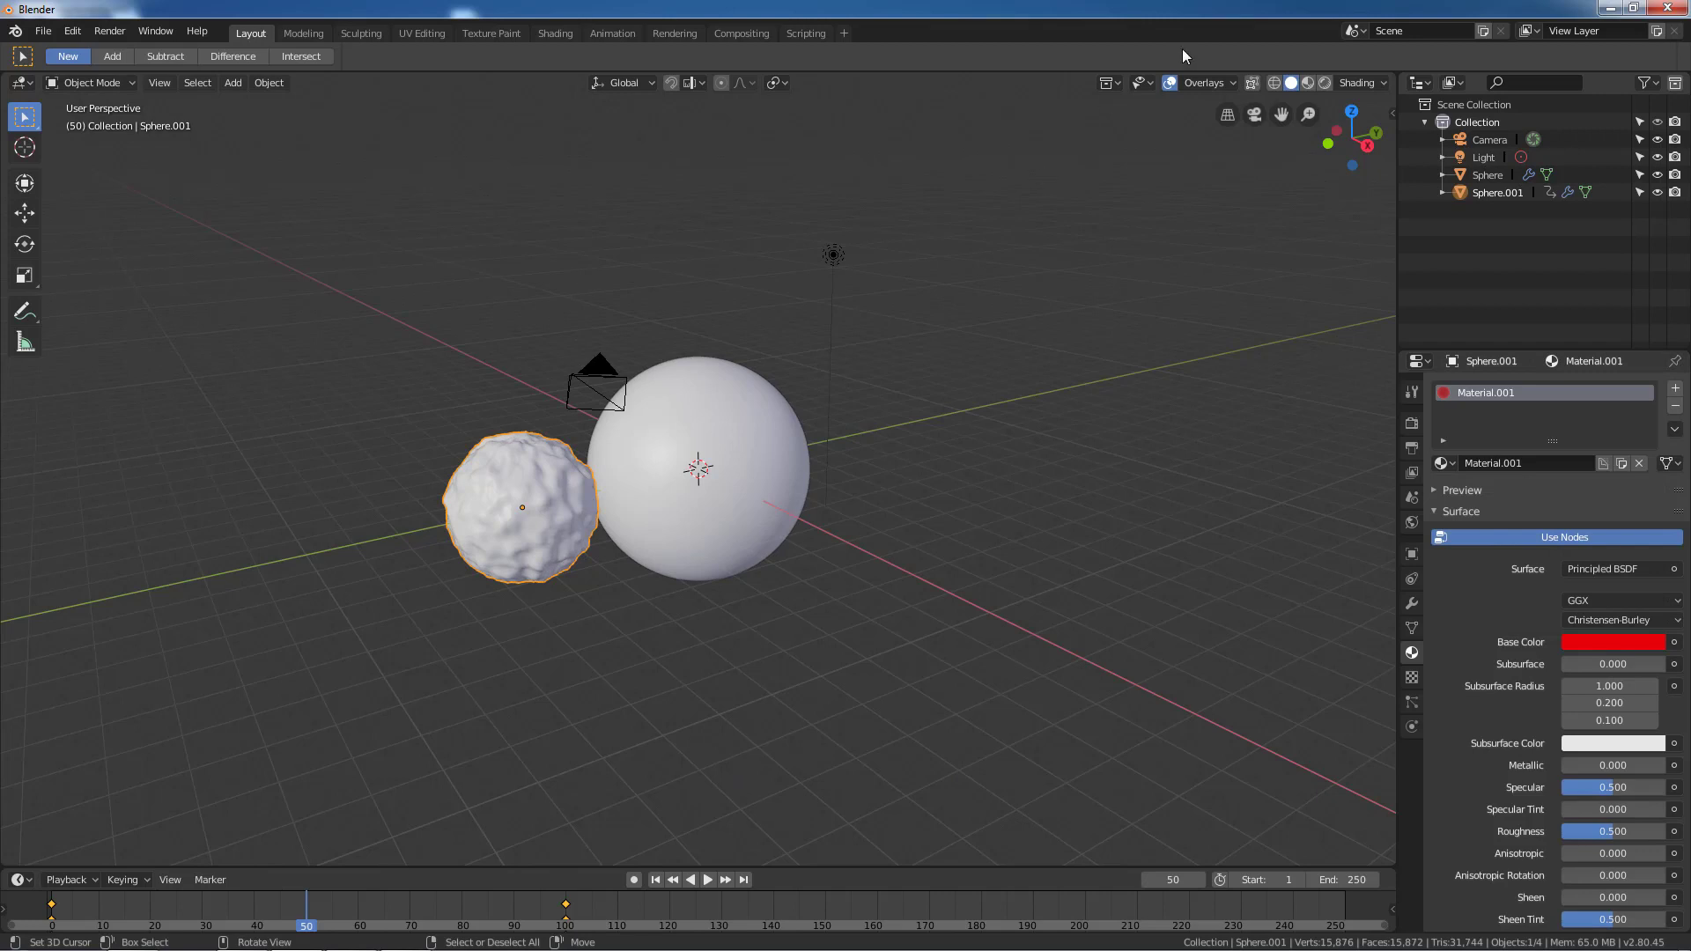
click(1309, 82)
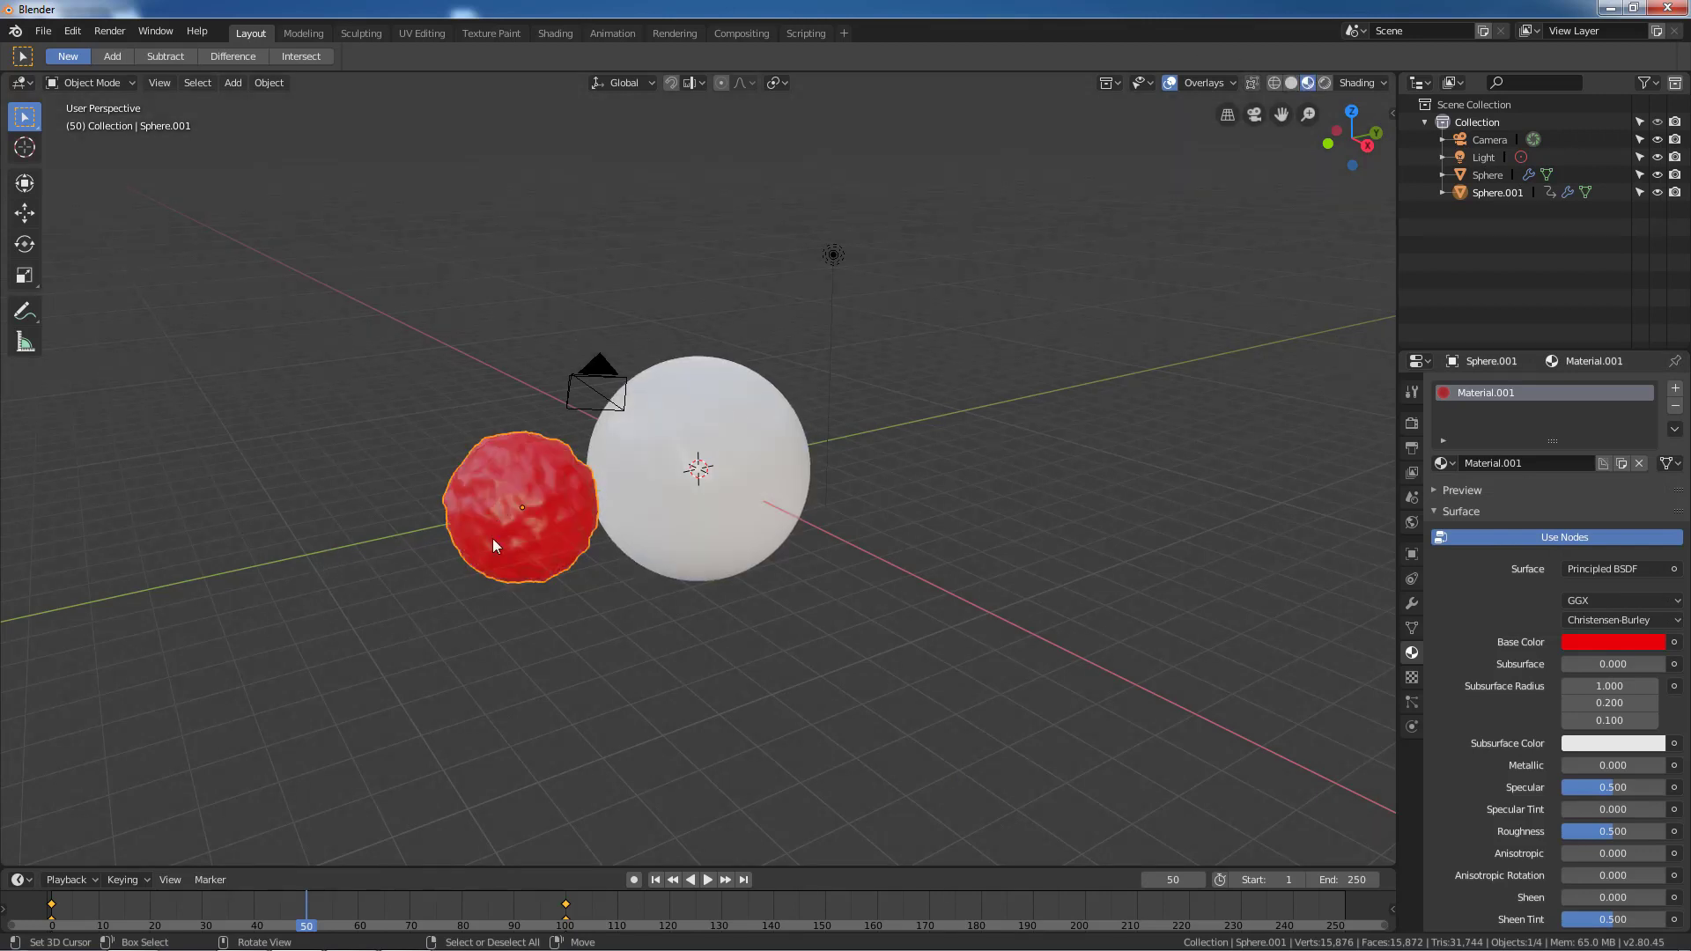
Give the large sphere a new green material and move the animation to frame 85
click(650, 467)
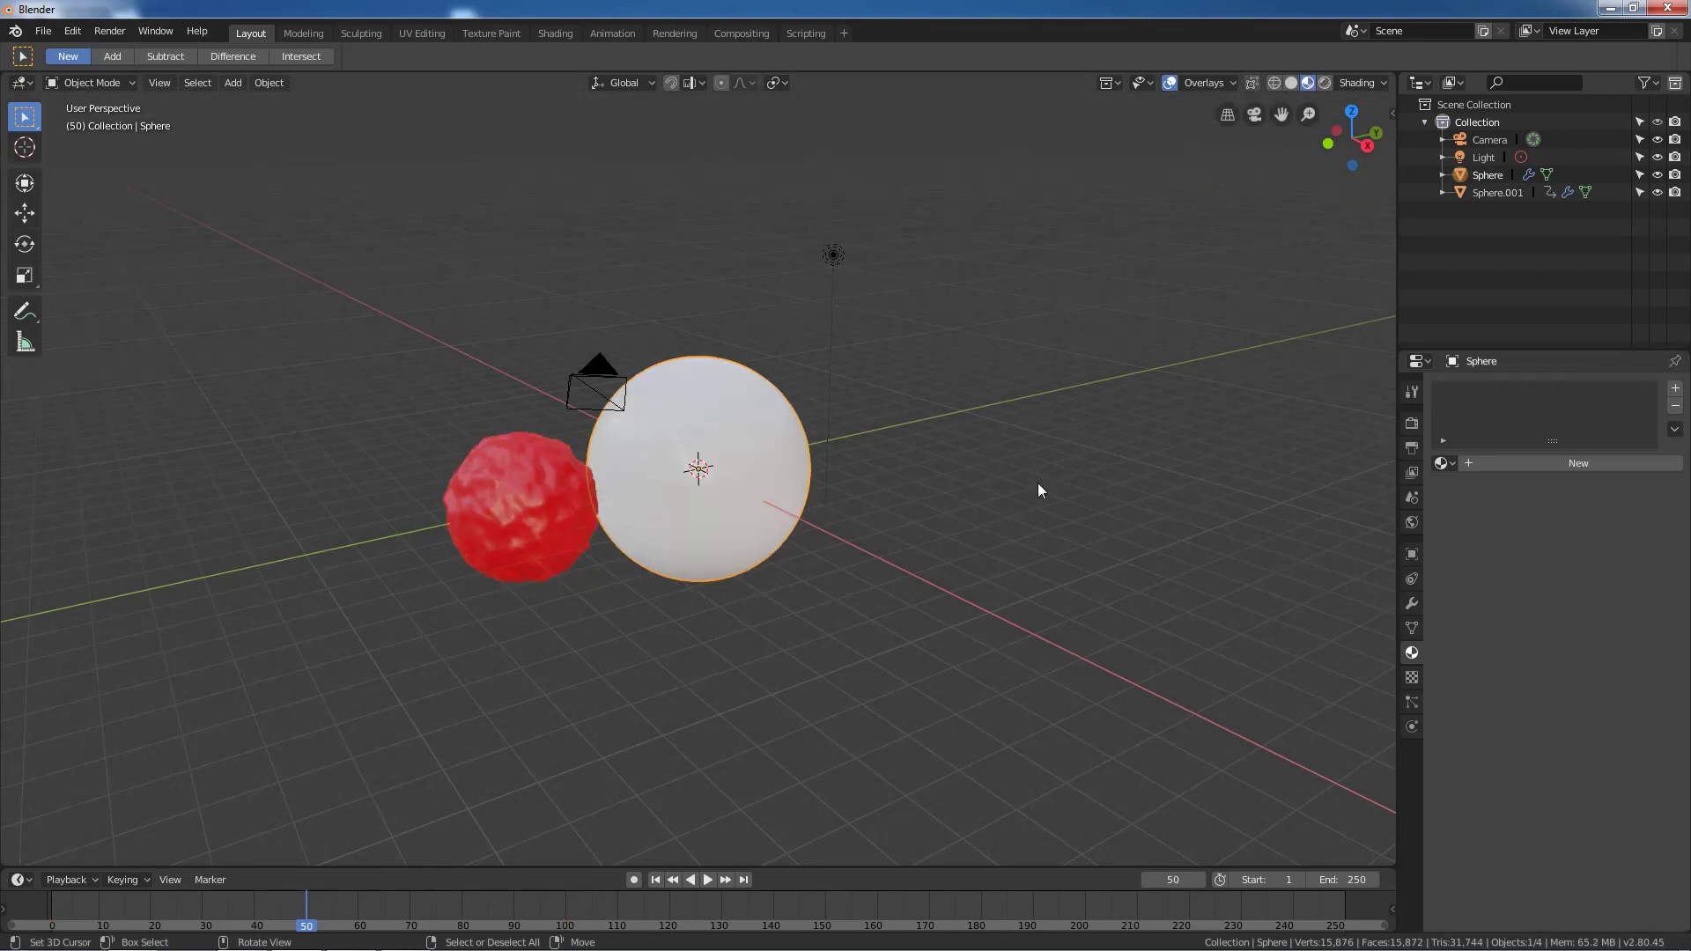
click(1536, 460)
click(1602, 642)
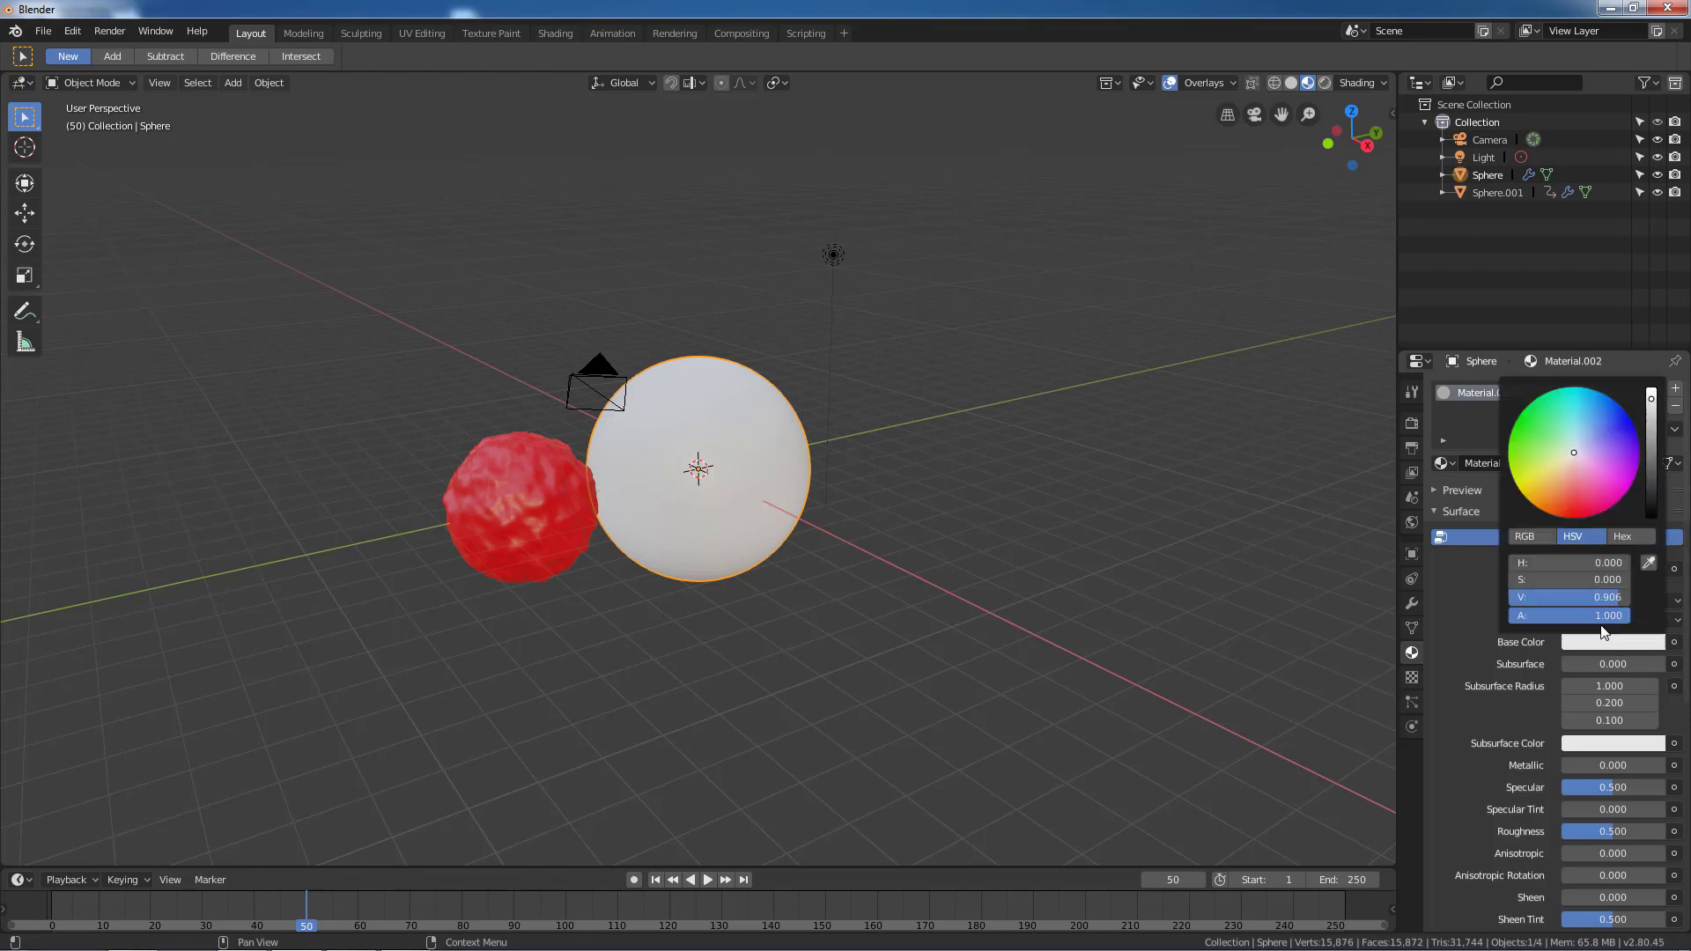
click(1536, 428)
scroll(694, 636, up, 2)
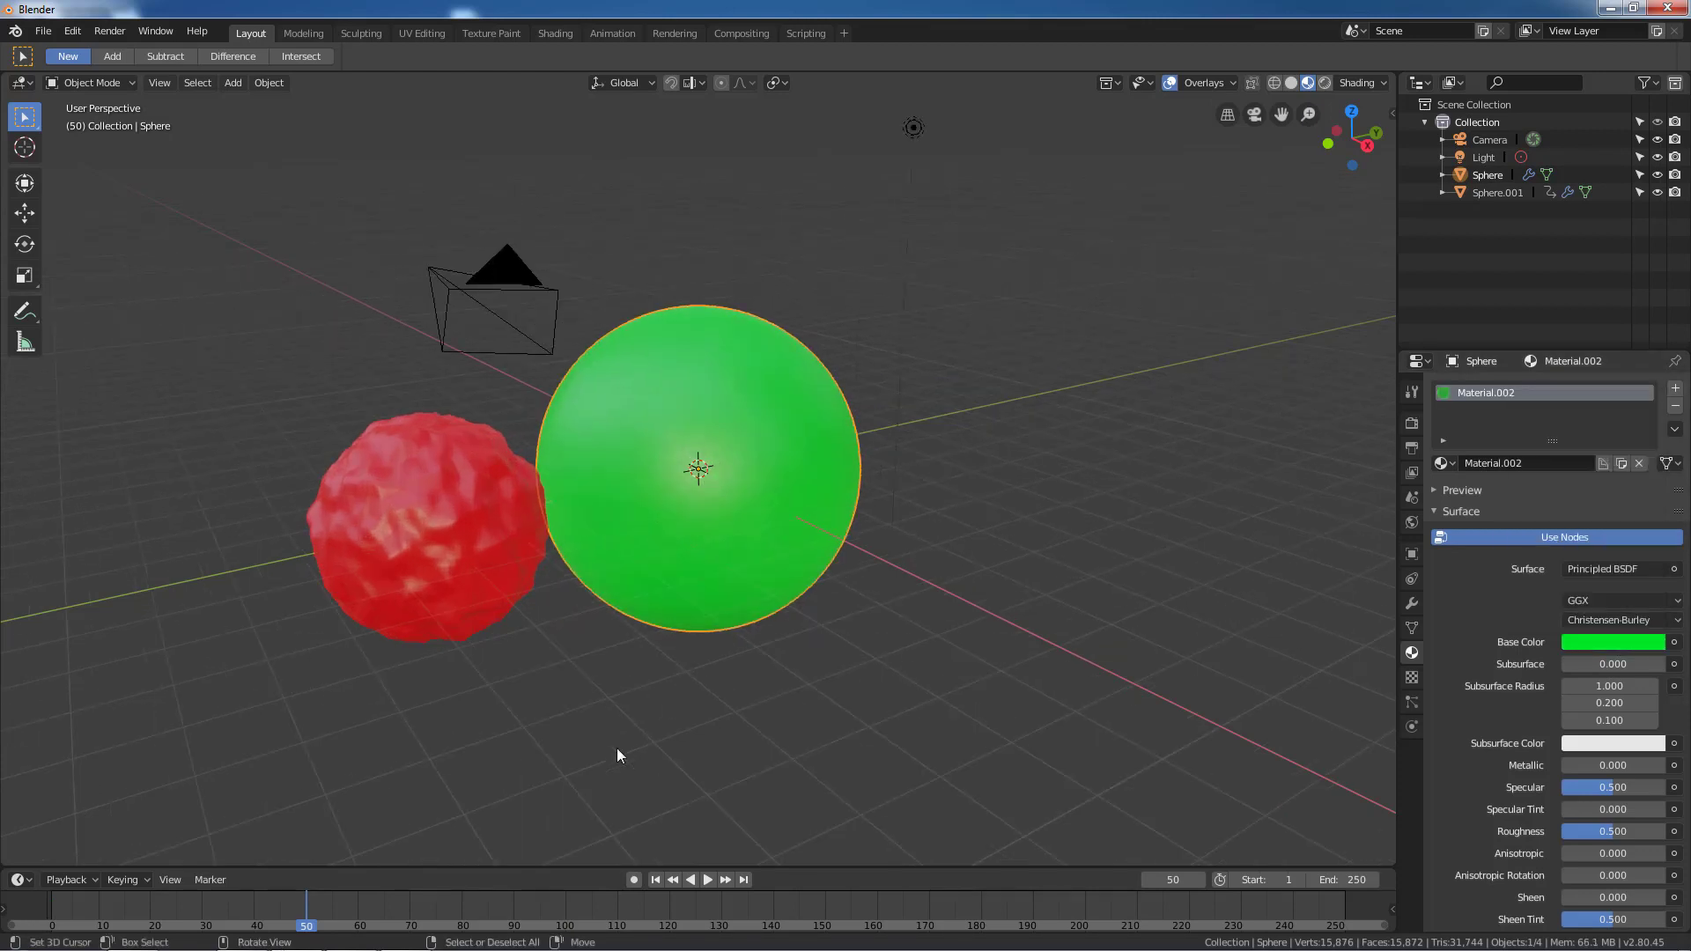
drag(358, 921, 487, 921)
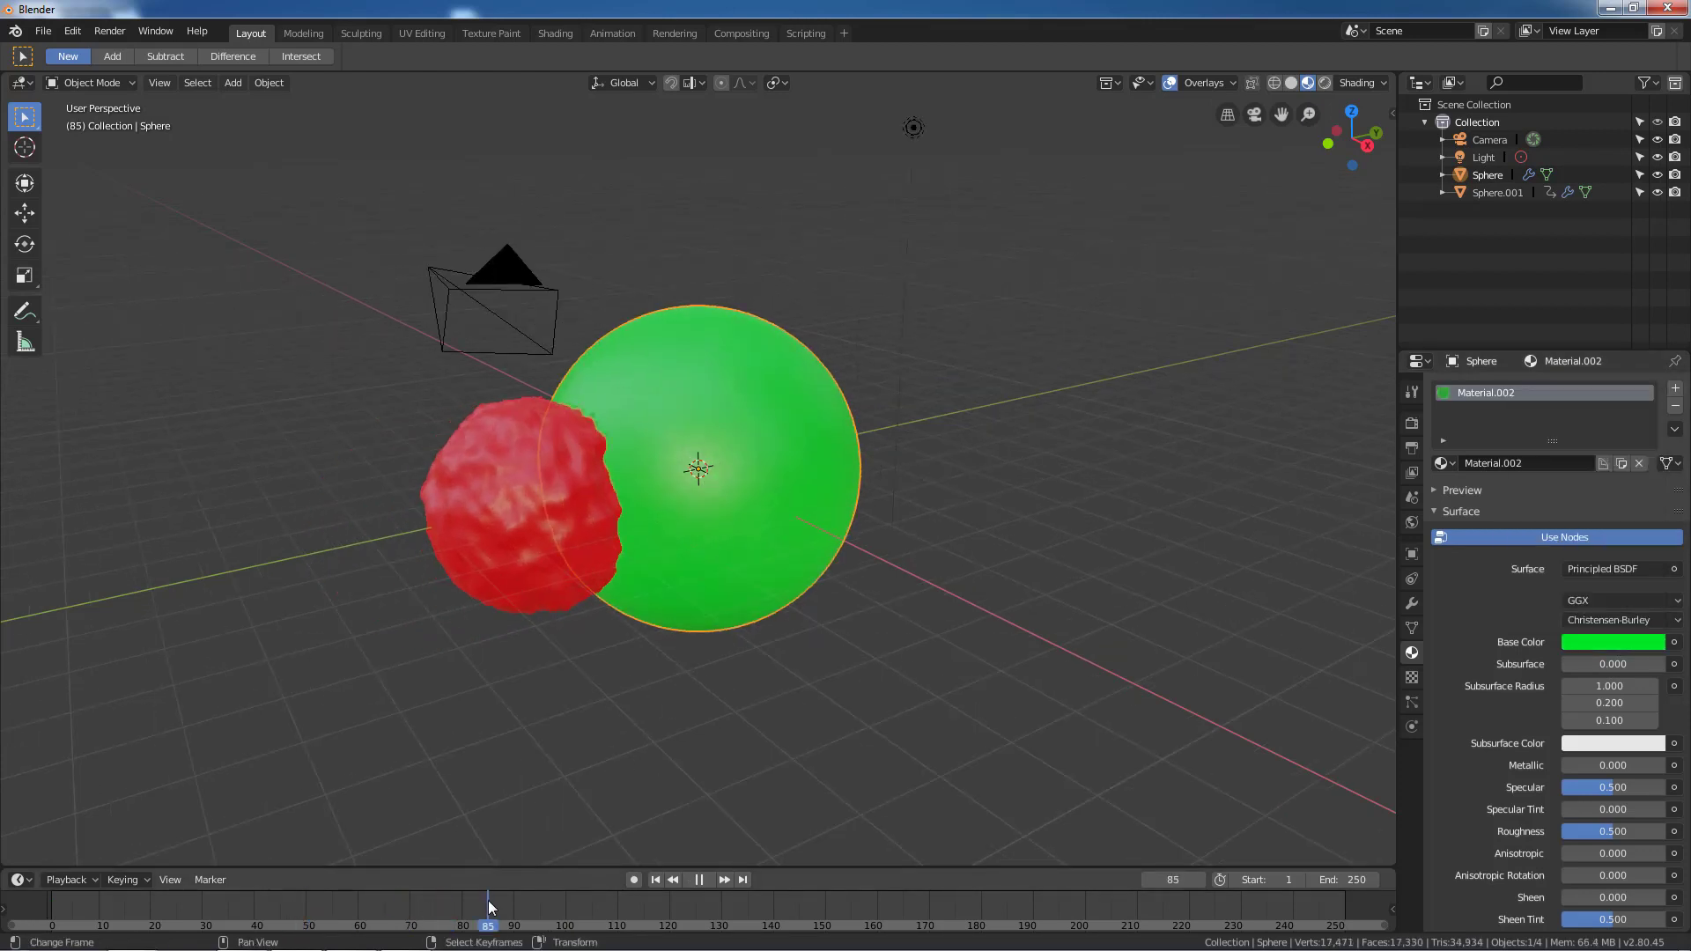
click(520, 554)
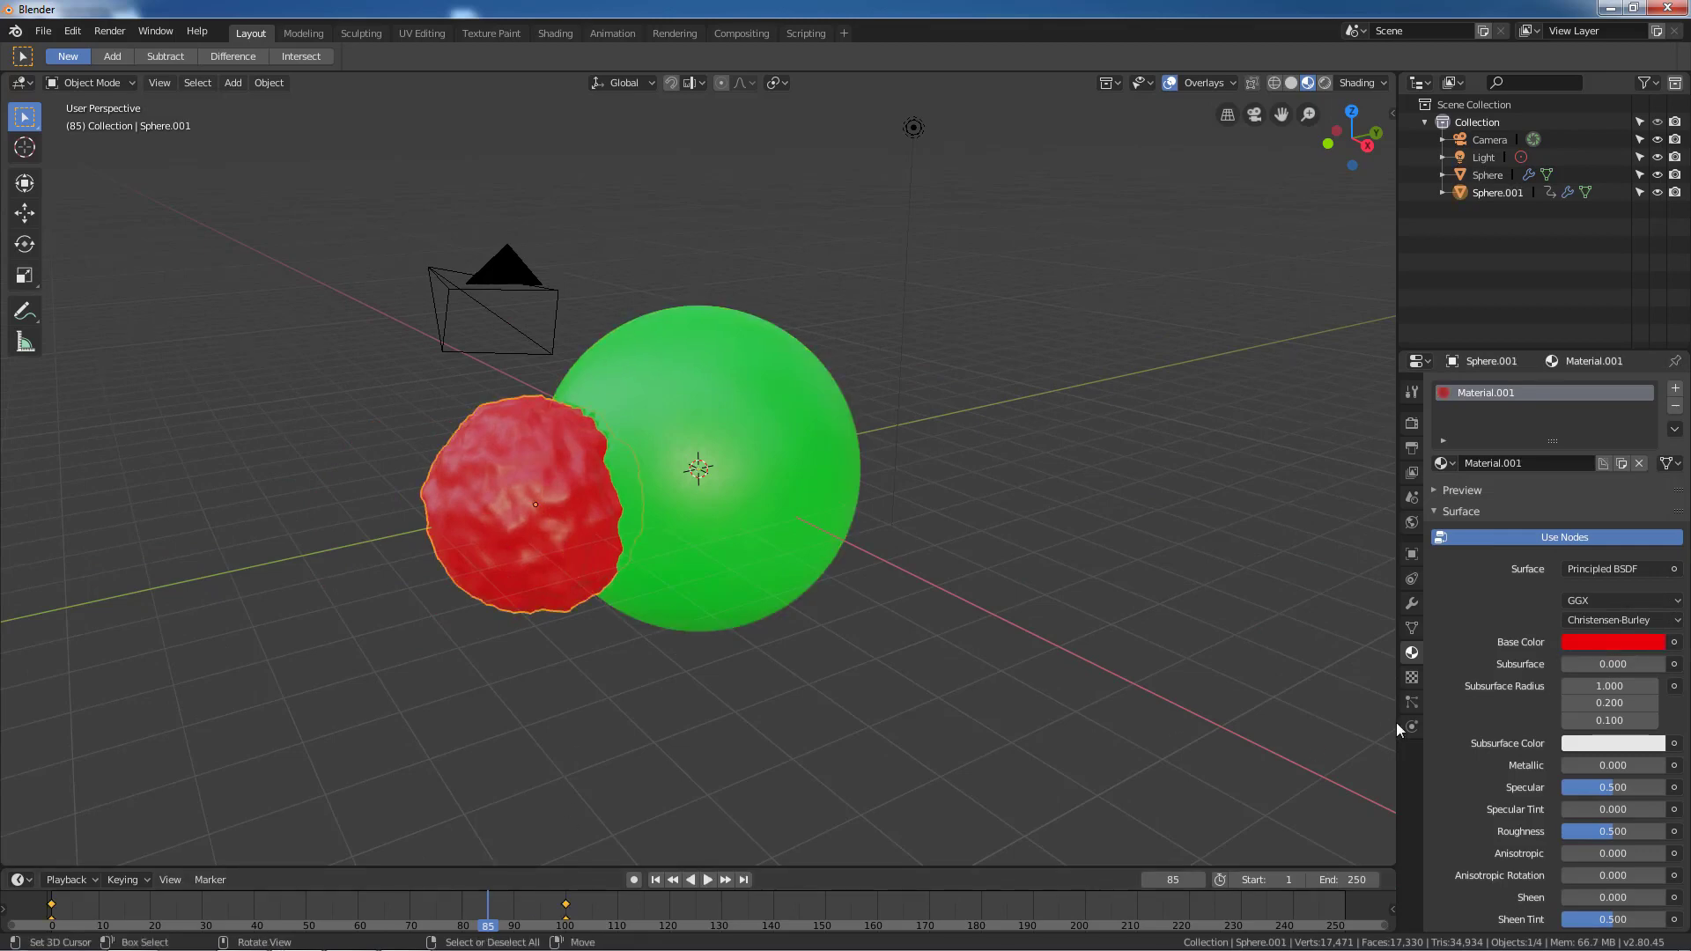
Set Sphere.001's Display As to Bounds and orbit to inspect the dent in the green sphere
click(1412, 557)
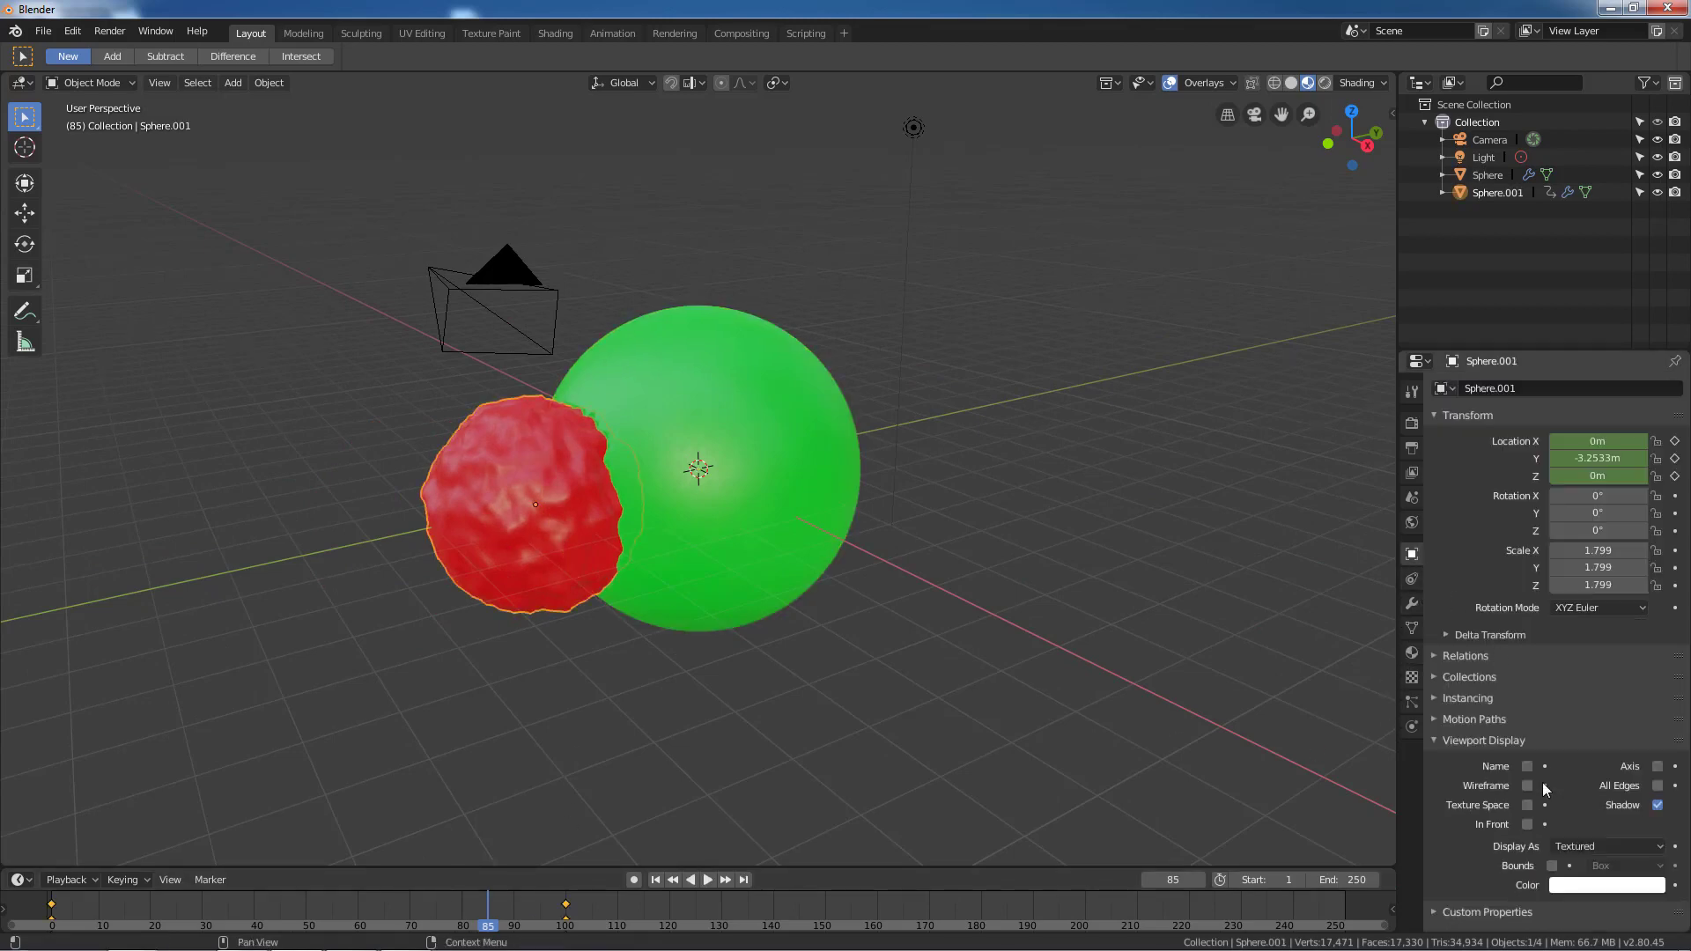
click(1574, 845)
key(Return)
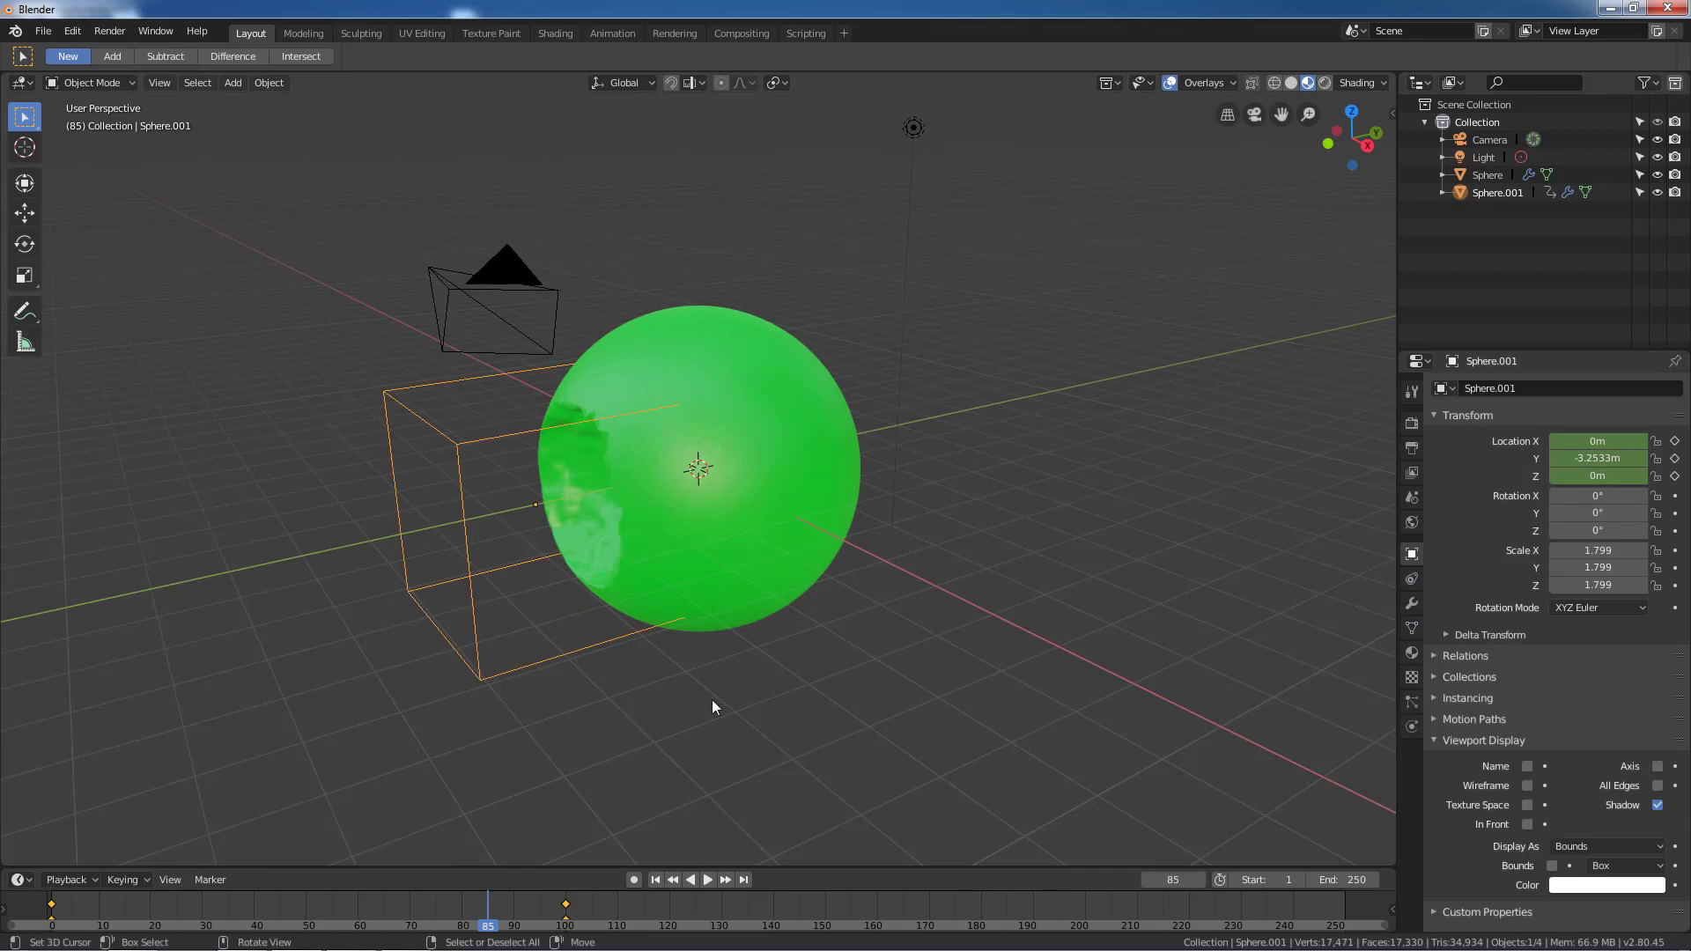
middle_drag(712, 700, 773, 674)
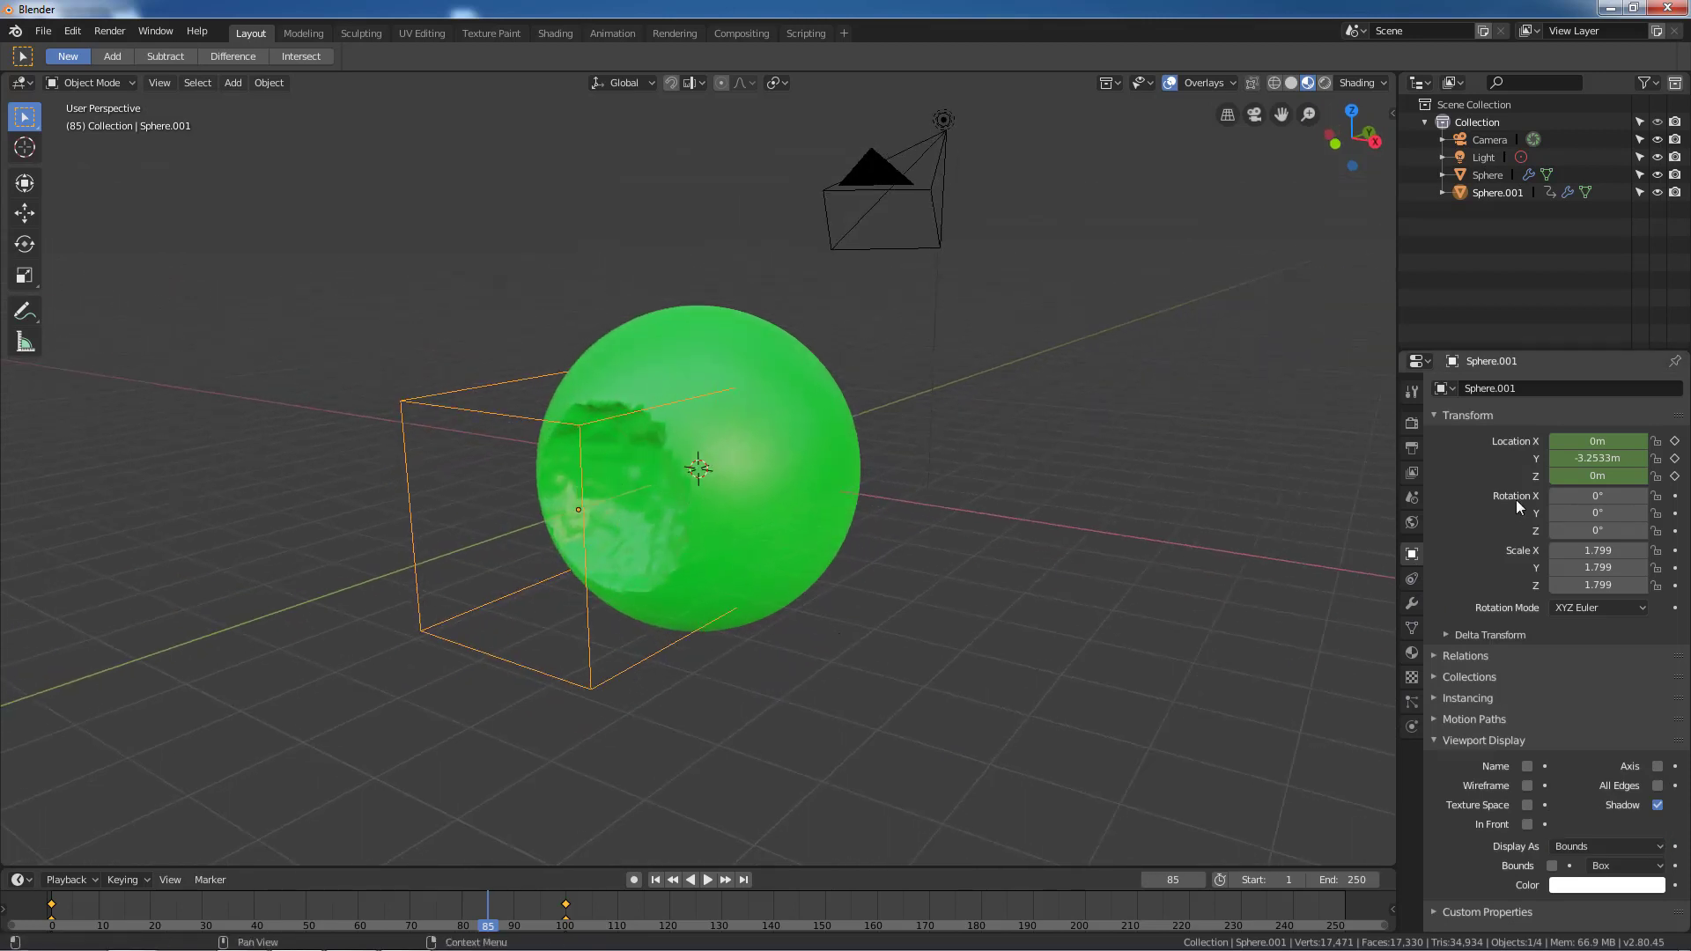
scroll(899, 716, down, 2)
middle_drag(906, 719, 761, 659)
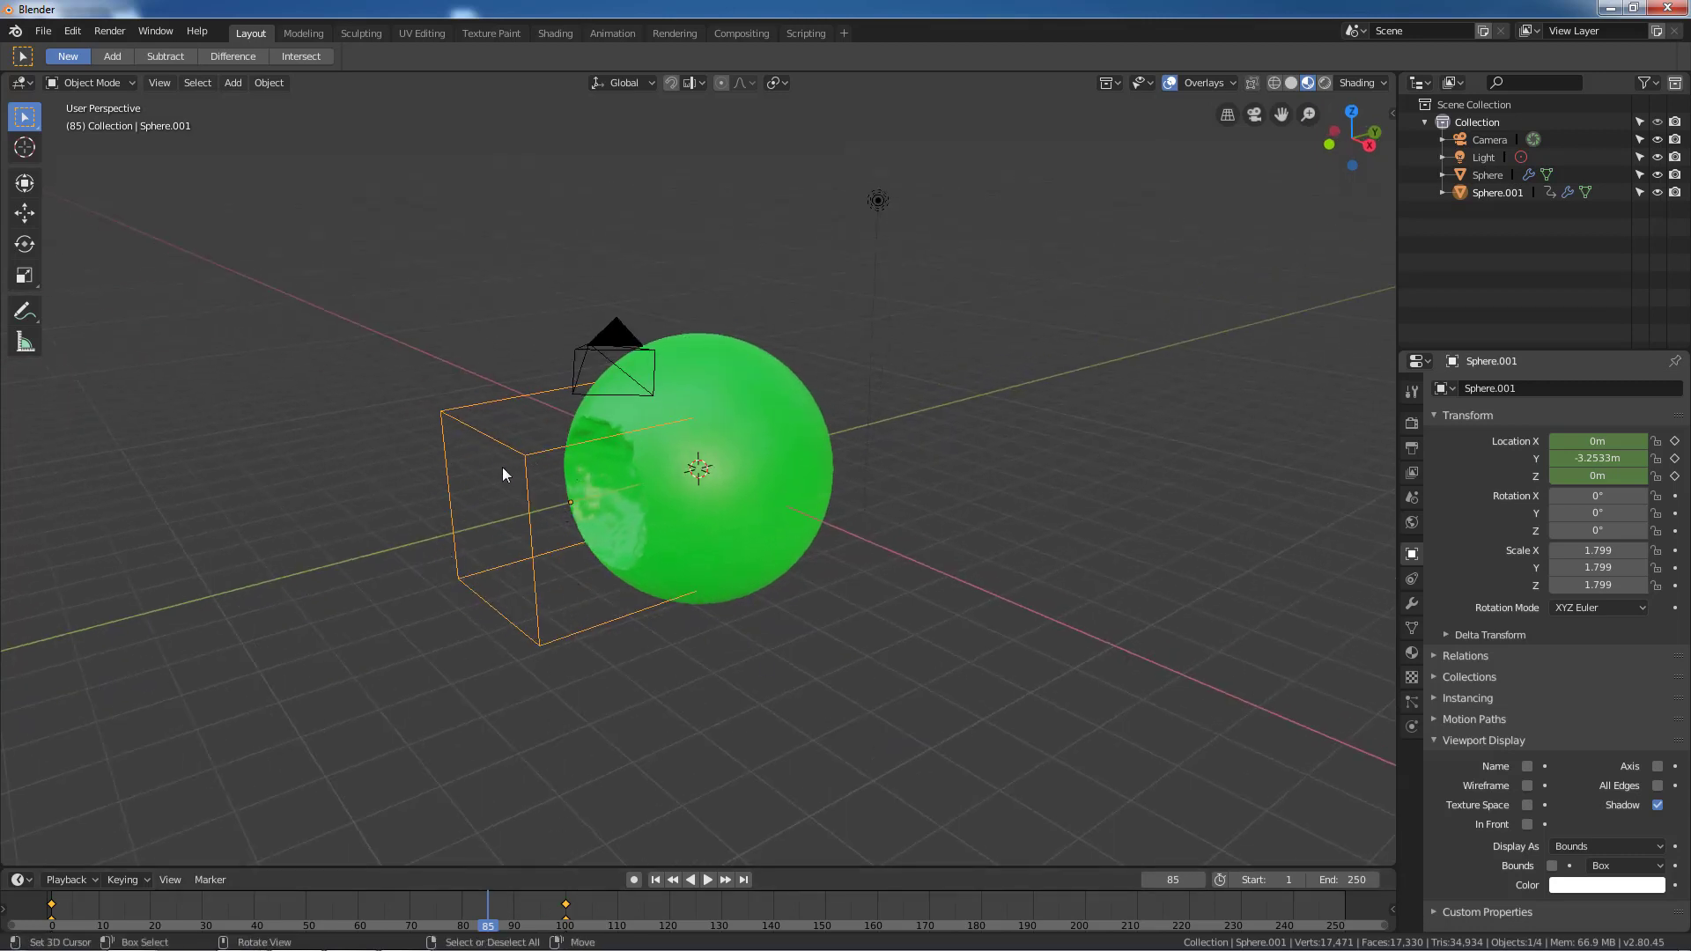
scroll(671, 640, up, 2)
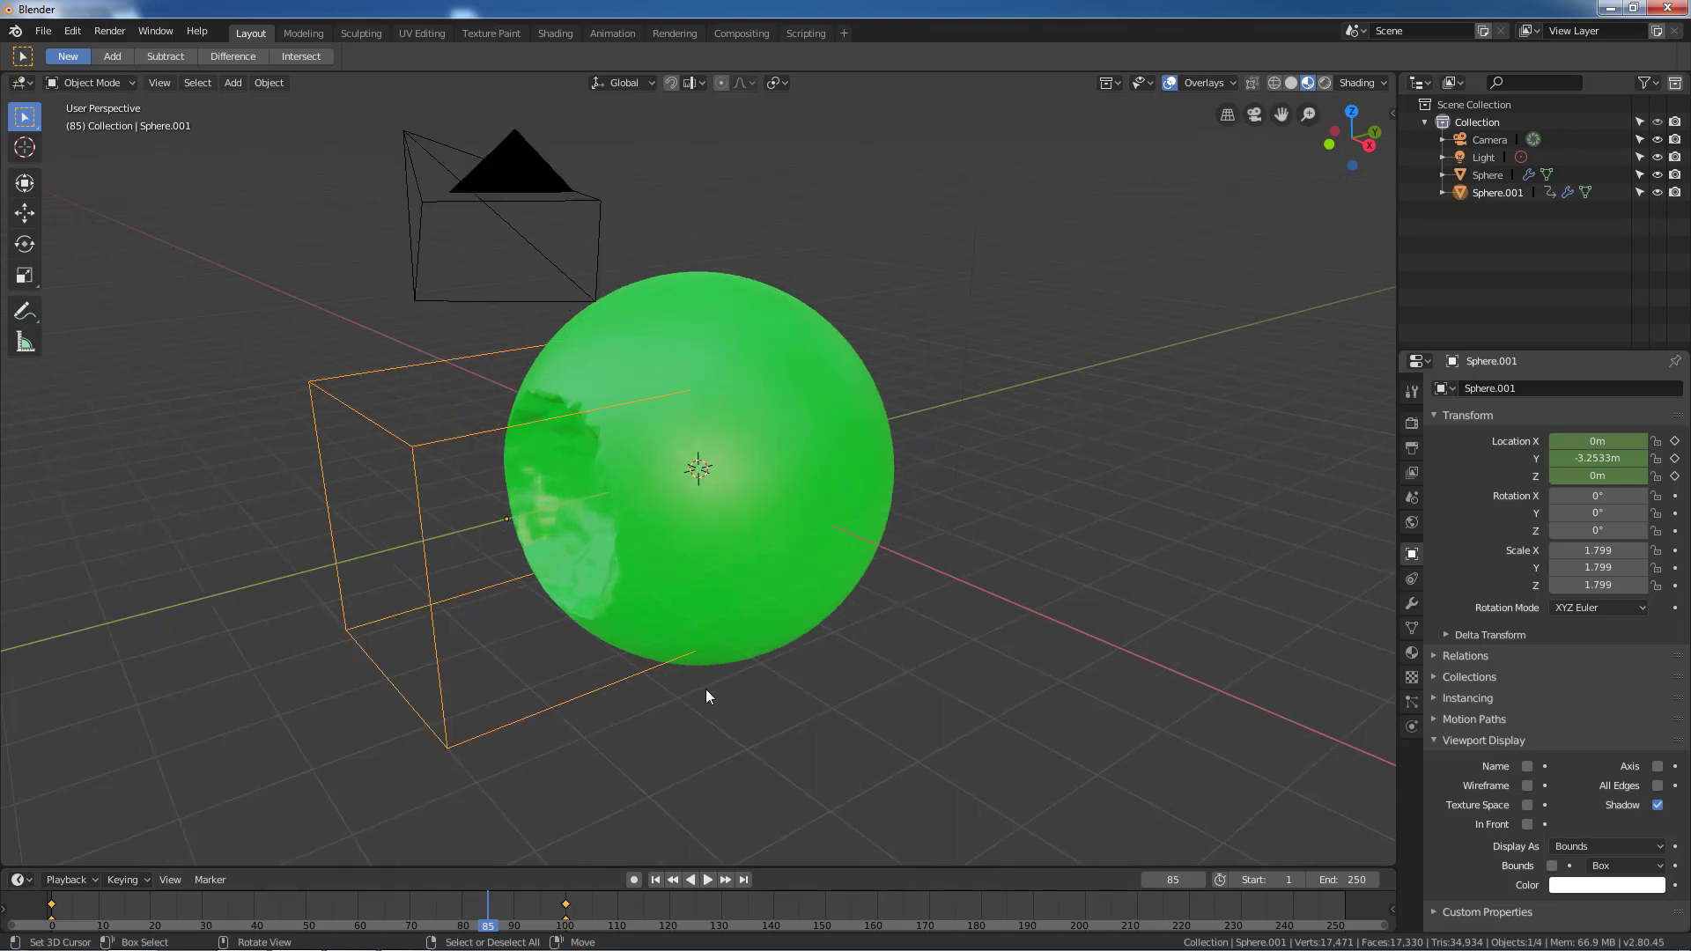
middle_drag(727, 720, 760, 703)
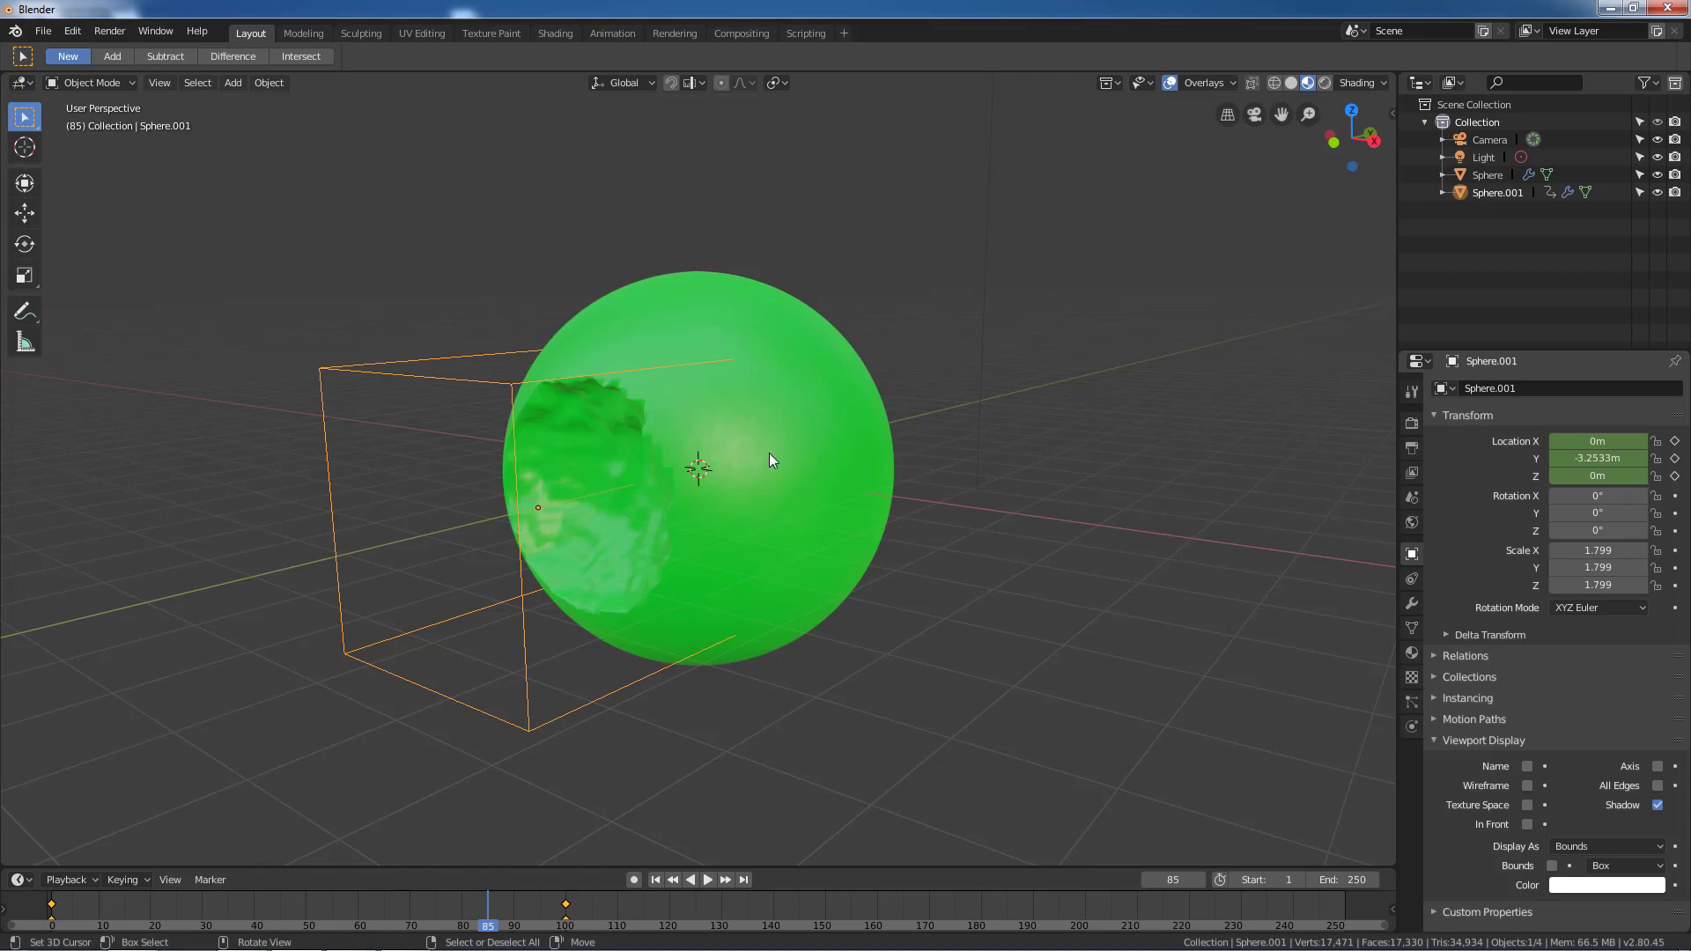
Add a second material slot to the green sphere and assign the red Material.001
click(727, 321)
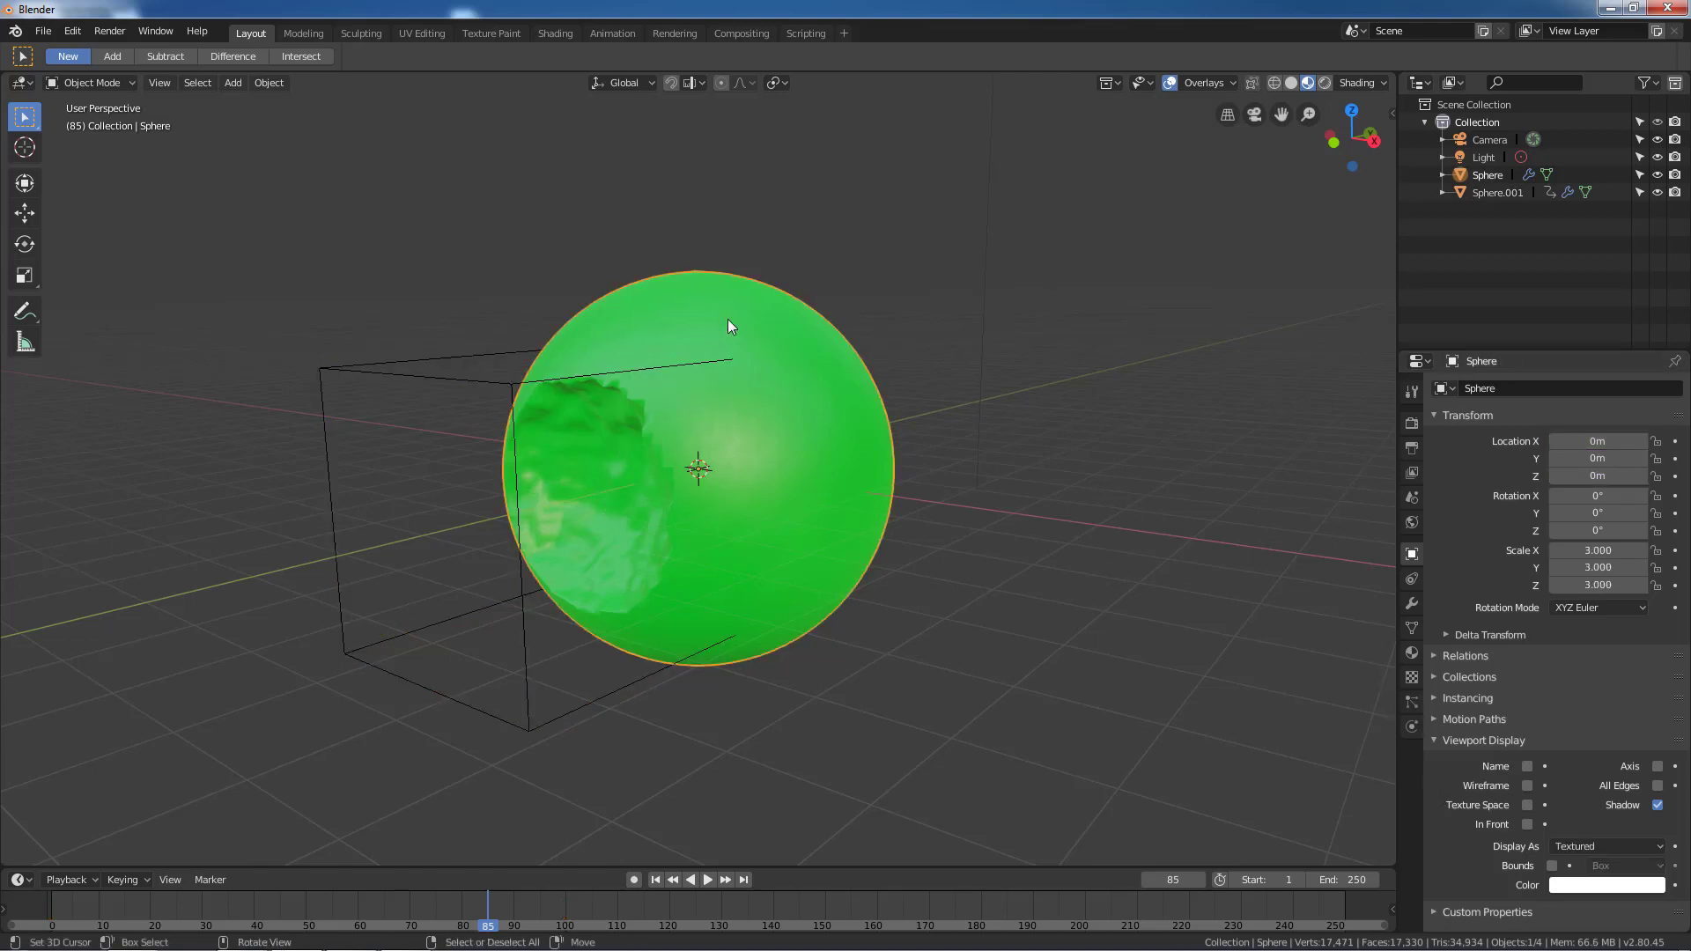
click(1411, 652)
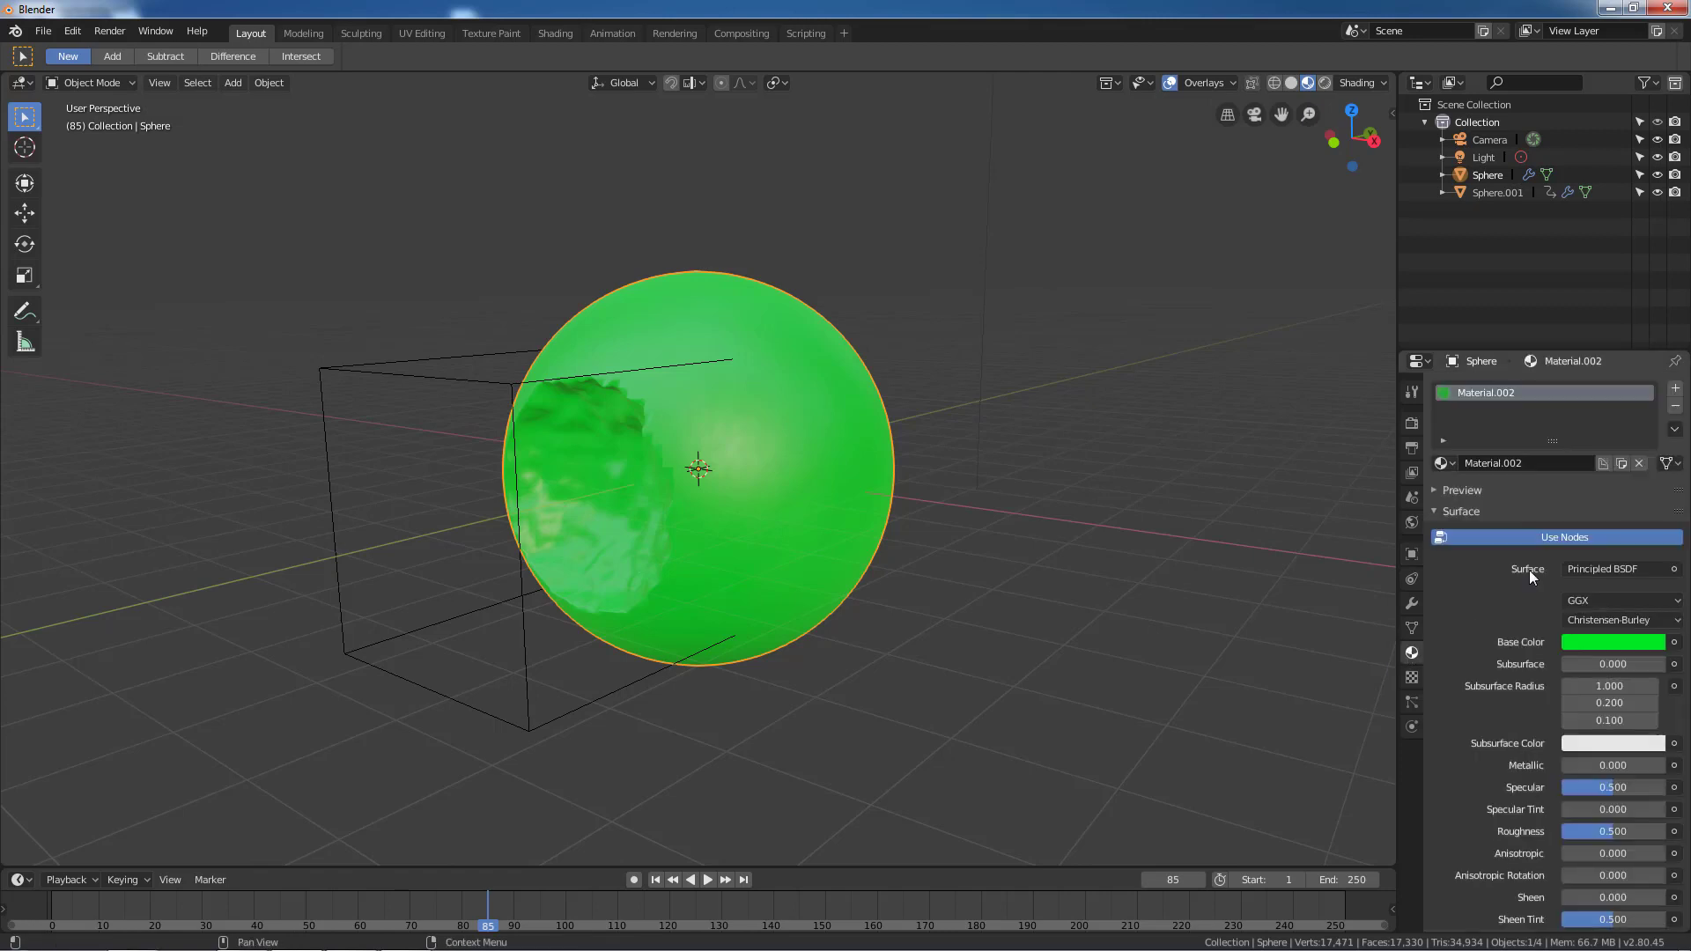
click(1677, 393)
click(1442, 499)
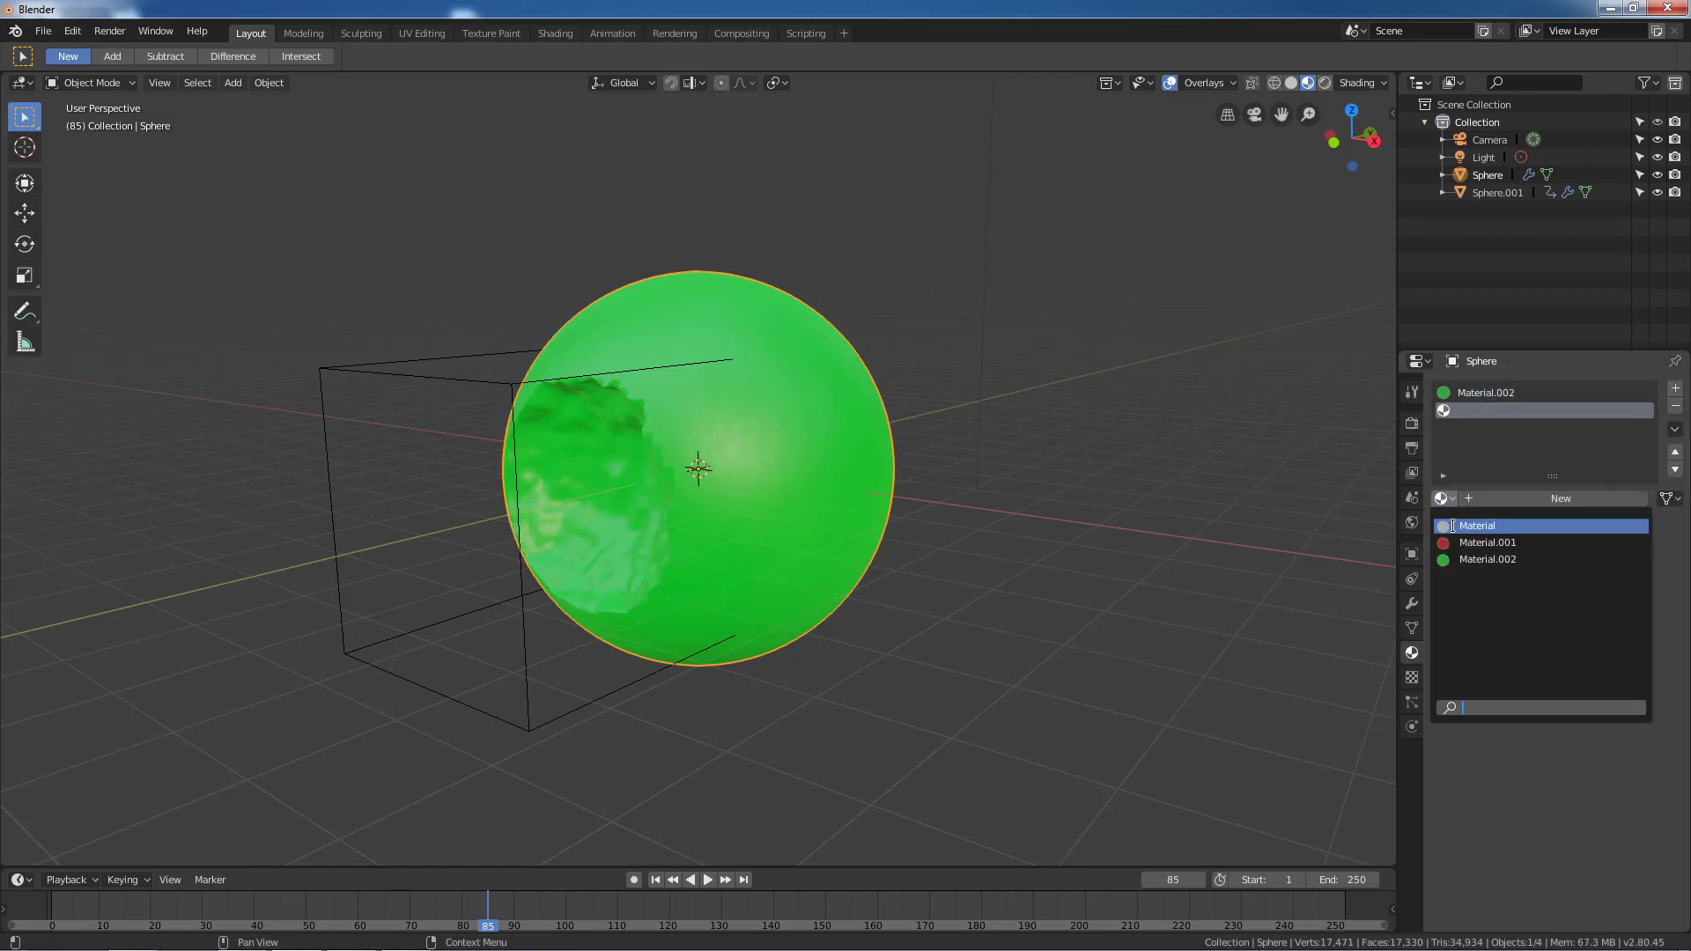
click(1457, 544)
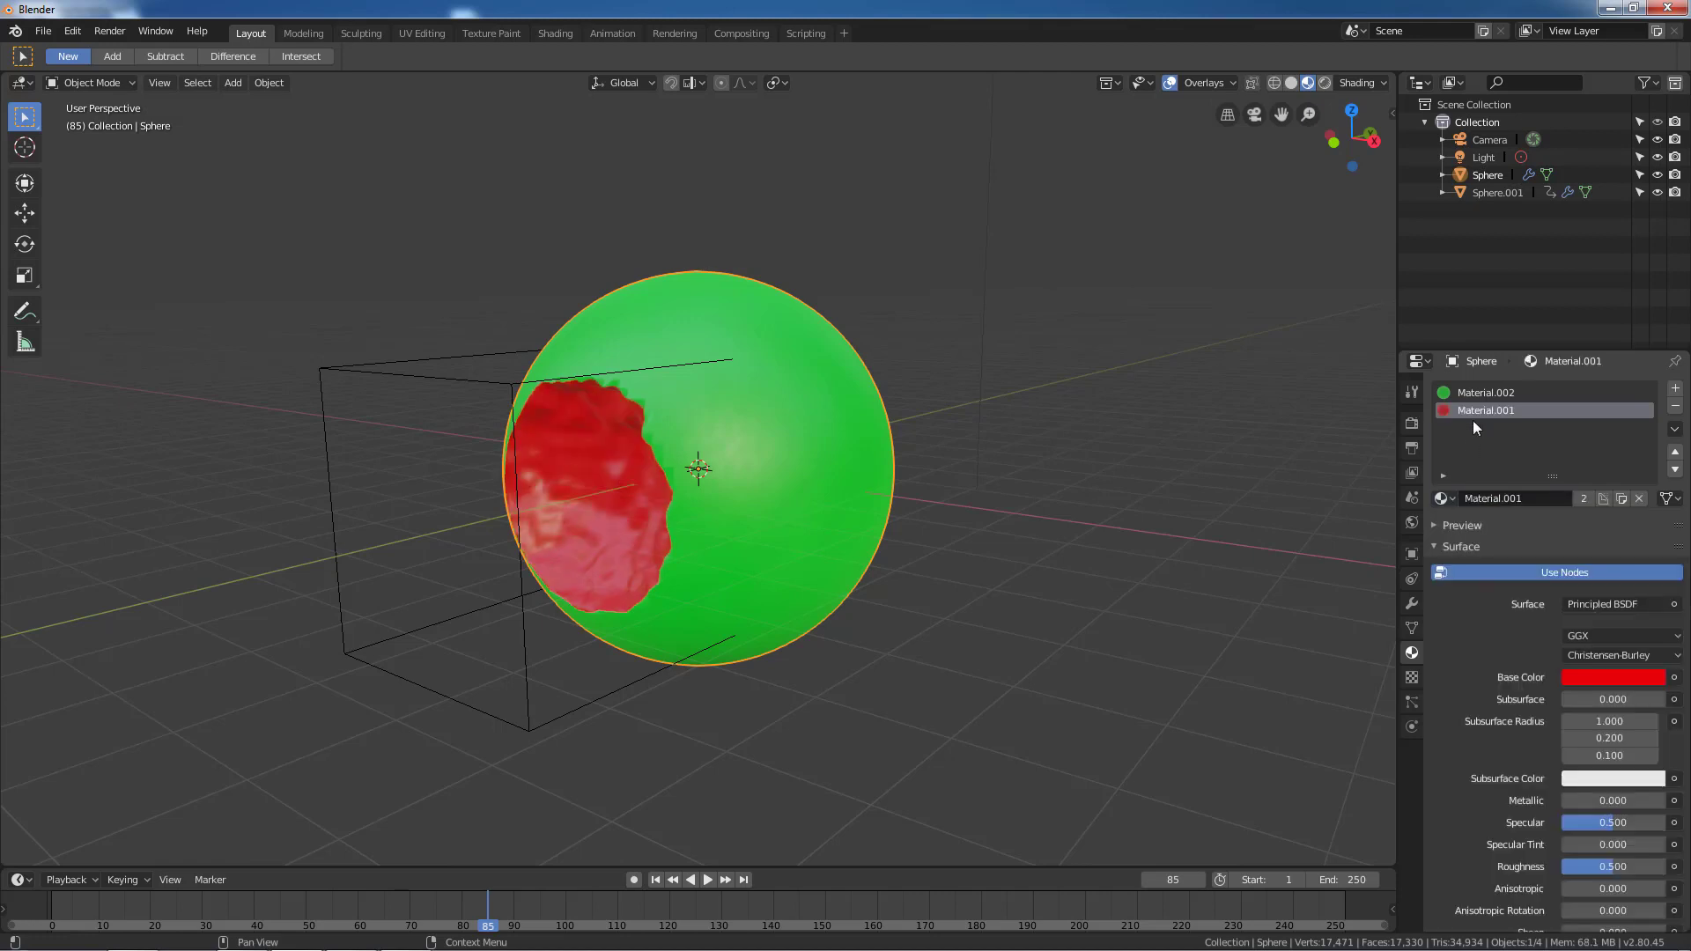
scroll(932, 616, down, 2)
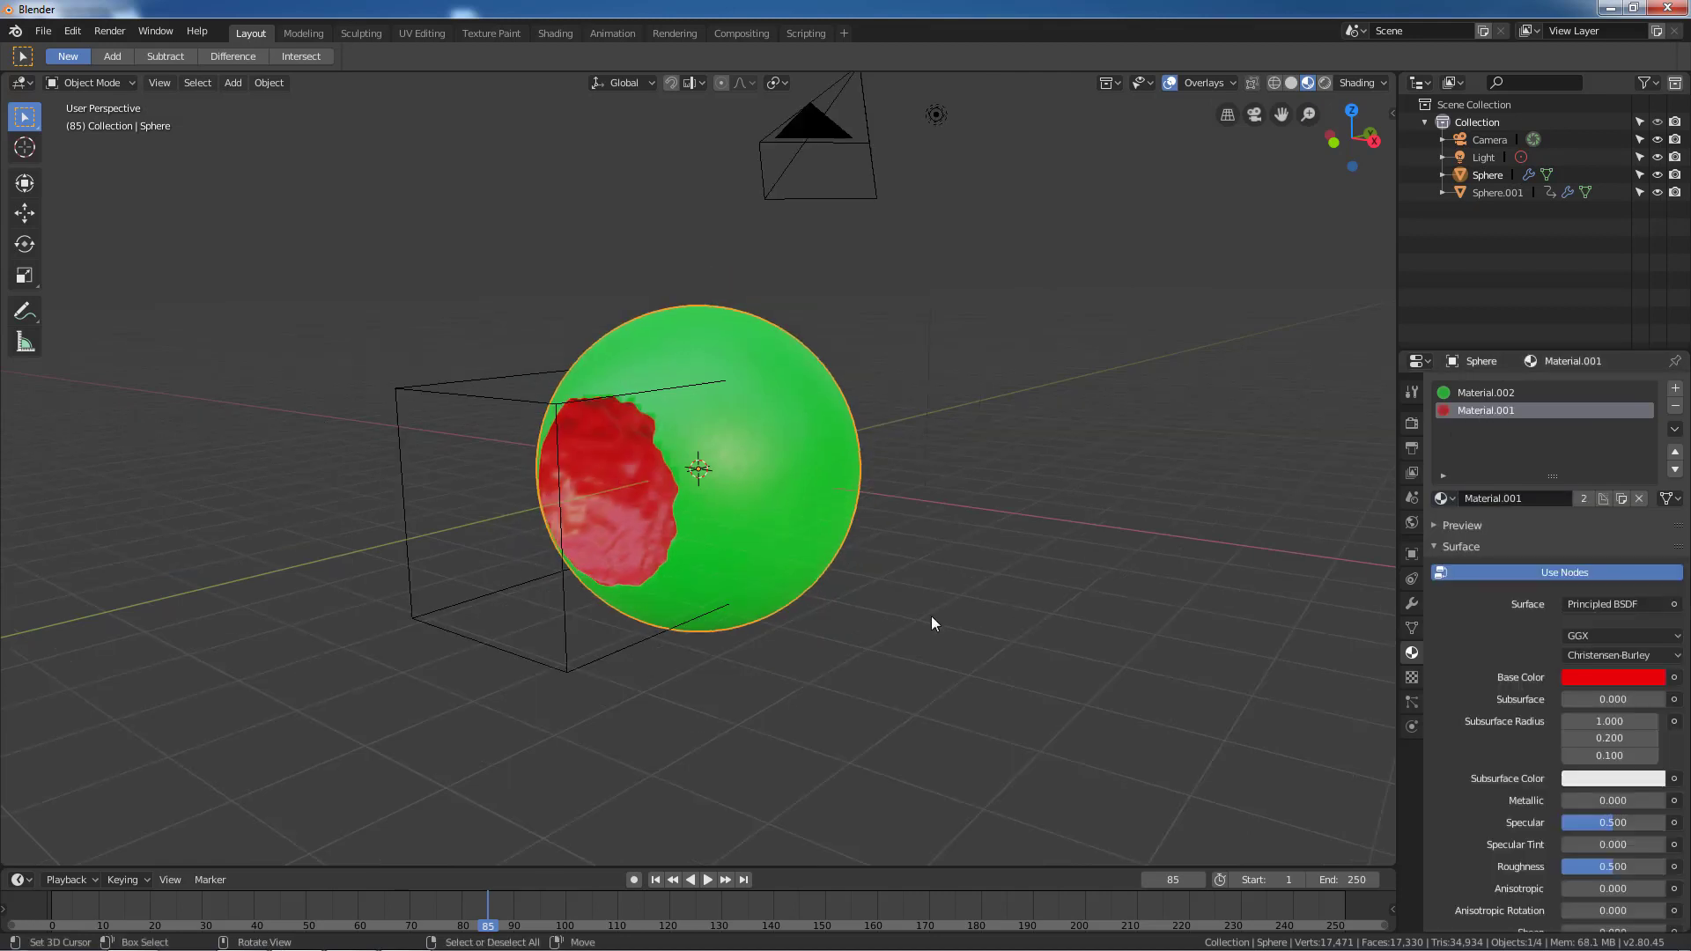
Play and scrub the animation to watch the red dent move, then open the file browser
click(571, 663)
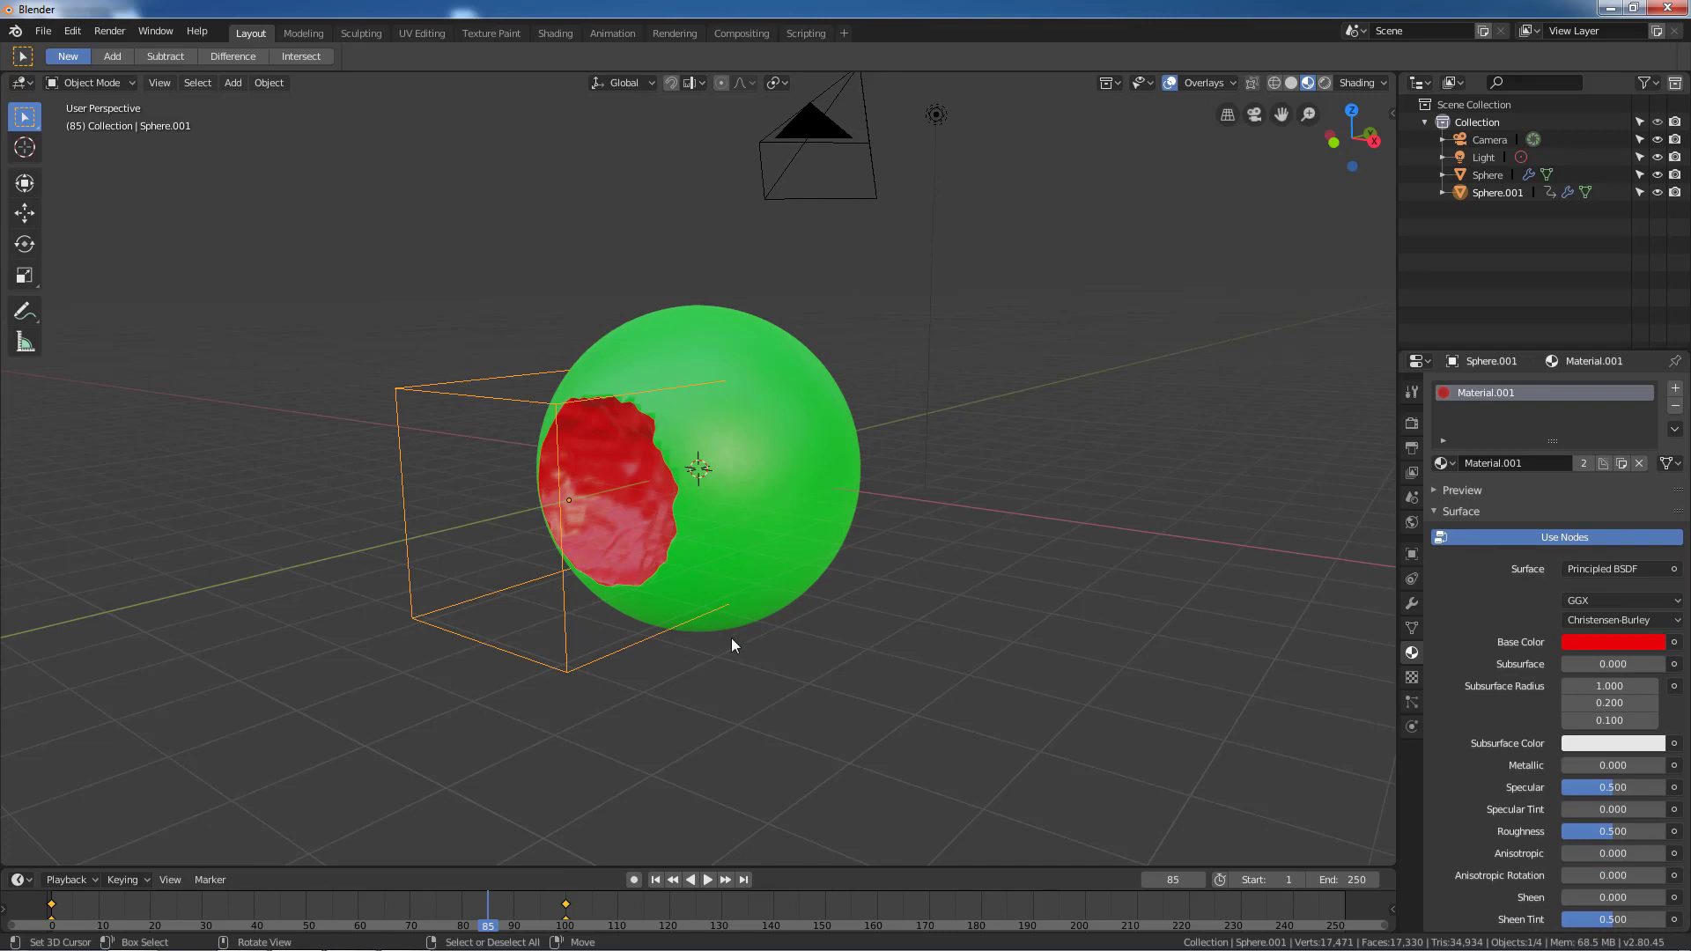
key(space)
drag(600, 895, 464, 923)
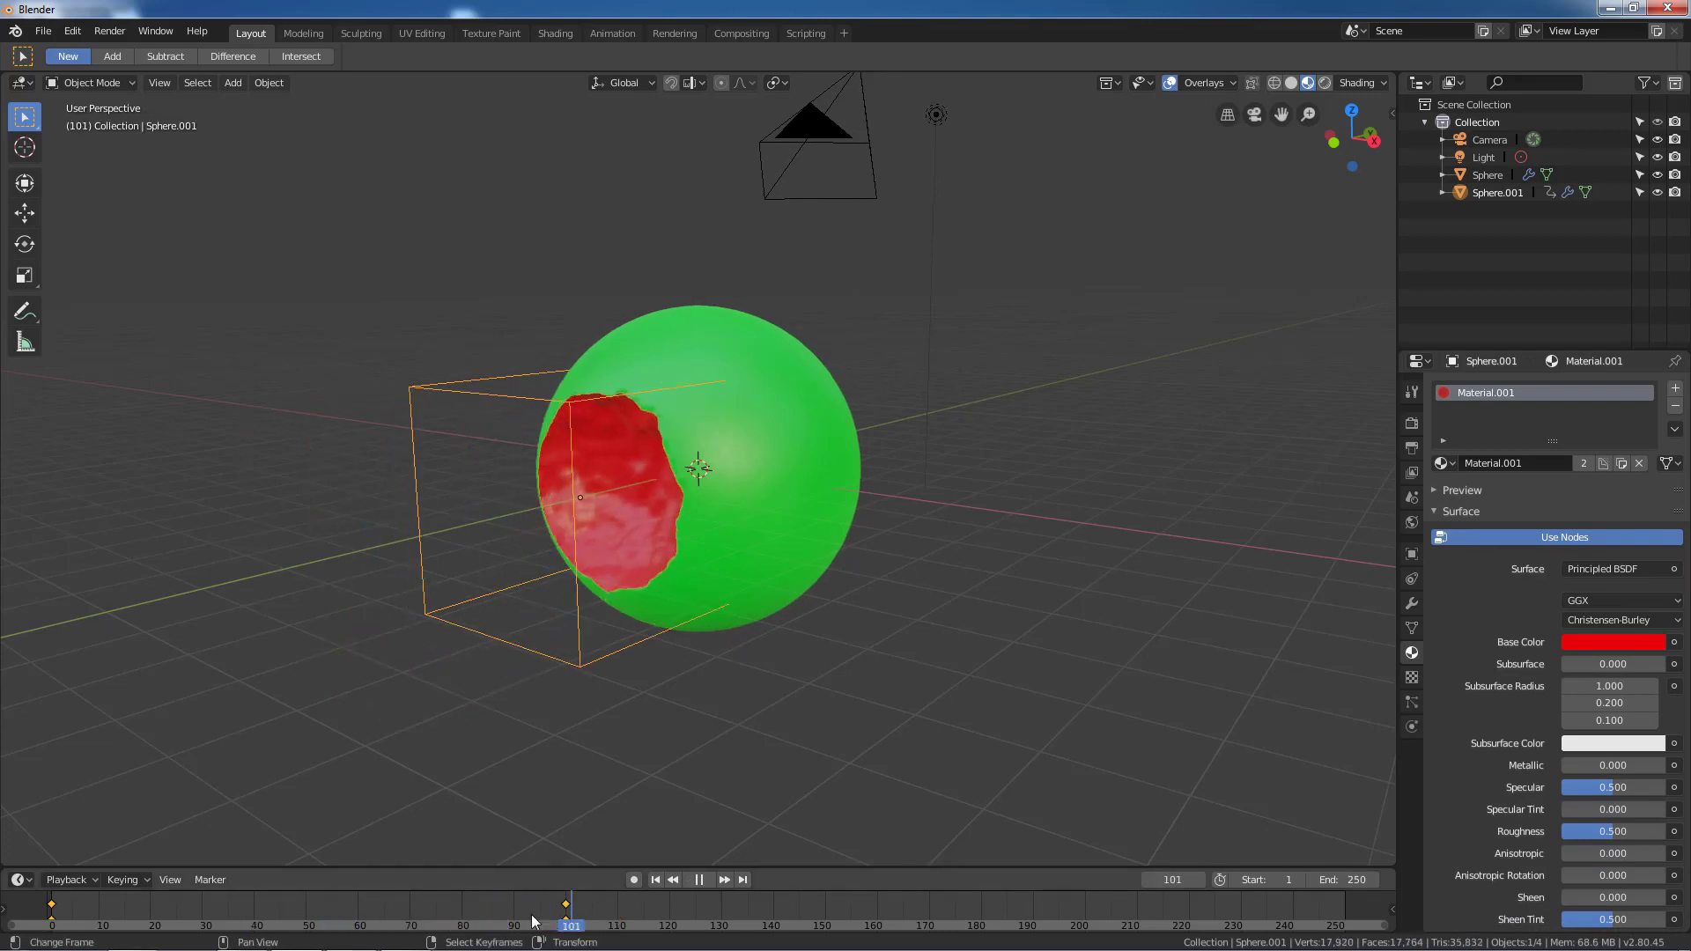
drag(357, 925, 334, 929)
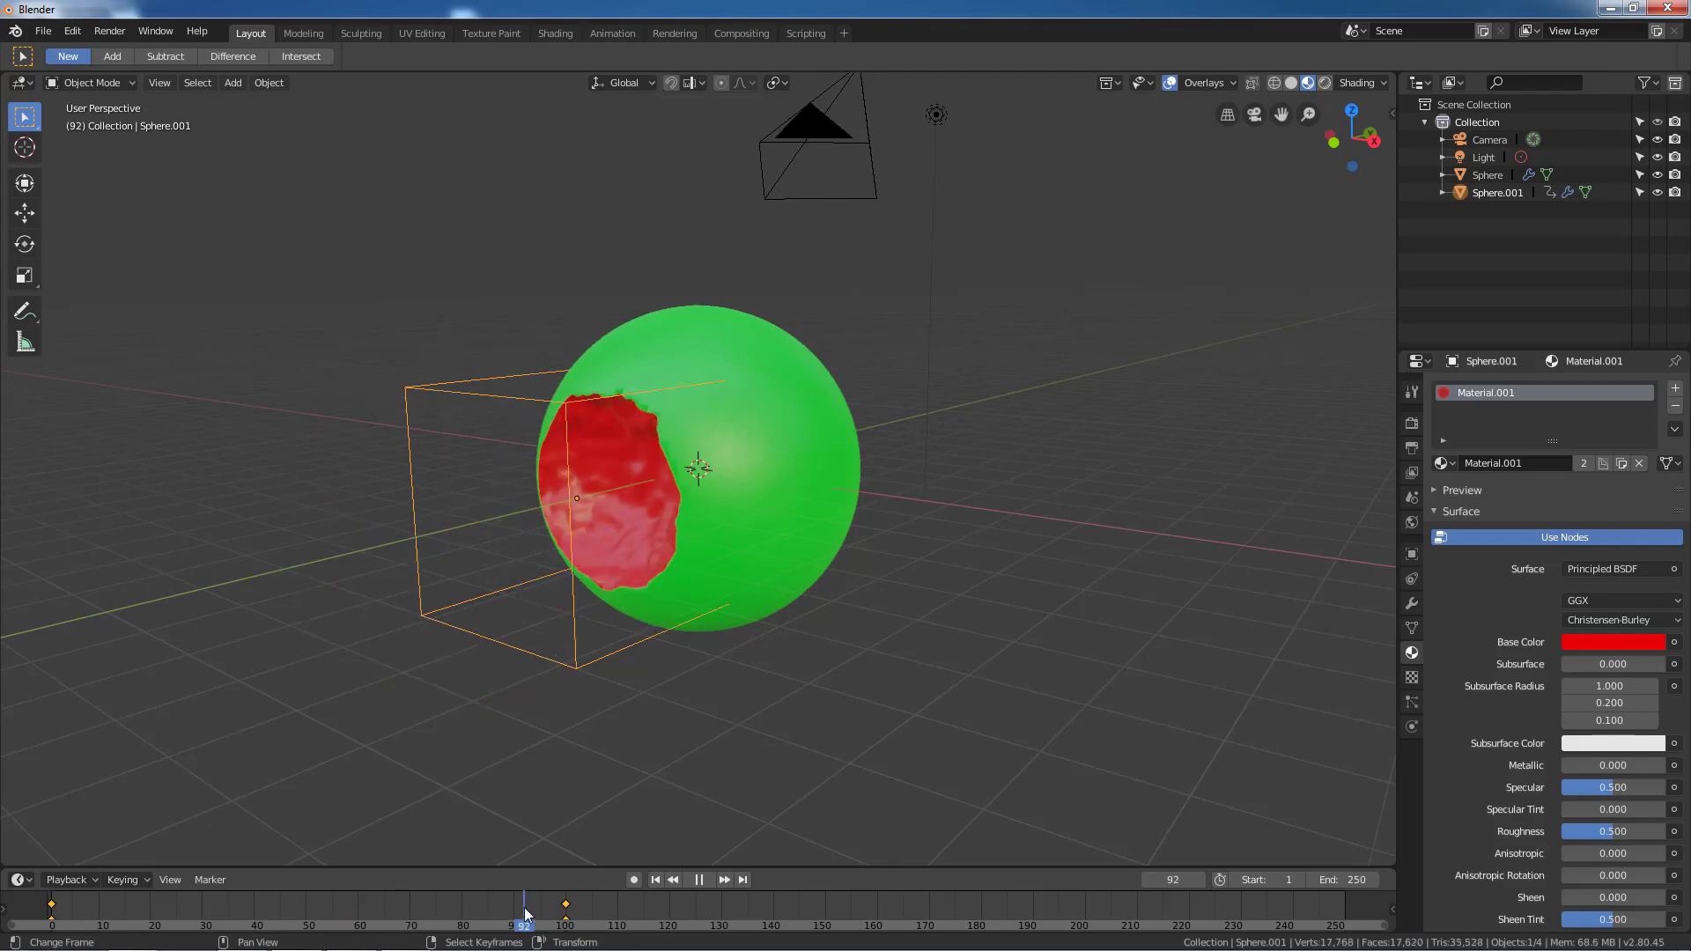
key(space)
mouse_move(744, 683)
middle_down()
mouse_move(917, 607)
mouse_move(755, 606)
mouse_move(876, 602)
mouse_move(780, 599)
middle_up()
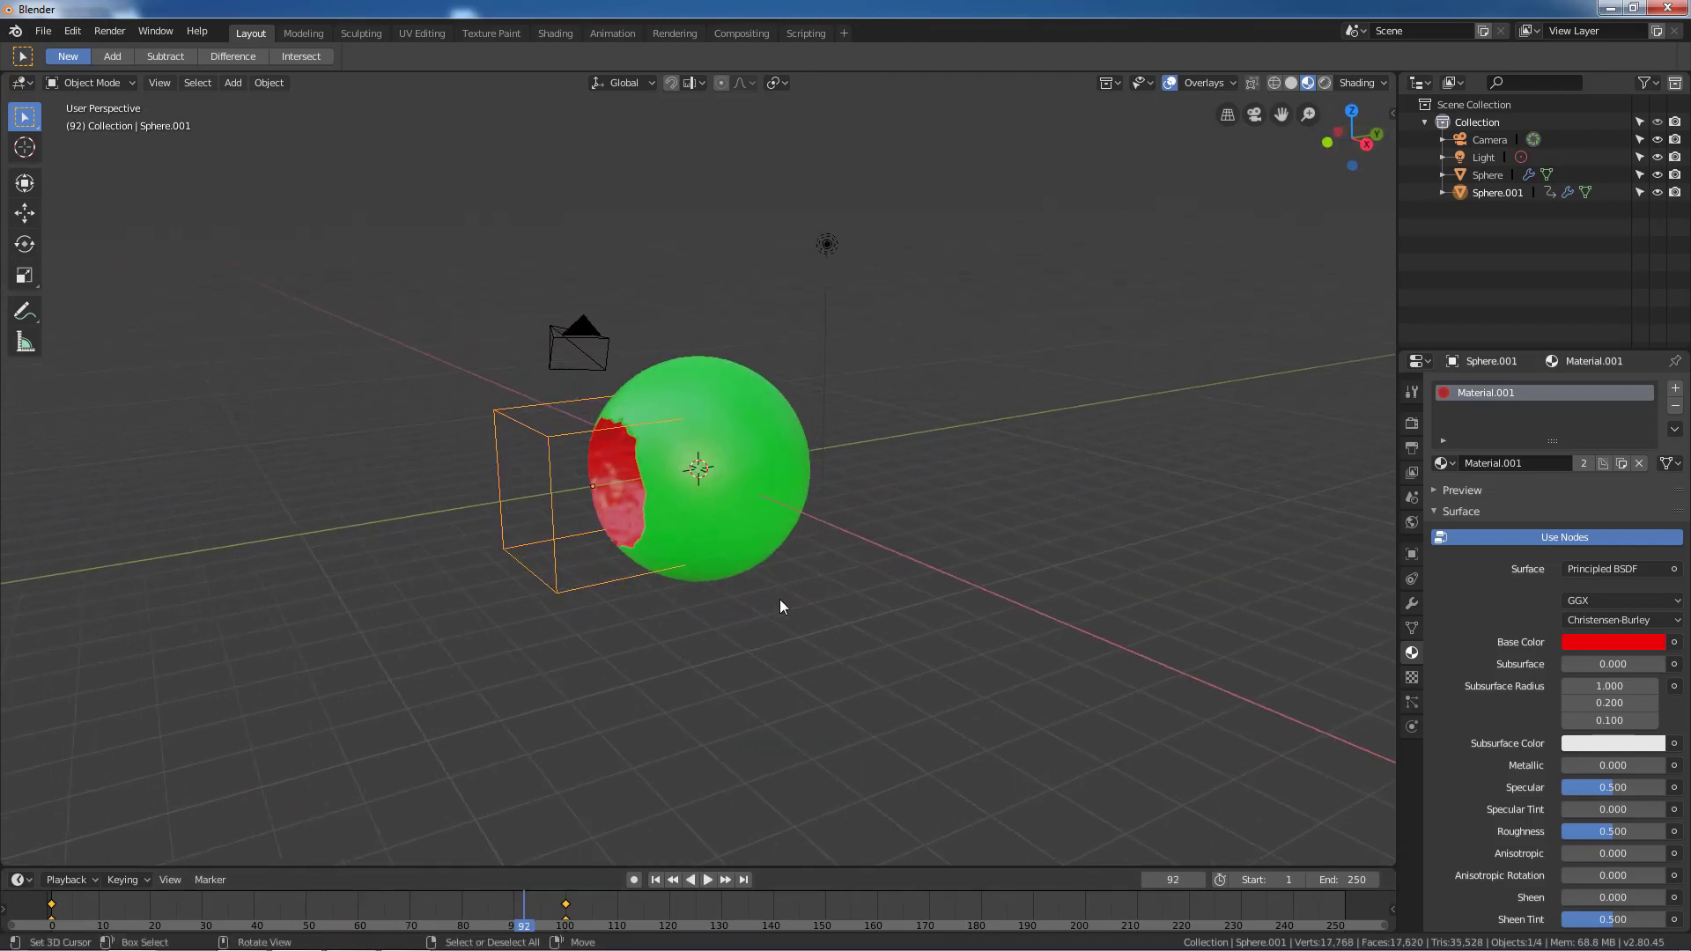
key(ctrl+o)
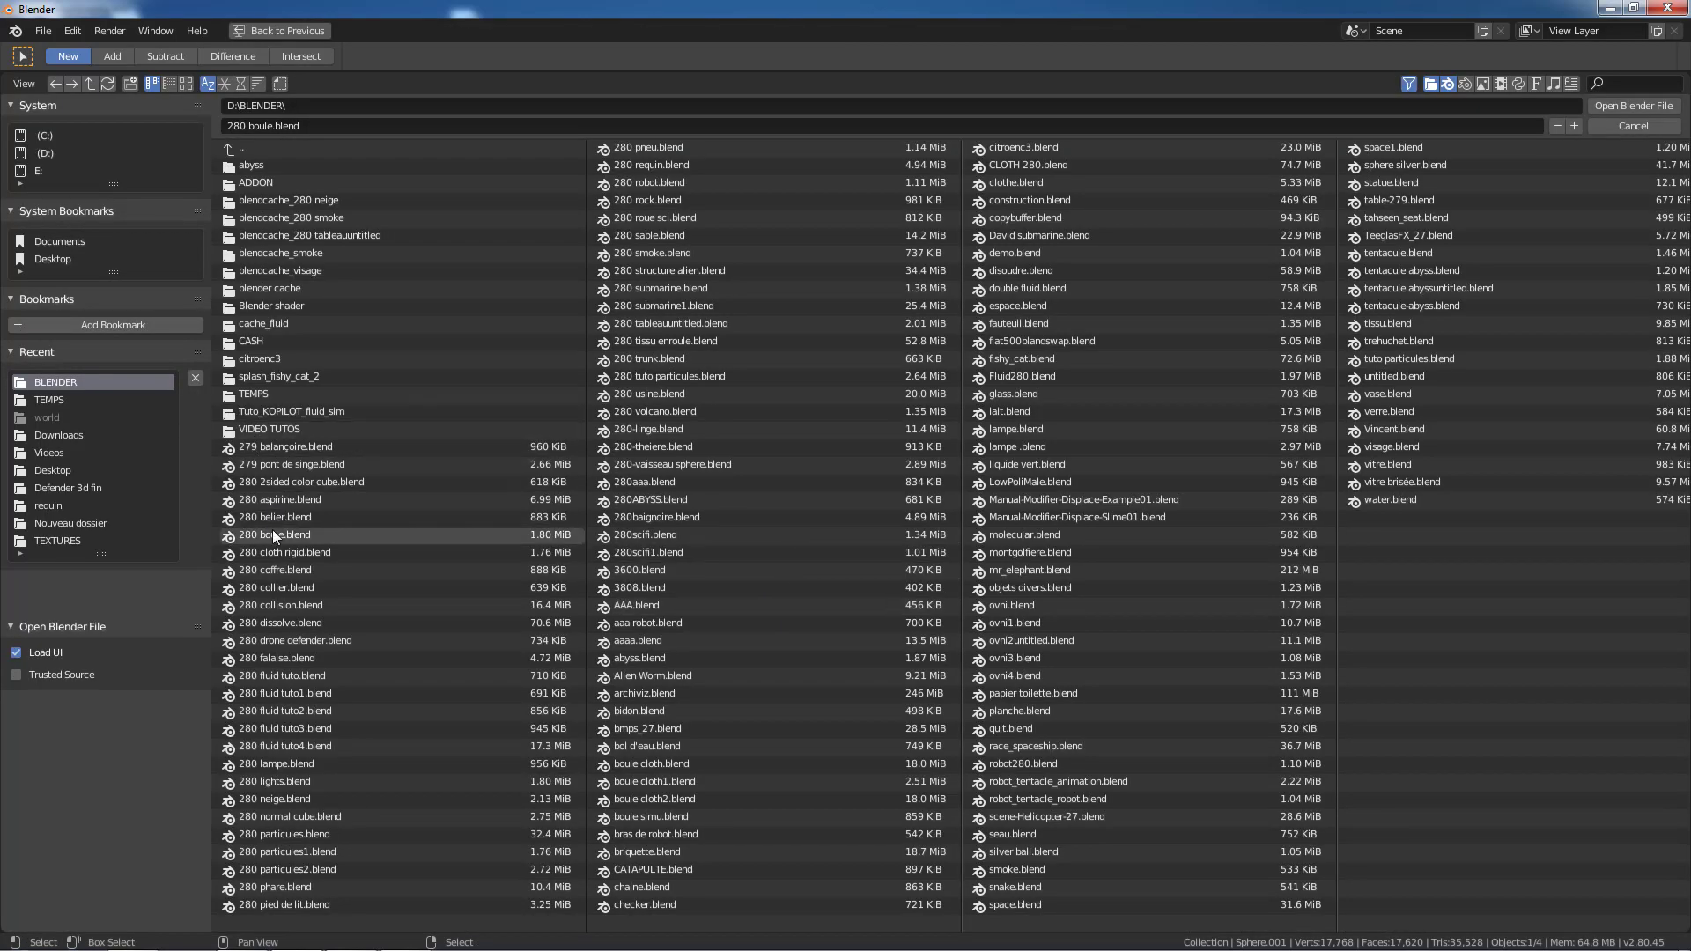
Open 280 boule.blend, use Material Preview shading, leave camera view, and enable overlays
double_click(282, 533)
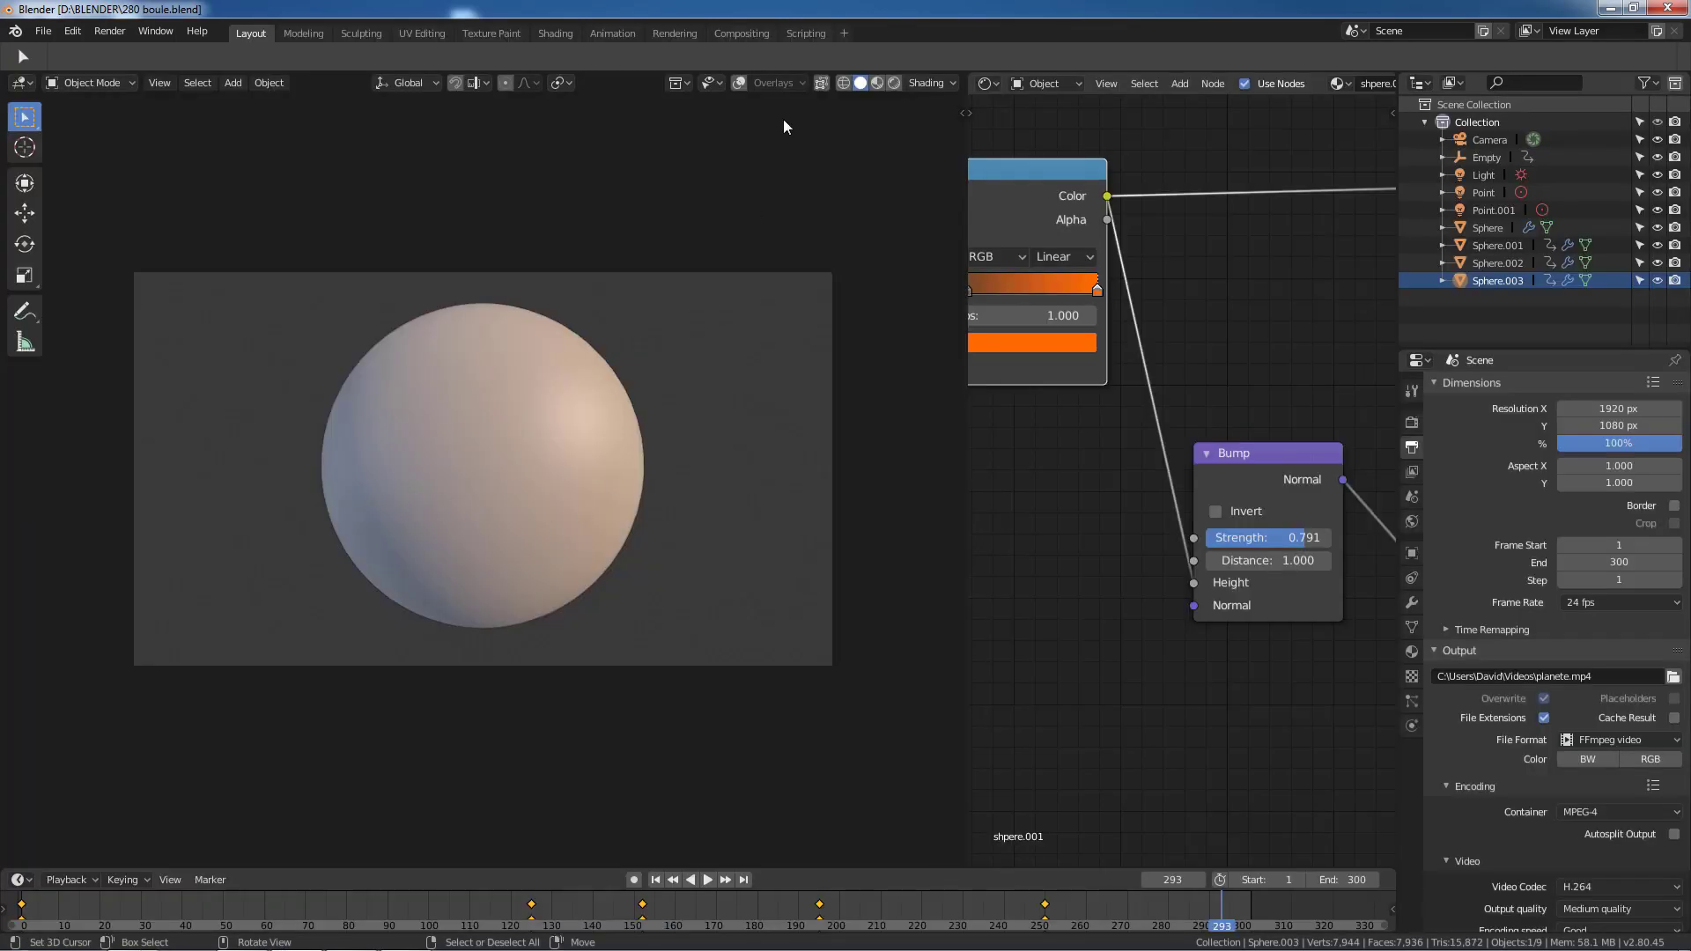
click(876, 82)
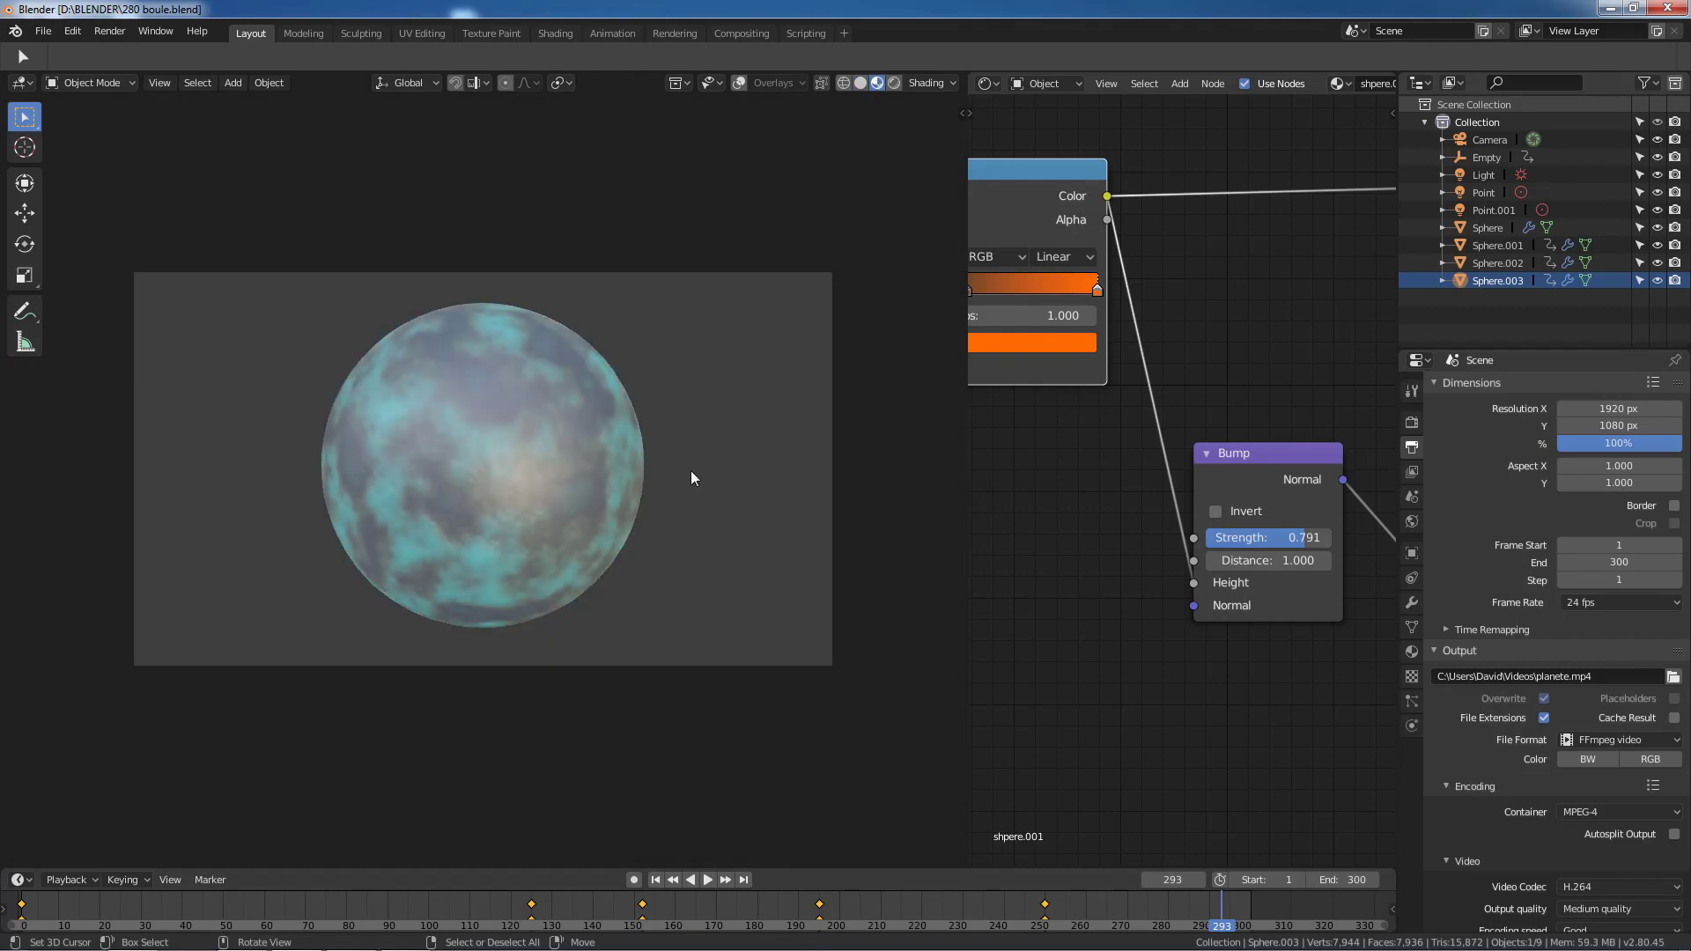
key(KP_0)
scroll(691, 470, down, 2)
scroll(680, 485, down, 2)
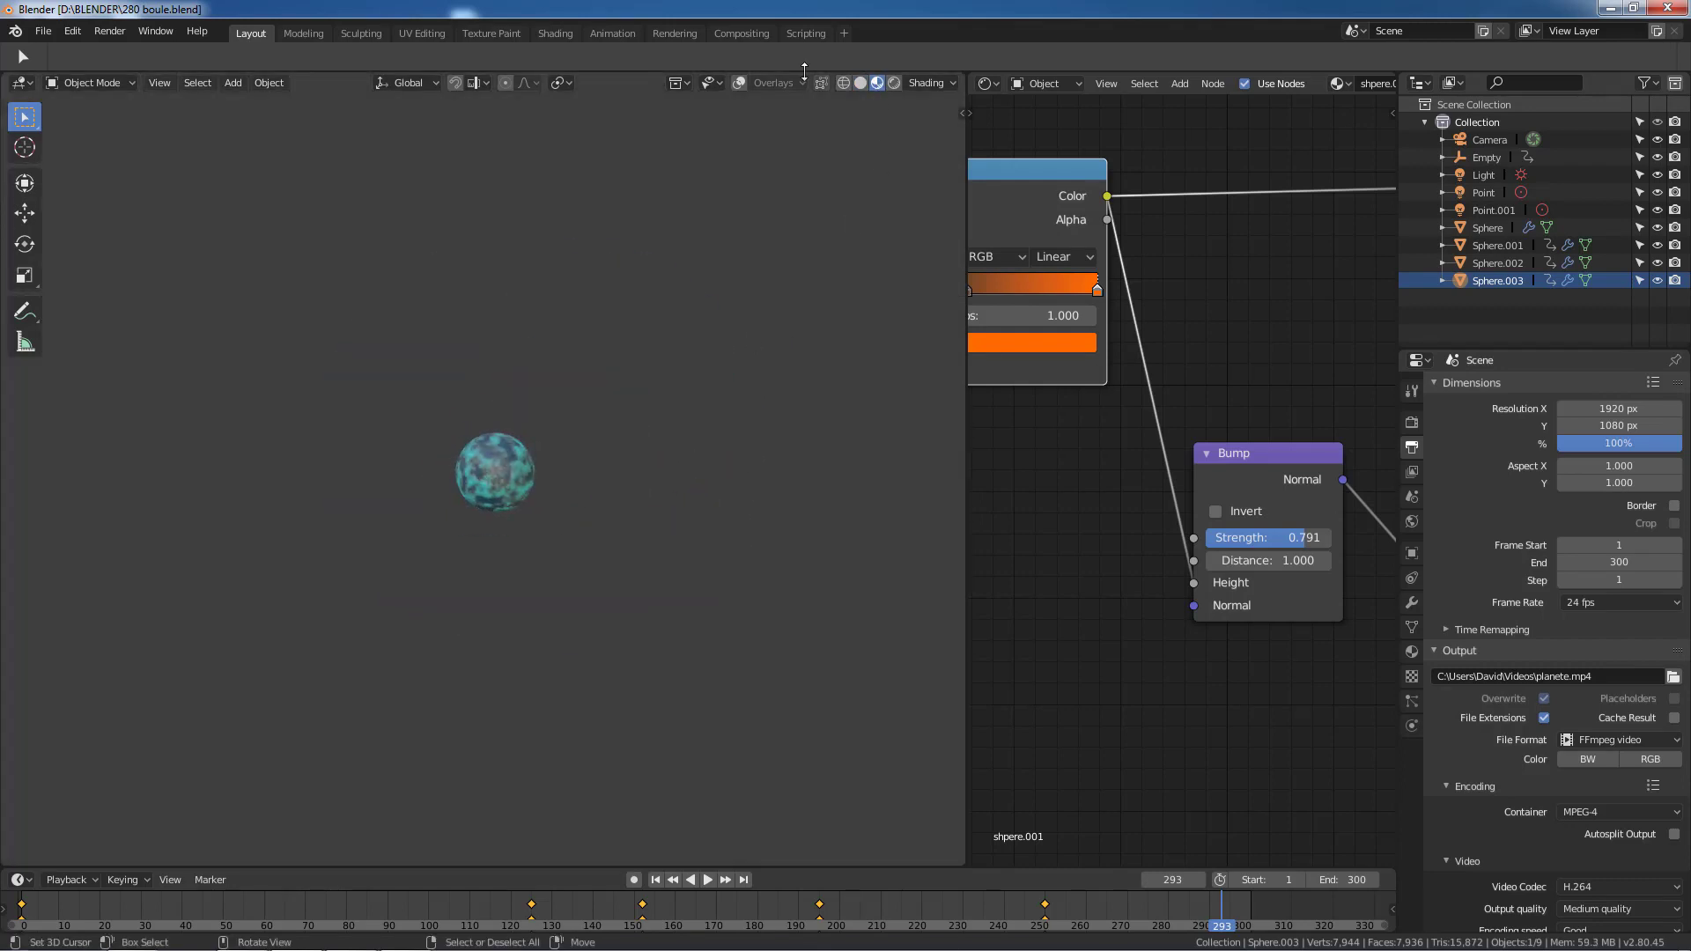
click(738, 83)
scroll(622, 463, up, 4)
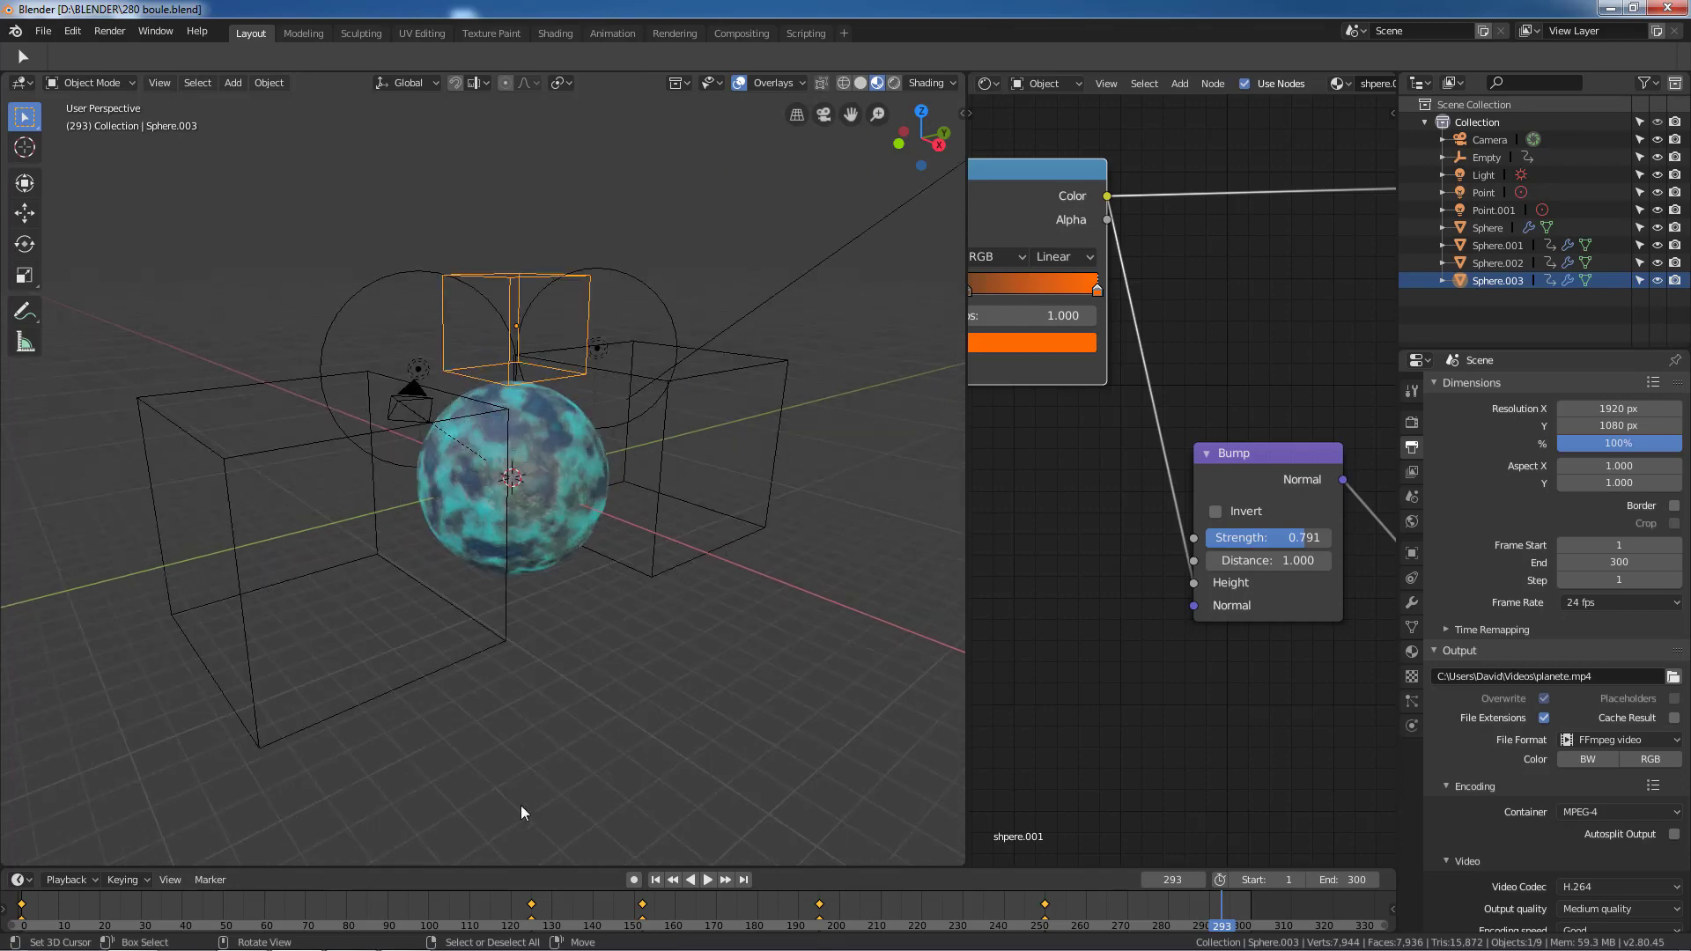
Play the animation from an earlier frame, stopping at frame 112, and show the properties panel
click(115, 911)
key(space)
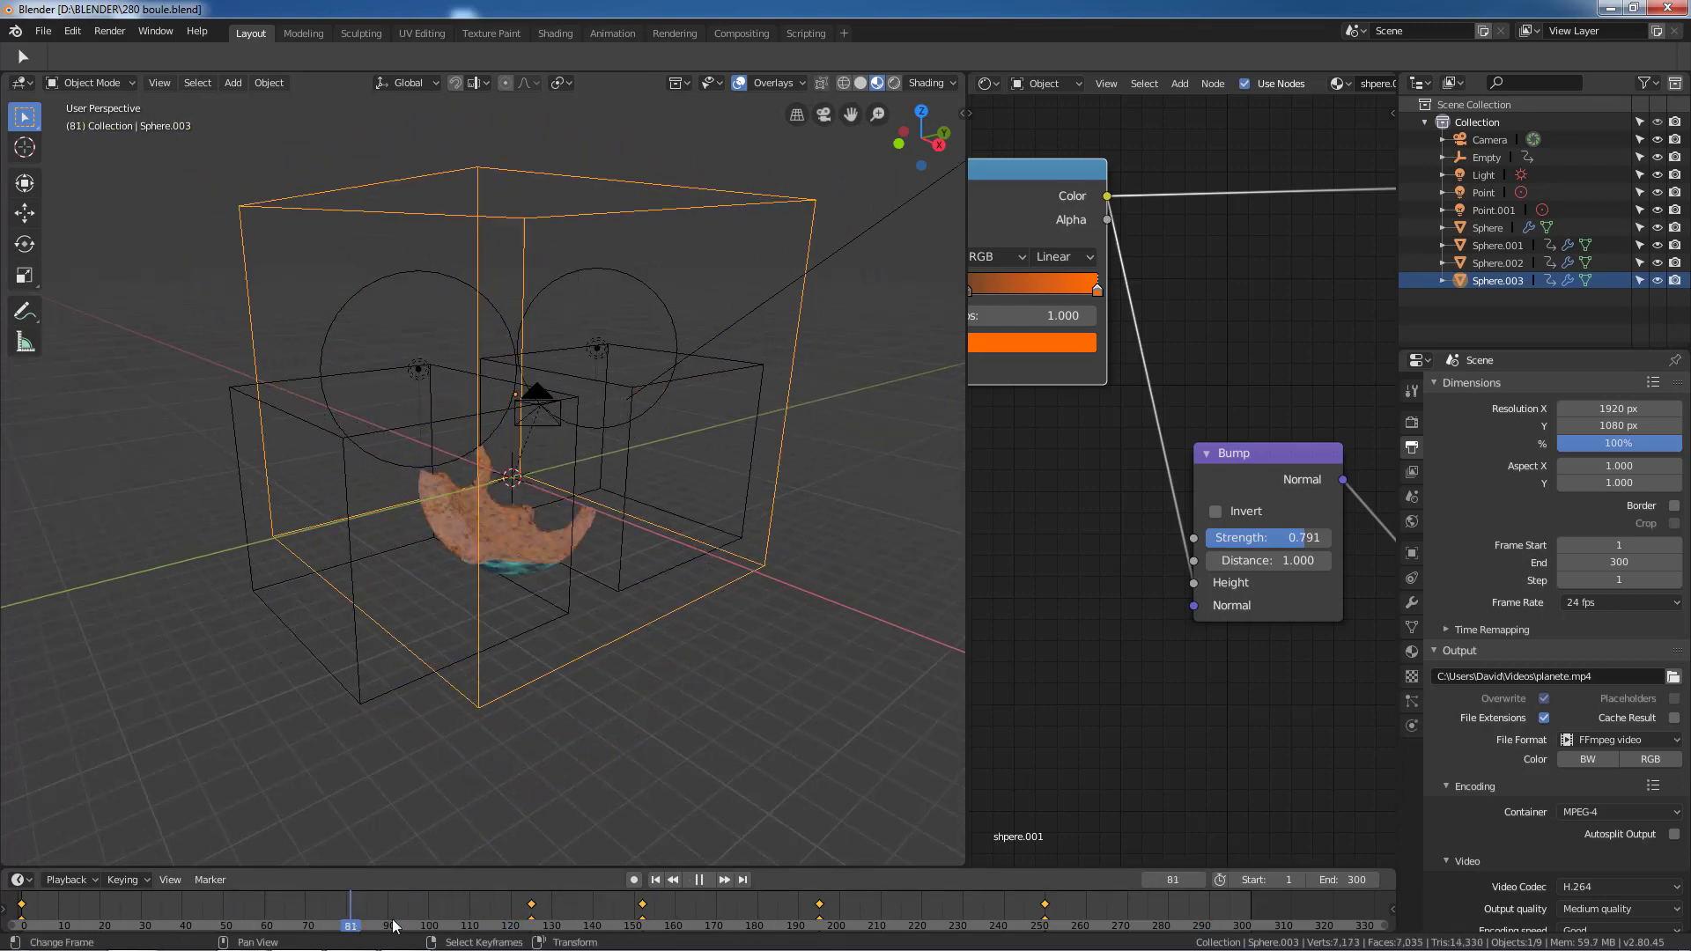
key(space)
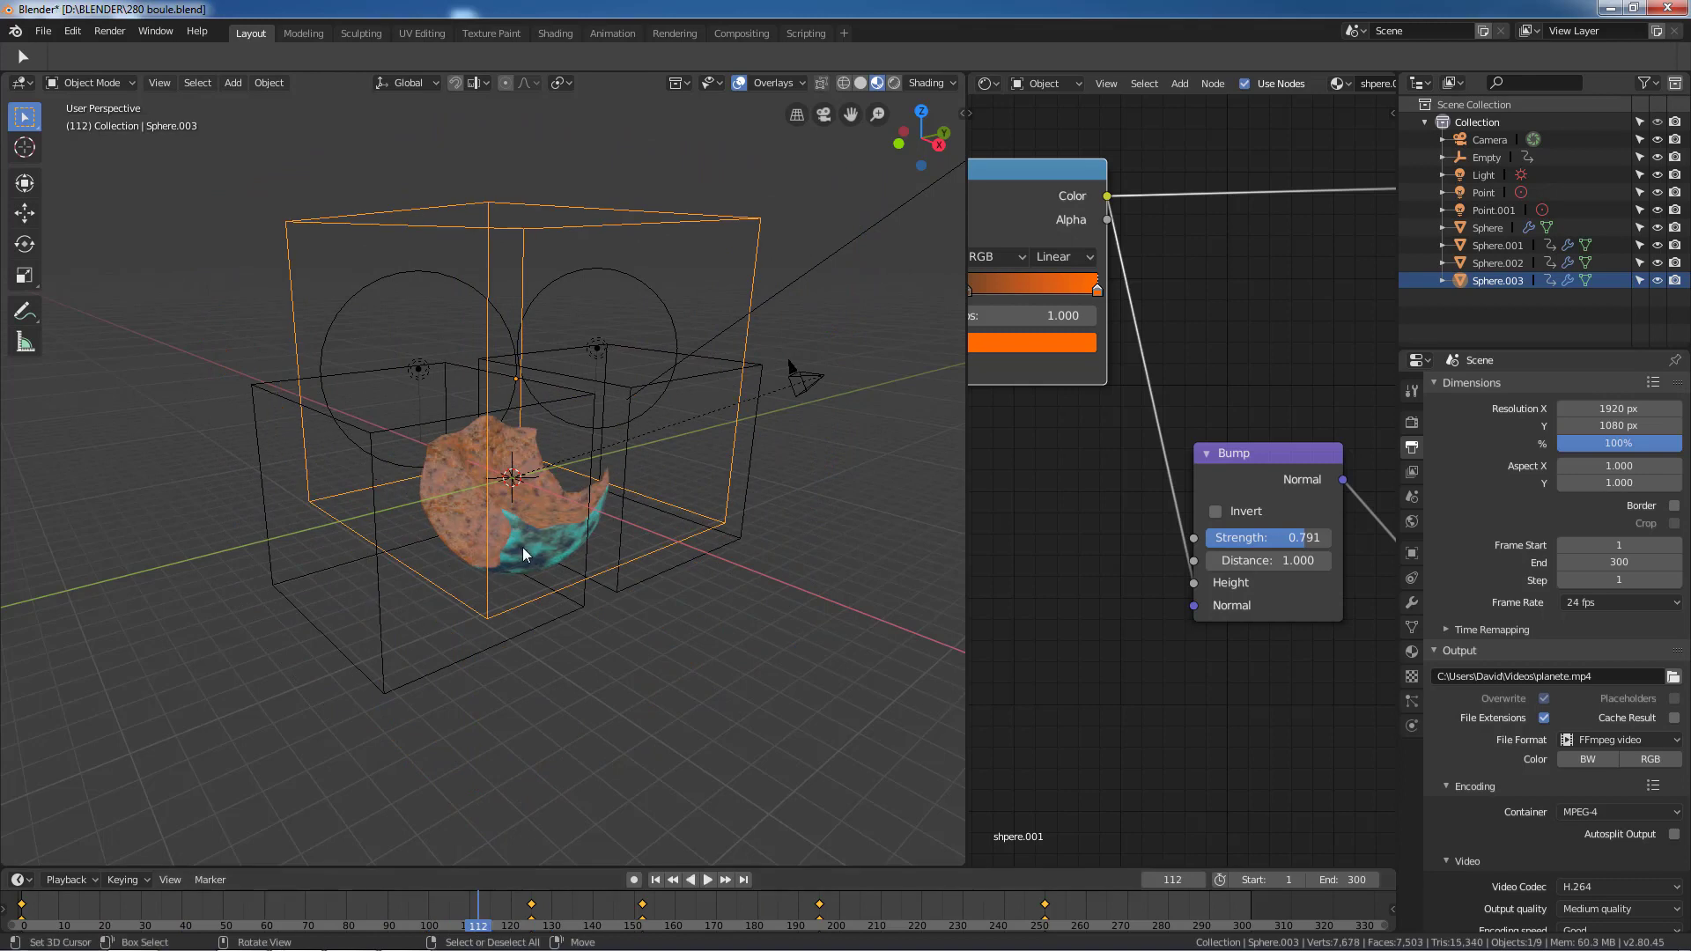
click(1411, 656)
Set Sphere.003 and Sphere.002 to display as Textured instead of bounding boxes
click(1413, 553)
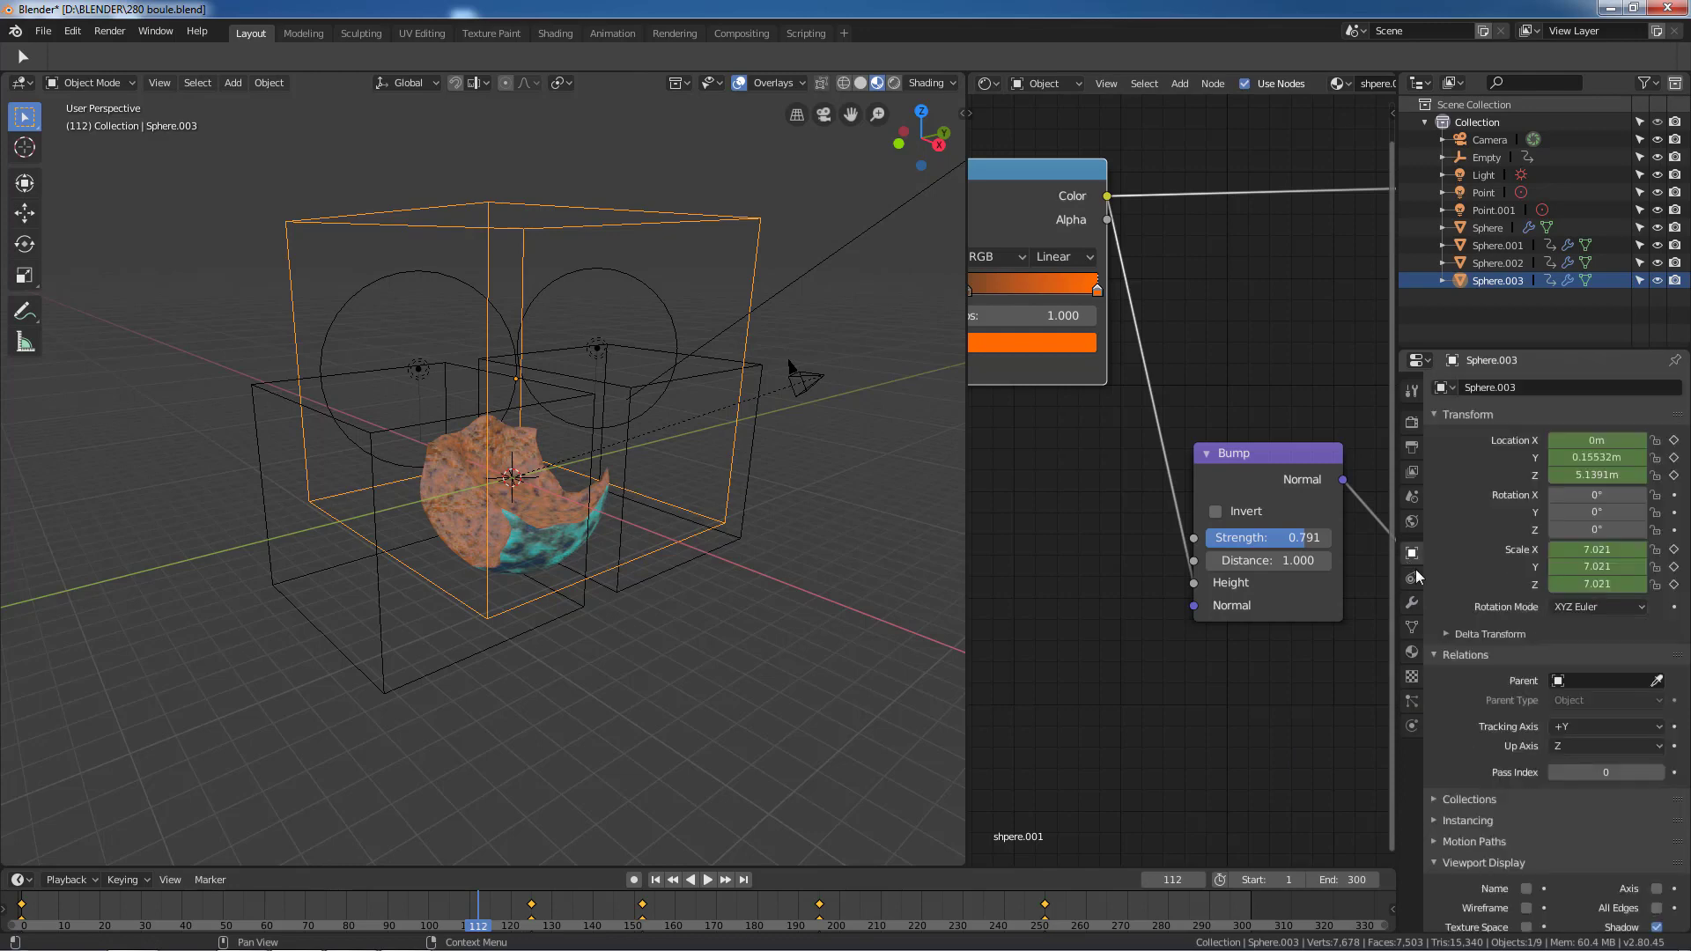
scroll(1598, 868, down, 3)
click(1590, 856)
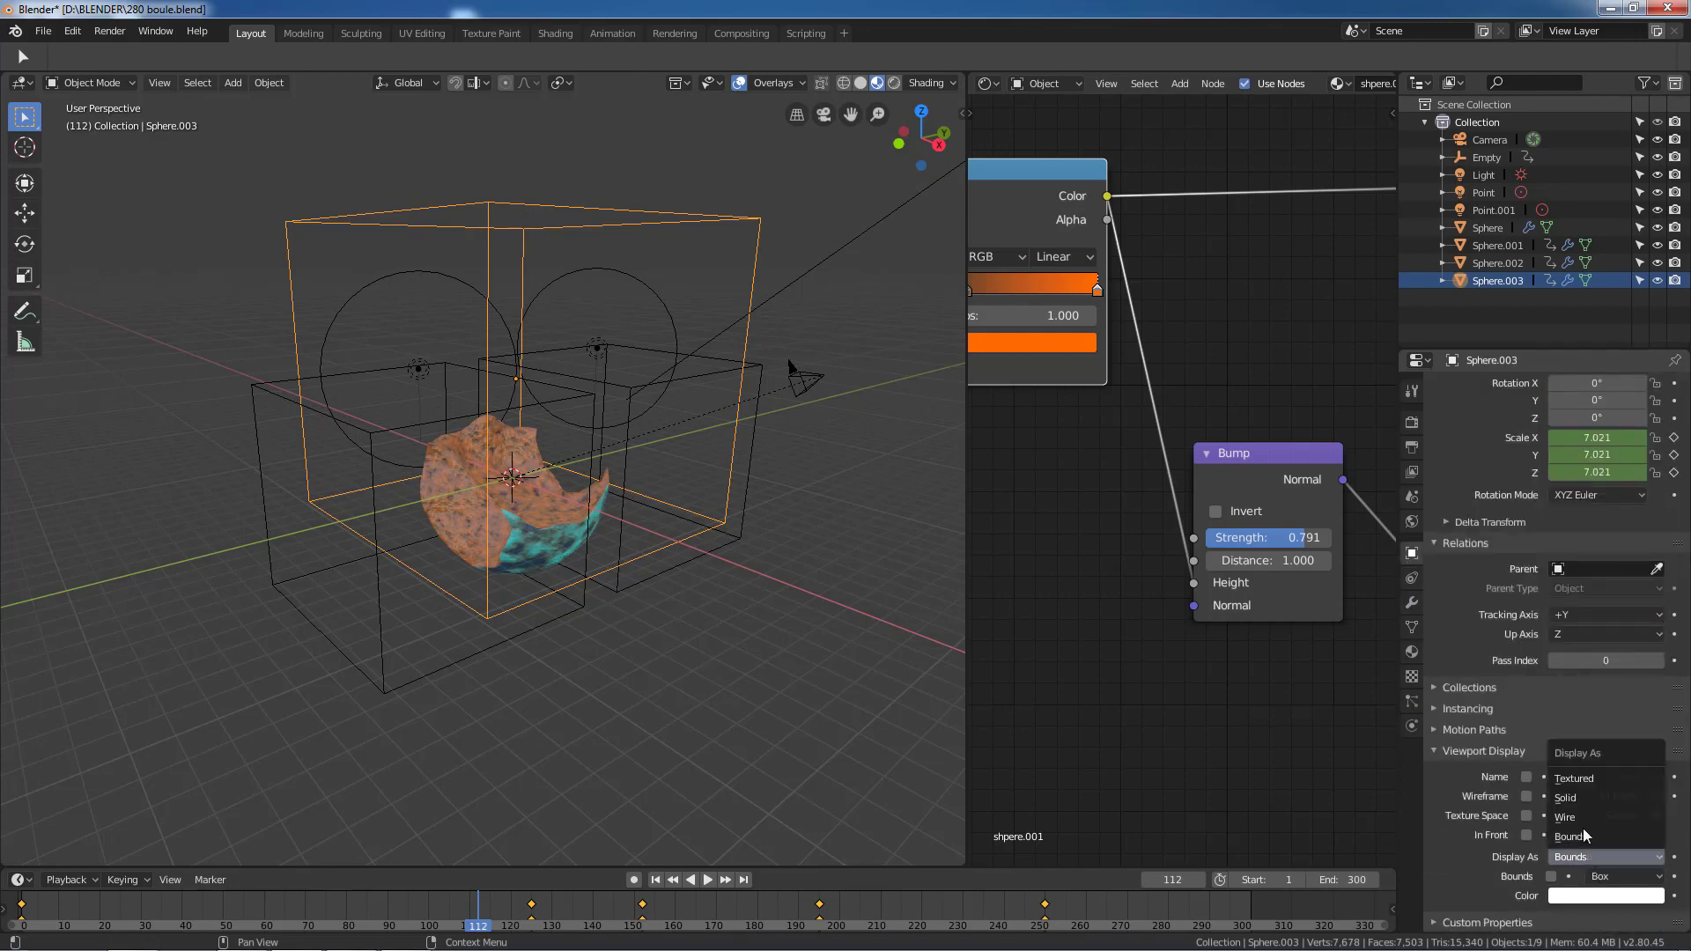
click(1583, 780)
mouse_move(742, 733)
middle_down()
mouse_move(646, 711)
mouse_move(700, 599)
middle_up()
click(844, 589)
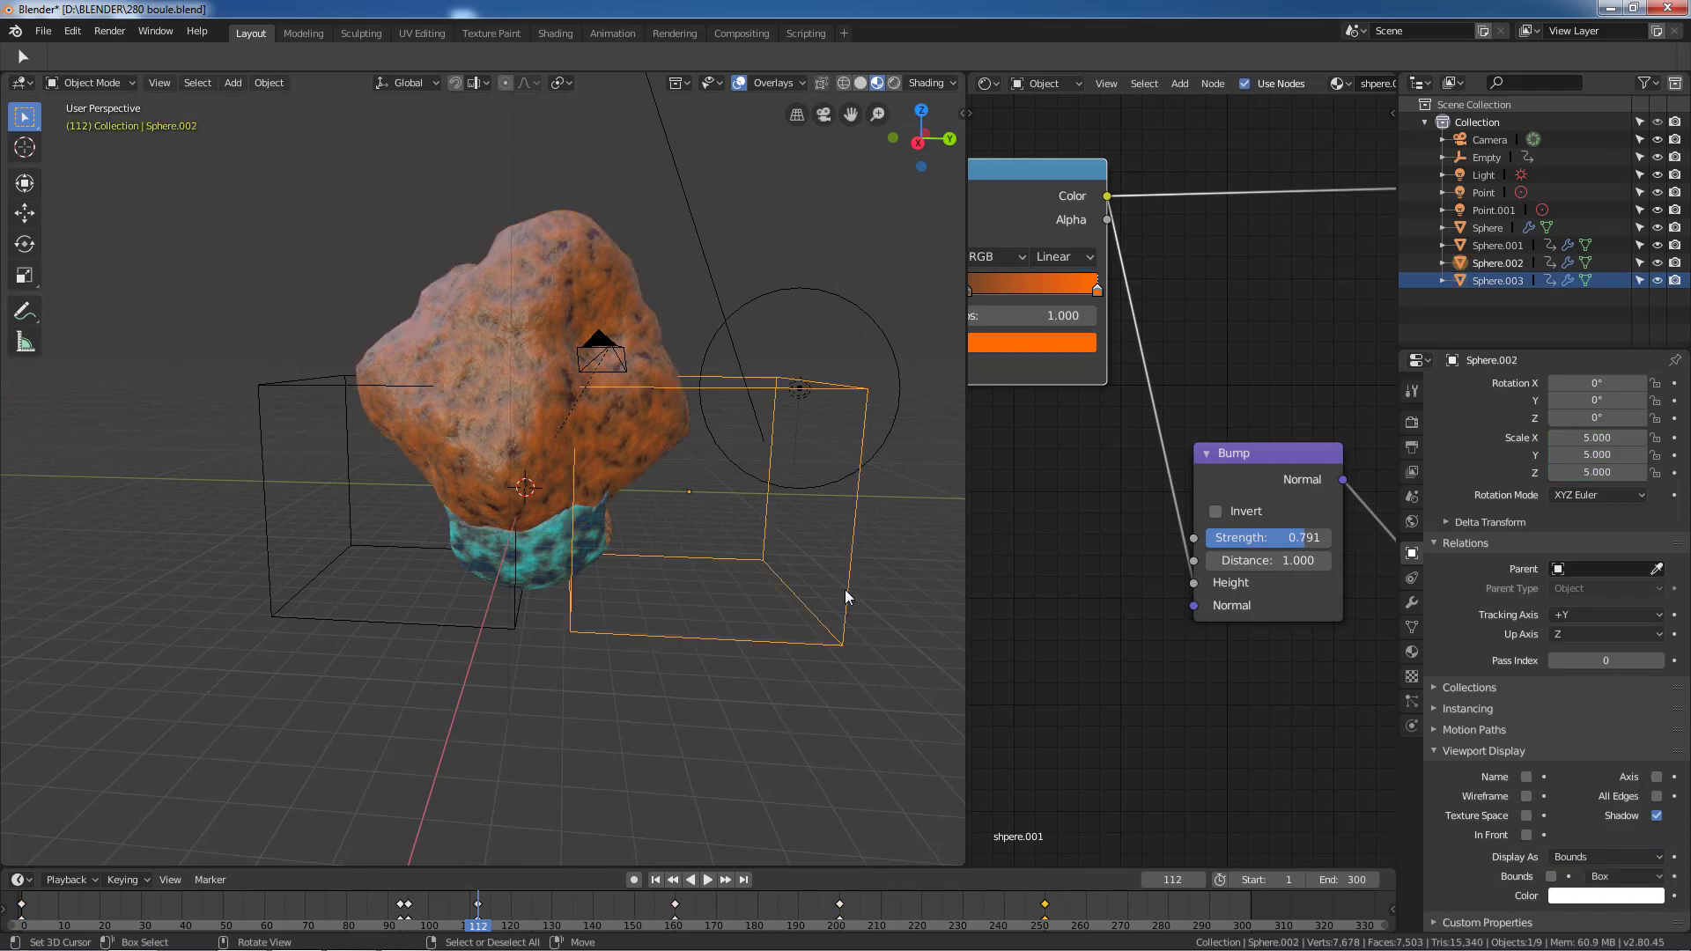
click(1577, 858)
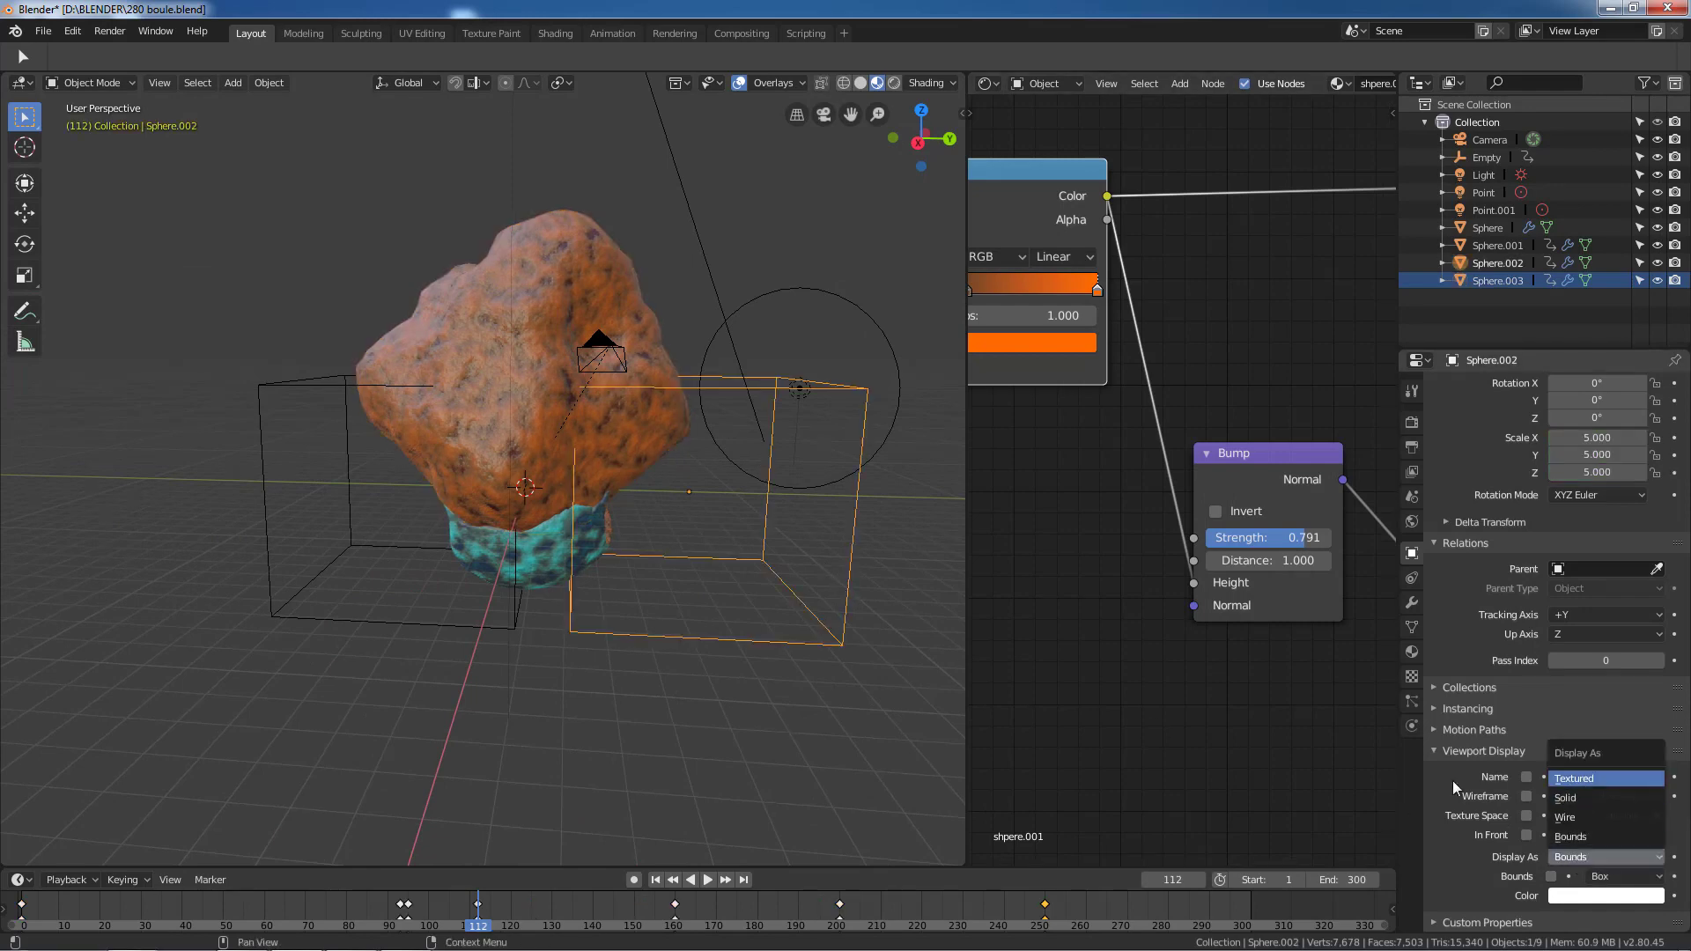
click(1577, 779)
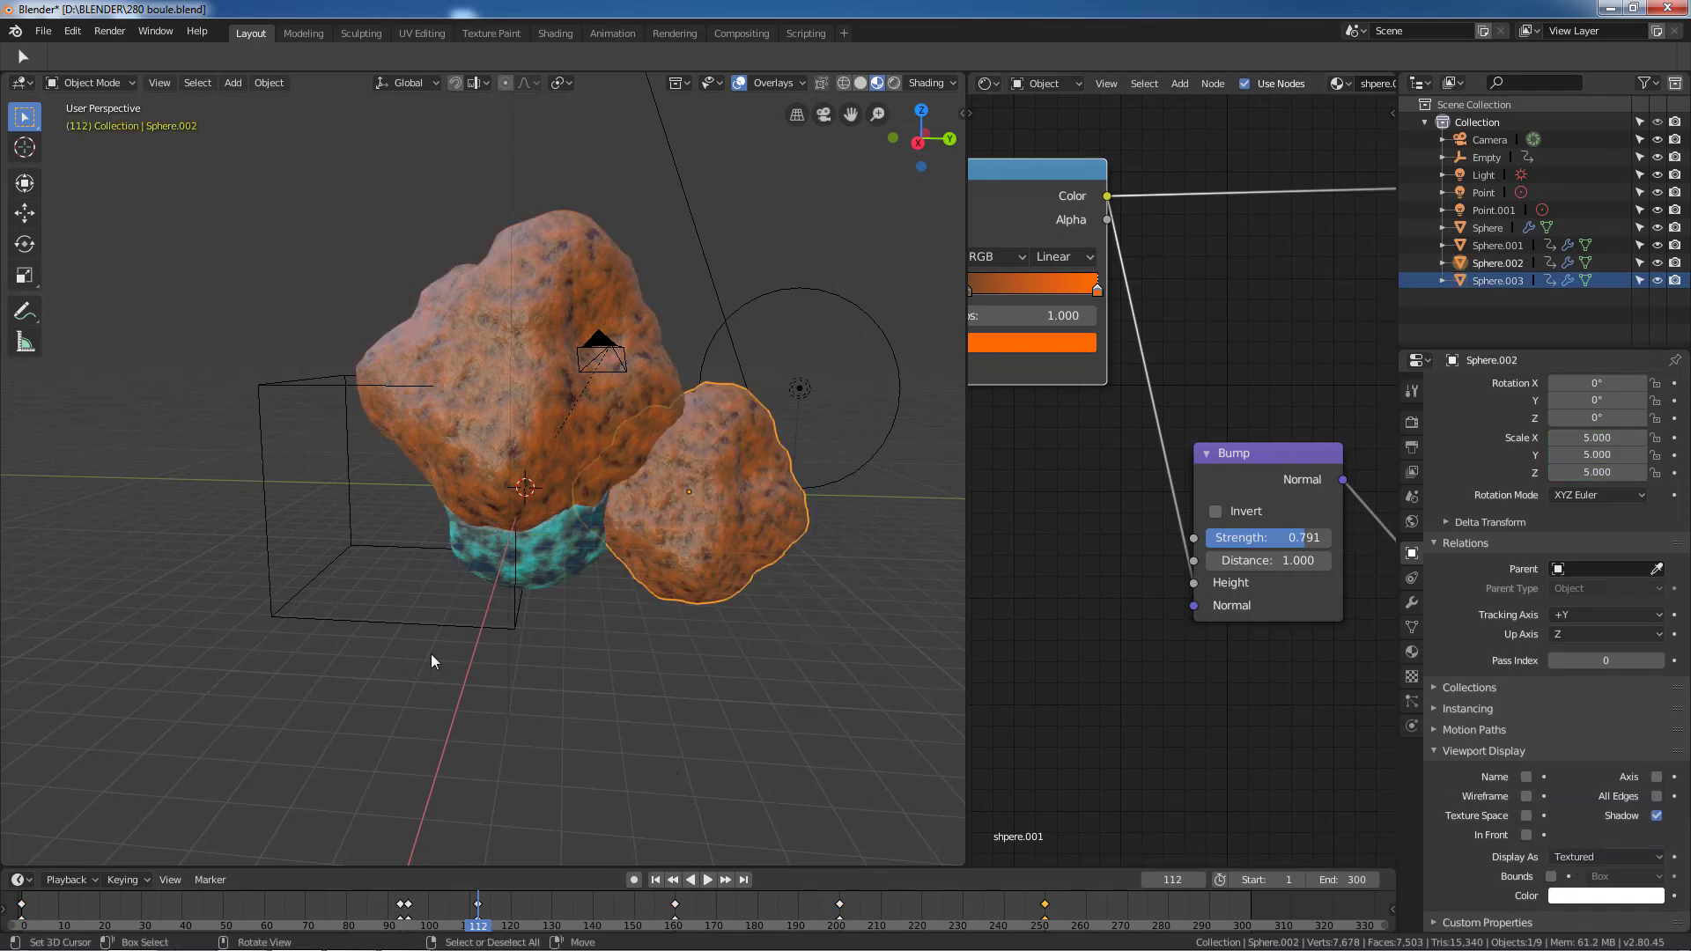
Hide Sphere.003 in the Outliner and set Sphere.001 to display as Textured
click(585, 255)
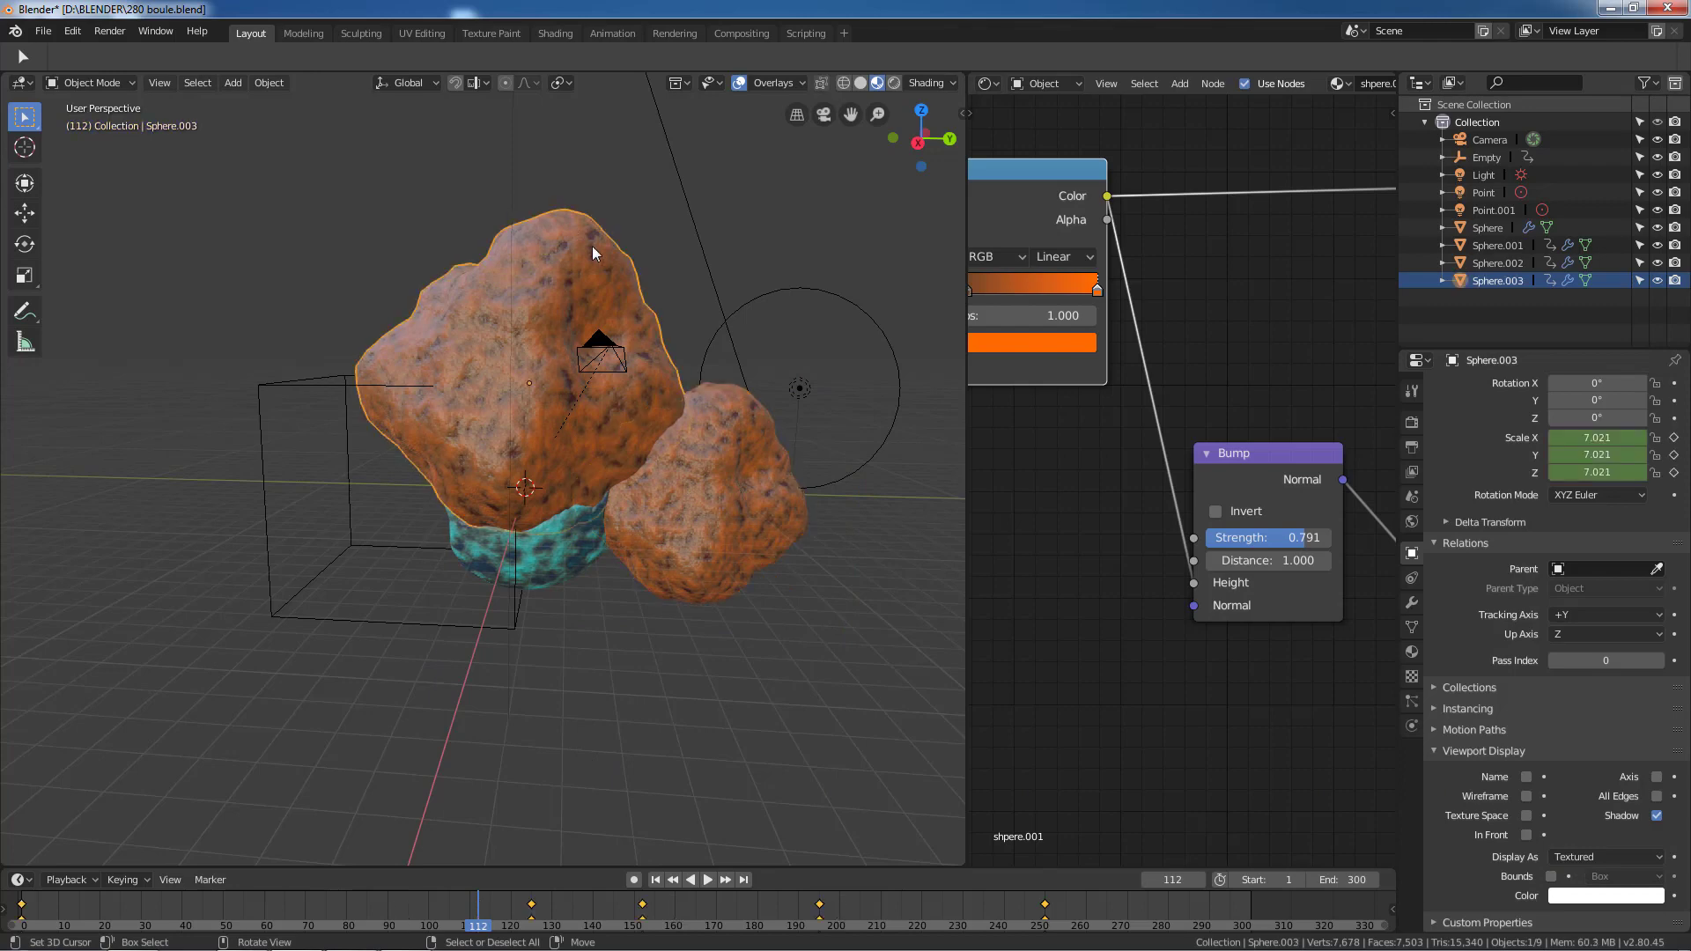
click(1656, 284)
middle_drag(695, 719, 713, 718)
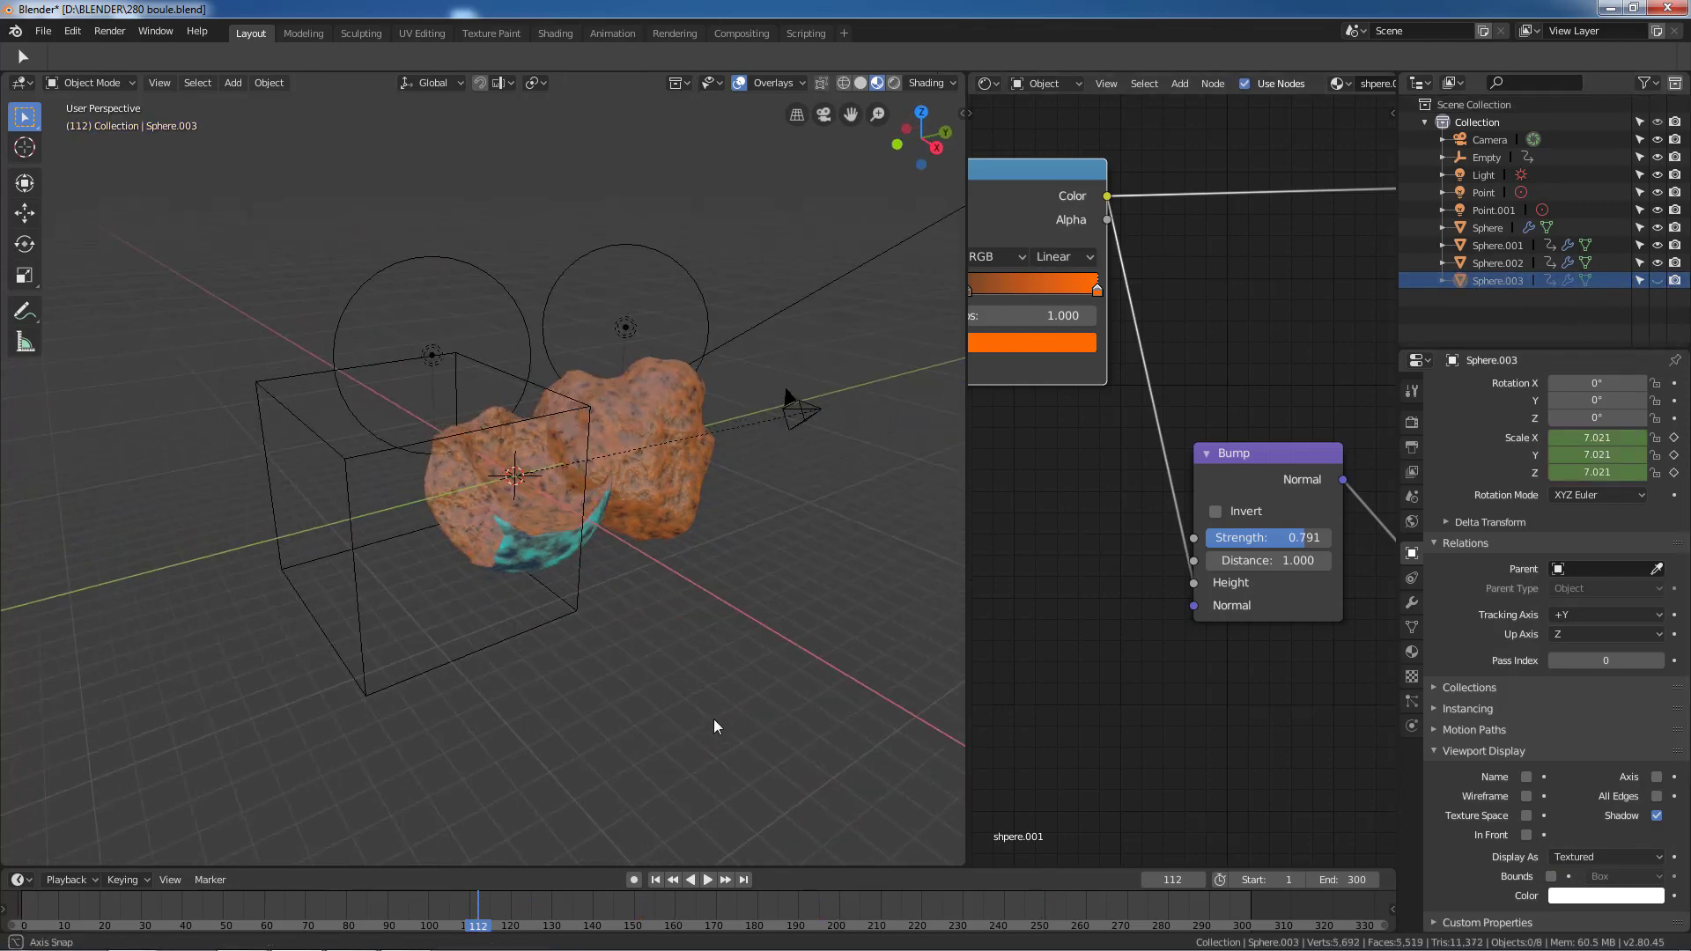
click(478, 643)
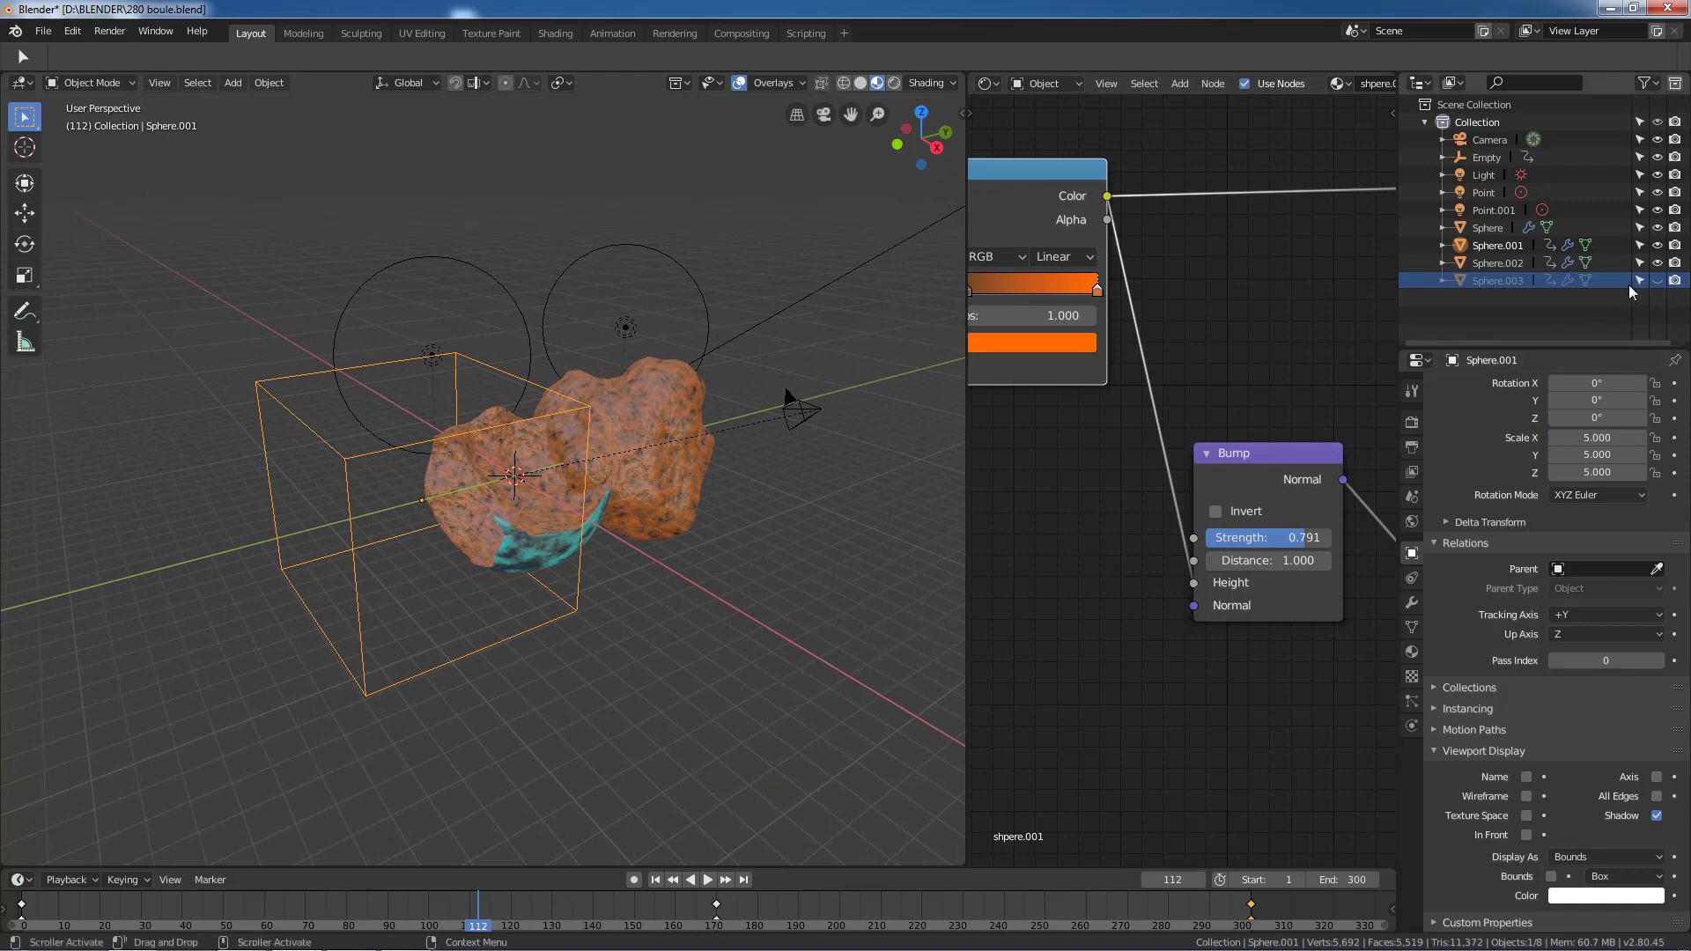
click(1594, 853)
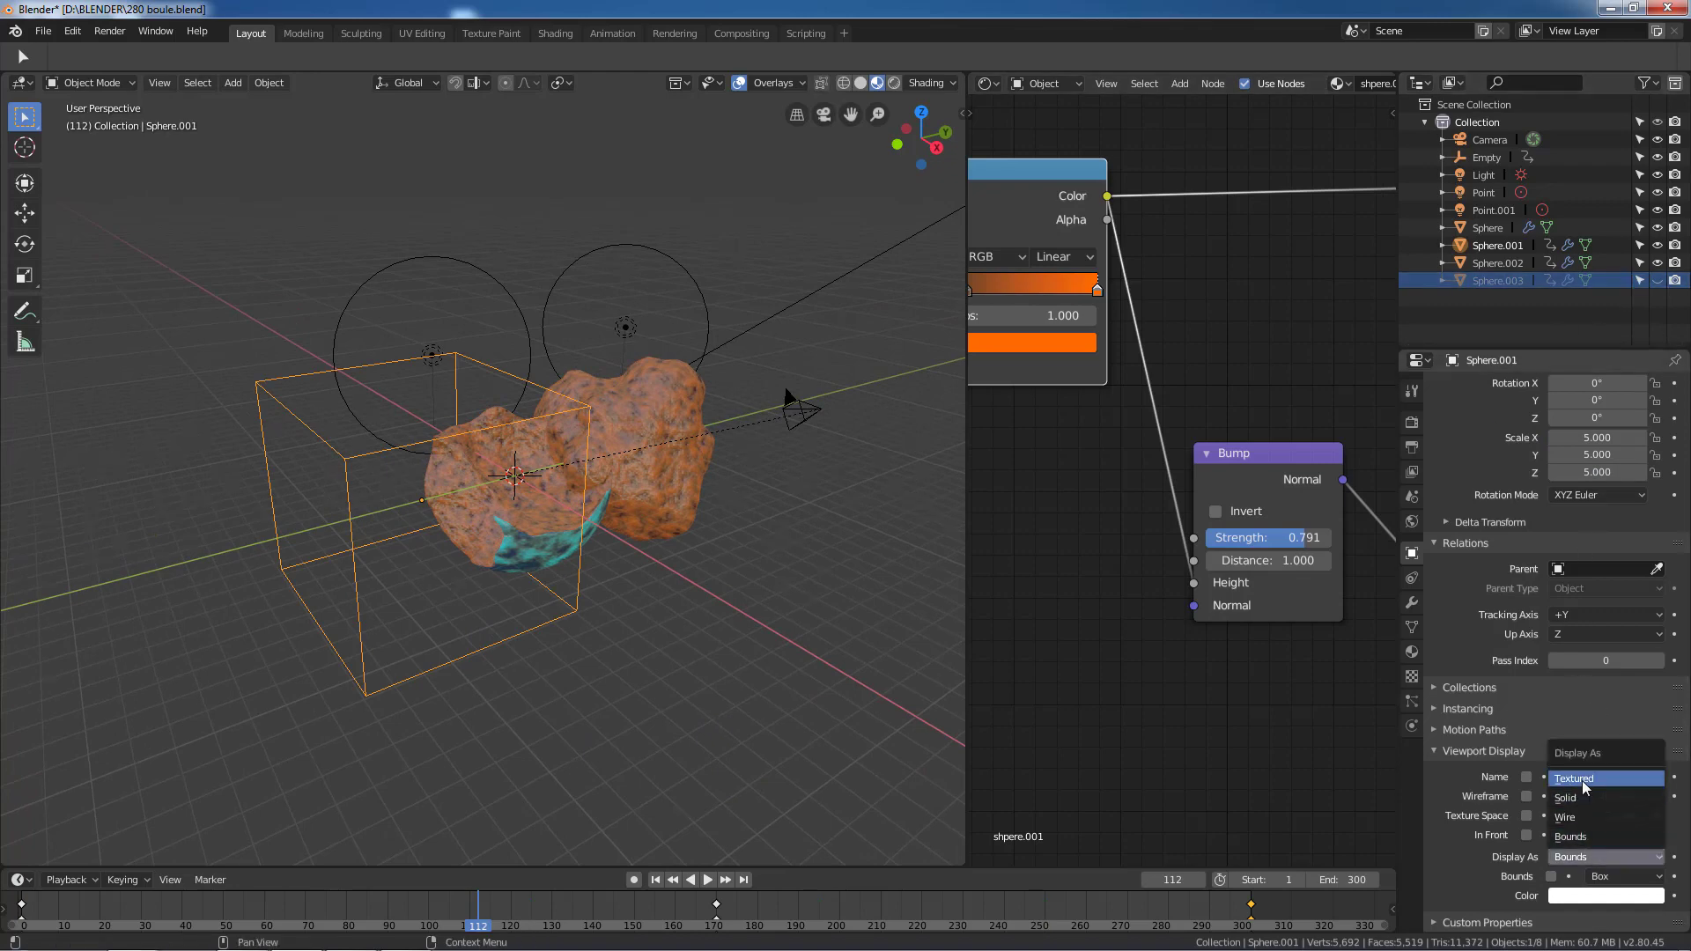
click(1582, 780)
mouse_move(737, 695)
middle_down()
mouse_move(701, 696)
mouse_move(652, 795)
middle_up()
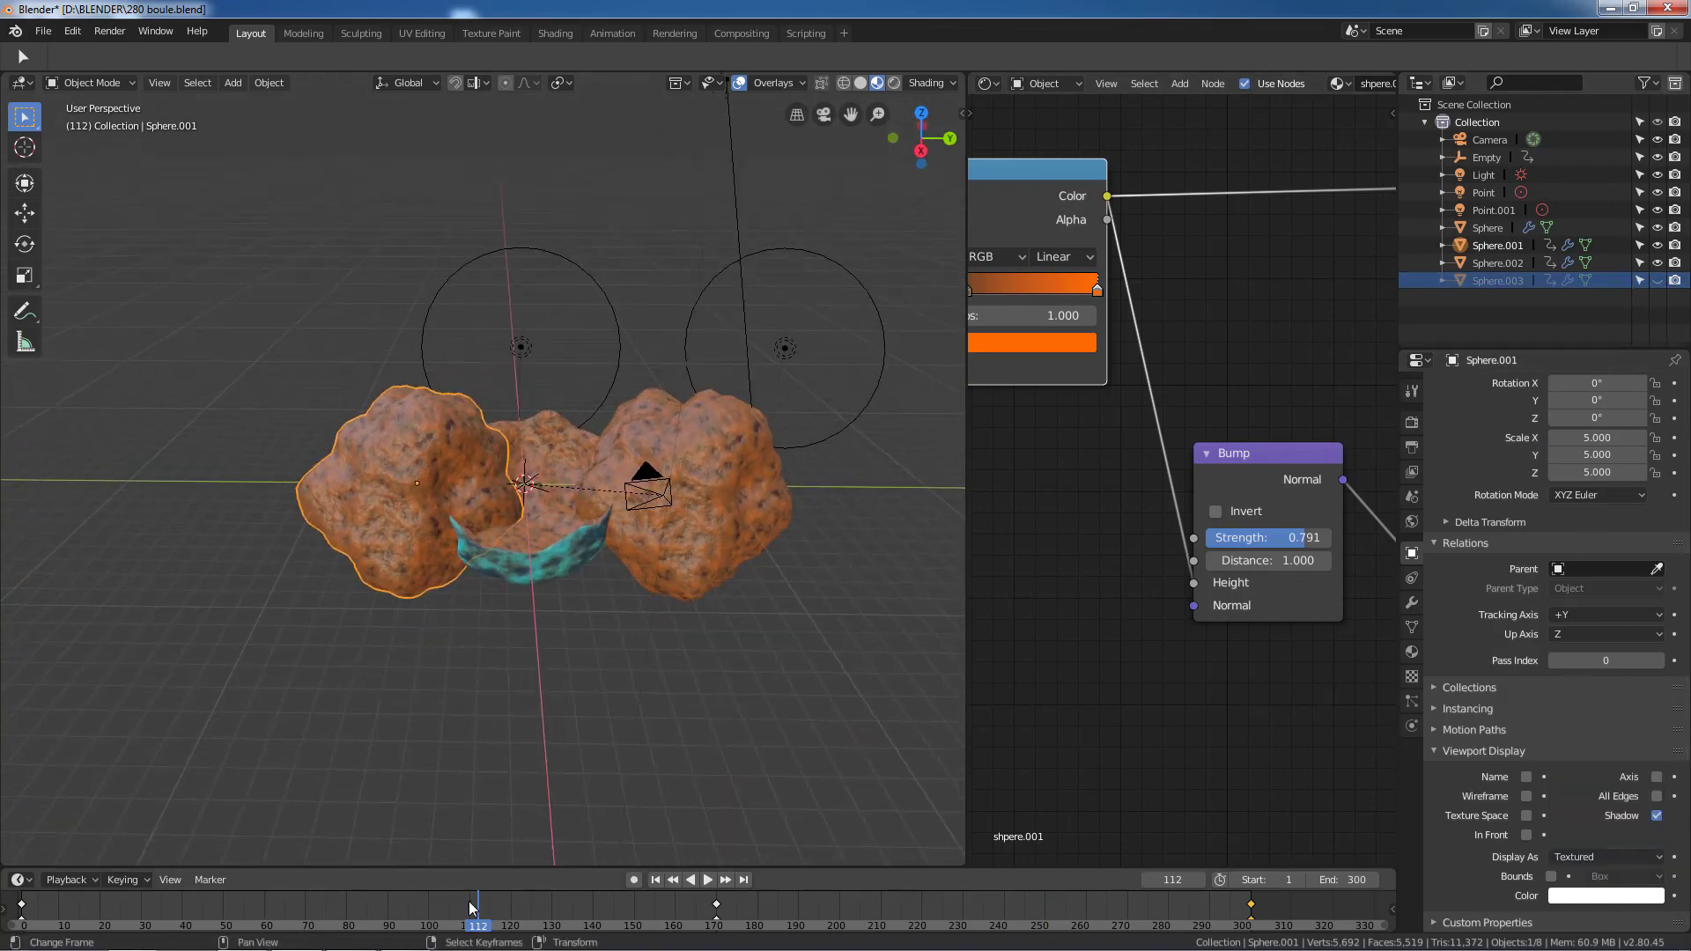
Play the animation while orbiting, then stop and move to frame 144
key(space)
drag(320, 909, 184, 912)
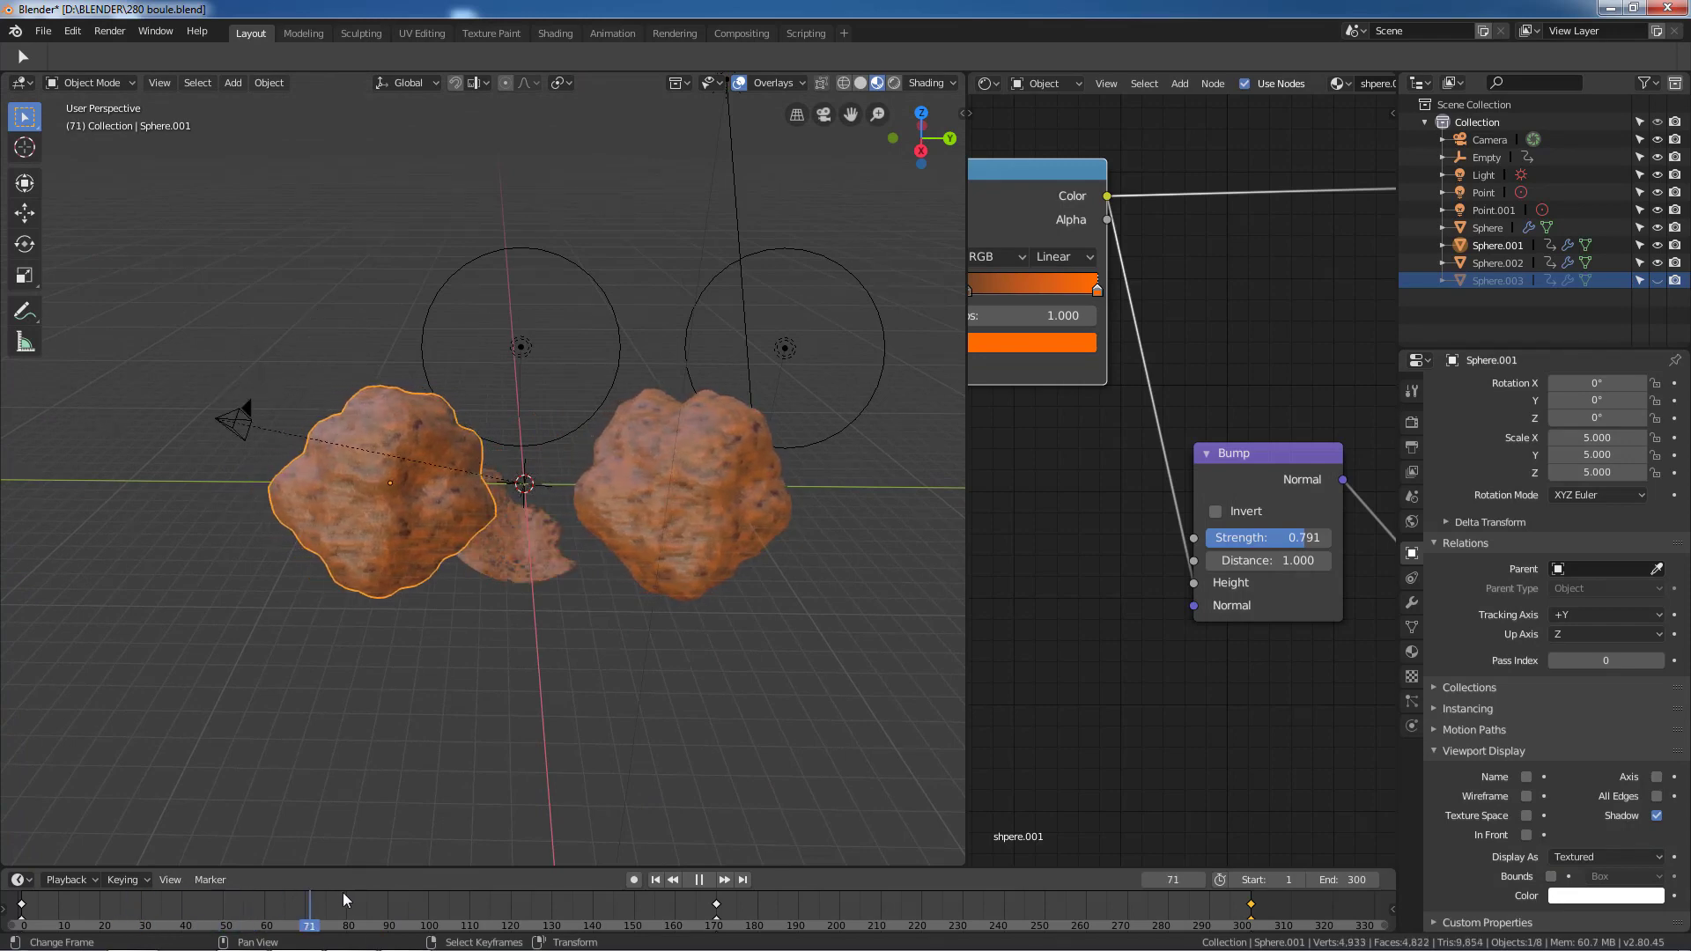
key(space)
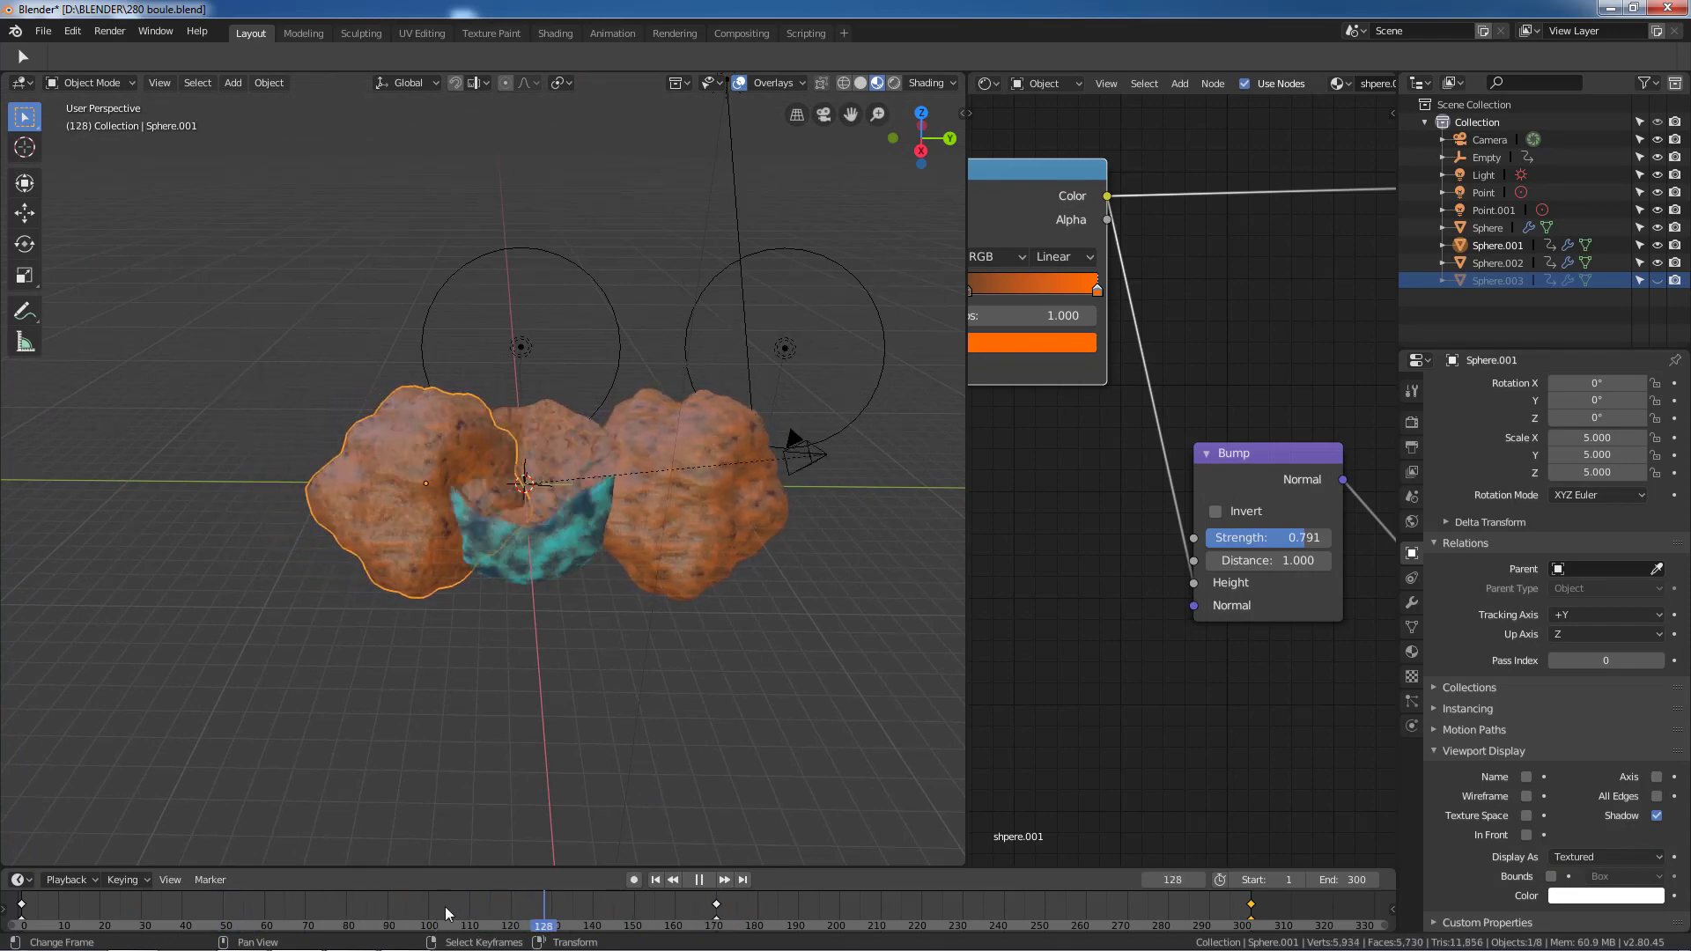
drag(446, 907, 606, 906)
Set Sphere.002 and Sphere.001 to display as Bounds
click(674, 563)
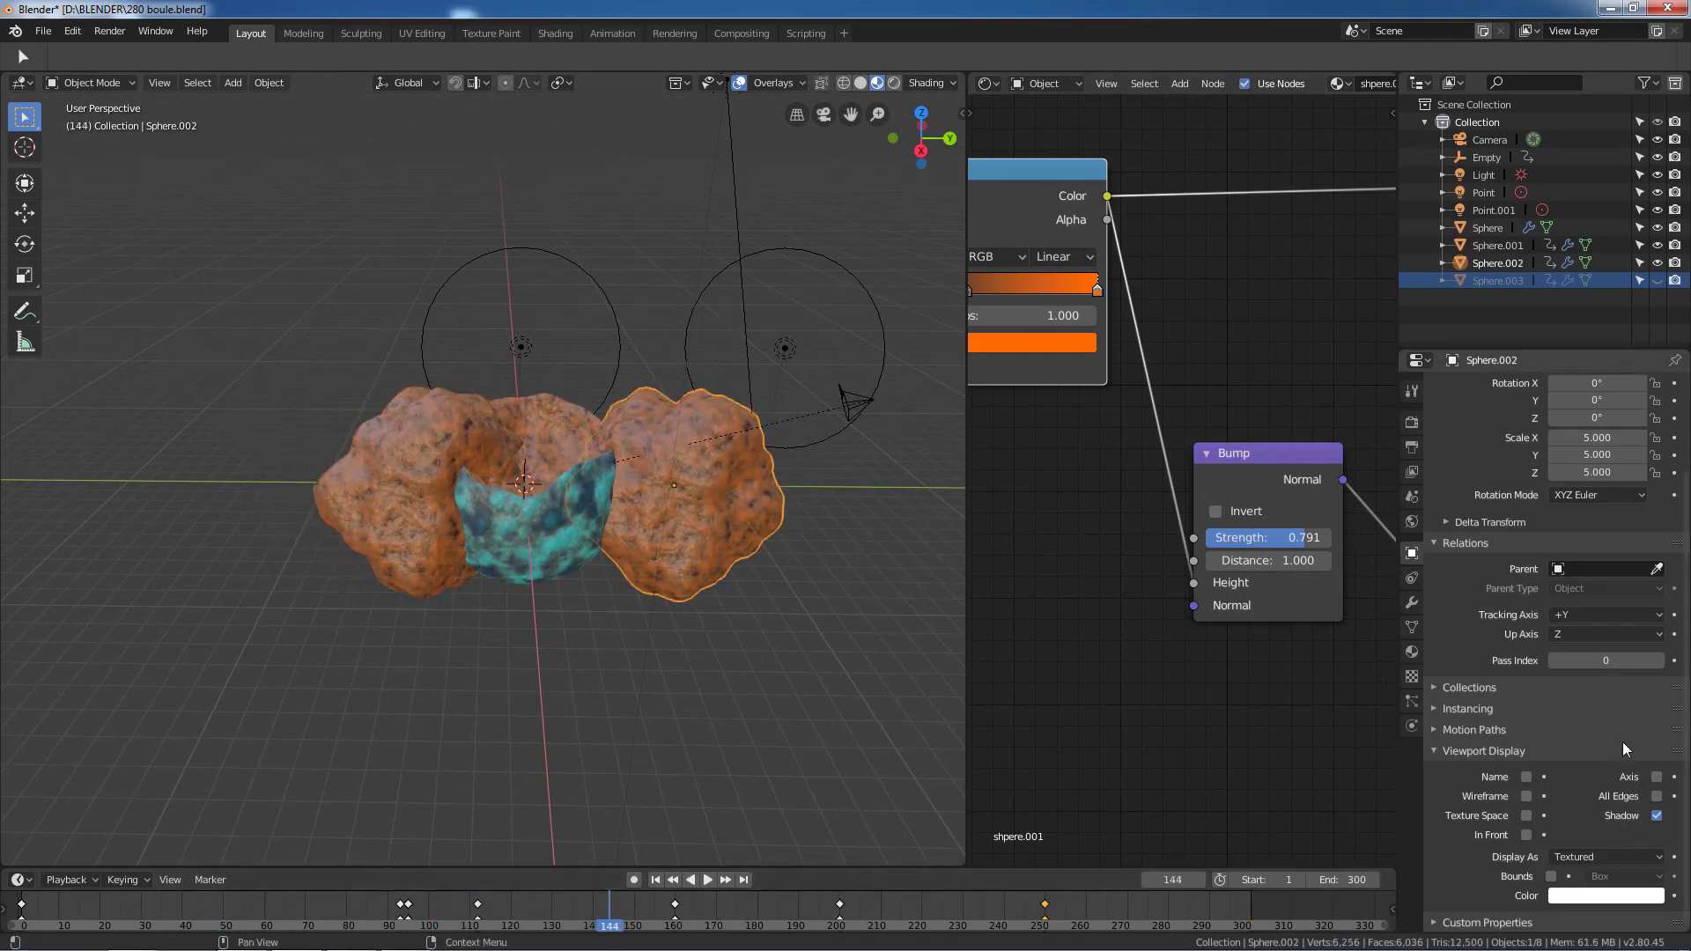
click(1562, 857)
click(1572, 836)
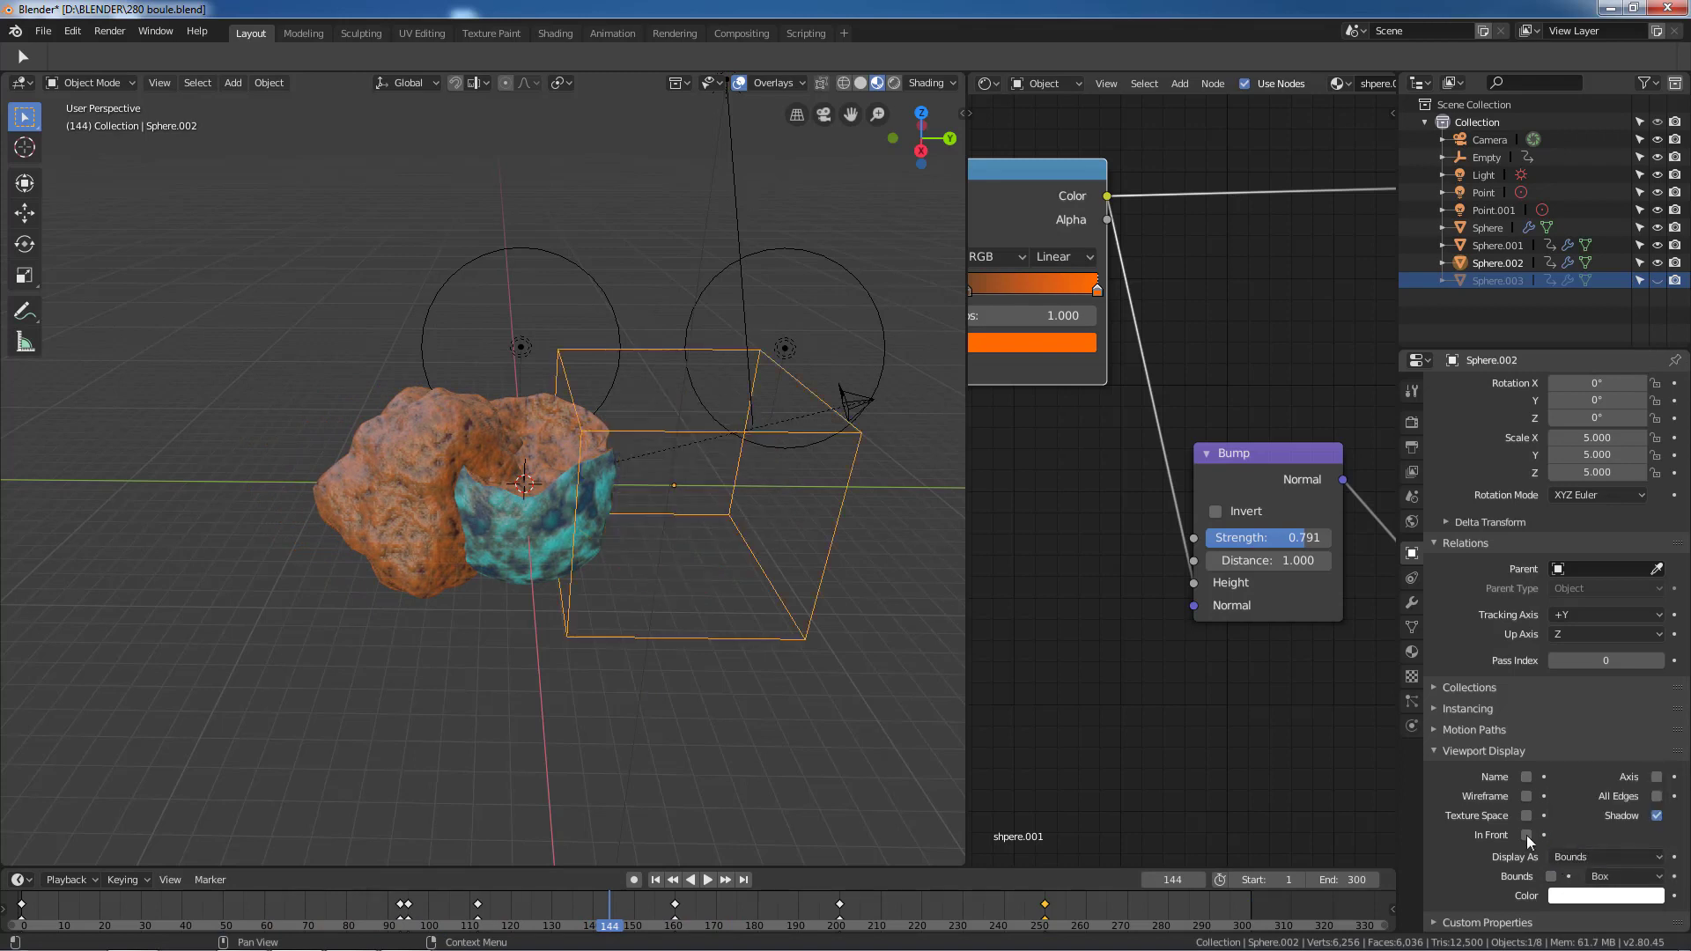
click(425, 499)
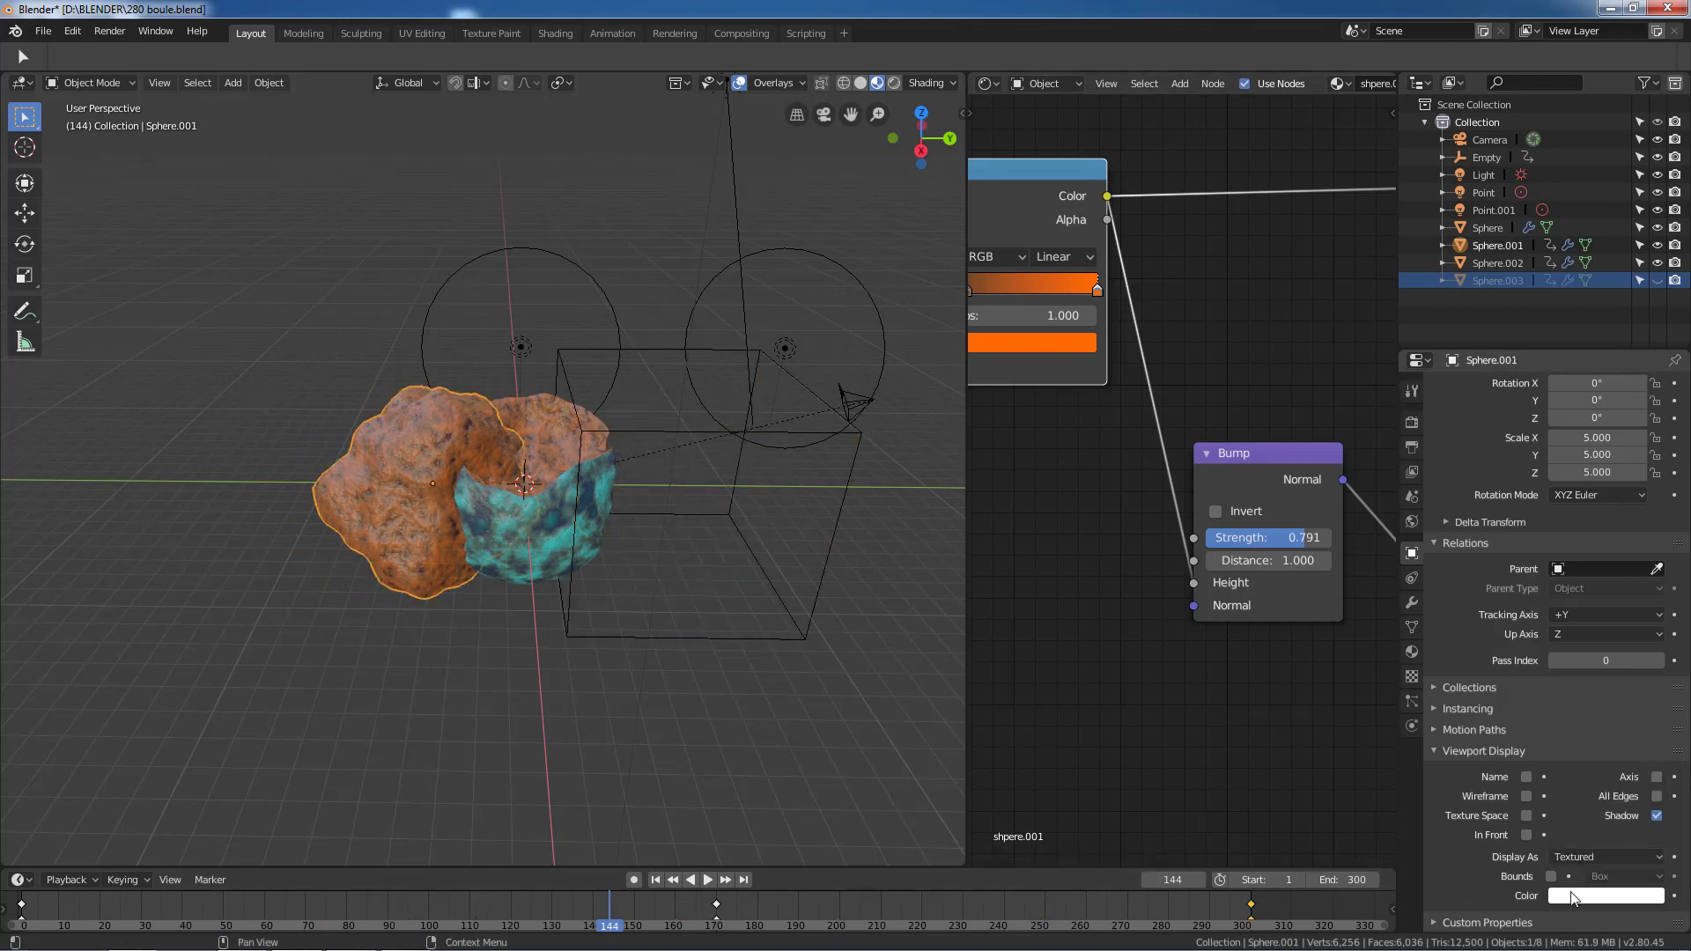
click(1605, 861)
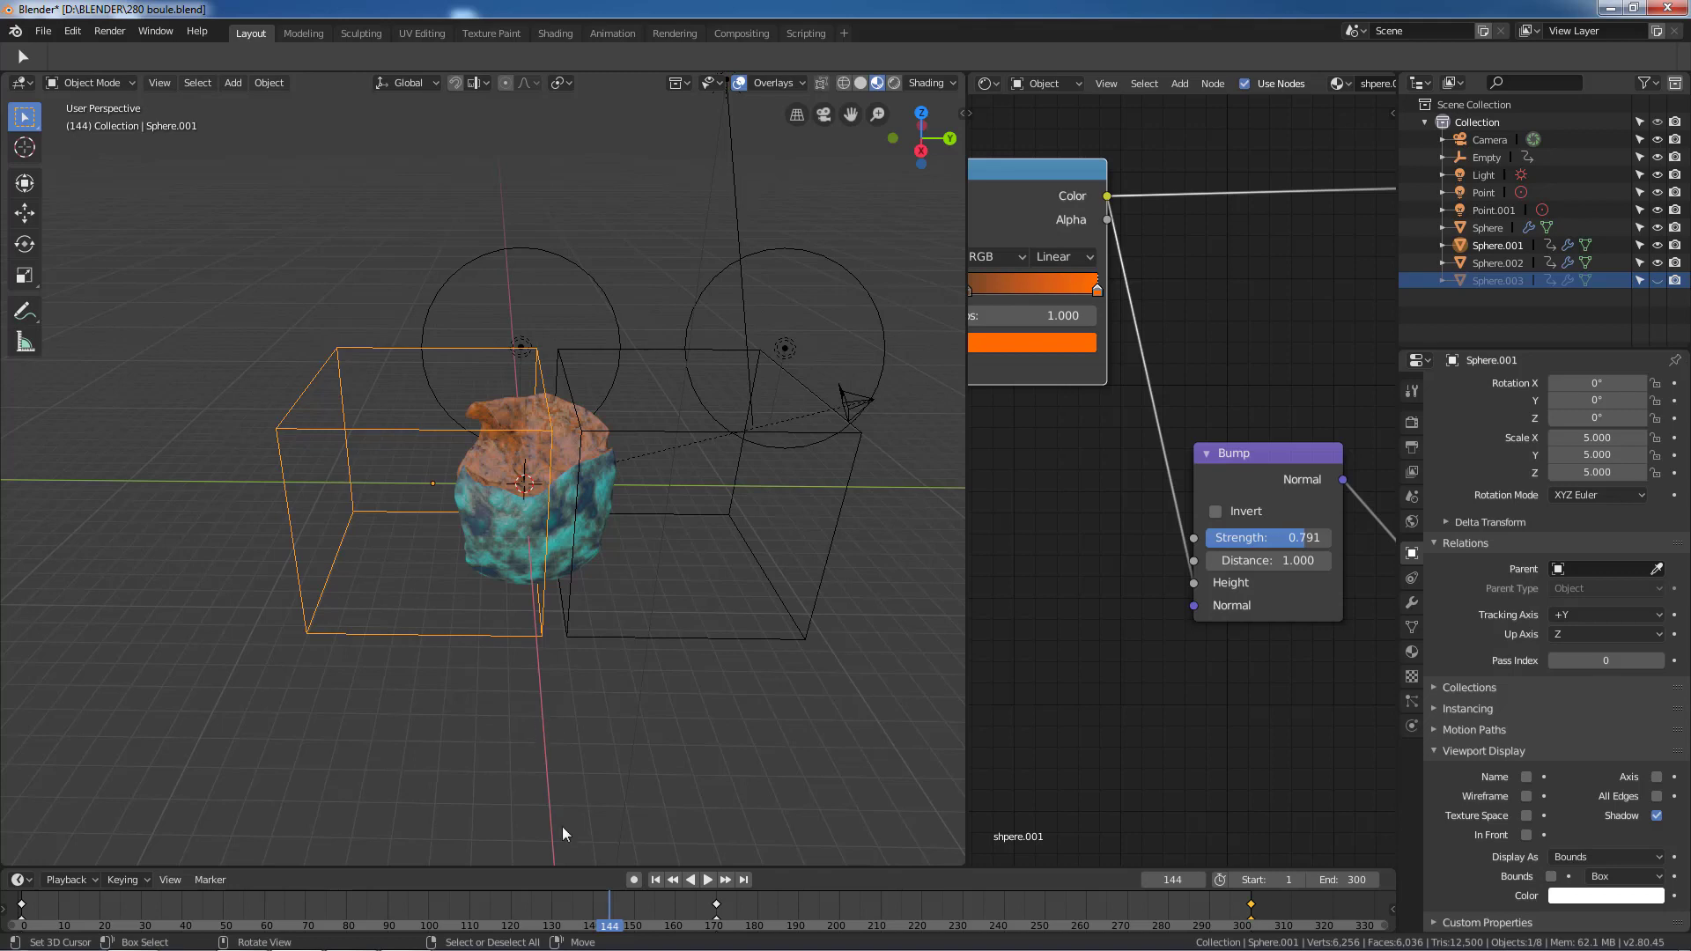
Unhide Sphere.003 in the Outliner and set it to display as Bounds
mouse_move(599, 922)
mouse_down()
mouse_move(126, 921)
mouse_move(775, 925)
mouse_move(510, 923)
mouse_up()
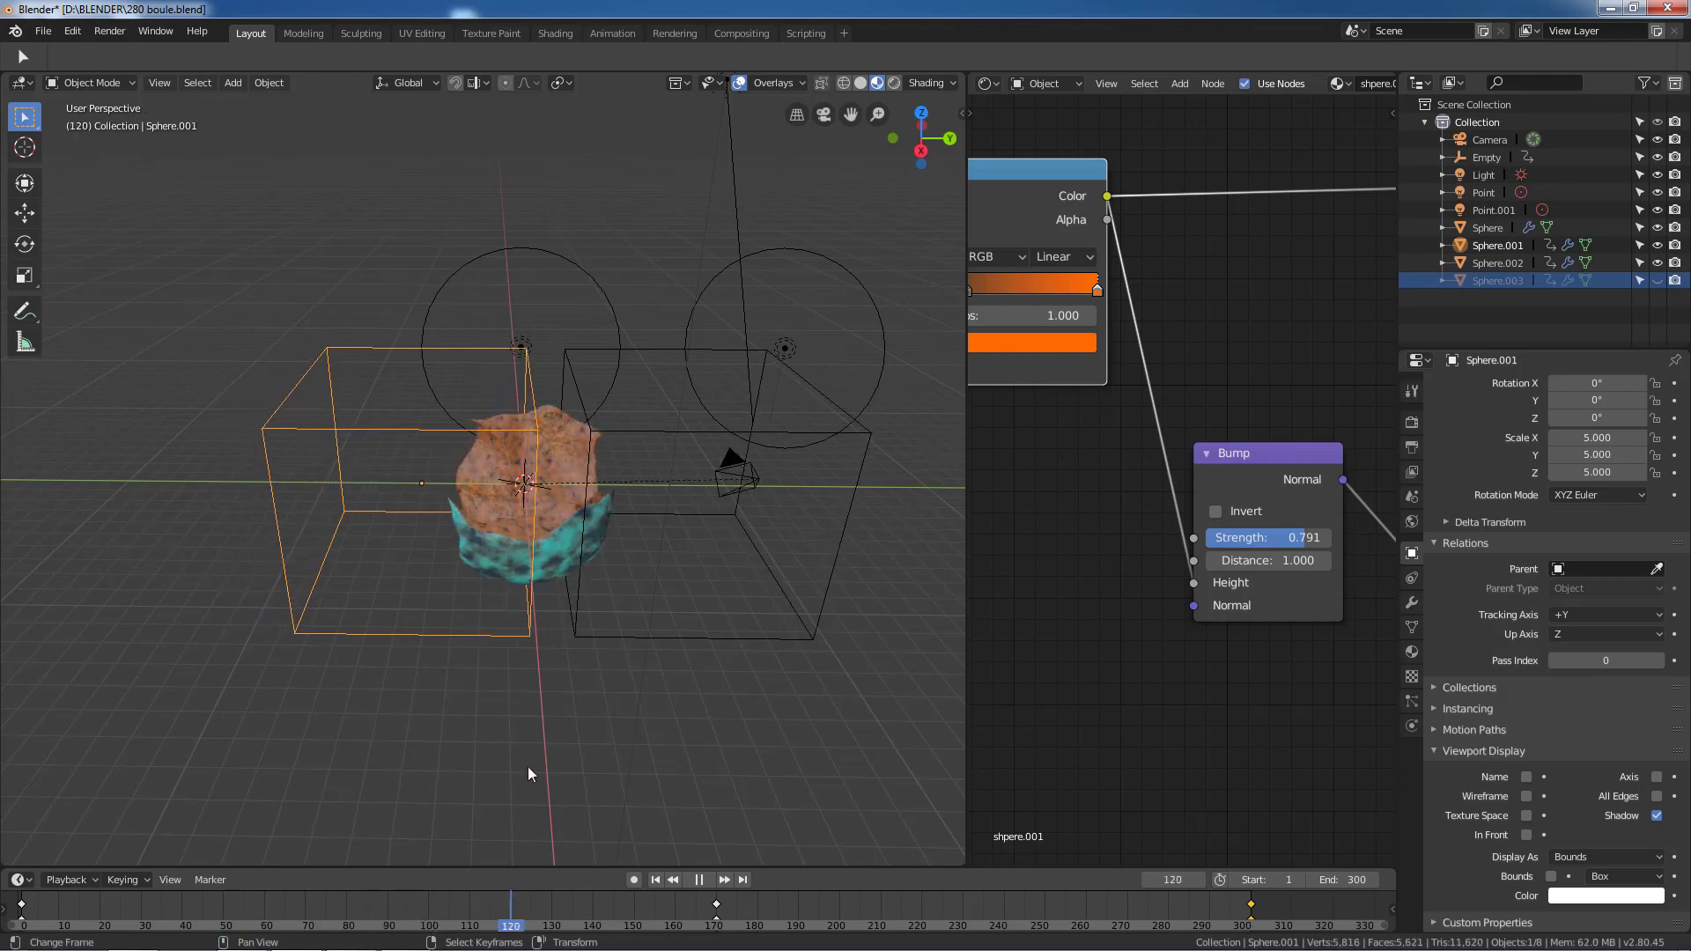
click(1657, 280)
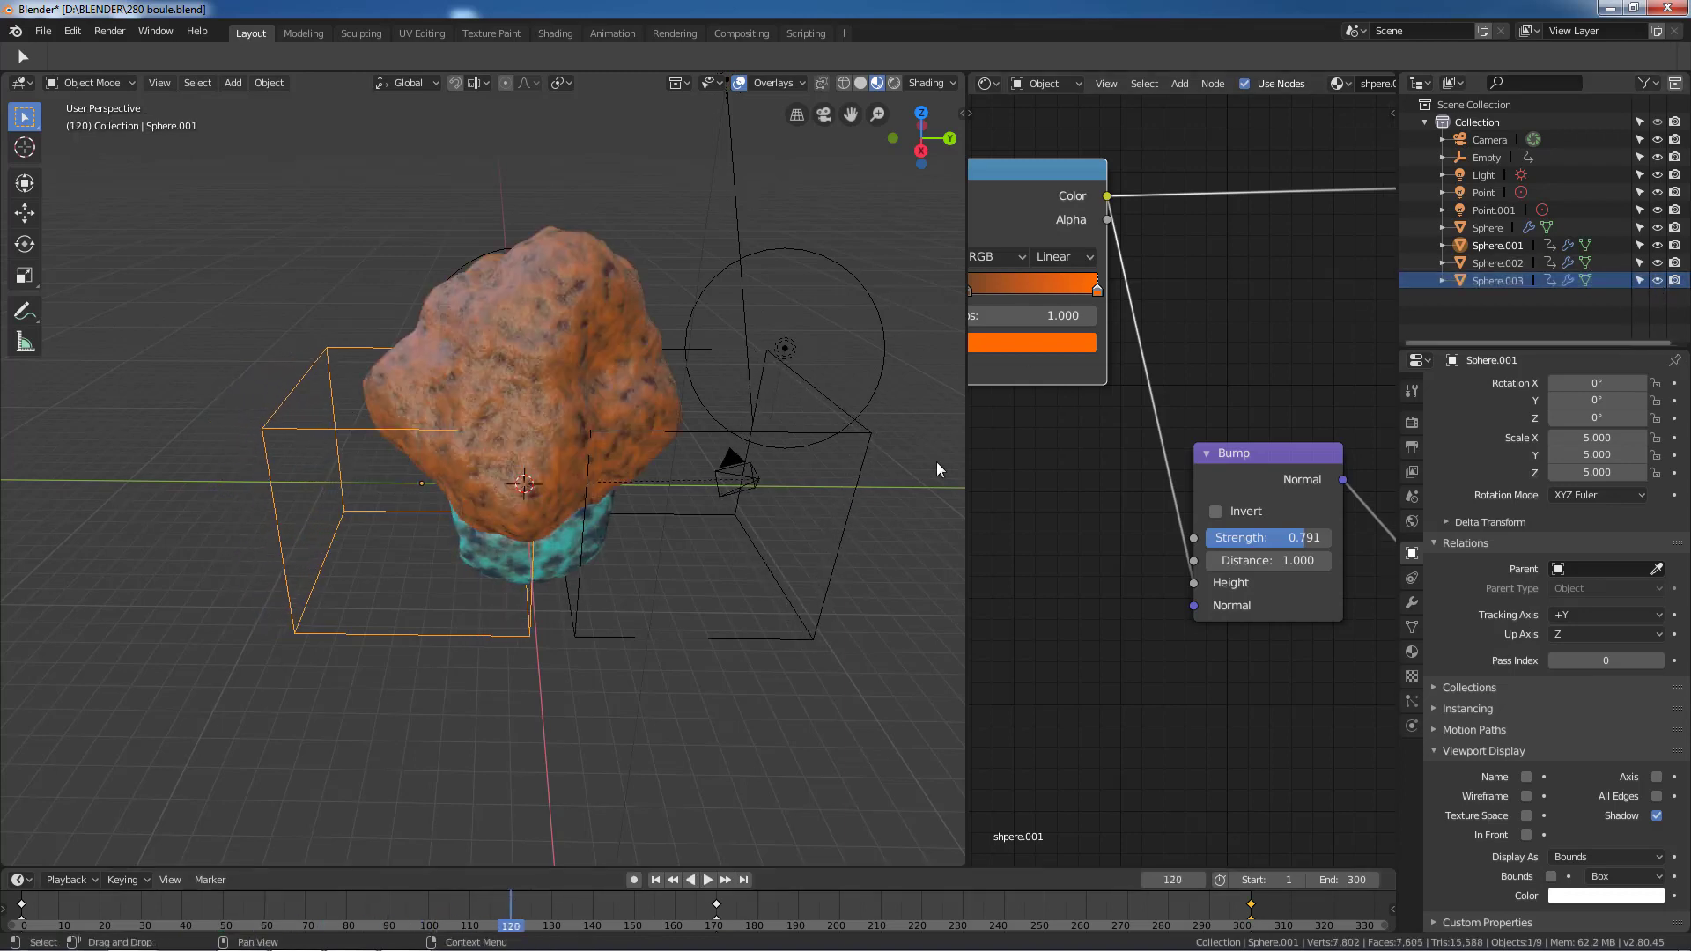
click(596, 356)
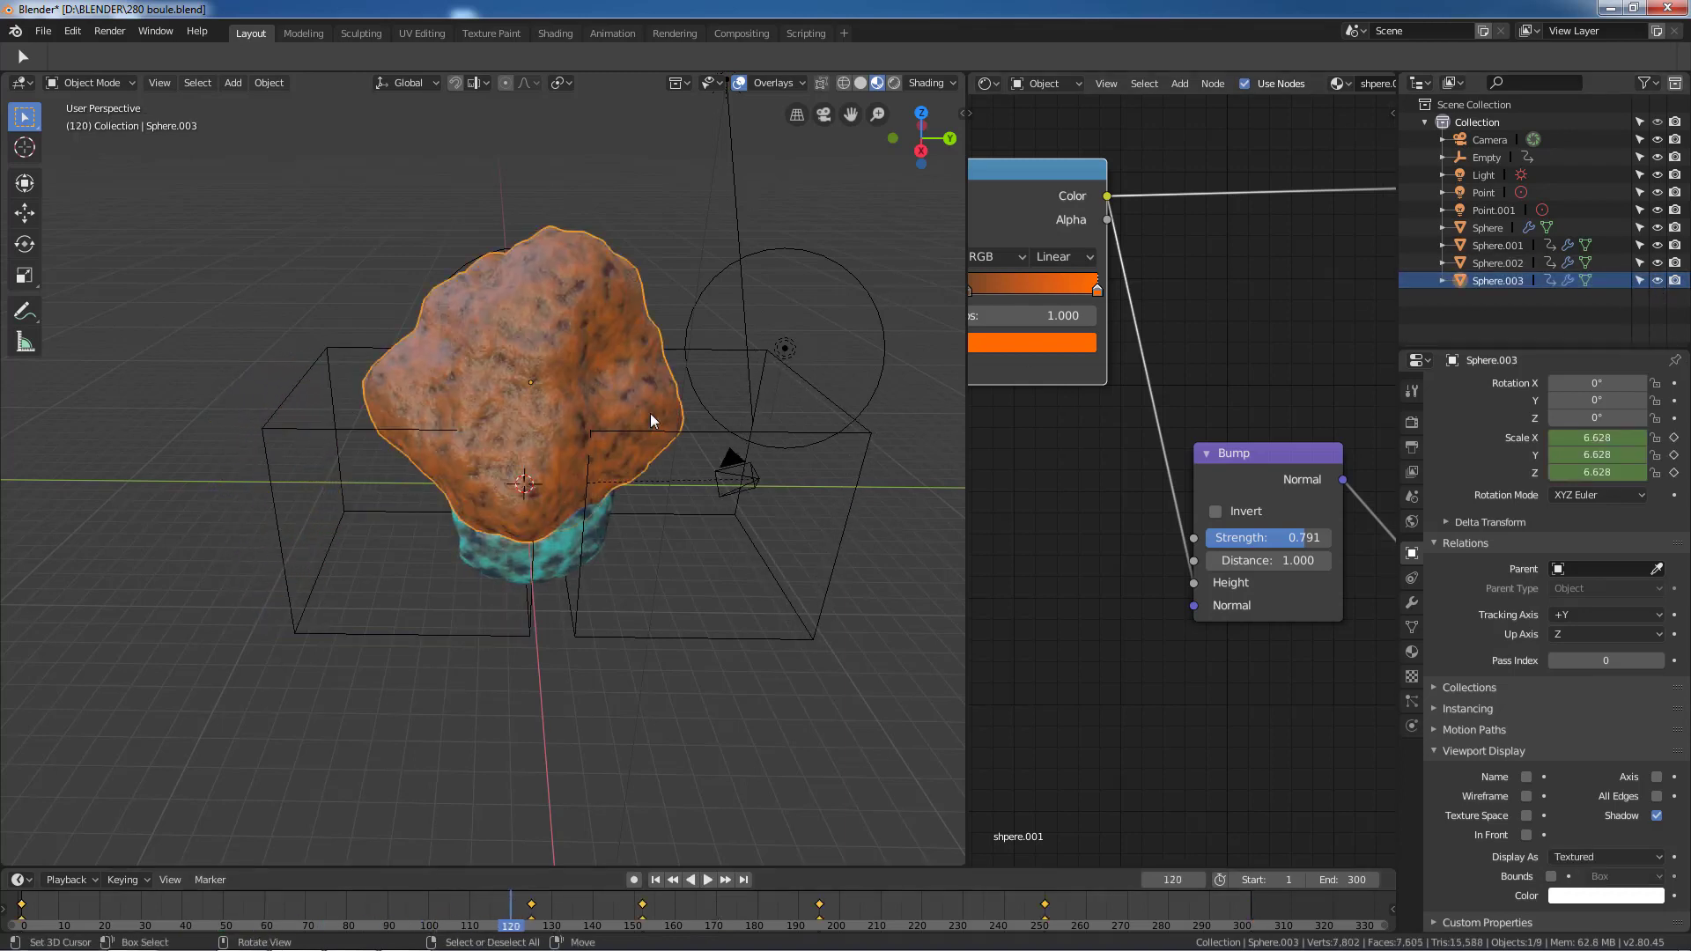
click(1568, 855)
click(1572, 776)
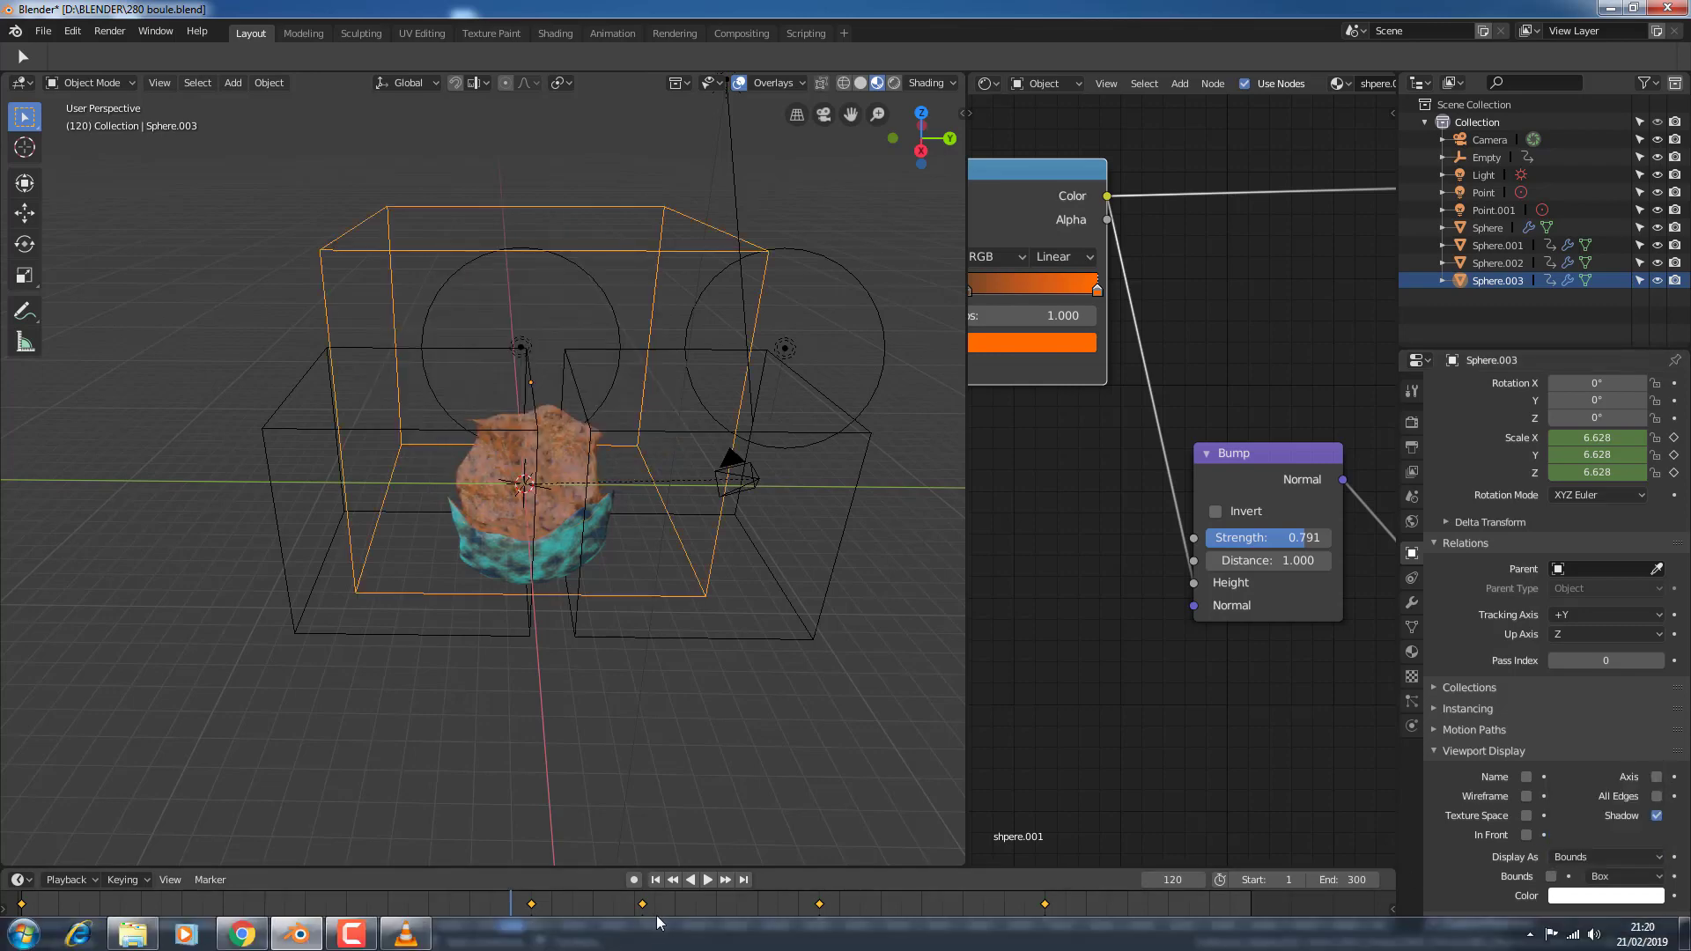
Scrub and play the animation, pause at frame 191, and zoom out on the Bump and ColorRamp nodes
drag(511, 907, 54, 936)
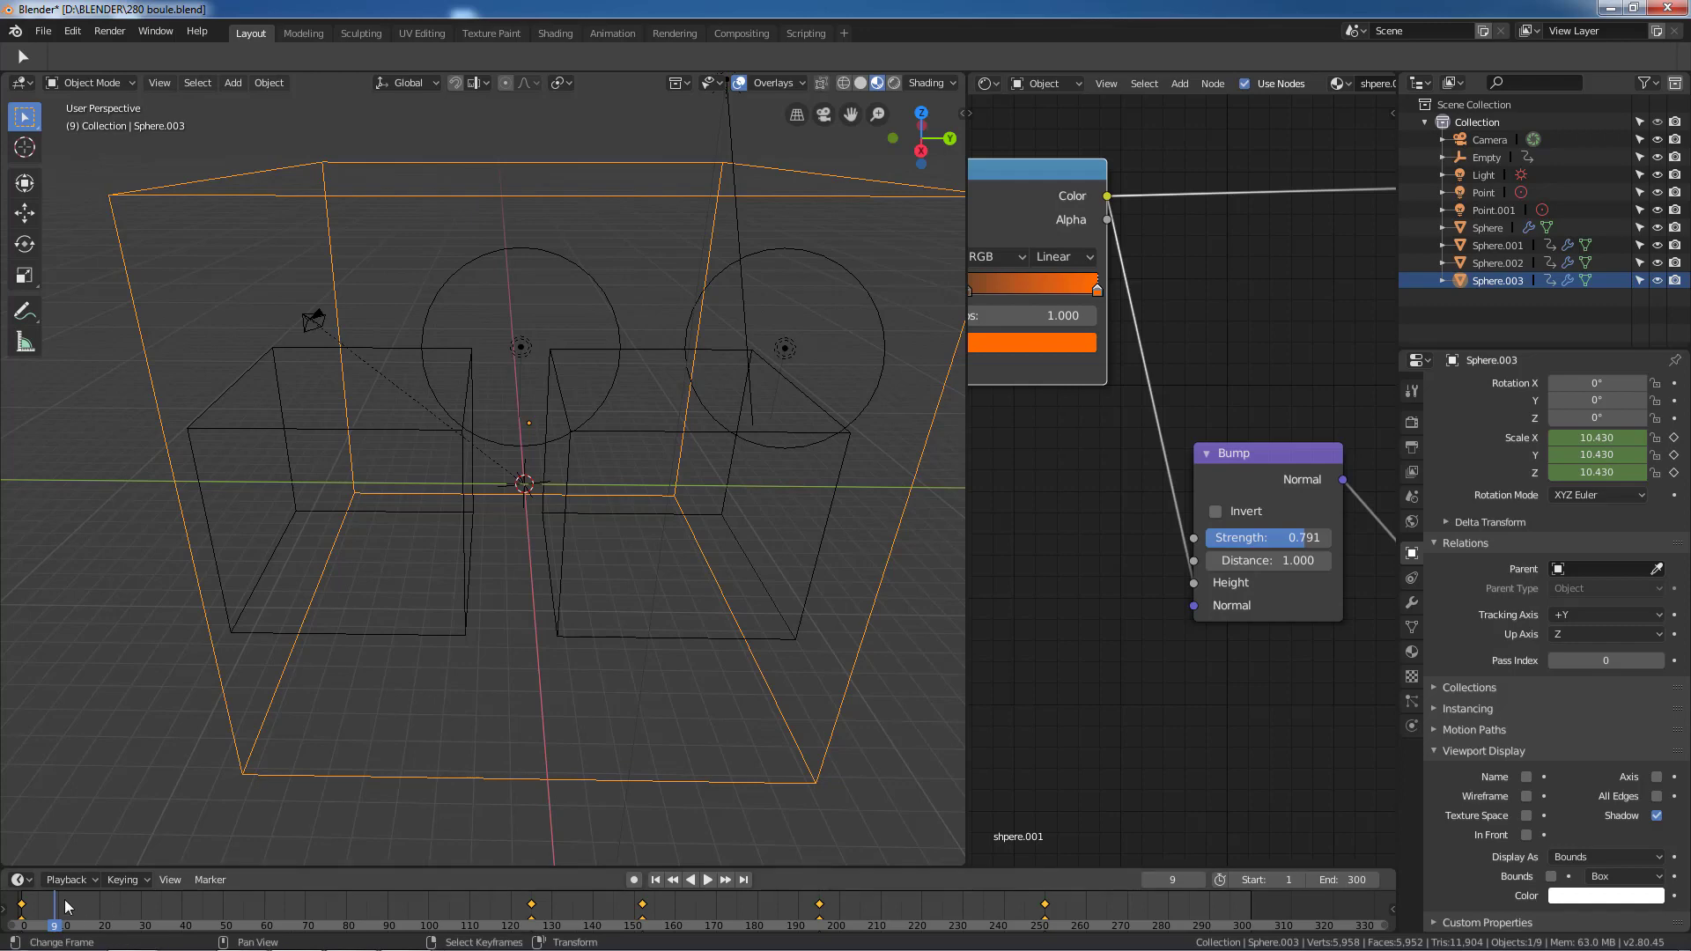
drag(55, 925, 1007, 905)
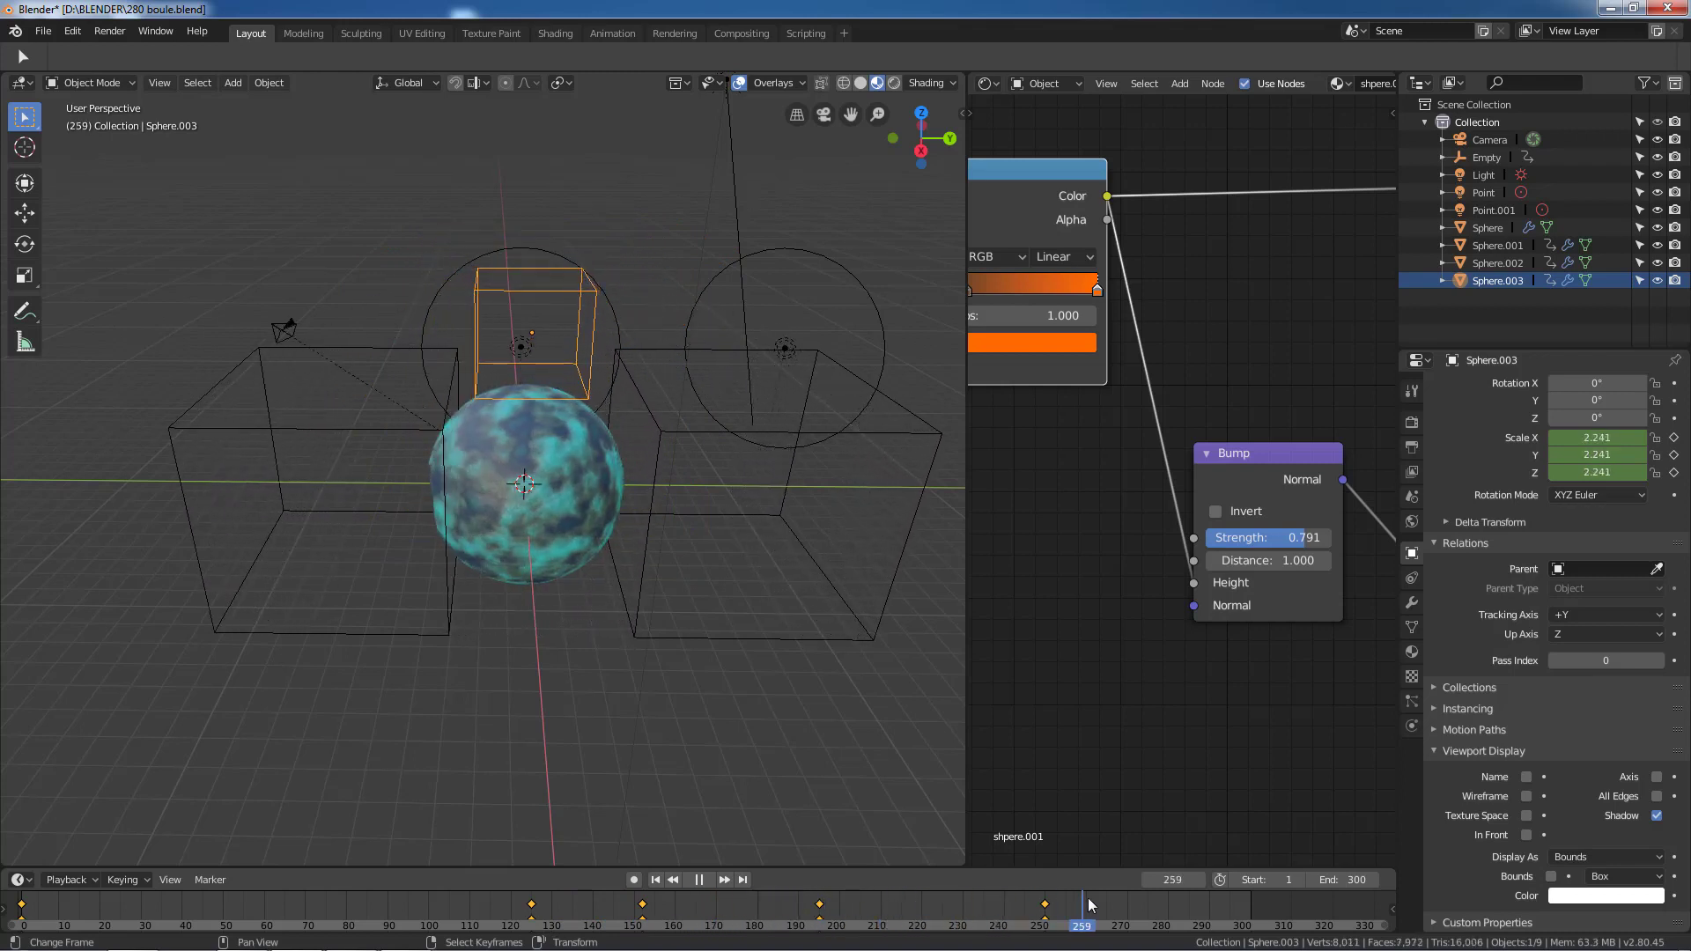
key(space)
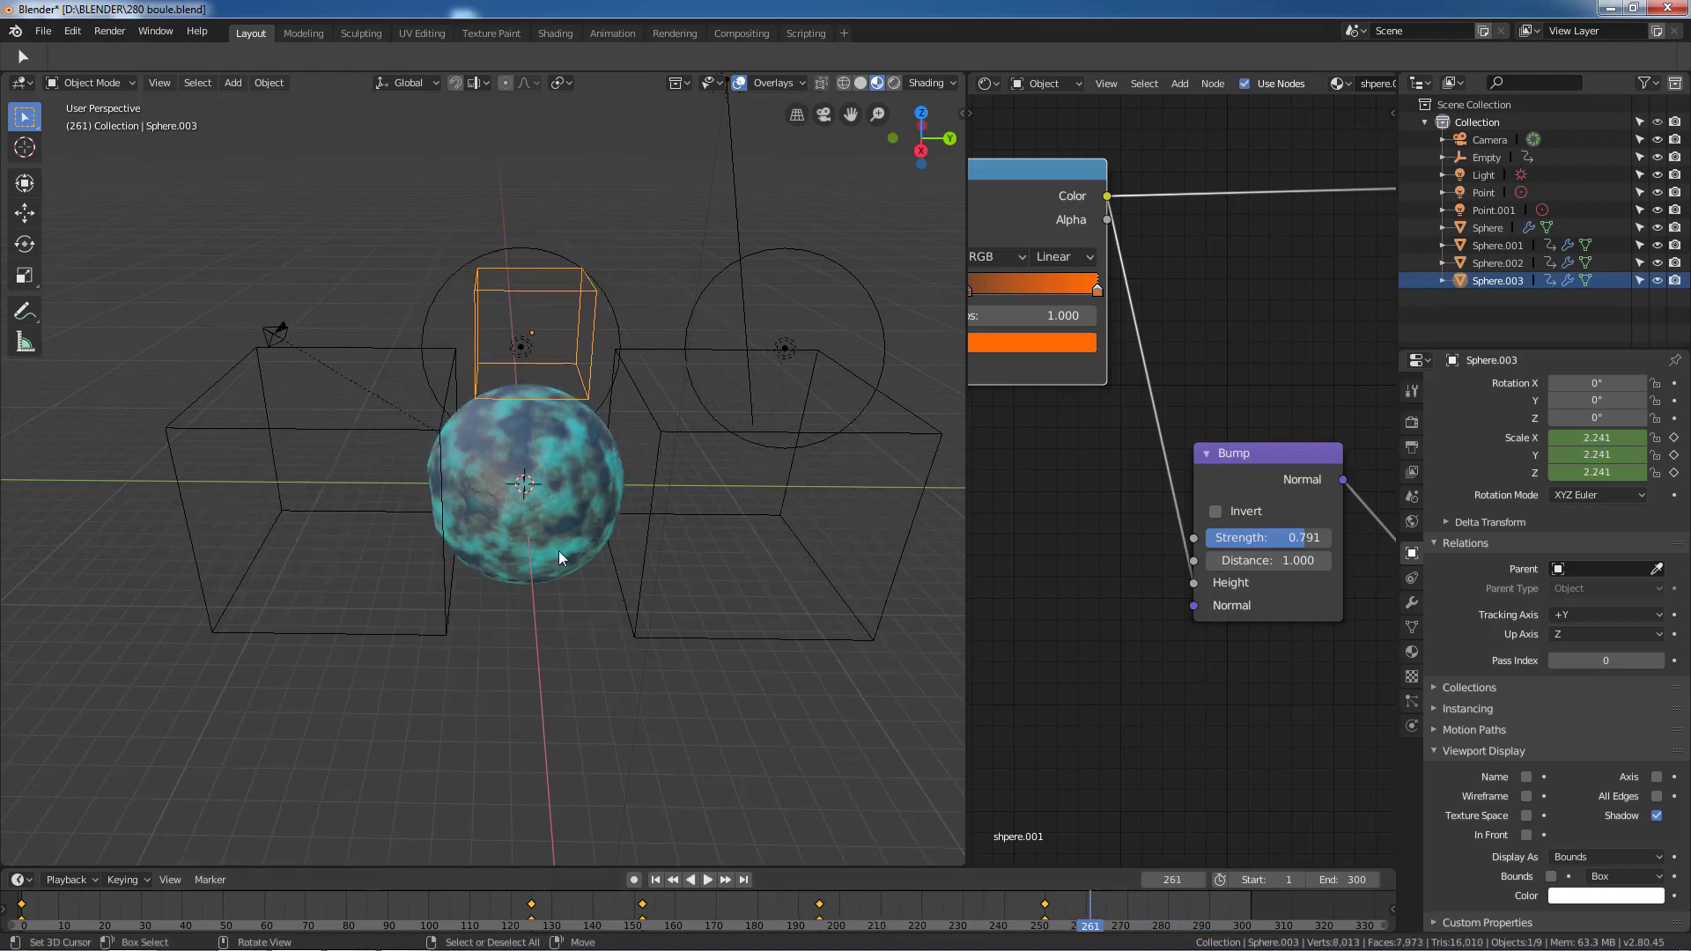
mouse_move(1090, 907)
mouse_down()
mouse_move(579, 908)
mouse_move(595, 916)
mouse_up()
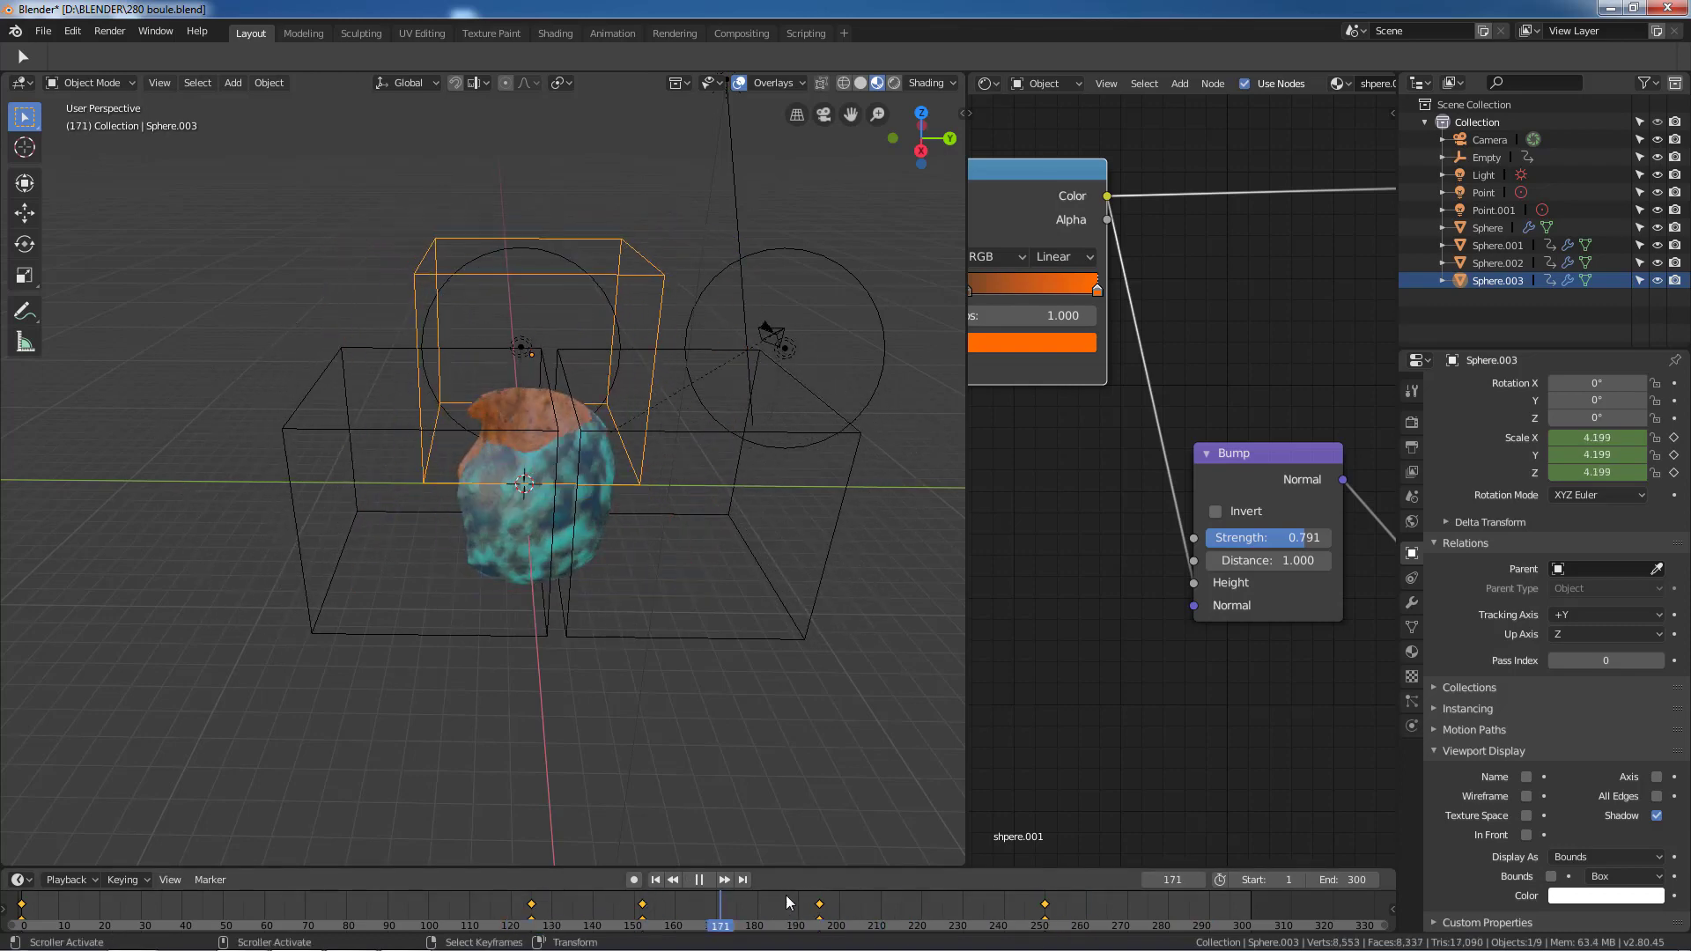
key(space)
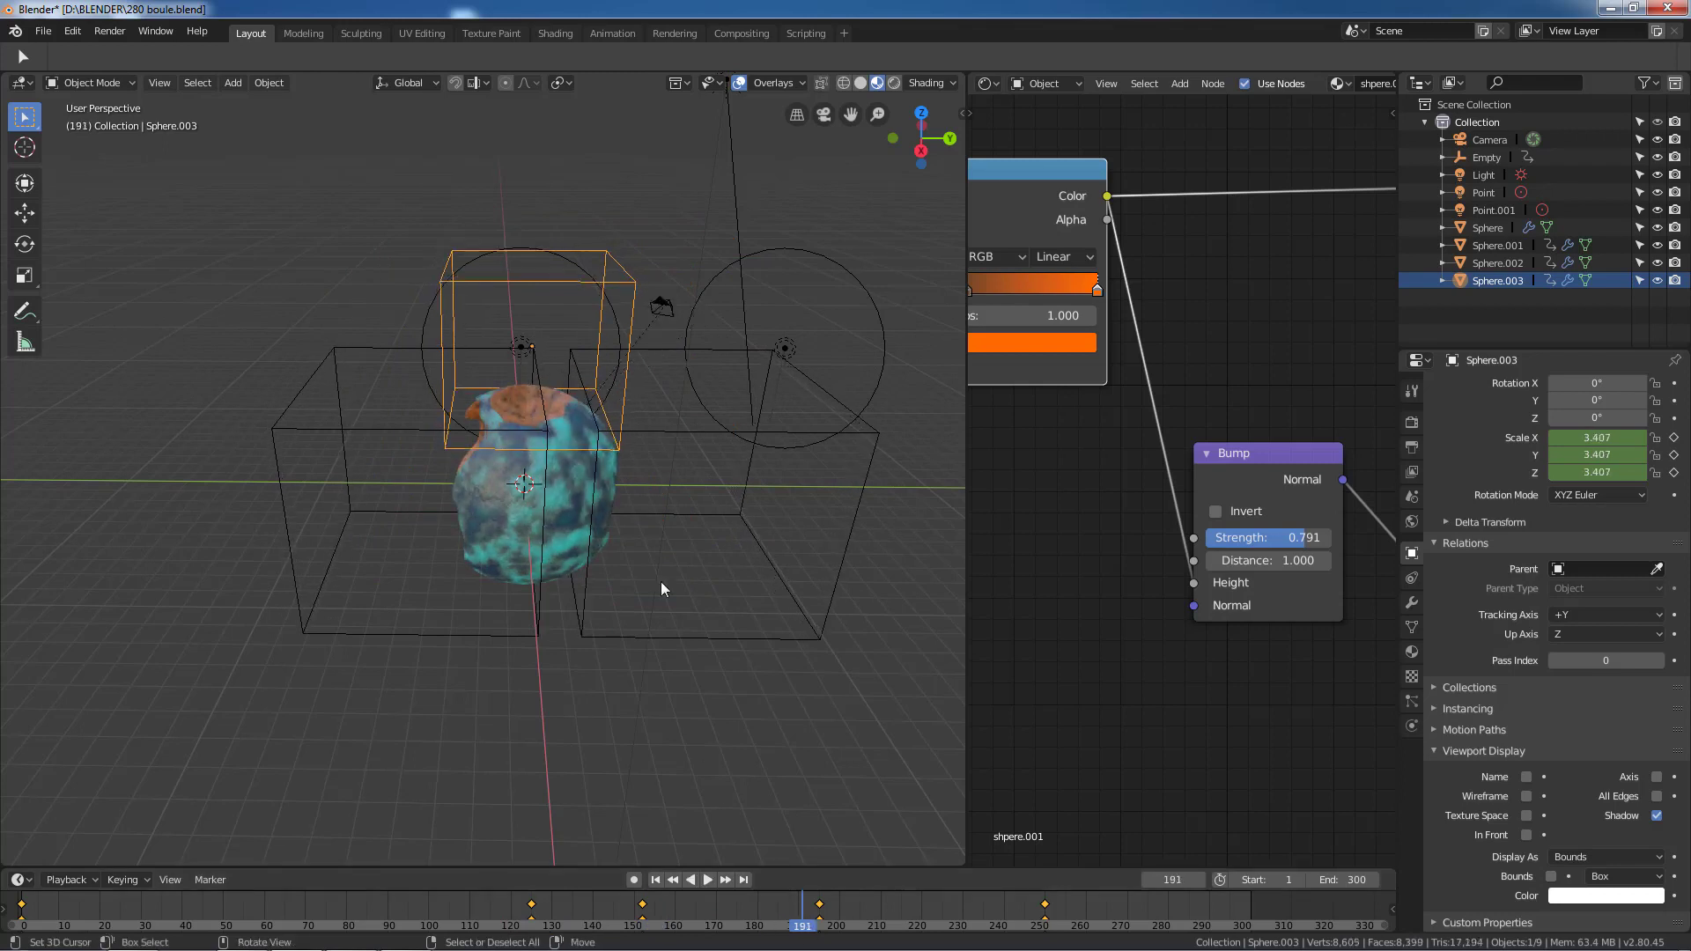
scroll(1159, 606, down, 2)
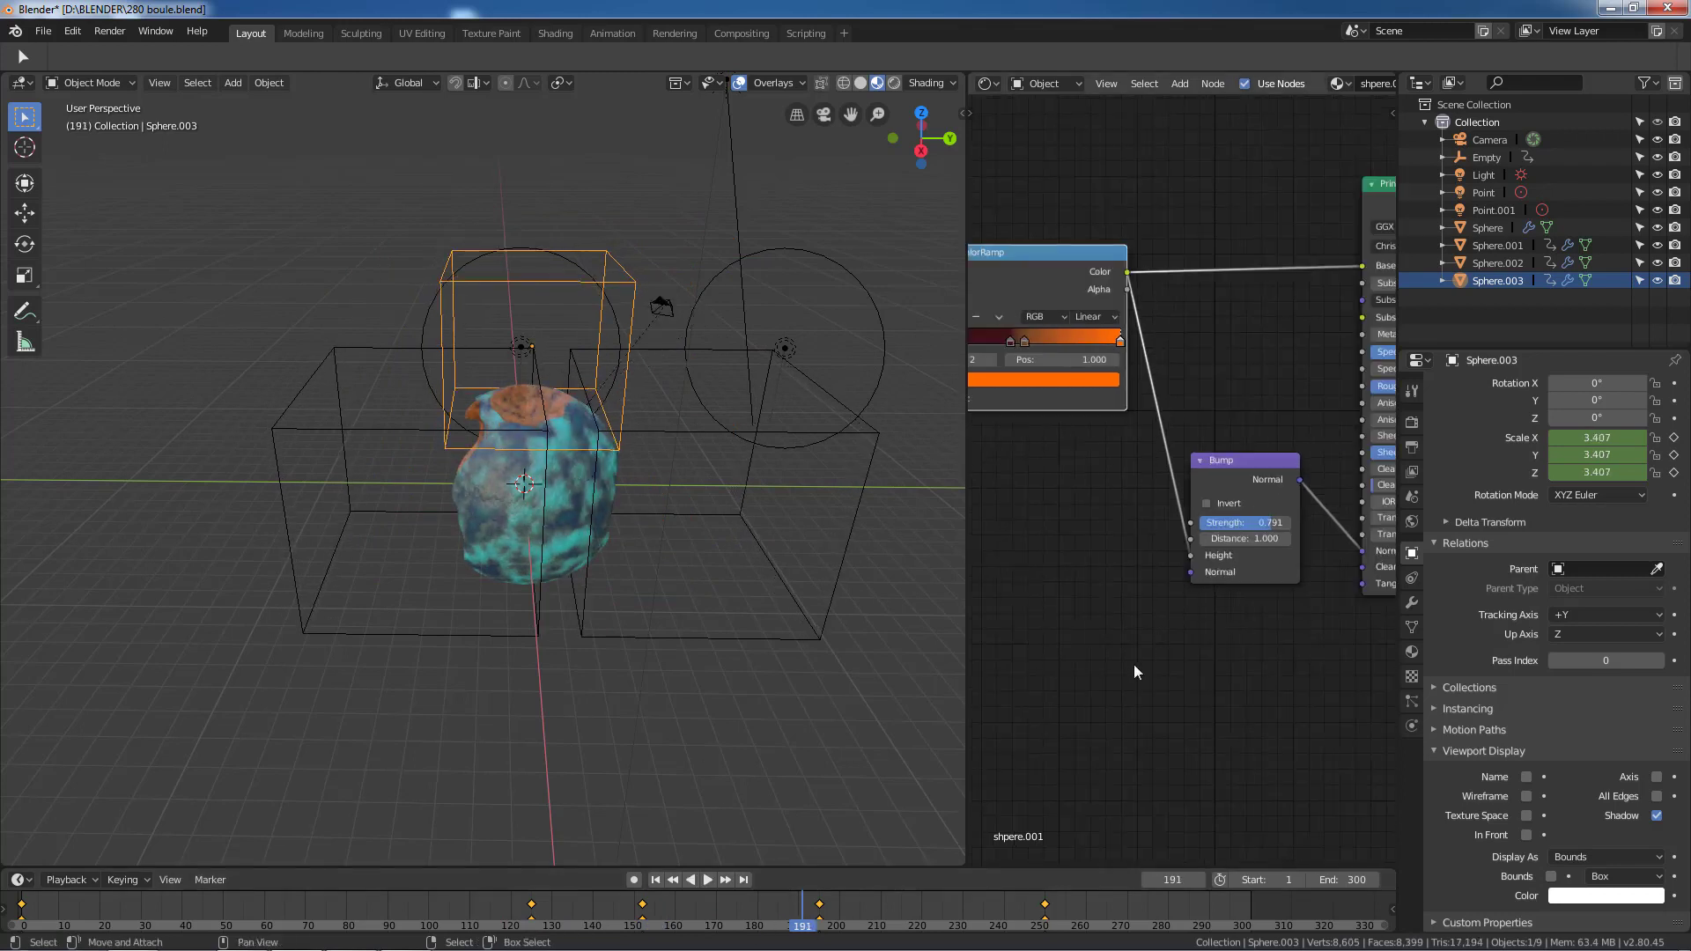
Select the Sphere and show its shpere material in a wider Shader Editor
right_click(553, 505)
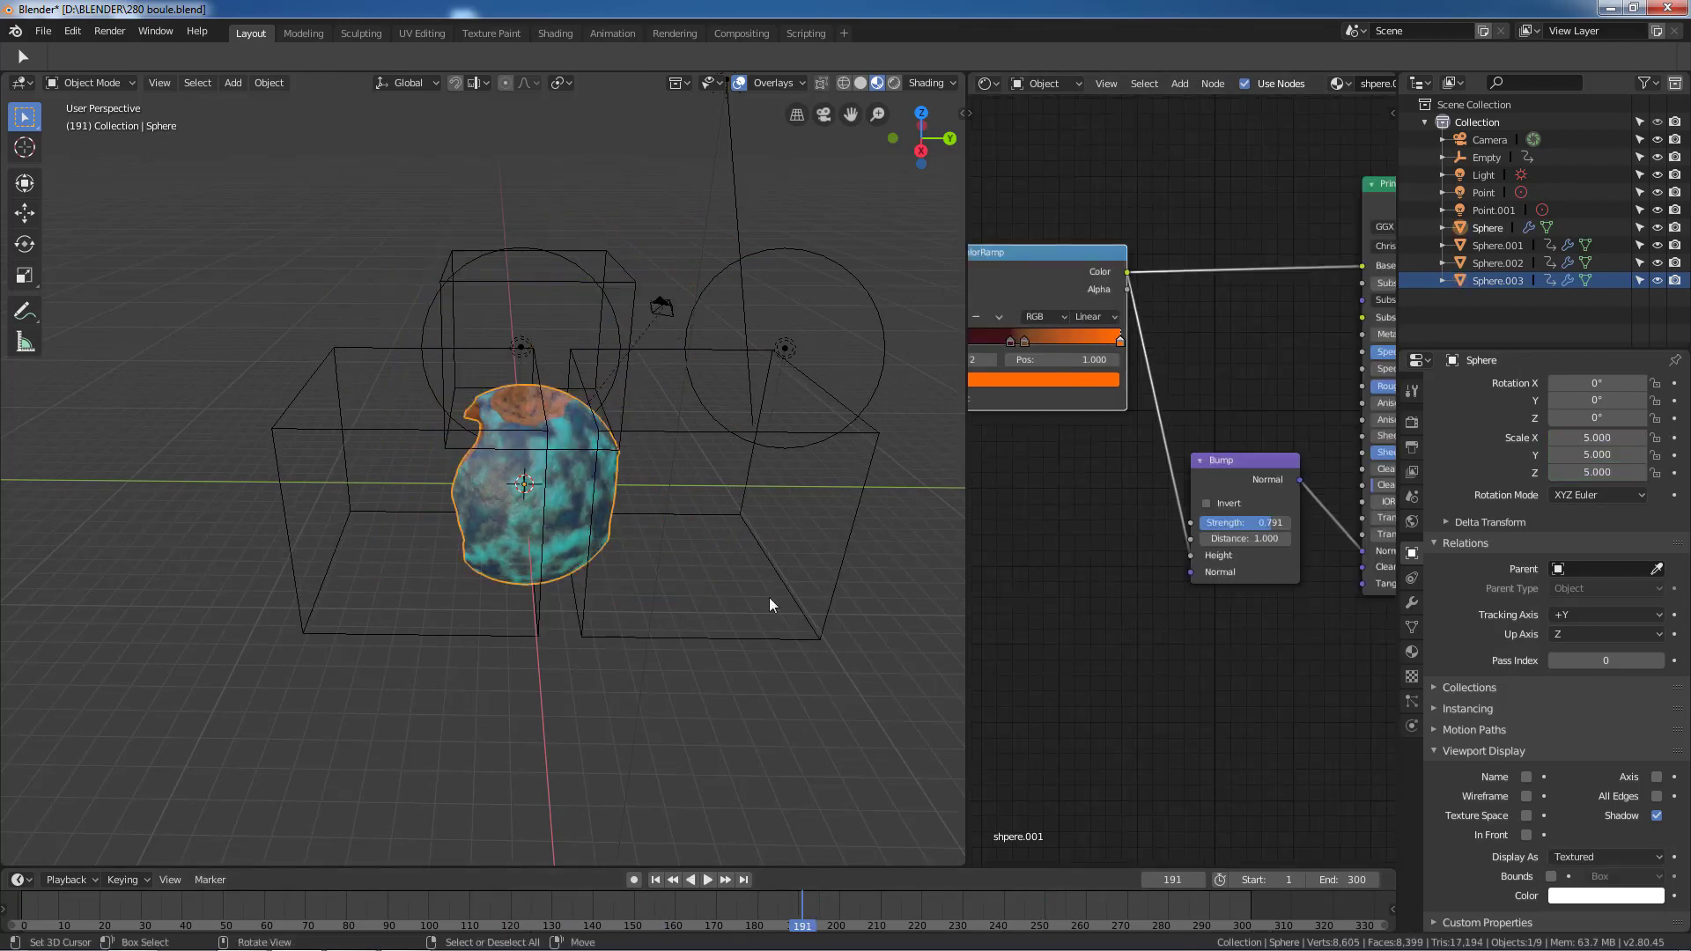
click(1413, 652)
click(1453, 394)
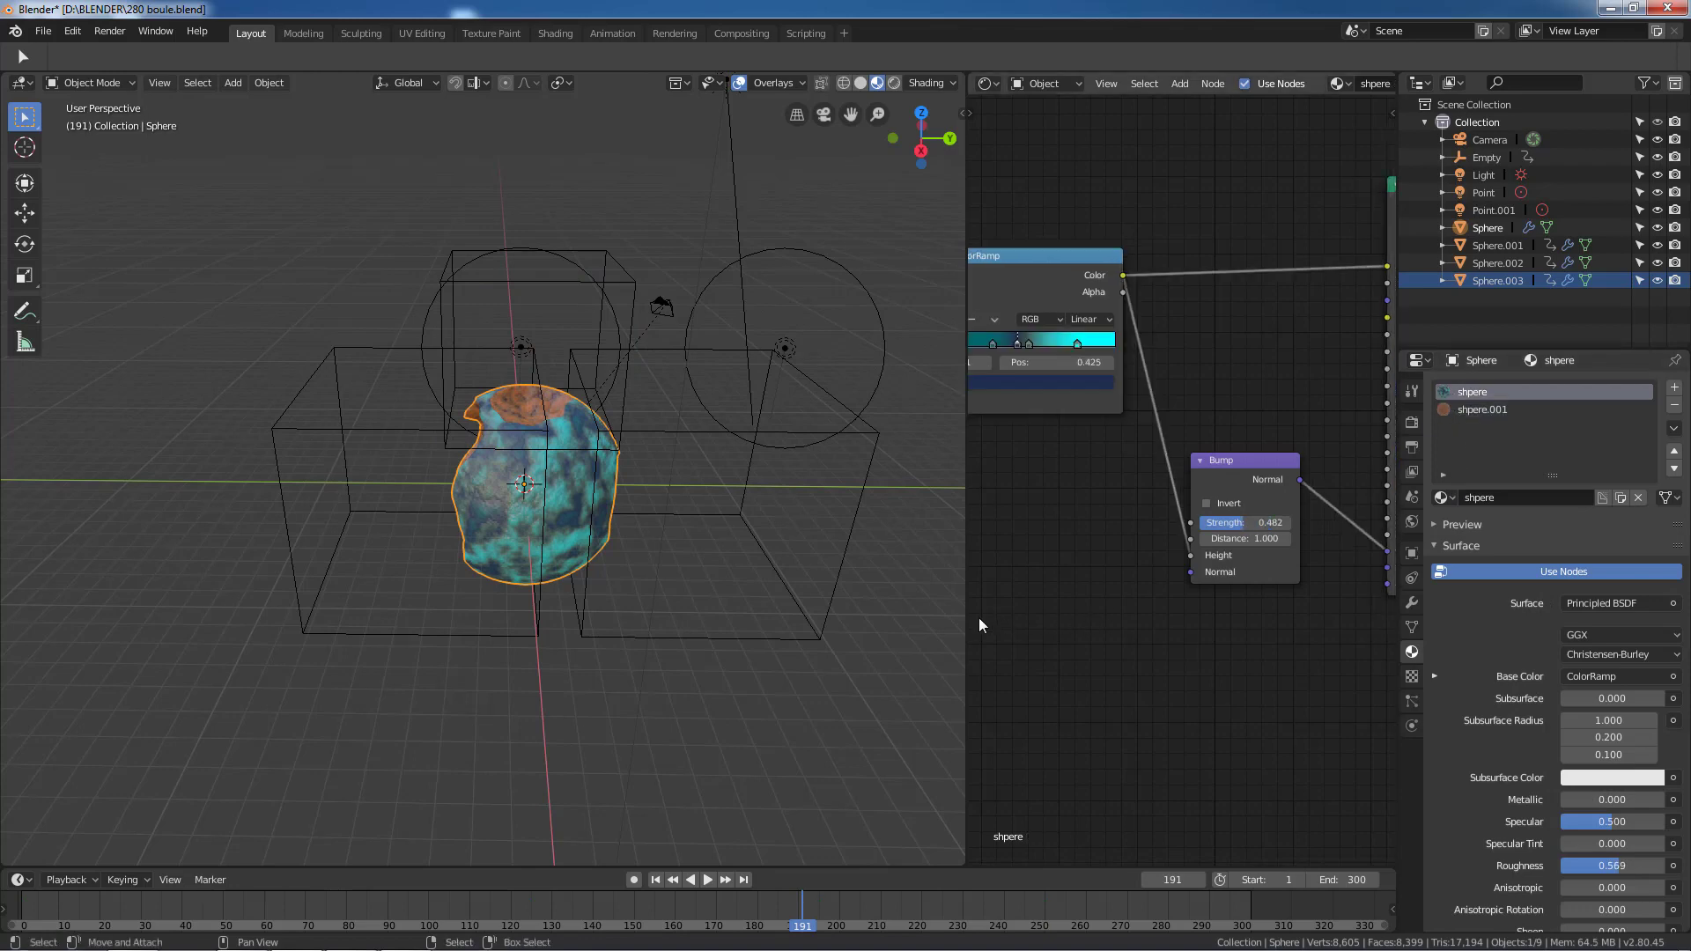
drag(966, 617, 553, 634)
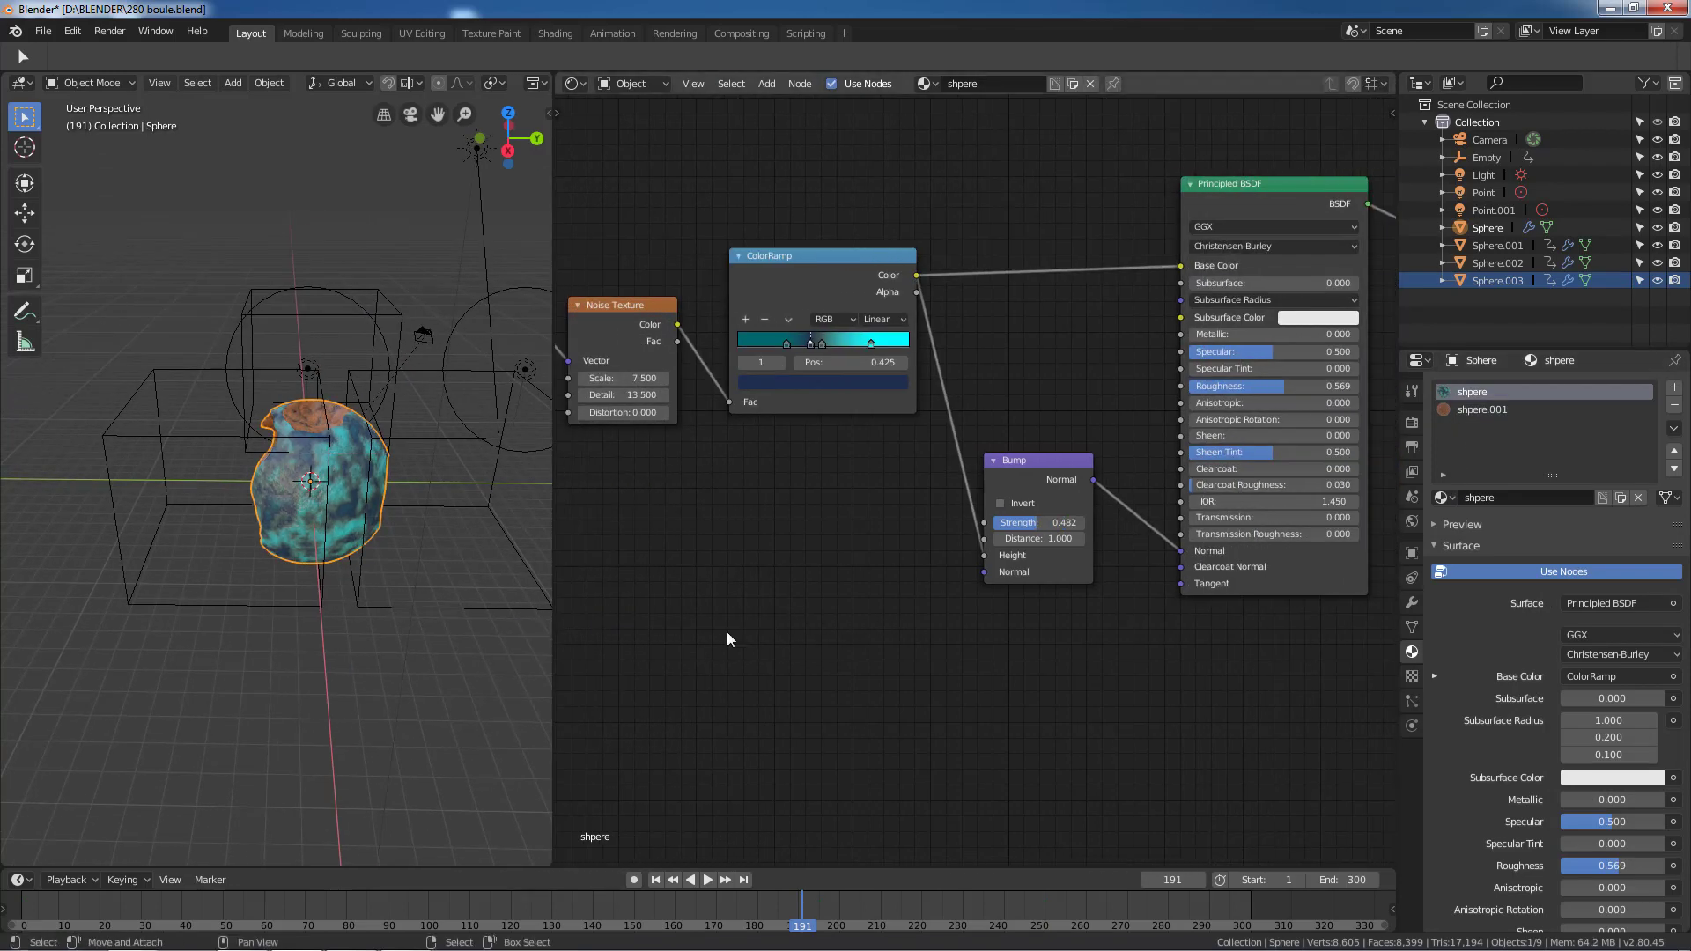
Play the animation to frame 159 and pan to the Mapping node feeding the Noise Texture
key(space)
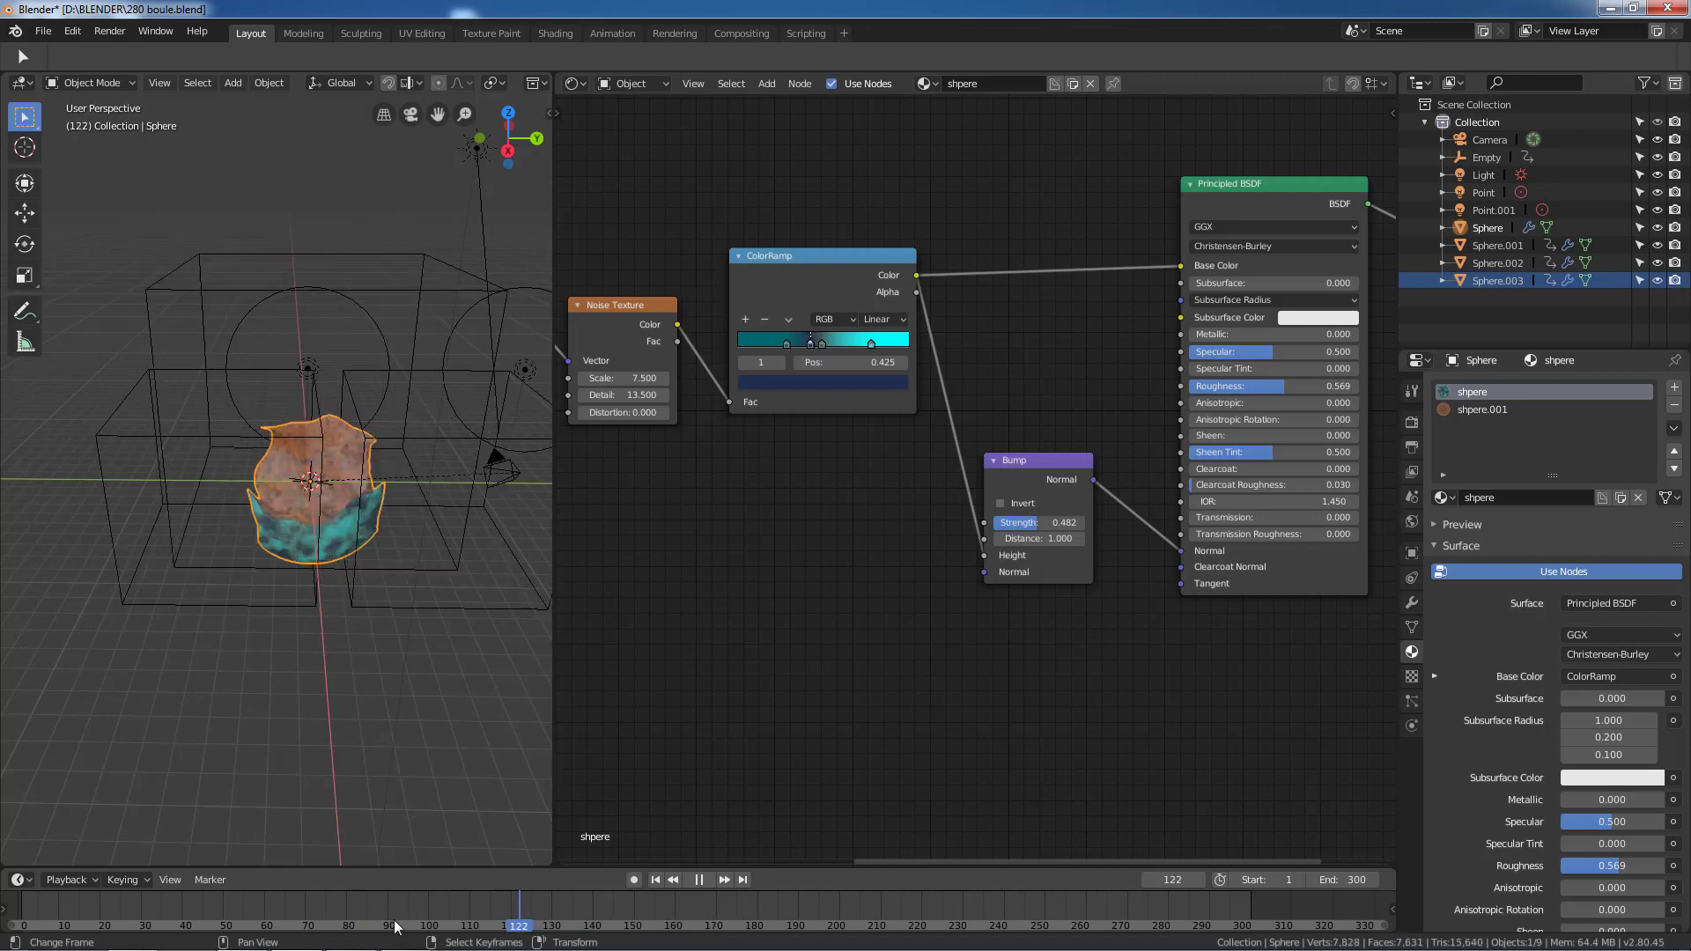
key(space)
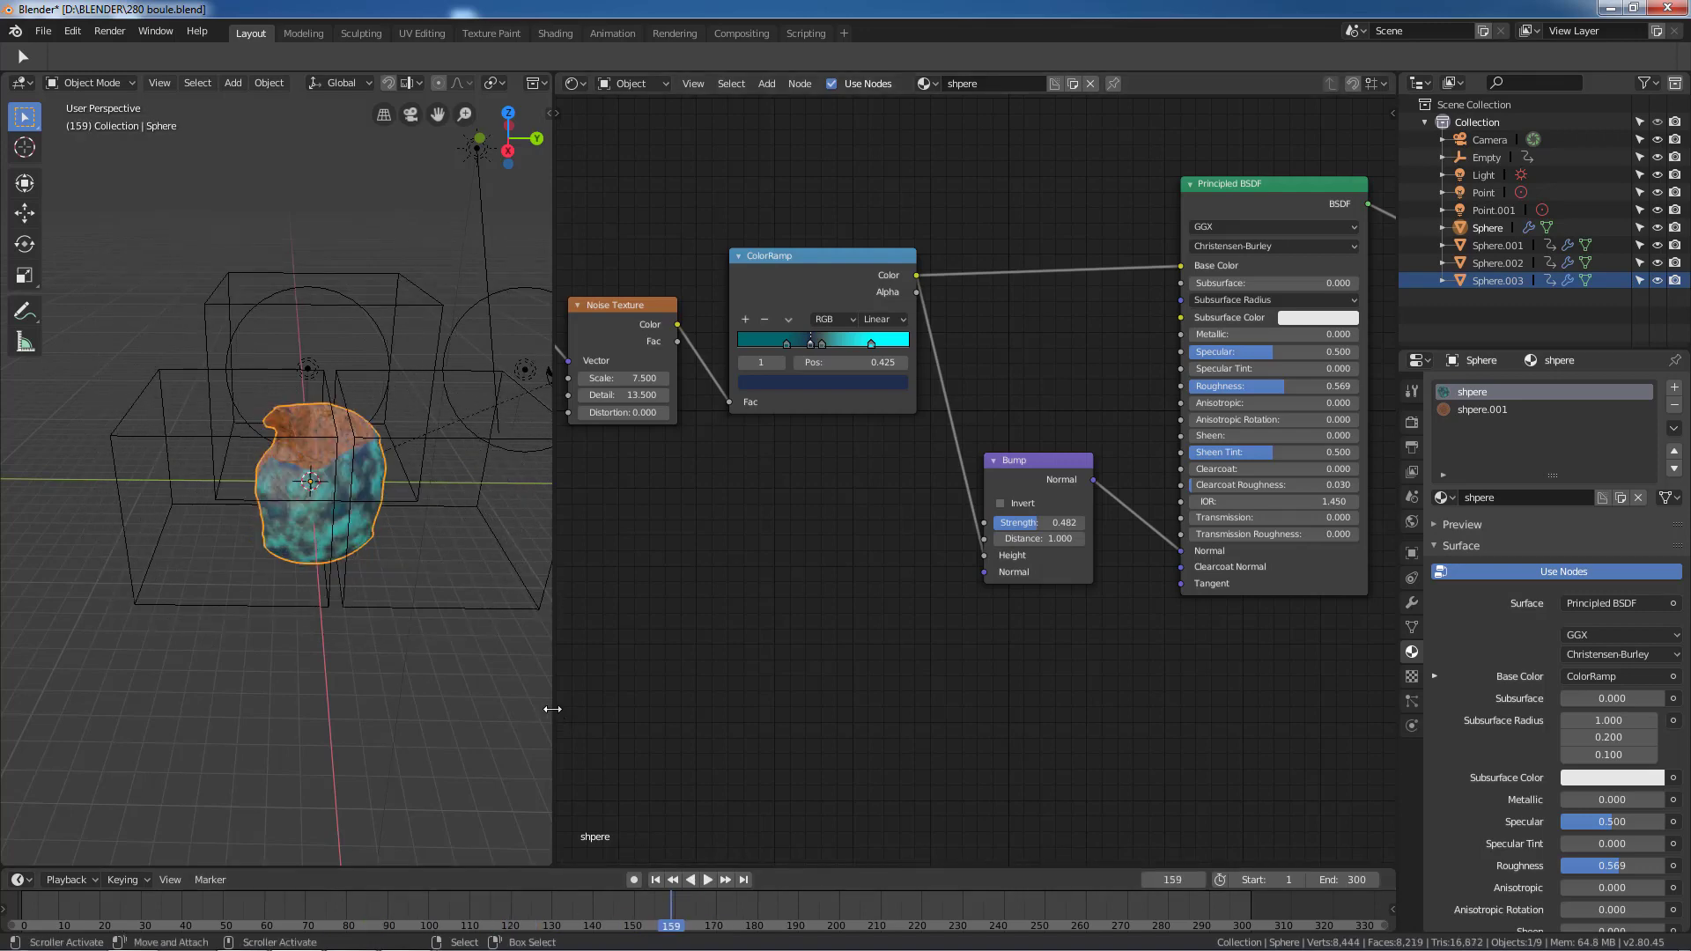
mouse_move(557, 715)
mouse_down()
mouse_move(1180, 713)
mouse_move(384, 691)
mouse_up()
middle_drag(646, 614, 916, 664)
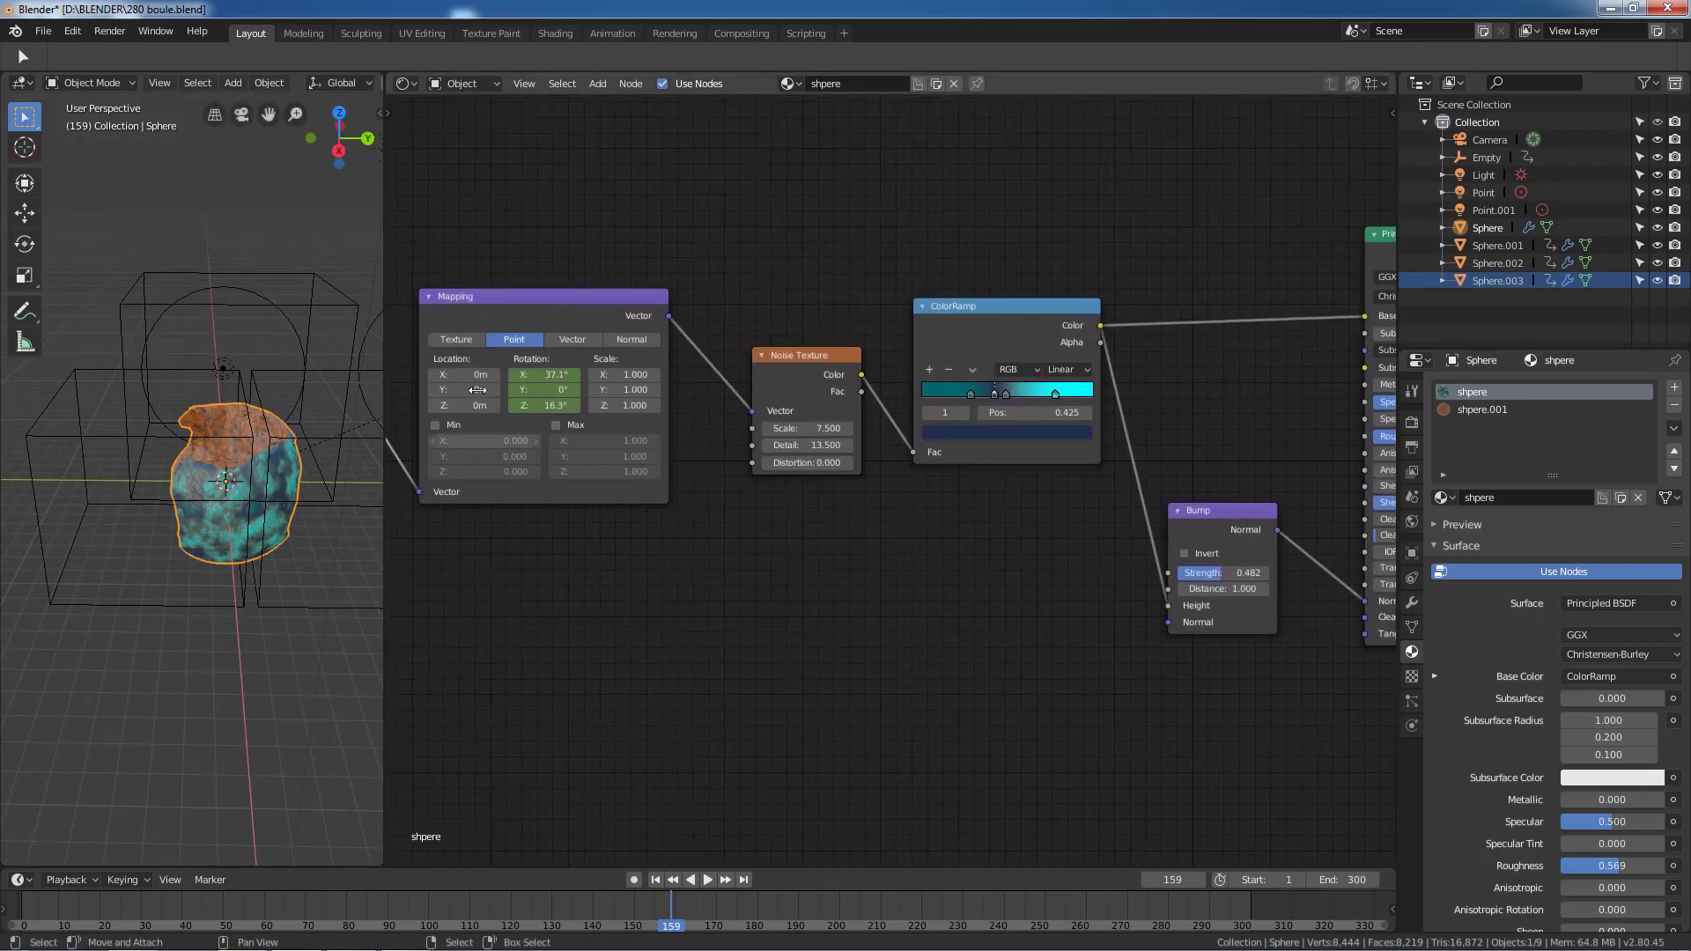
Zoom out the node tree and center the Texture Coordinate and Mapping nodes
middle_drag(692, 595, 887, 649)
scroll(863, 634, down, 1)
scroll(951, 650, down, 1)
scroll(691, 604, up, 2)
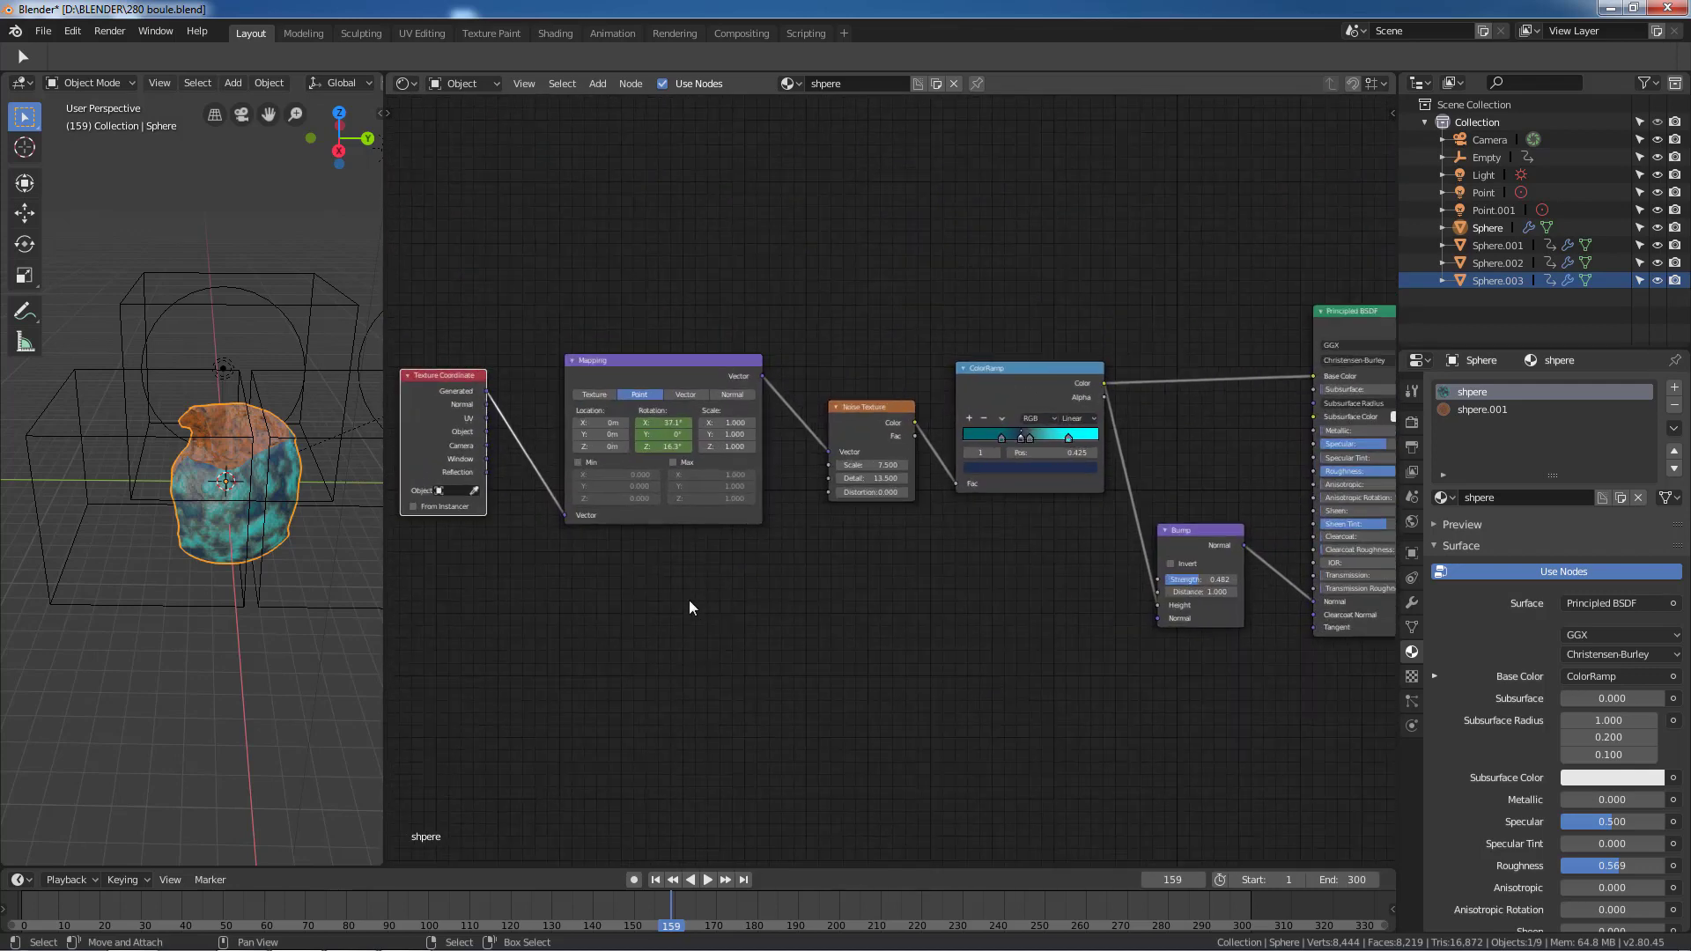
scroll(718, 643, up, 1)
middle_drag(717, 642, 869, 660)
Stop playback at frame 164, with Mapping rotation 38.6°/17°, and widen the 3D view
scroll(869, 660, up, 1)
scroll(881, 658, up, 1)
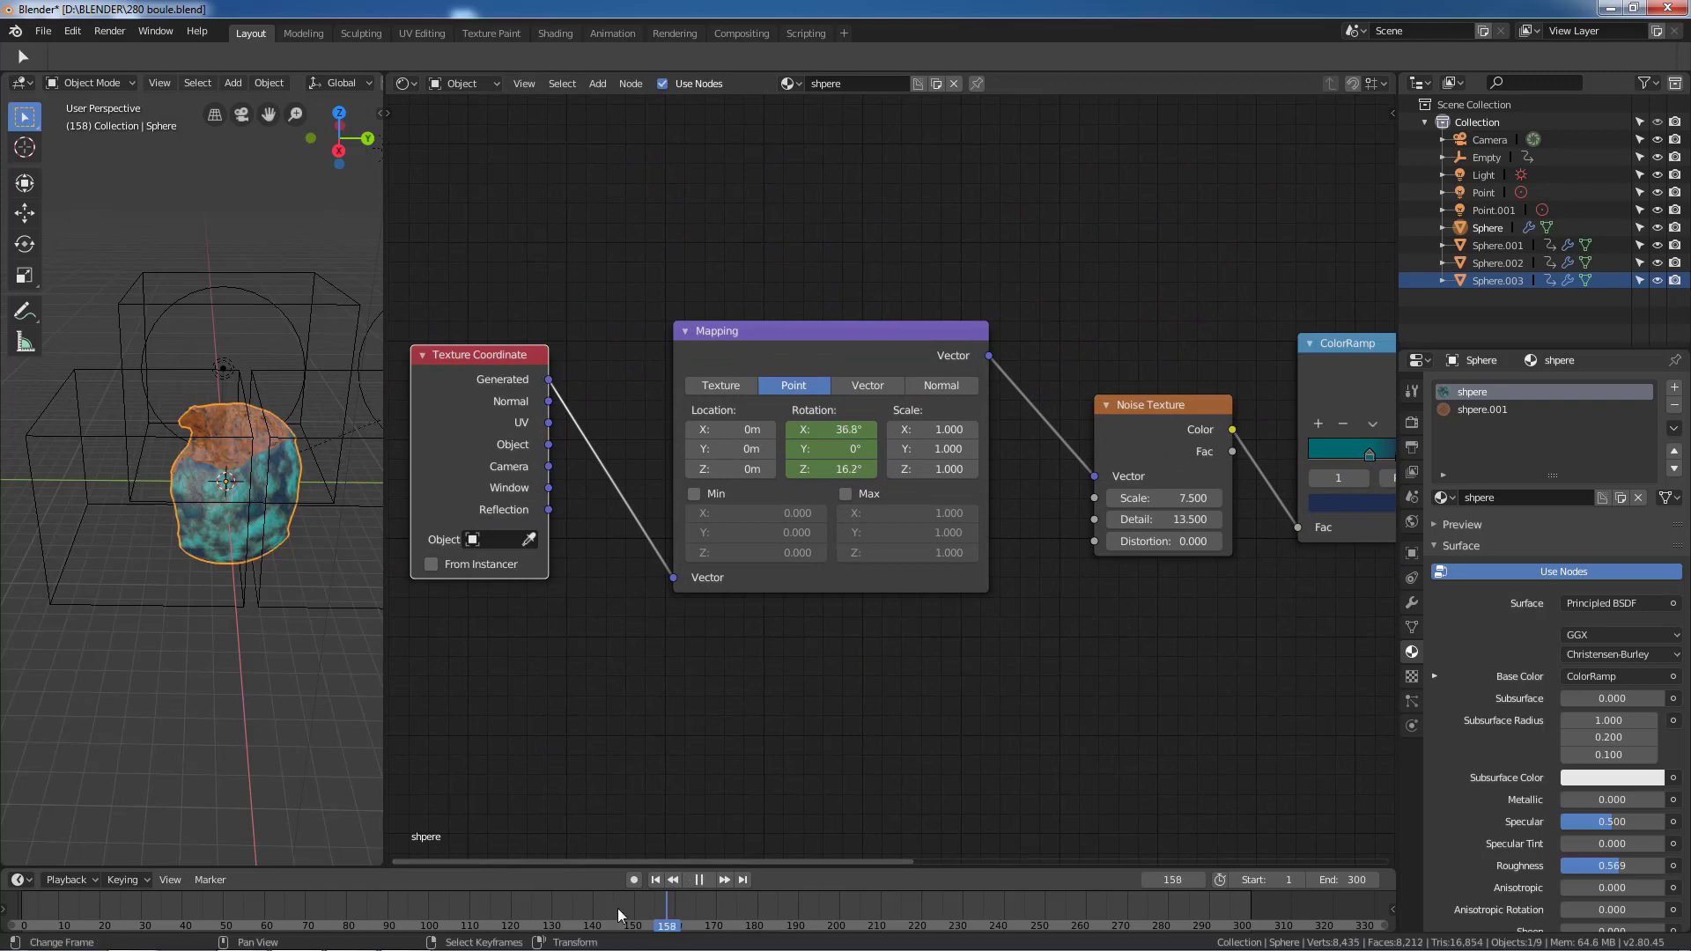
key(space)
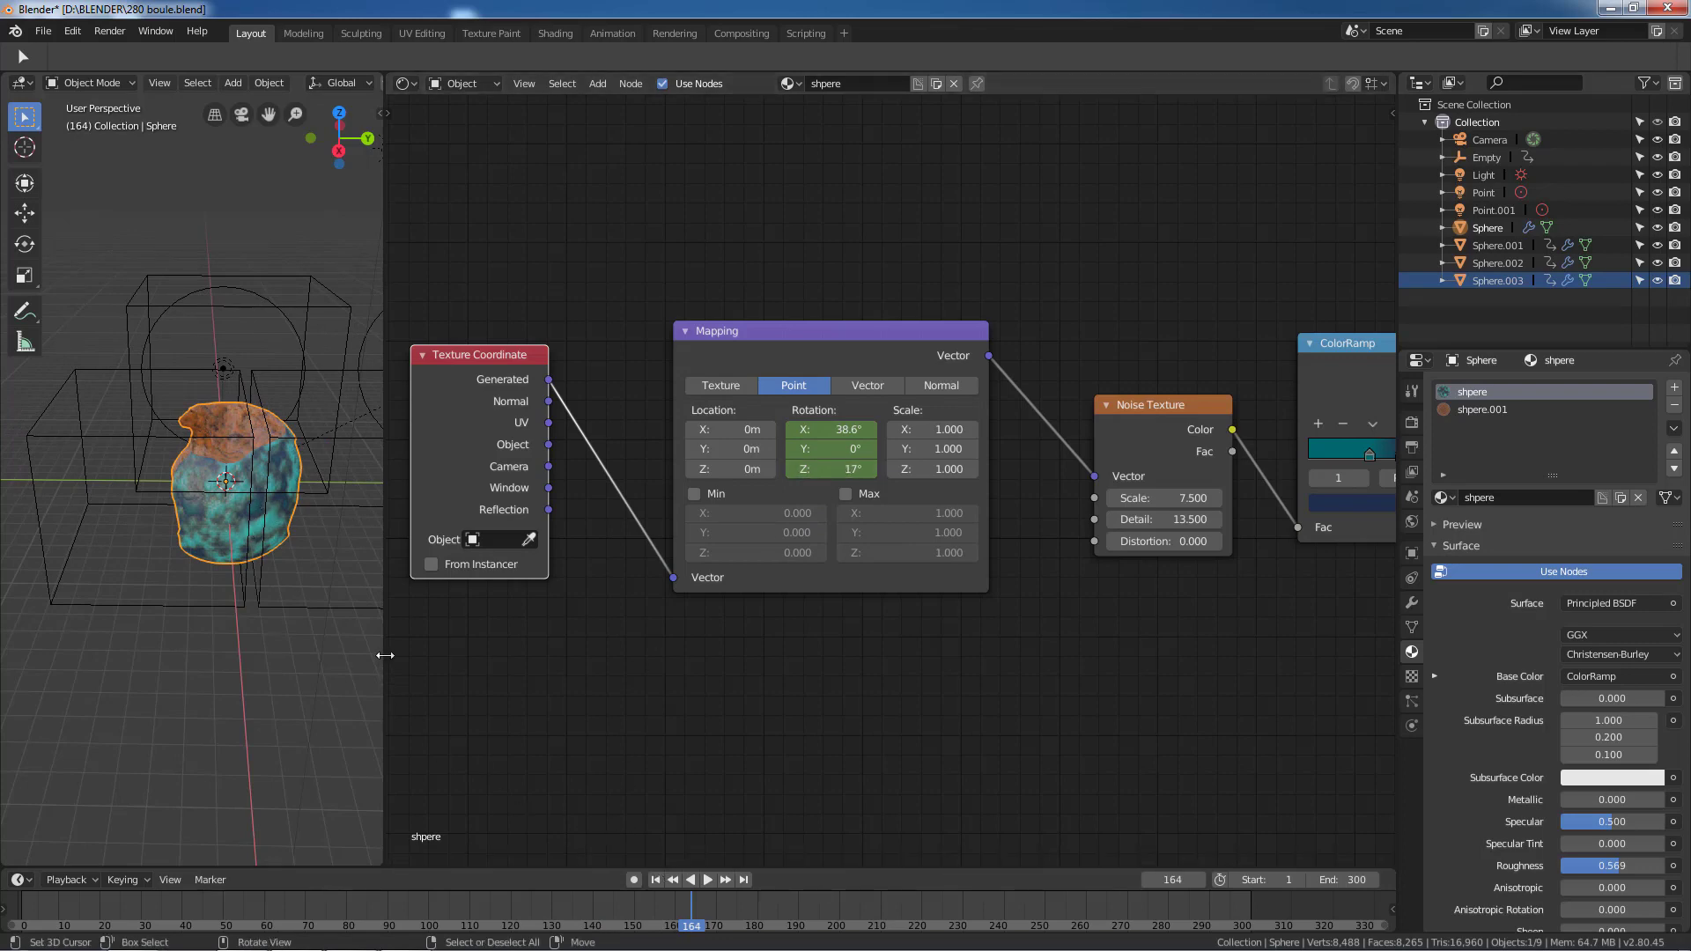
drag(385, 655, 748, 677)
Scrub the timeline and stop the animation at frame 103
scroll(432, 518, up, 3)
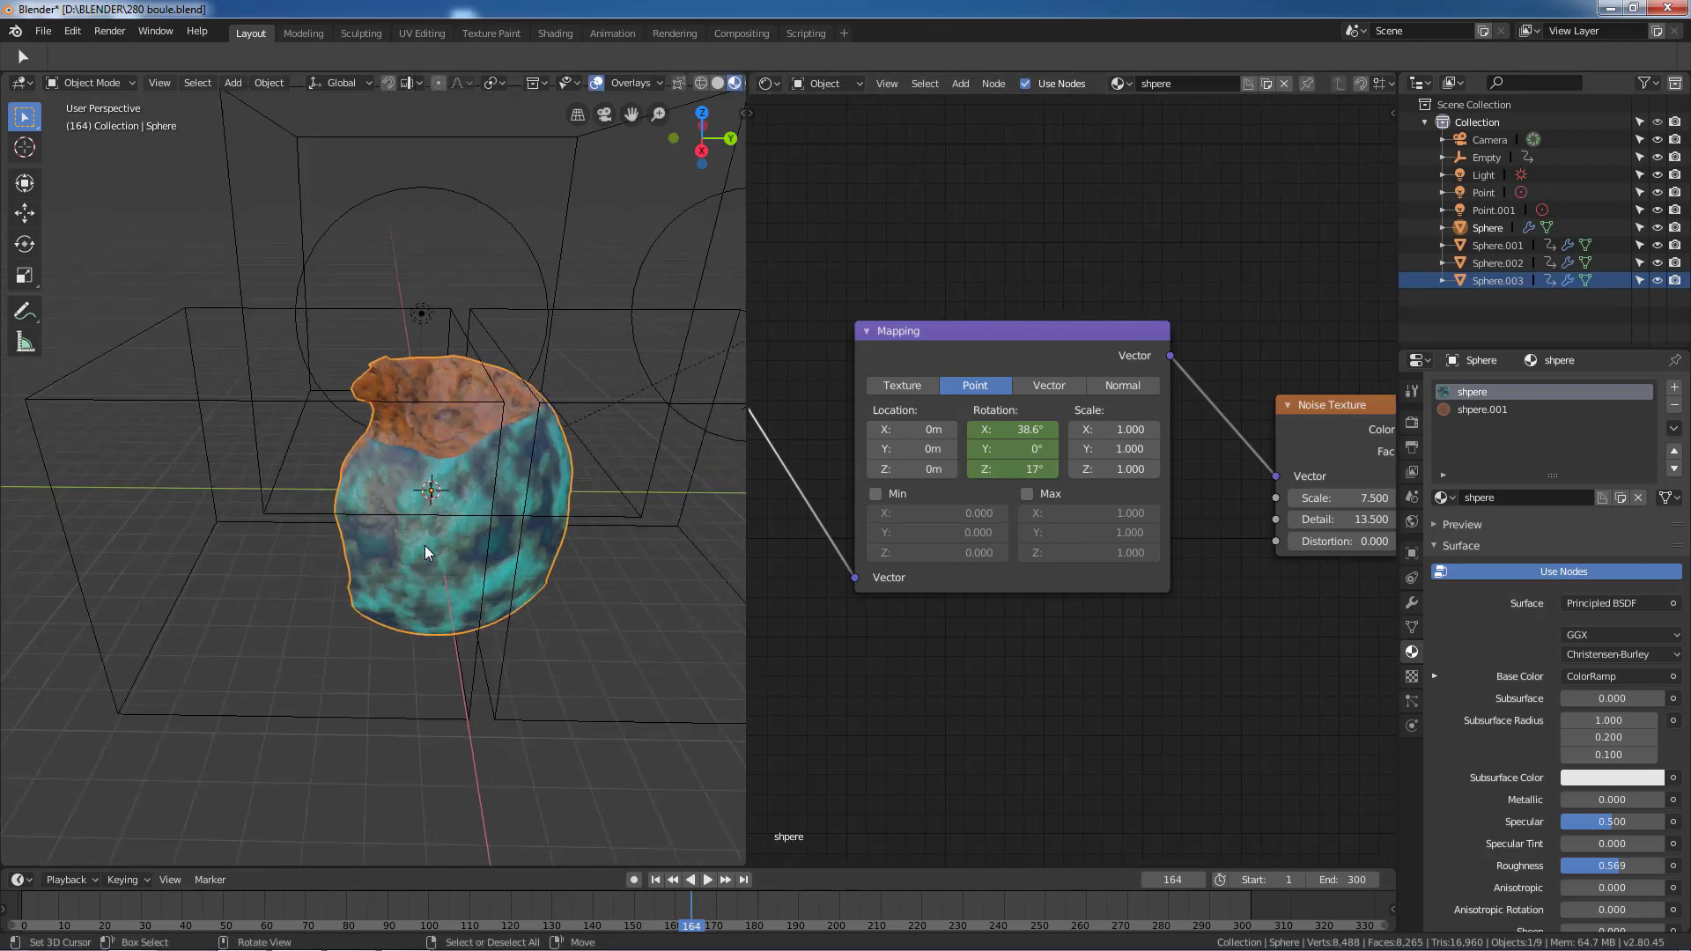
scroll(425, 546, up, 3)
click(689, 880)
mouse_move(643, 911)
mouse_down()
mouse_move(500, 912)
mouse_move(747, 896)
mouse_move(440, 897)
mouse_up()
key(space)
Switch to camera view with Numpad 0 and play the animation through to frame 243
key(KP_0)
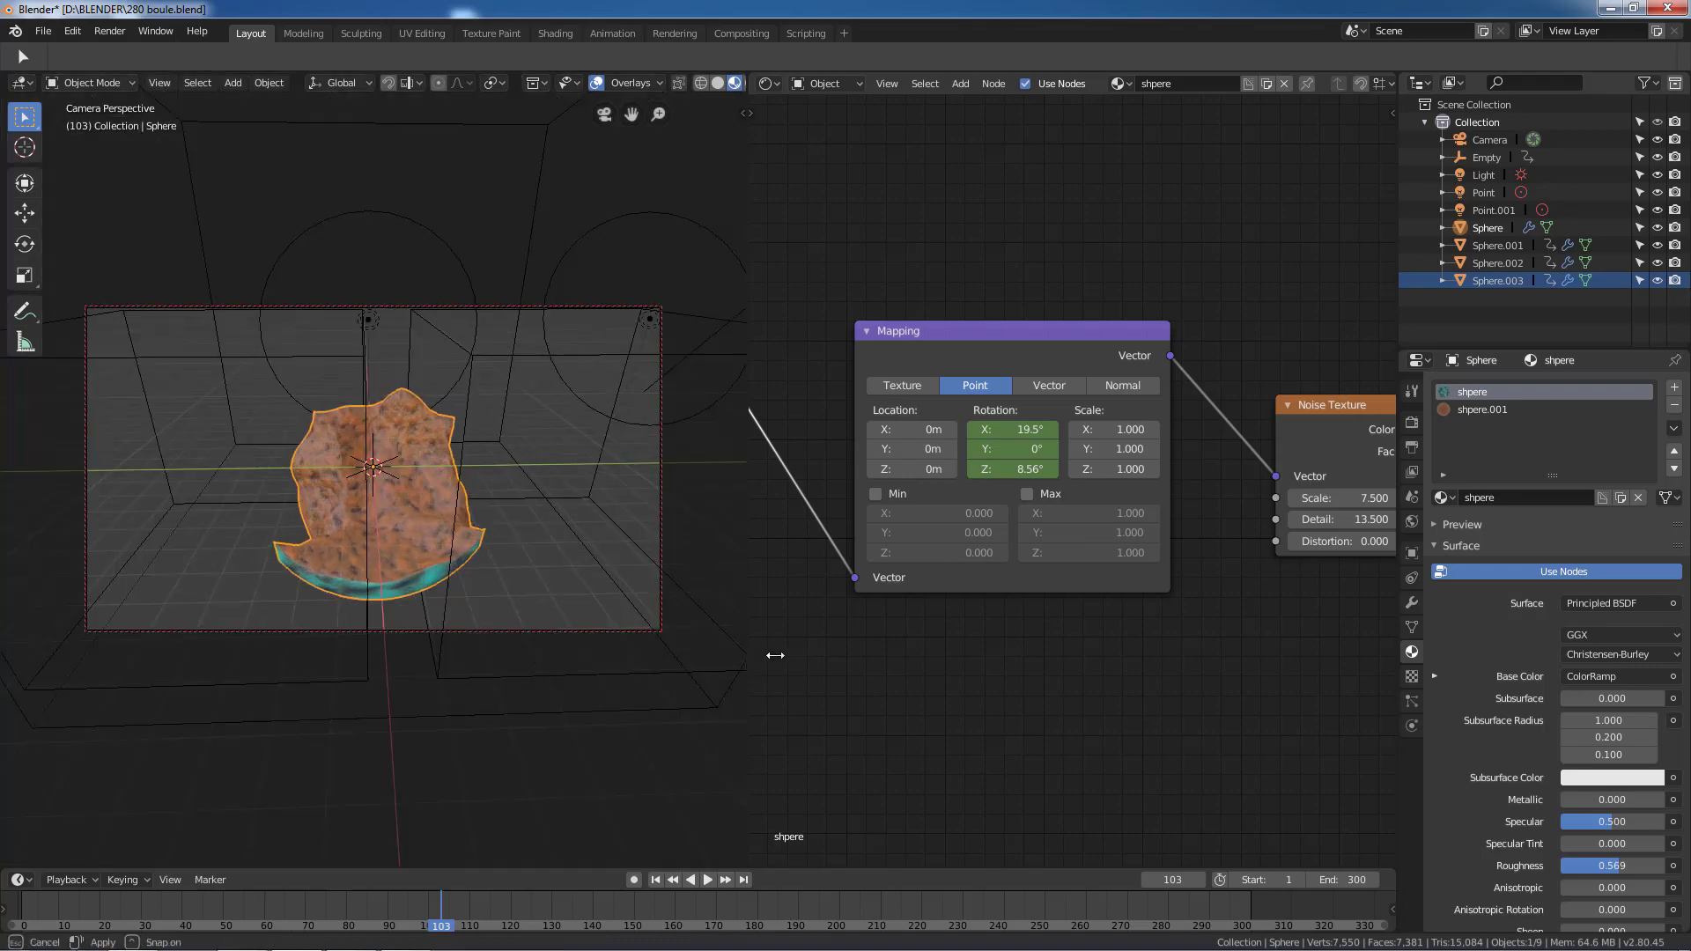
drag(747, 654, 985, 661)
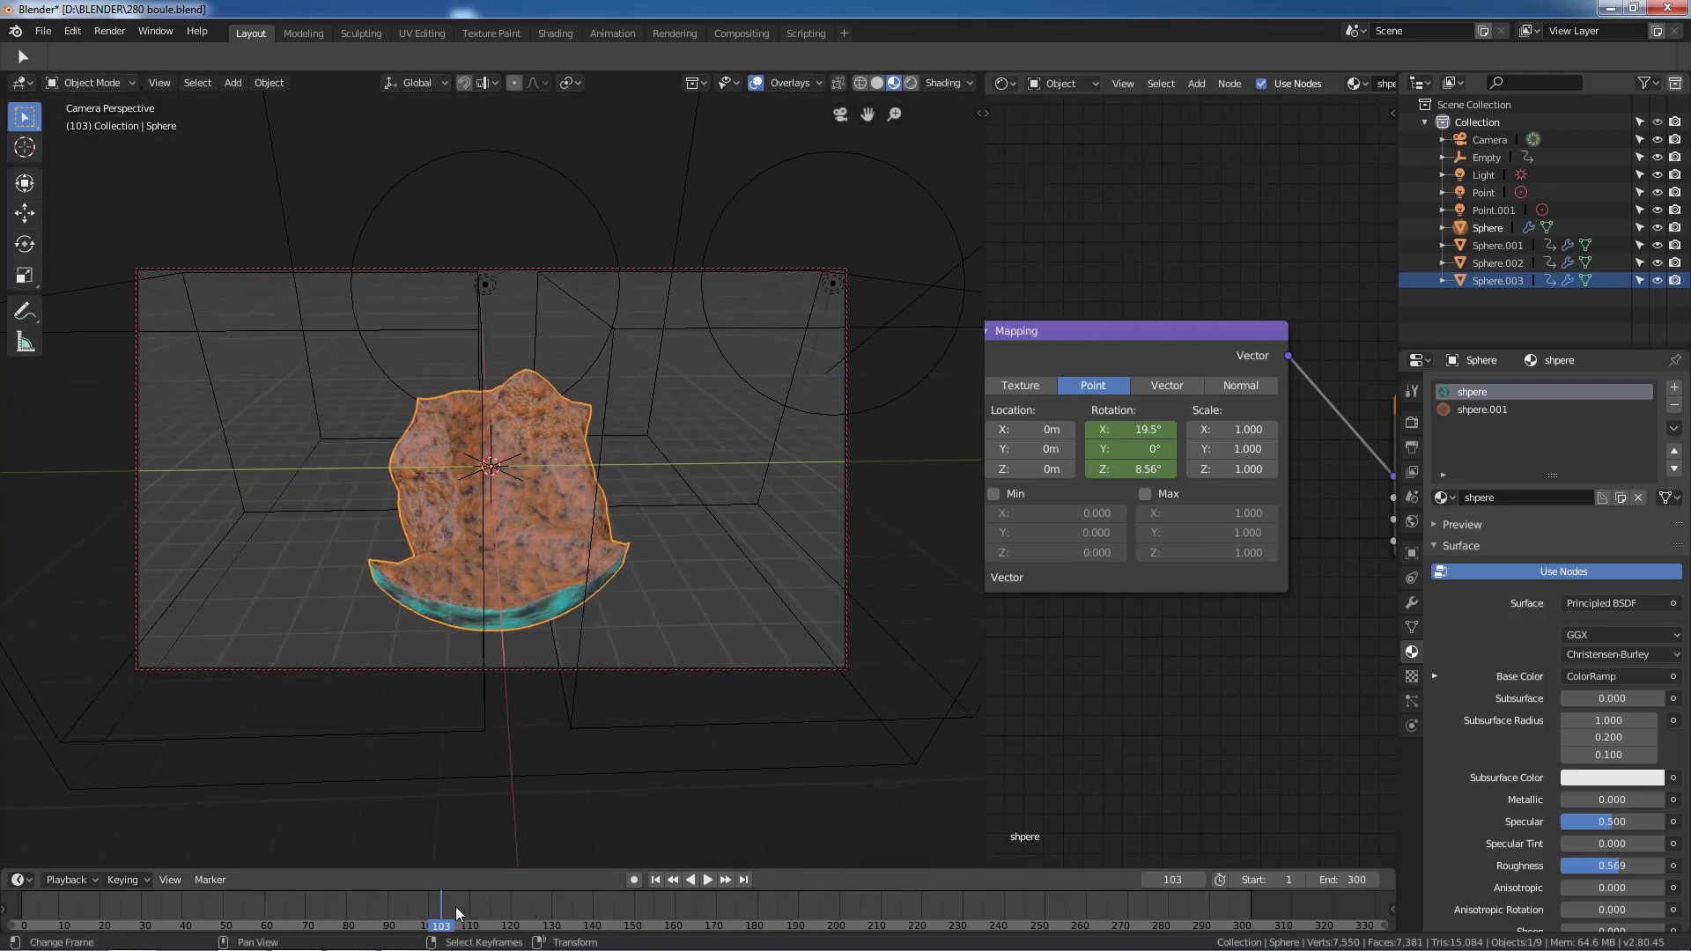
click(215, 913)
key(space)
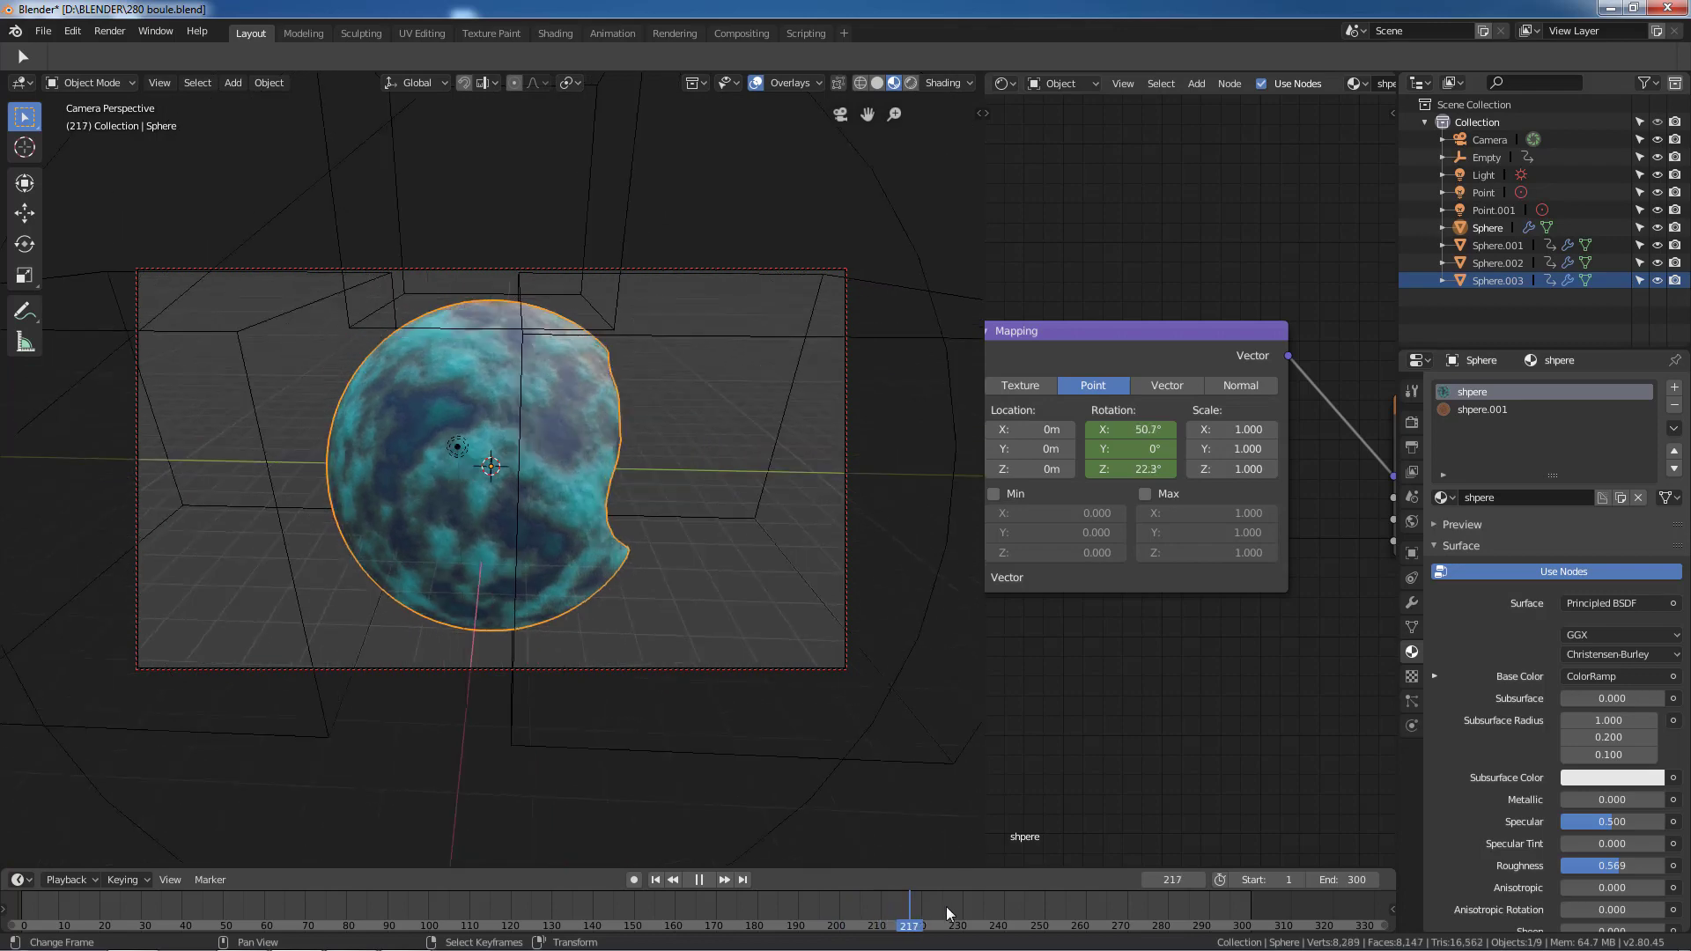
key(space)
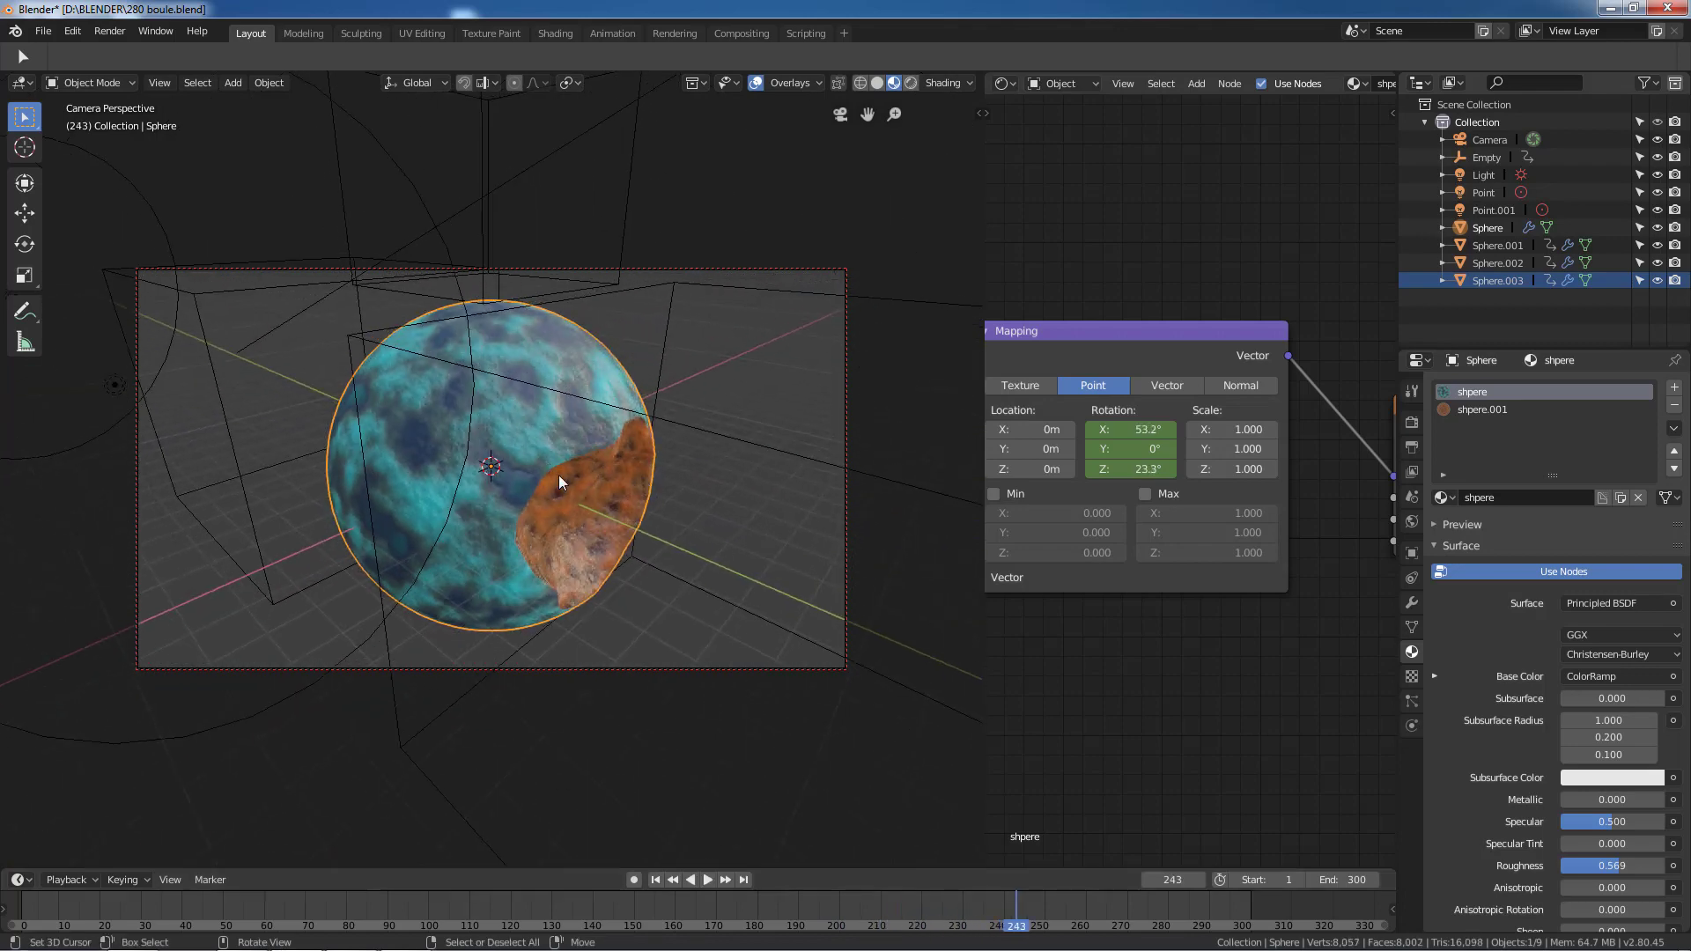
Inspect the sphere's textured, bumpy surface up close from a front, then angled view
key(KP_1)
scroll(585, 492, up, 2)
scroll(599, 523, up, 2)
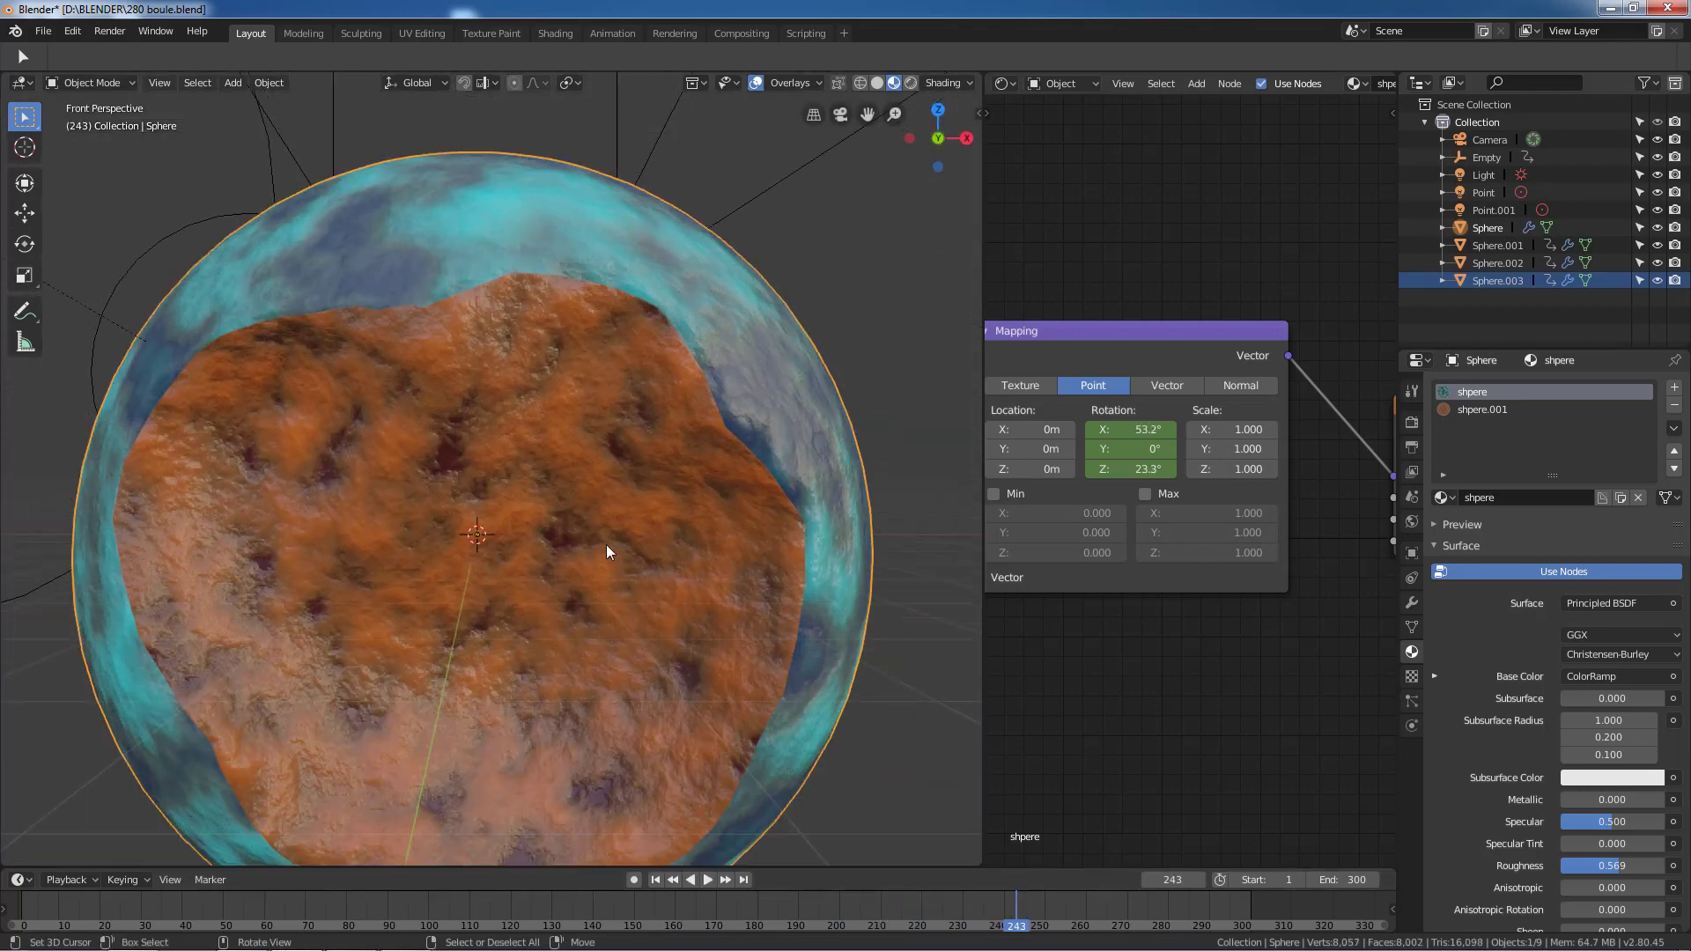
scroll(625, 561, up, 2)
scroll(646, 581, up, 2)
mouse_move(681, 575)
middle_down()
mouse_move(574, 648)
mouse_move(650, 565)
middle_up()
scroll(653, 532, down, 3)
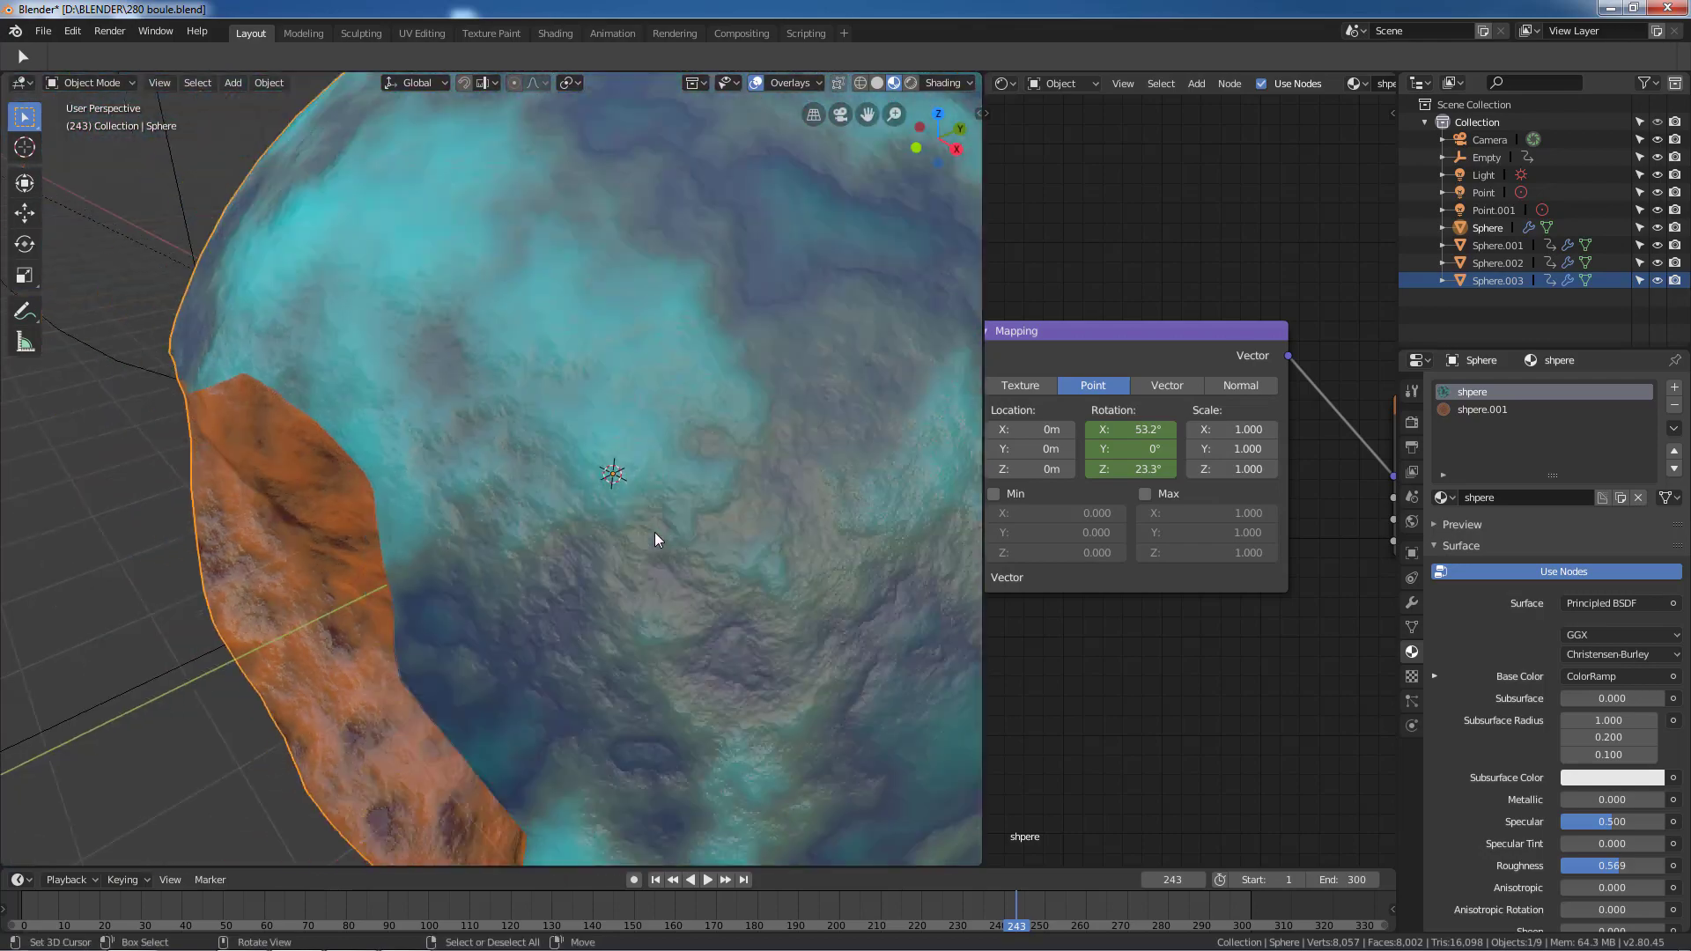
scroll(693, 535, down, 1)
Center the Noise Texture and ColorRamp nodes and try a larger Noise Texture scale
middle_drag(1177, 699, 1013, 666)
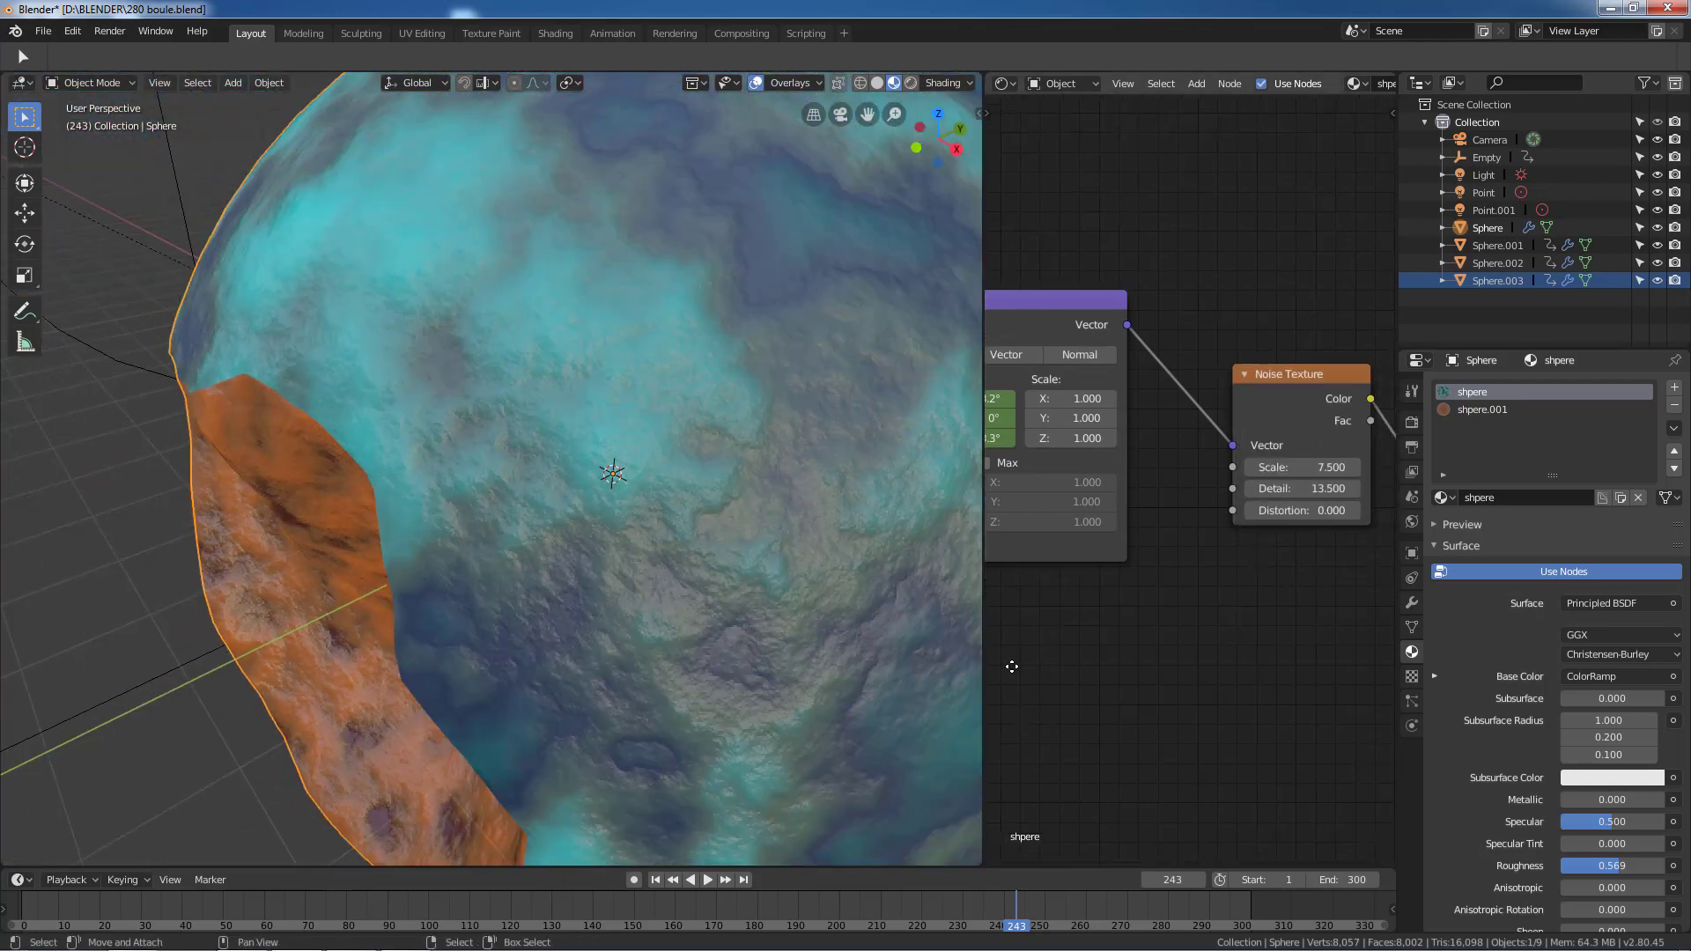
middle_drag(1239, 665, 1142, 675)
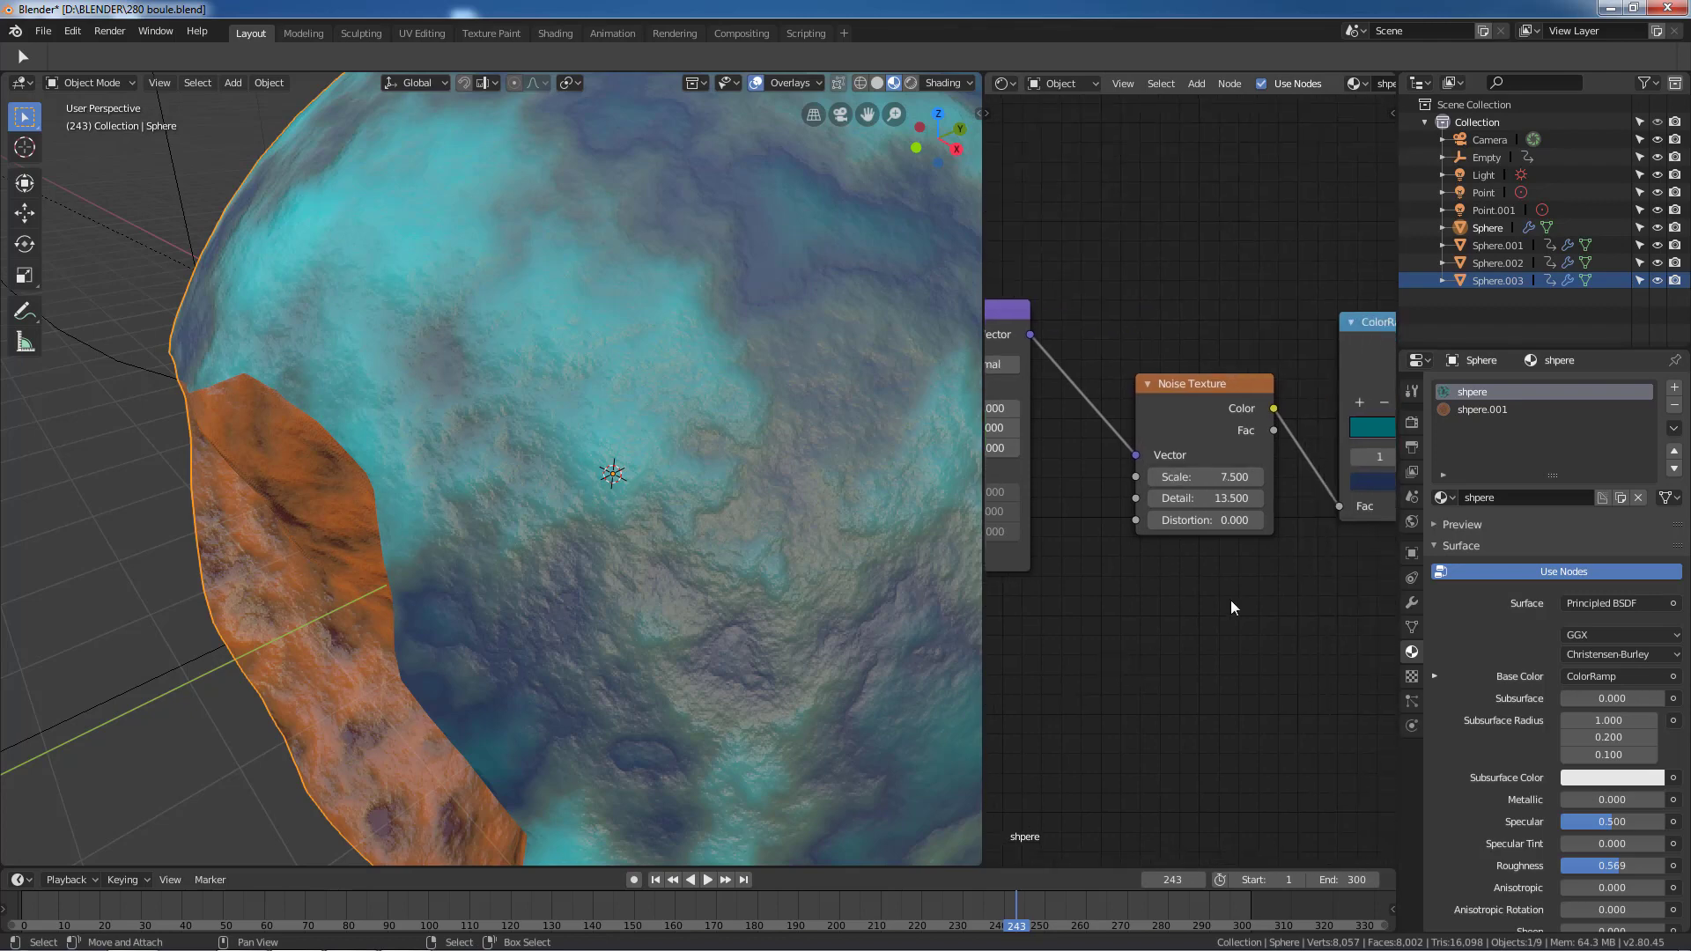
middle_drag(1231, 608, 1170, 633)
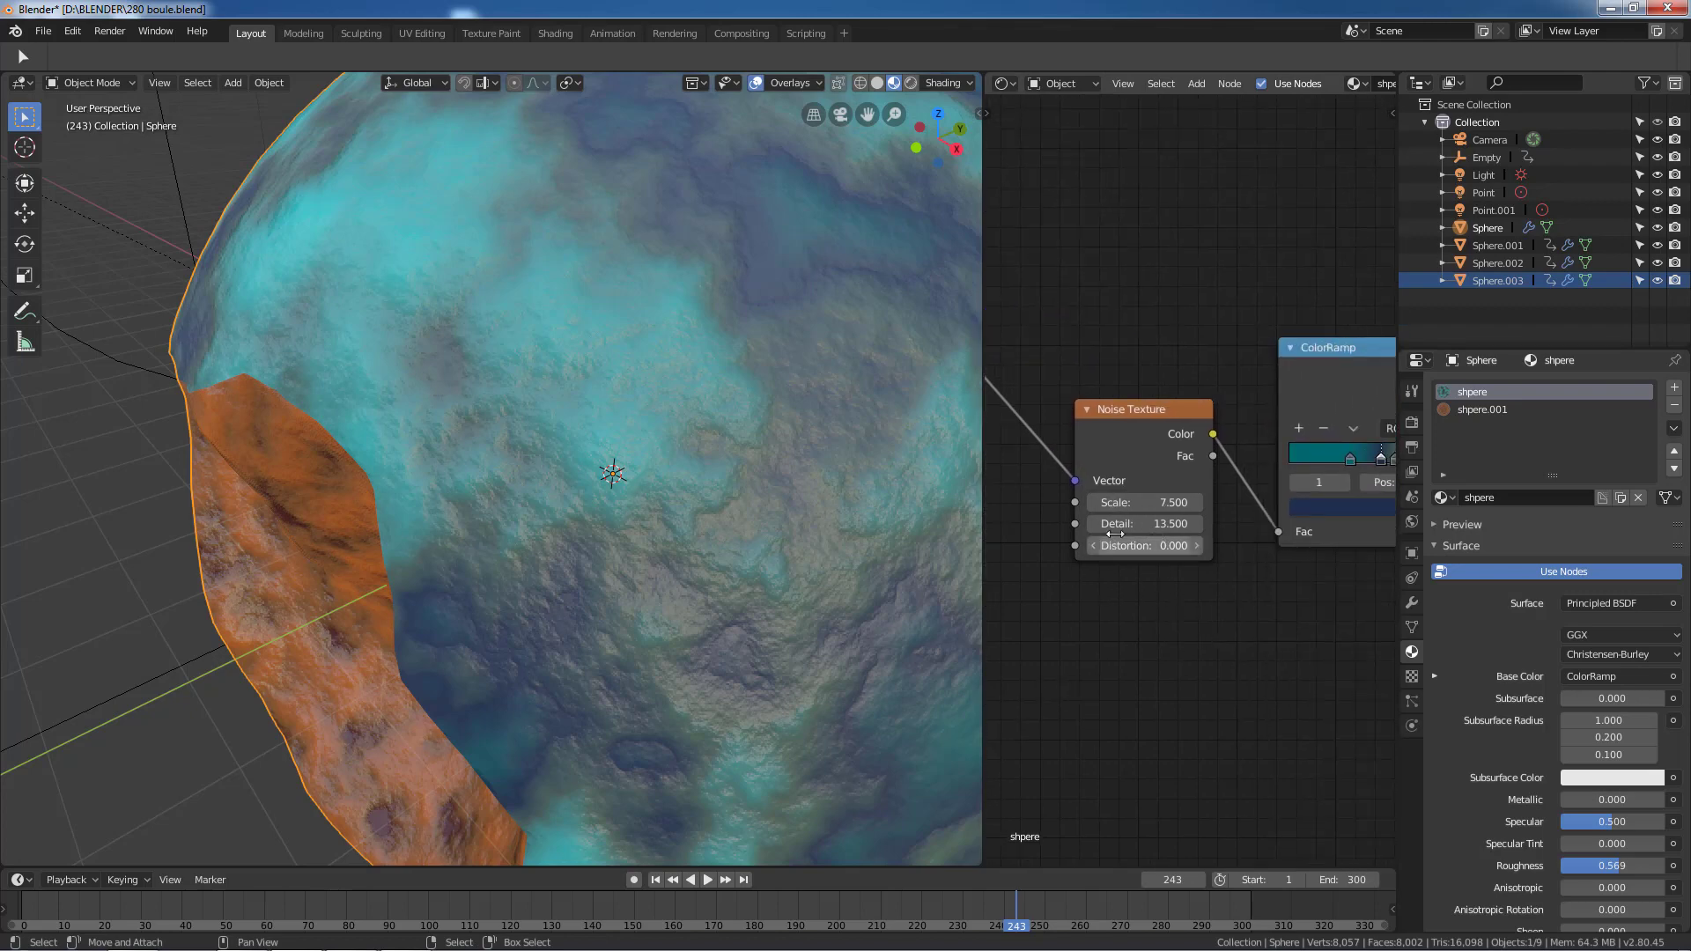
mouse_move(1136, 502)
mouse_down()
mouse_move(1190, 502)
mouse_move(1149, 502)
mouse_up()
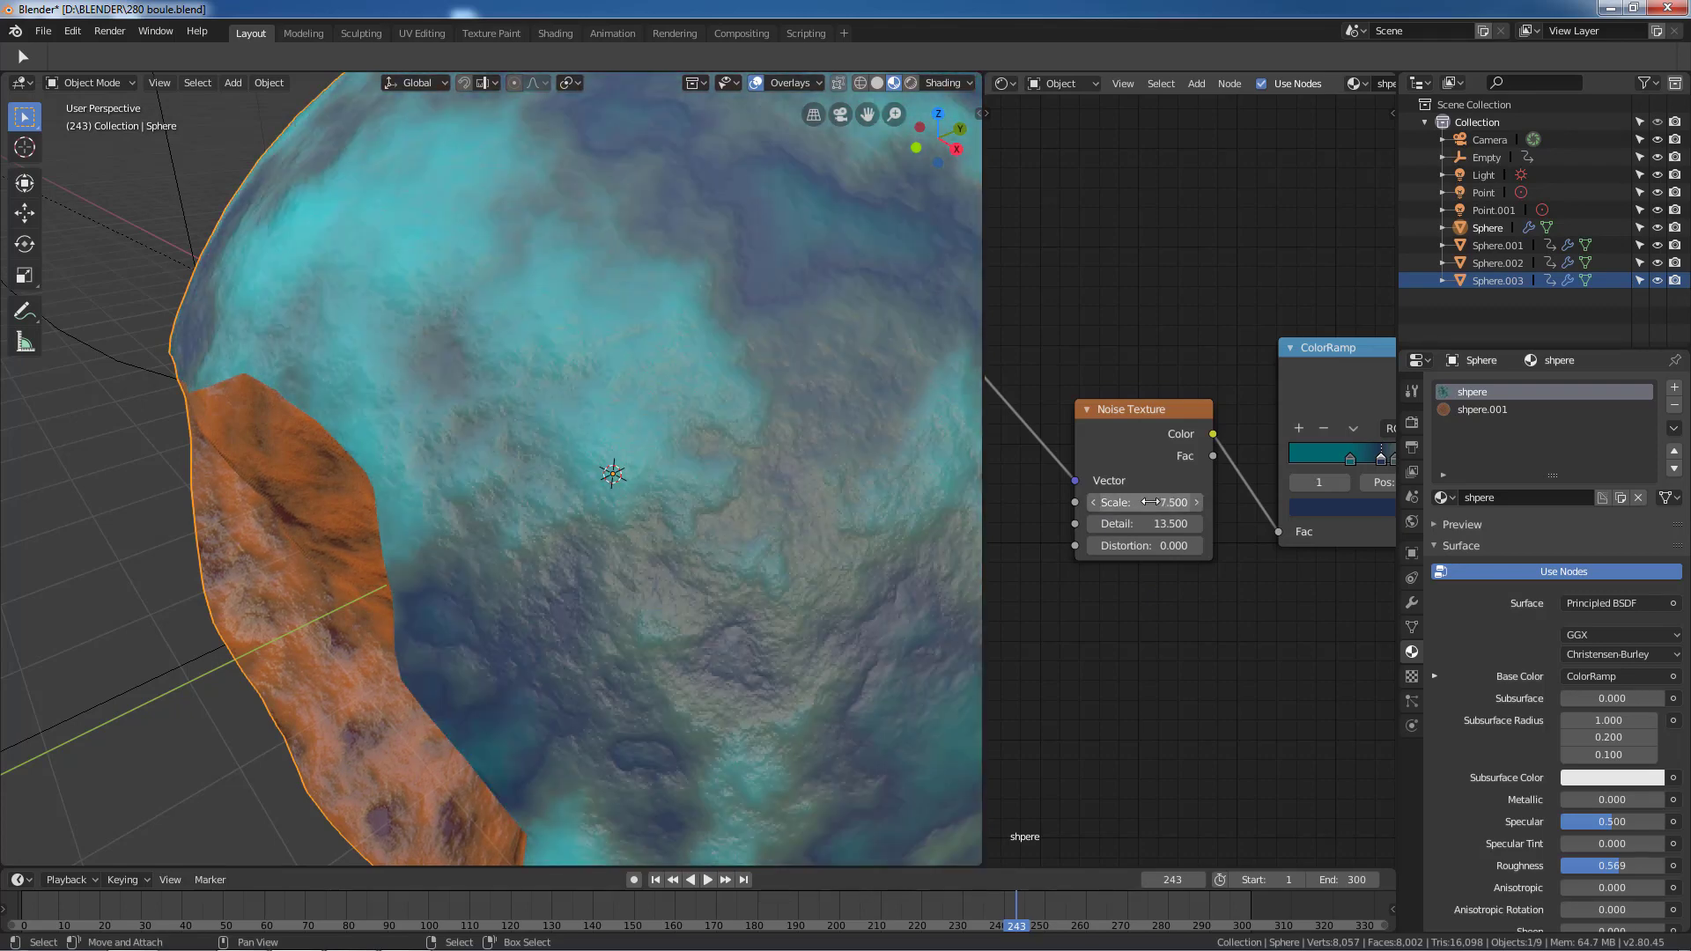
scroll(1186, 609, down, 1)
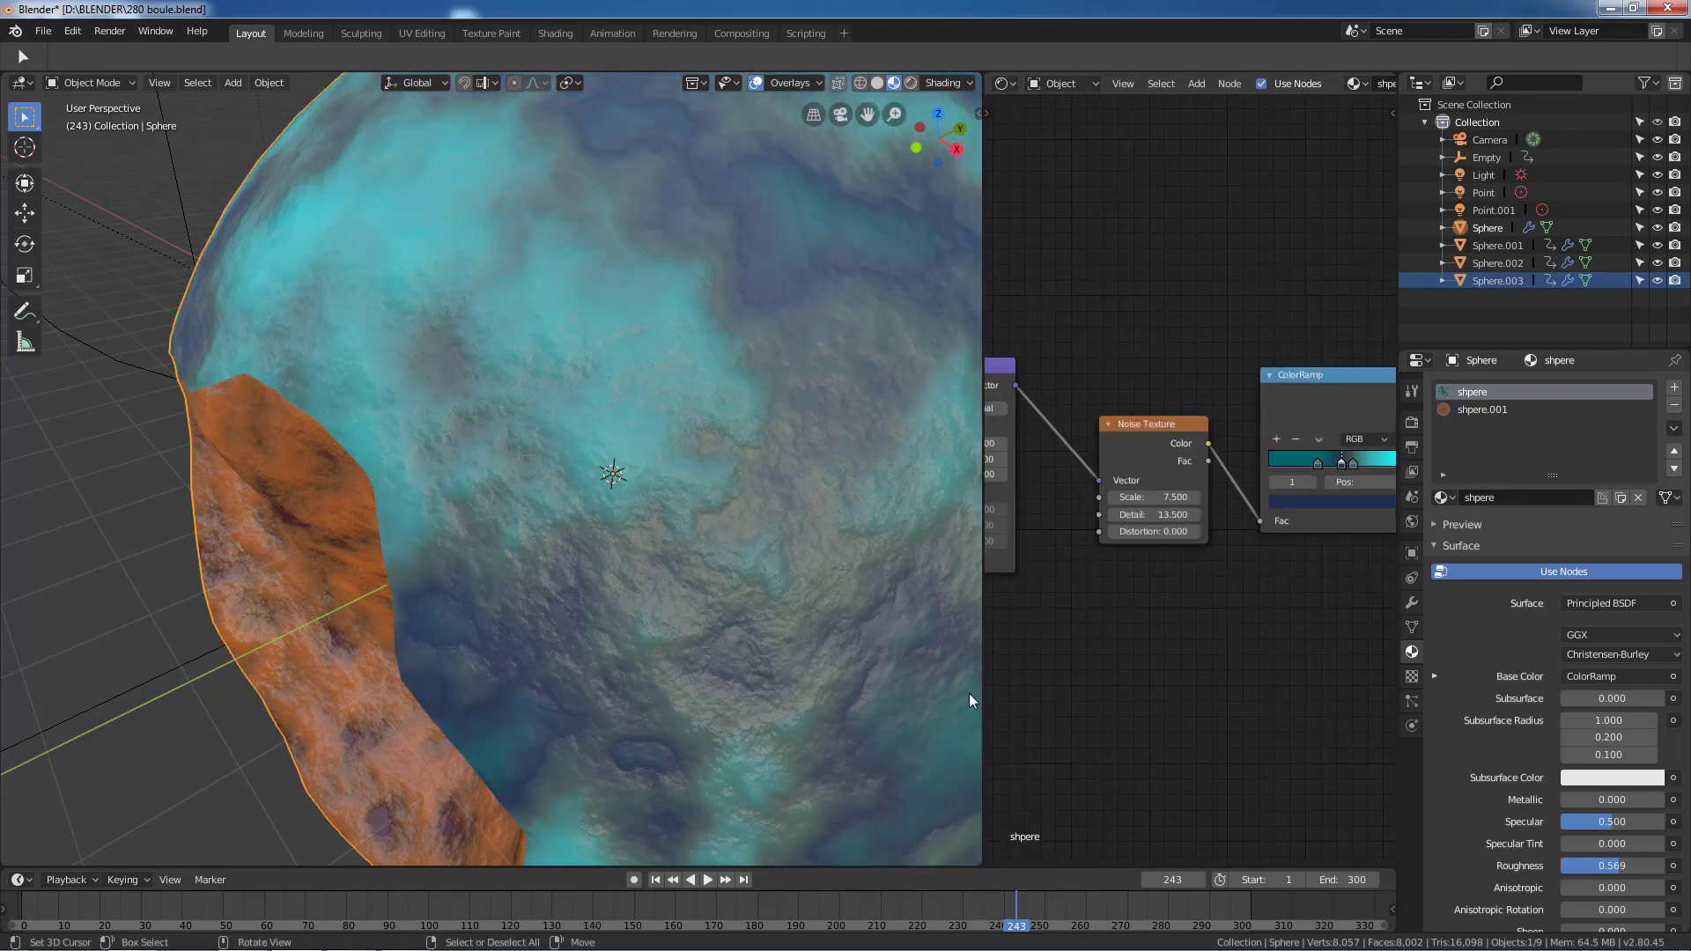
middle_drag(811, 636, 846, 621)
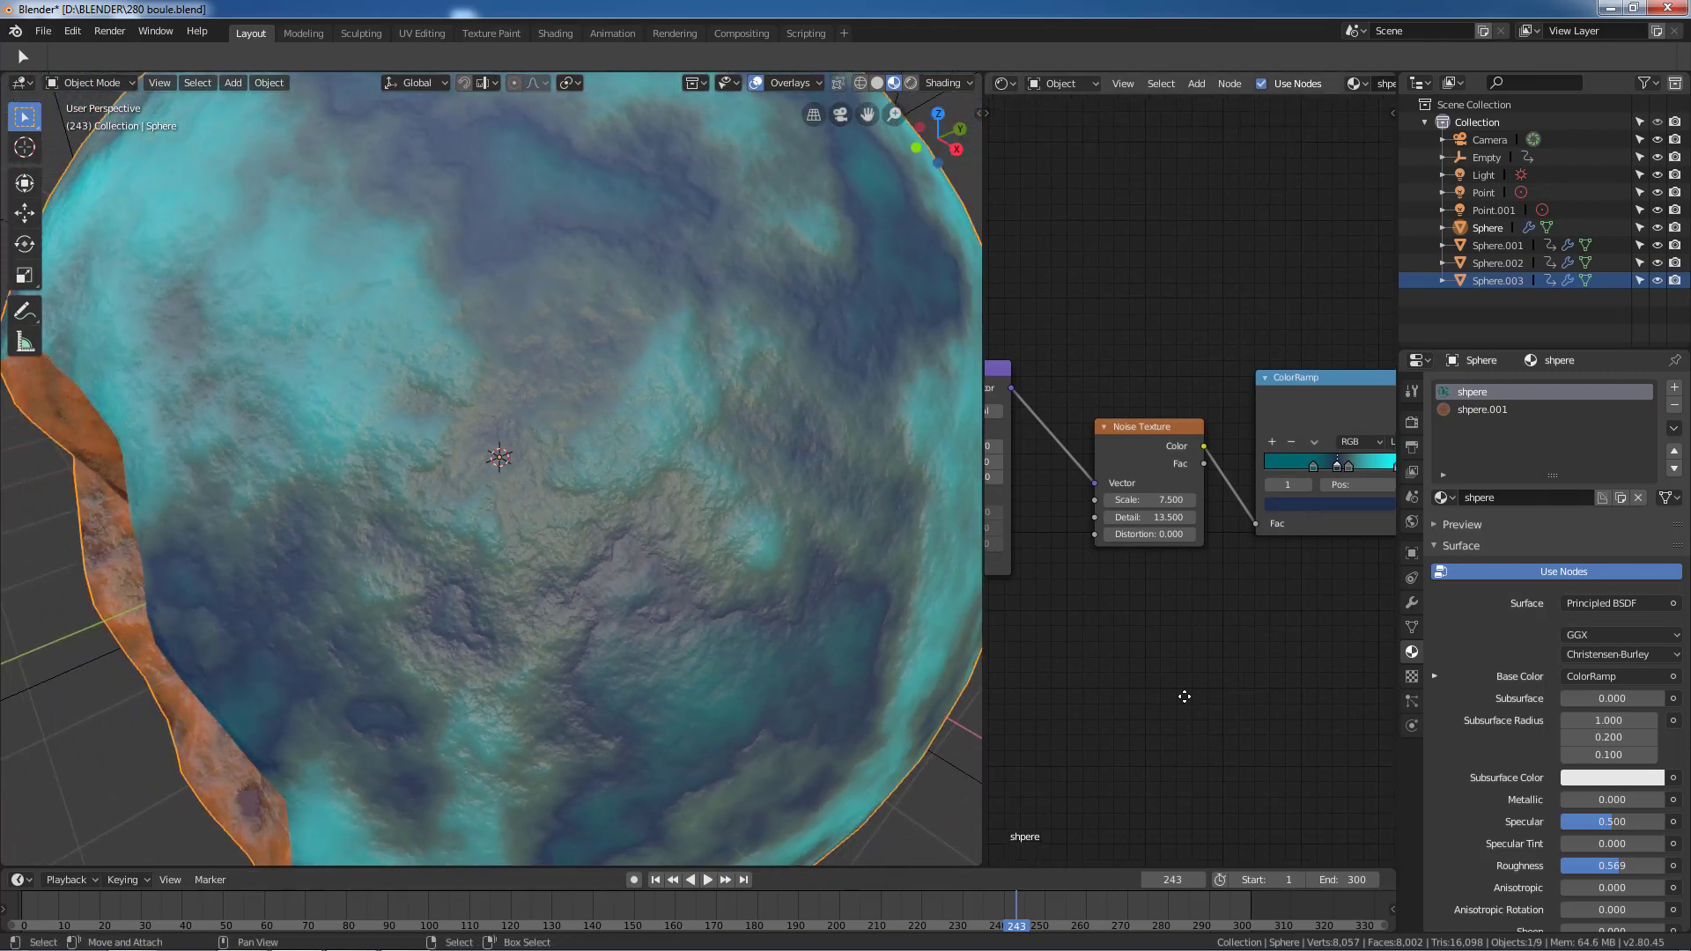
Move the second ColorRamp stop to position 0.491
middle_drag(1180, 691, 1098, 707)
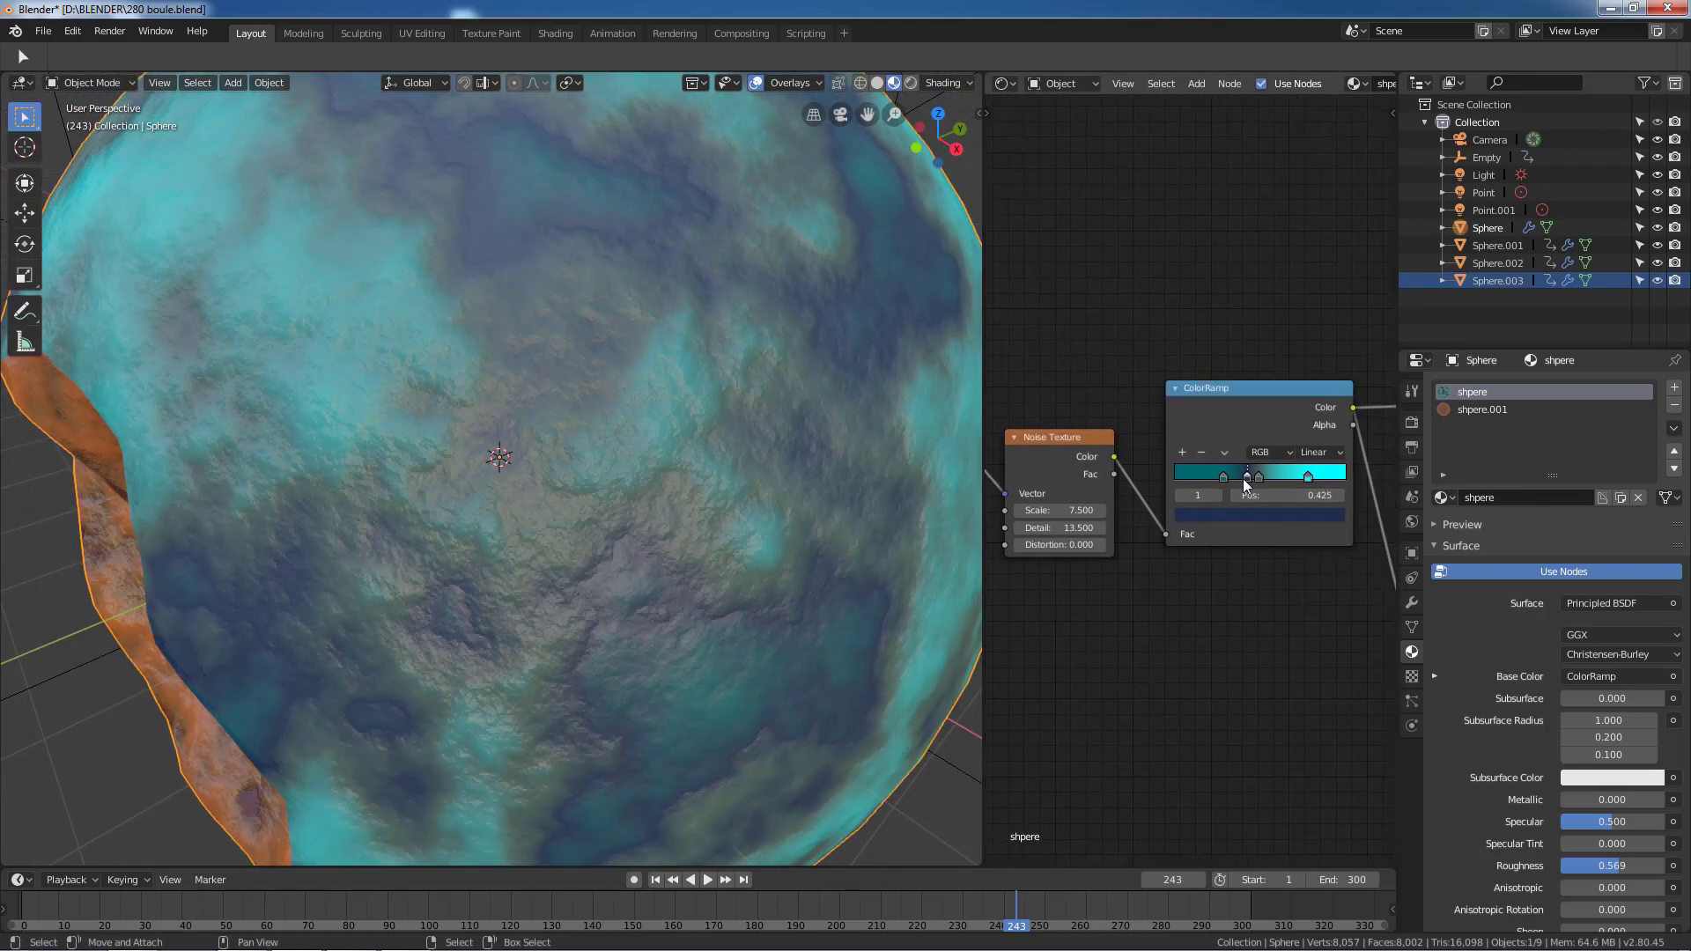
mouse_move(1263, 478)
mouse_down()
mouse_move(1281, 491)
mouse_move(1260, 495)
mouse_up()
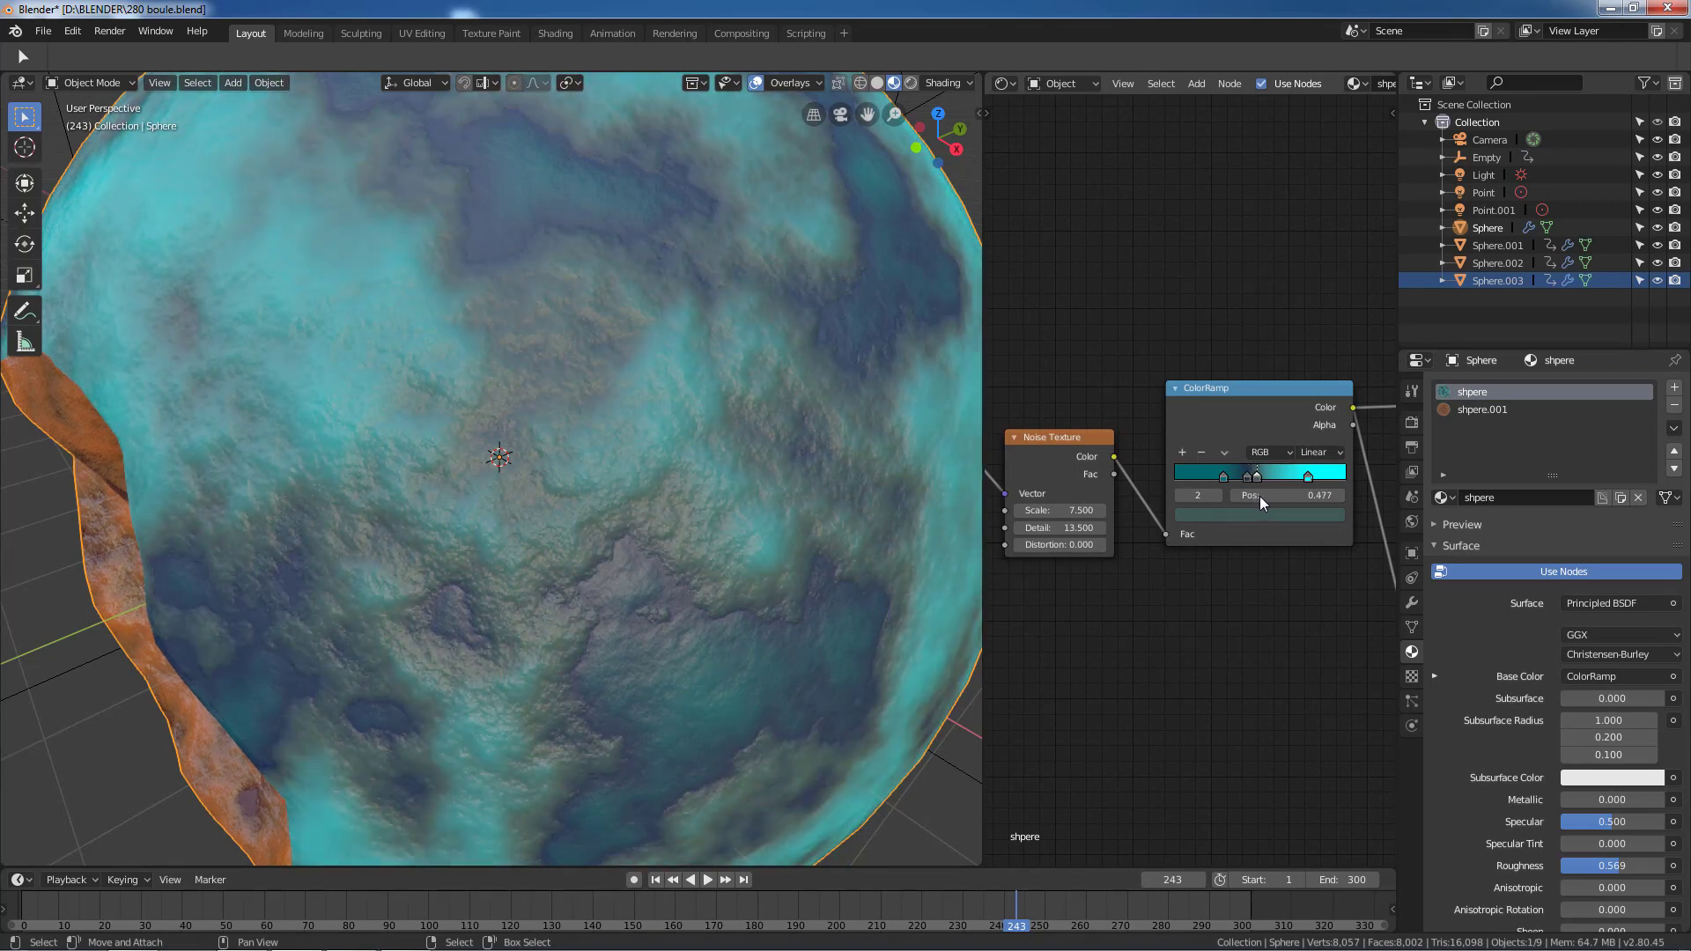
mouse_move(1260, 654)
middle_down()
mouse_move(1162, 625)
mouse_move(1099, 571)
middle_up()
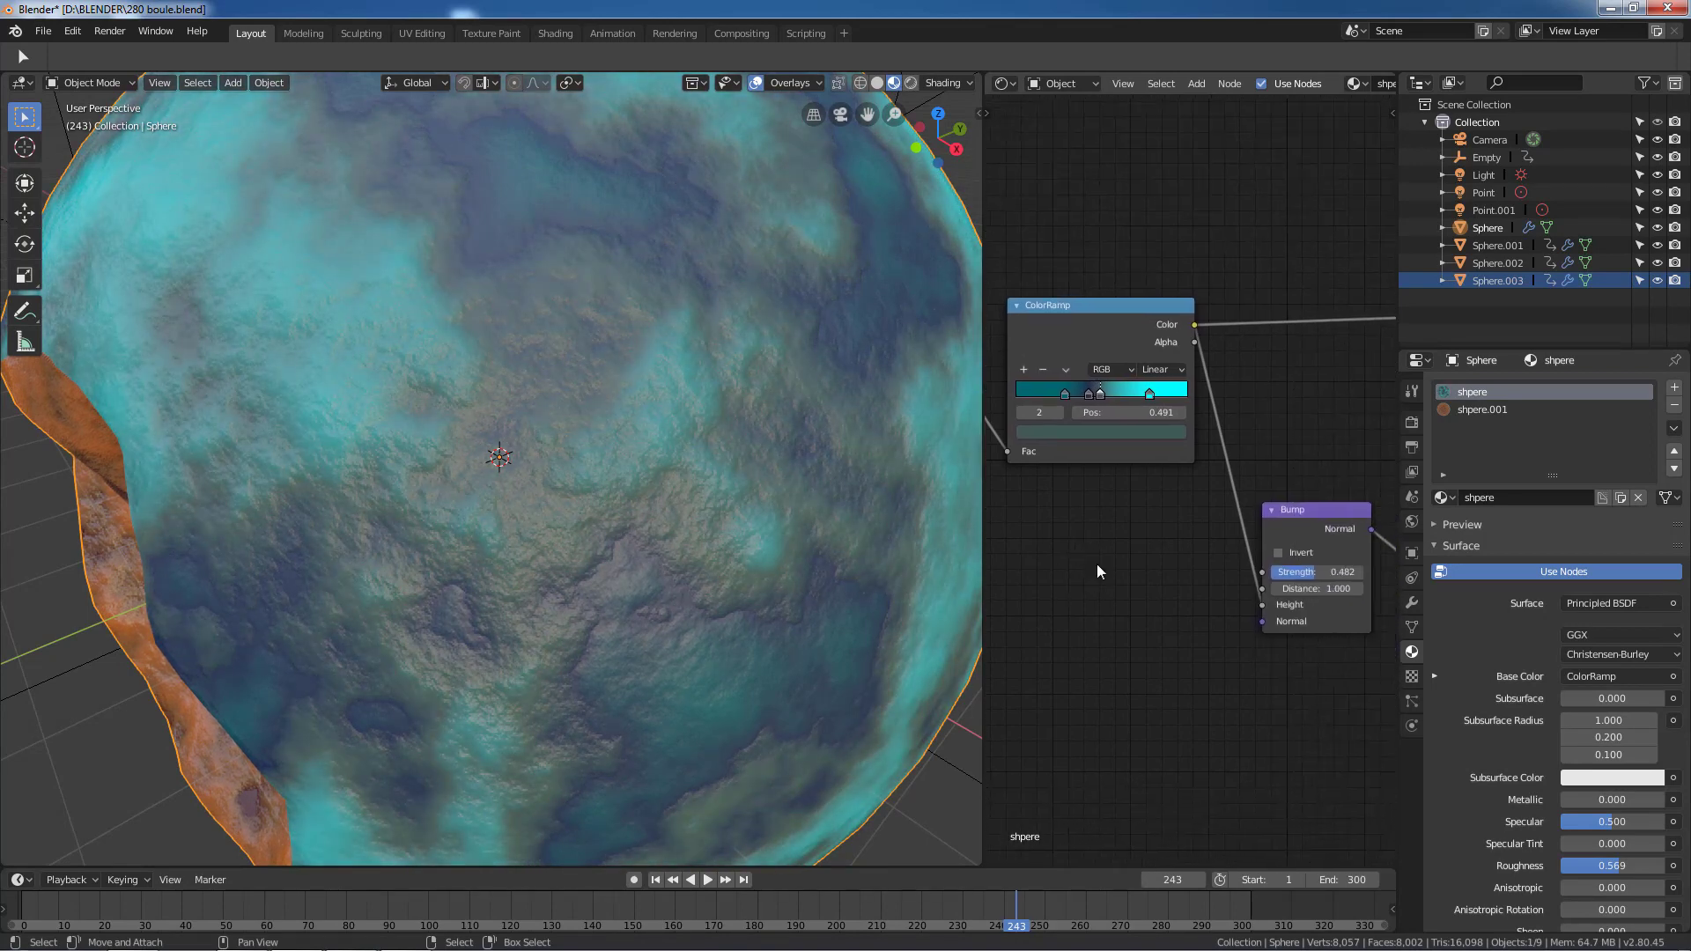
mouse_move(1342, 572)
mouse_down()
mouse_move(1273, 571)
mouse_move(1358, 571)
mouse_up()
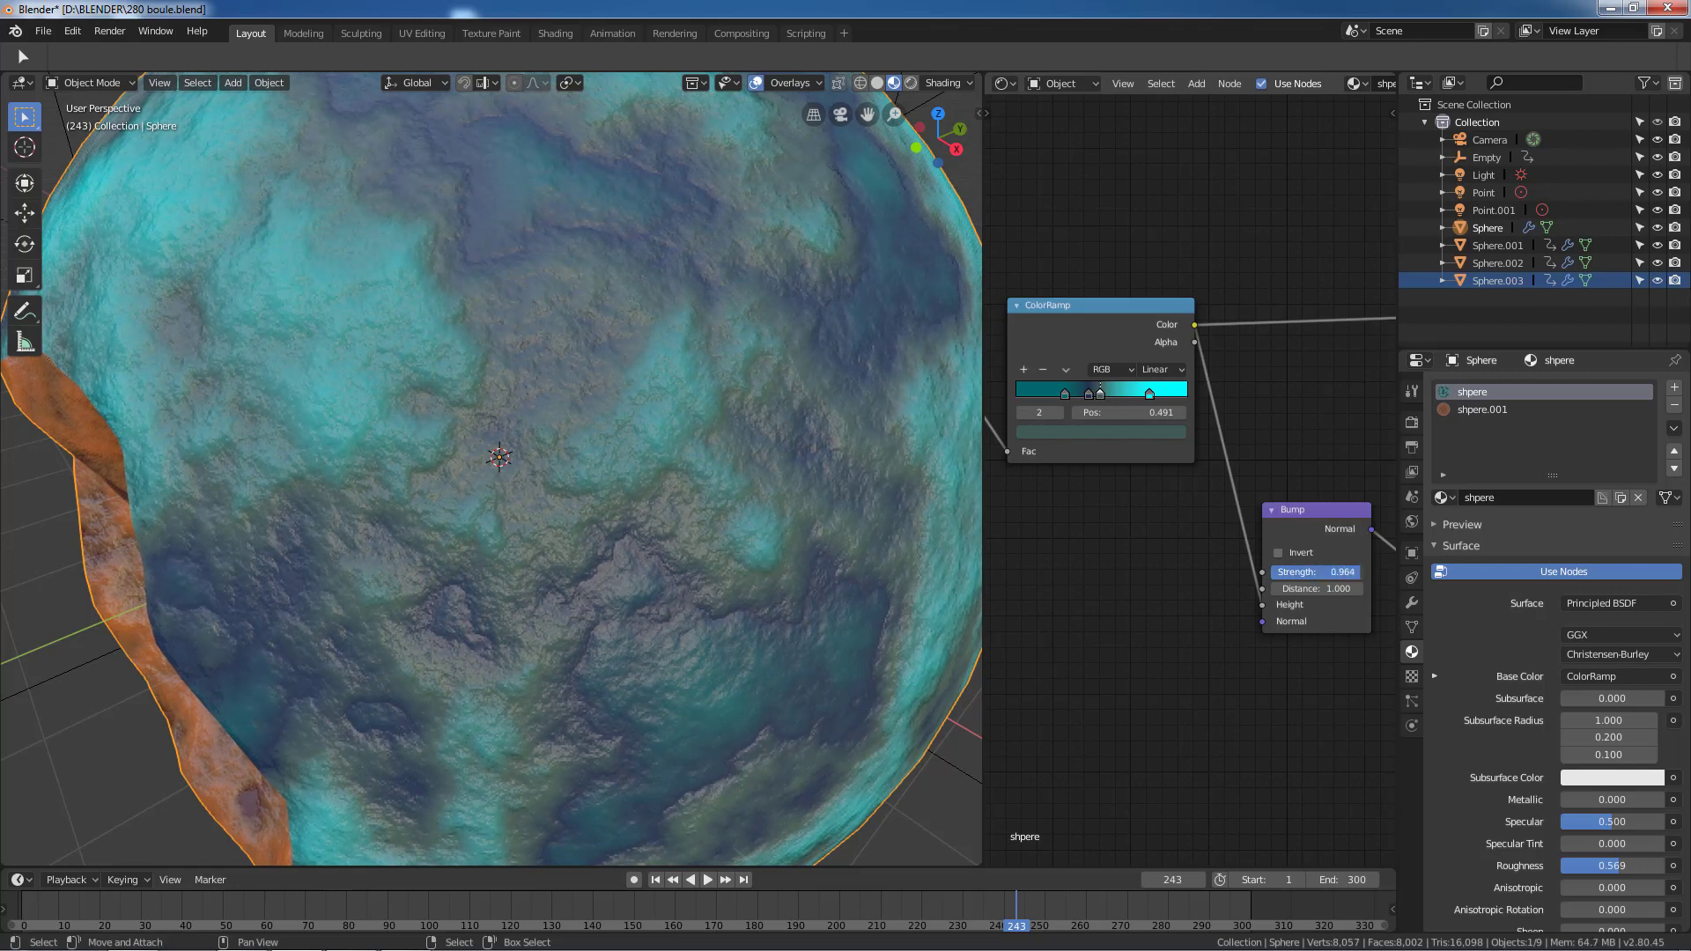
drag(1359, 572, 1367, 579)
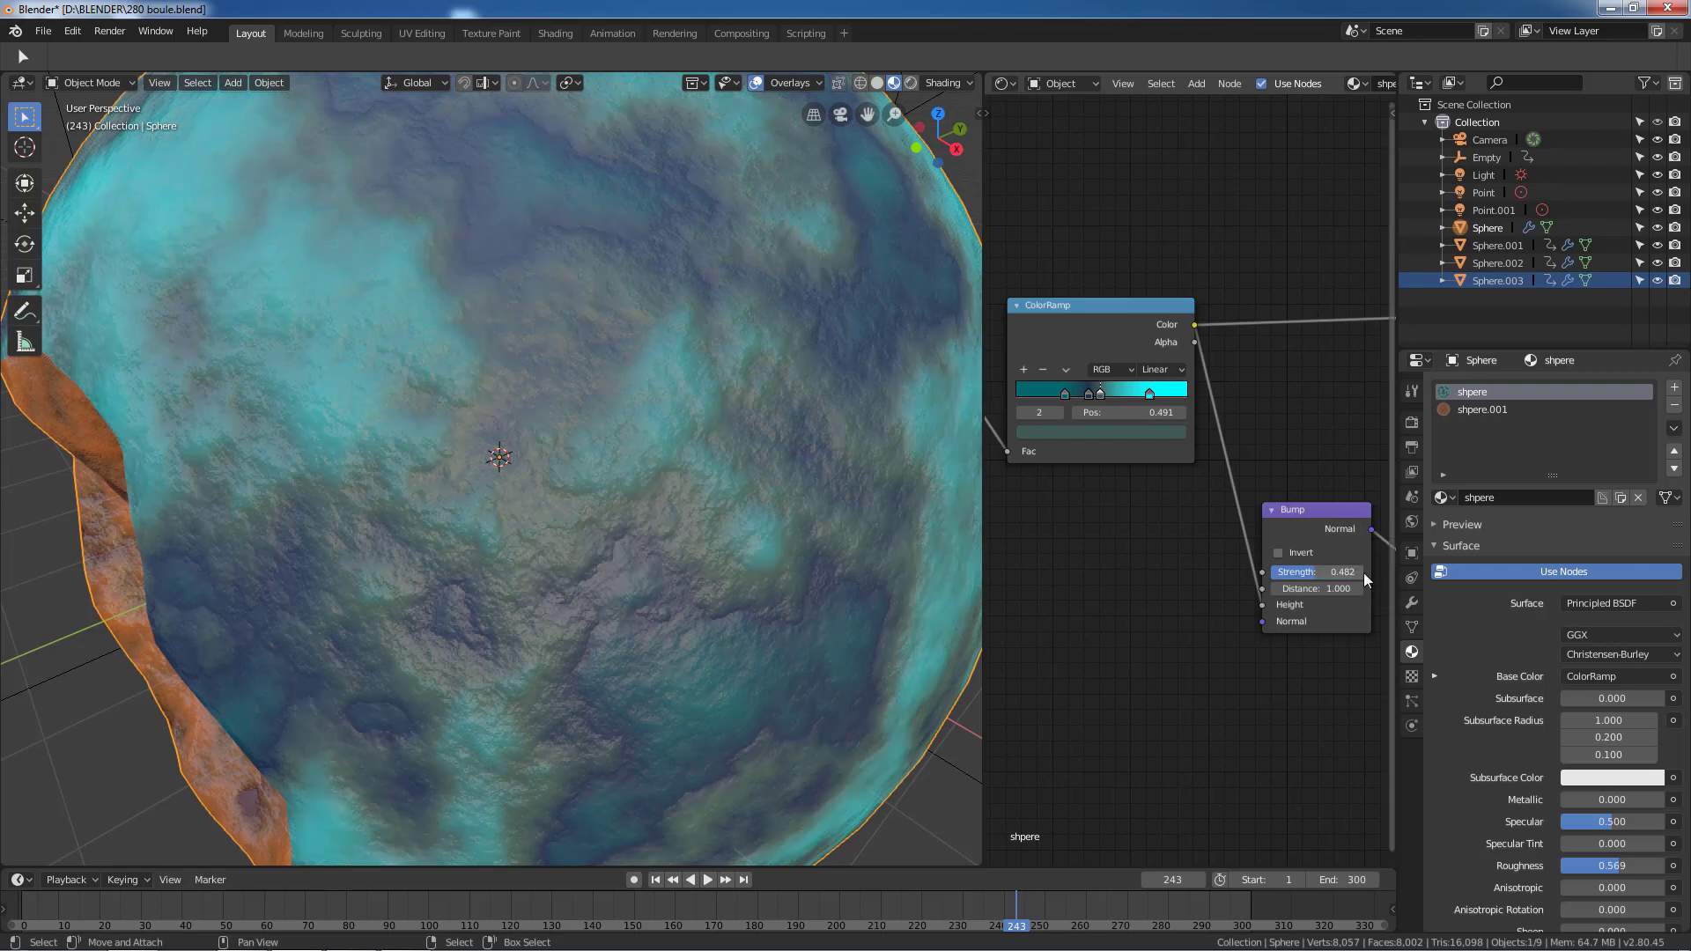
scroll(1136, 626, down, 3)
middle_drag(1216, 668, 1129, 590)
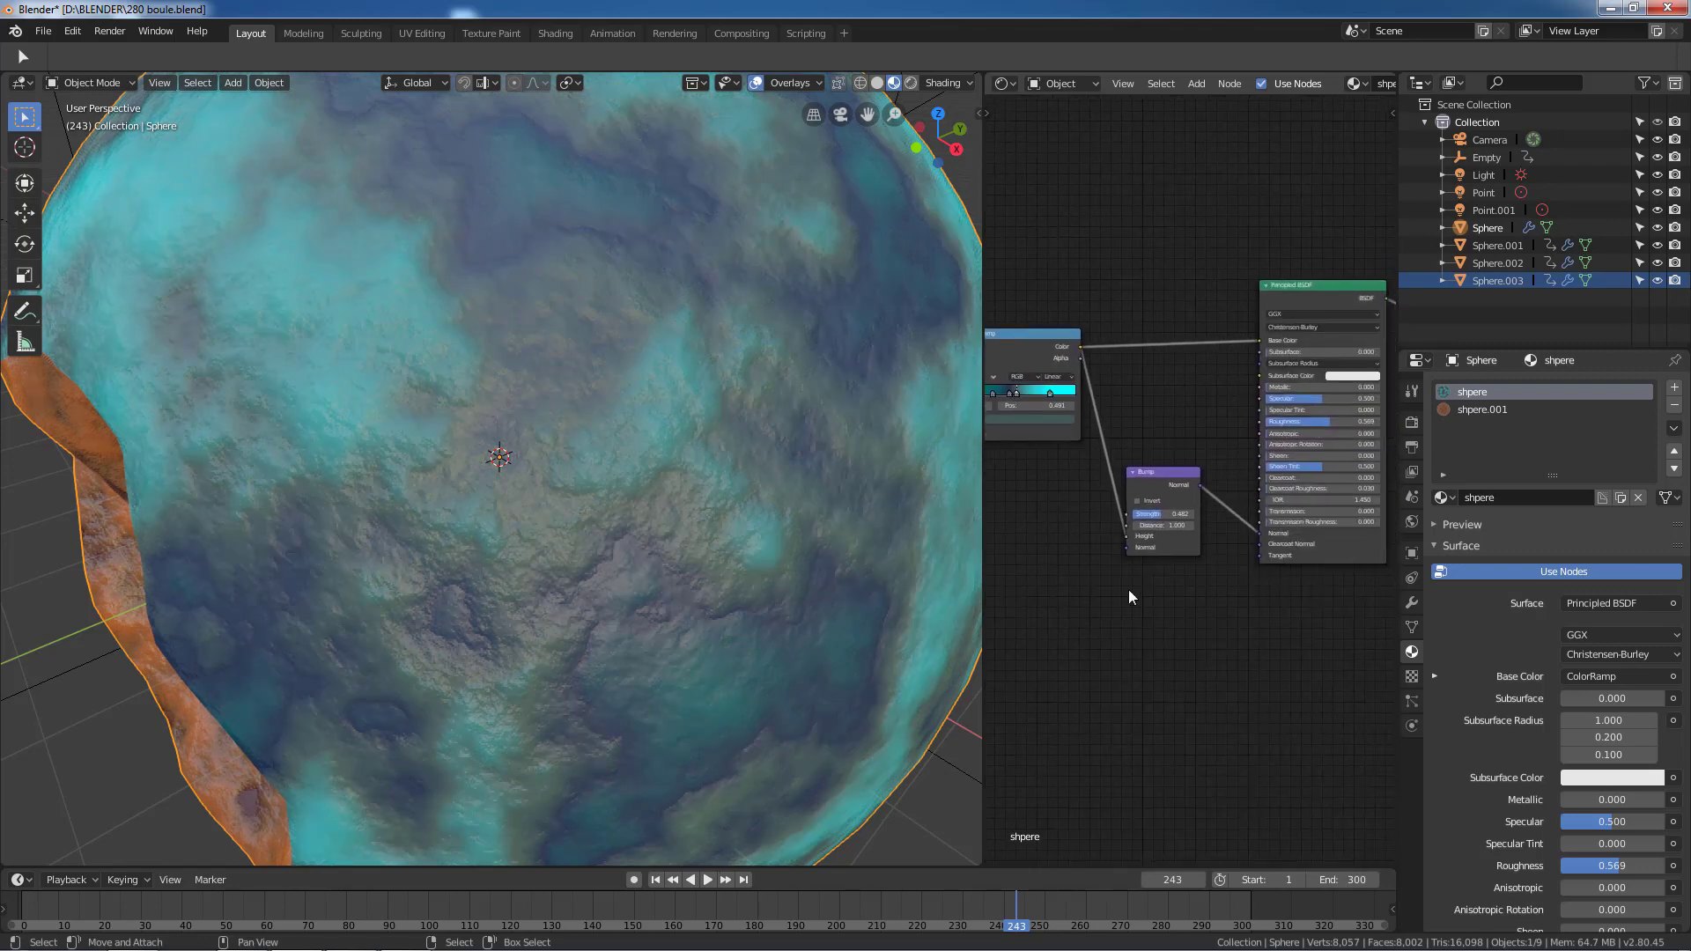
ctrl+scroll(1126, 637, left, 3)
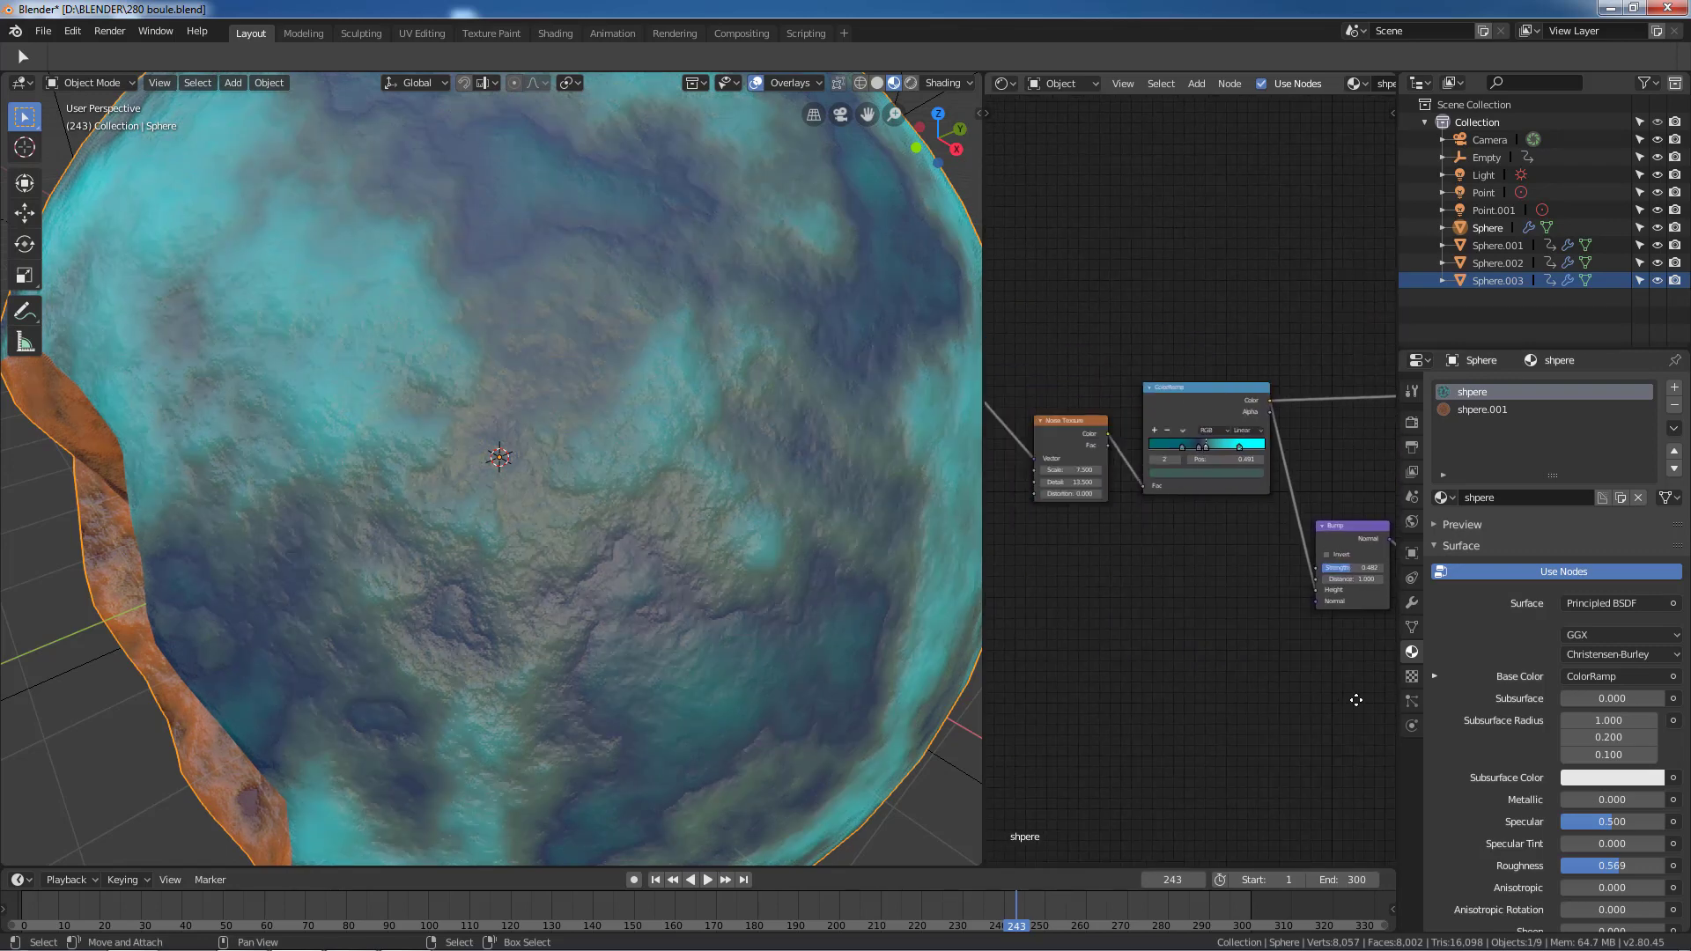
ctrl+scroll(1123, 641, left, 2)
ctrl+scroll(1112, 653, left, 3)
ctrl+scroll(1154, 631, left, 3)
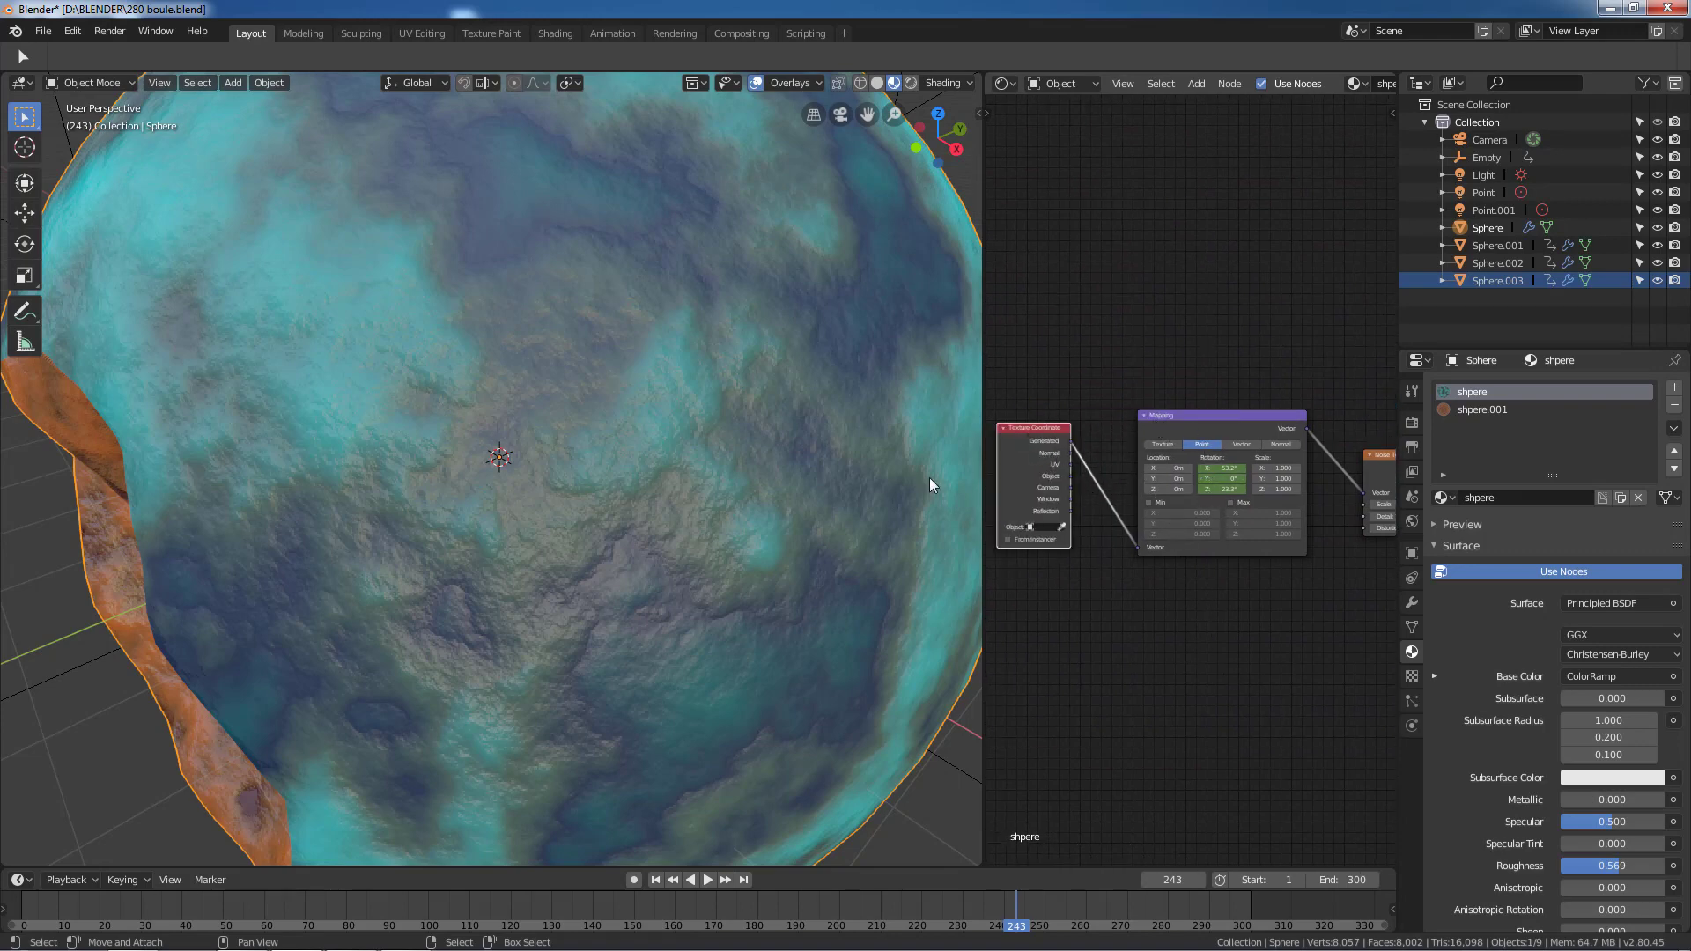
middle_drag(1092, 668, 1032, 693)
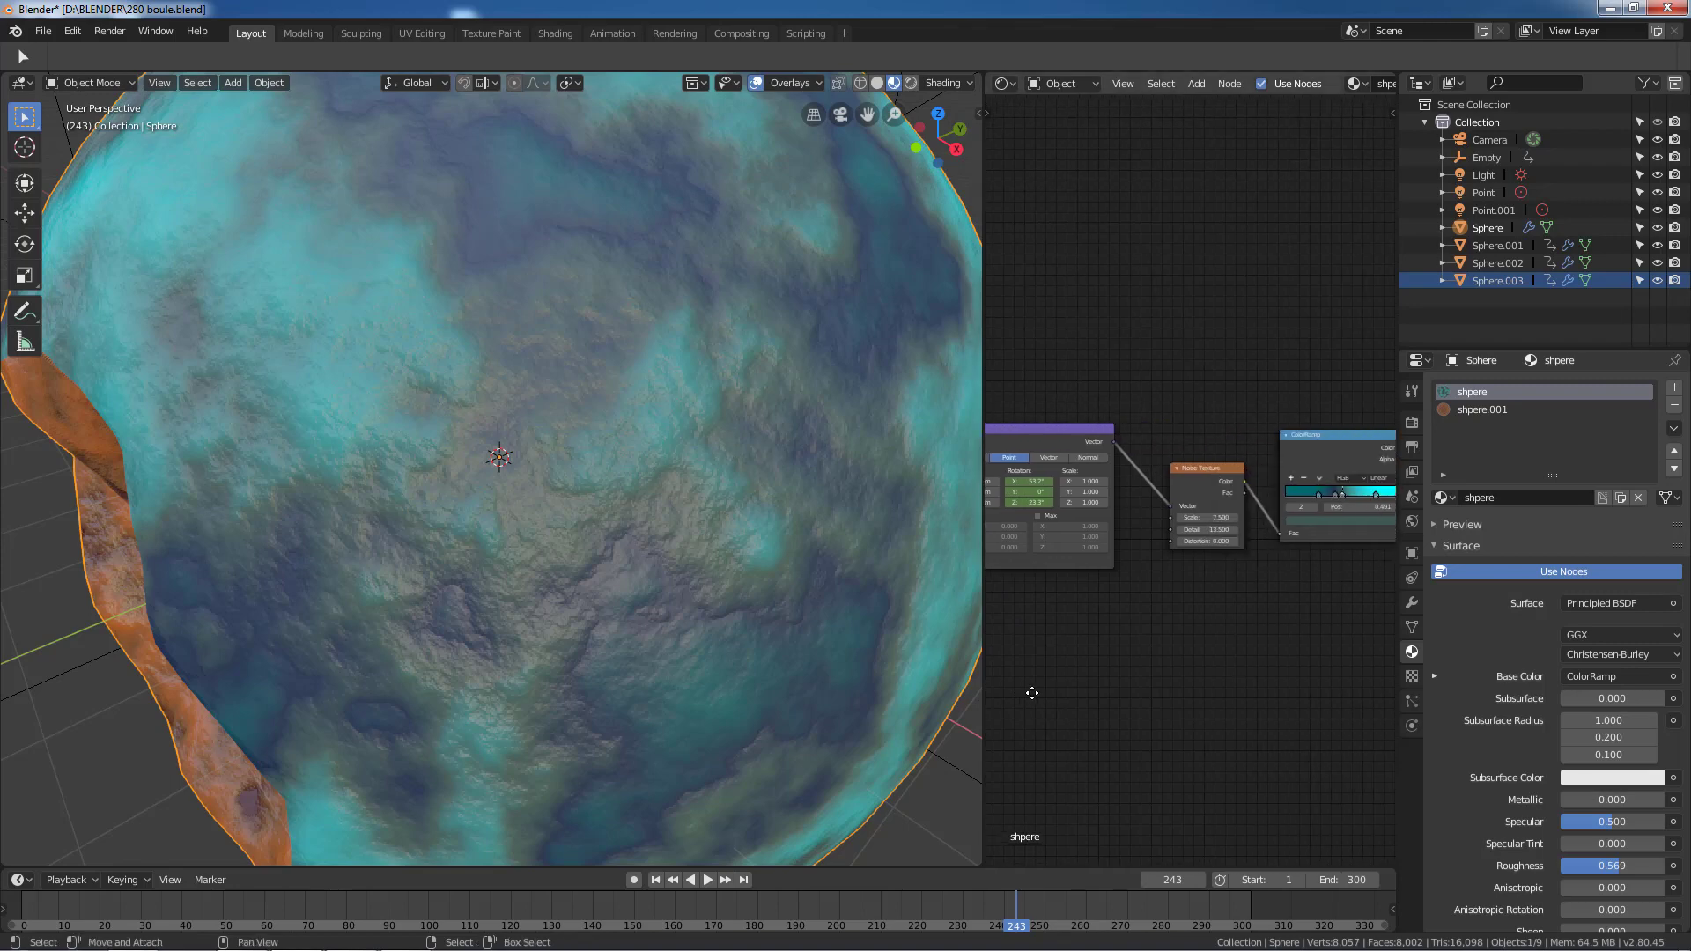
scroll(1234, 702, up, 2)
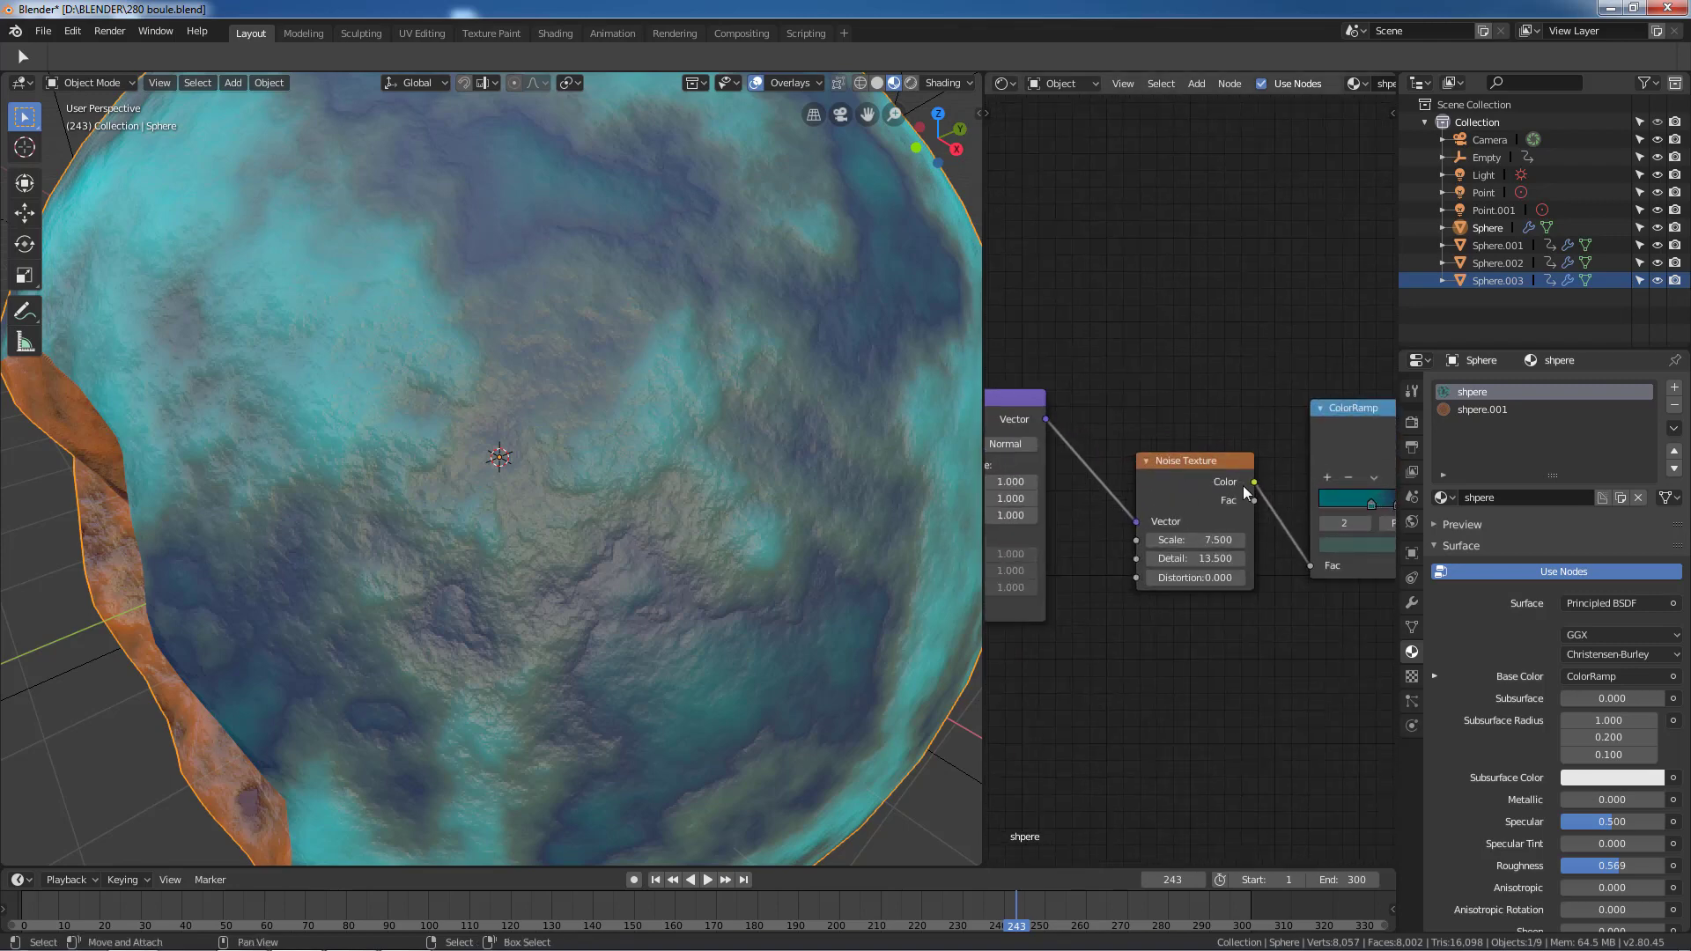
middle_drag(1353, 529, 1202, 537)
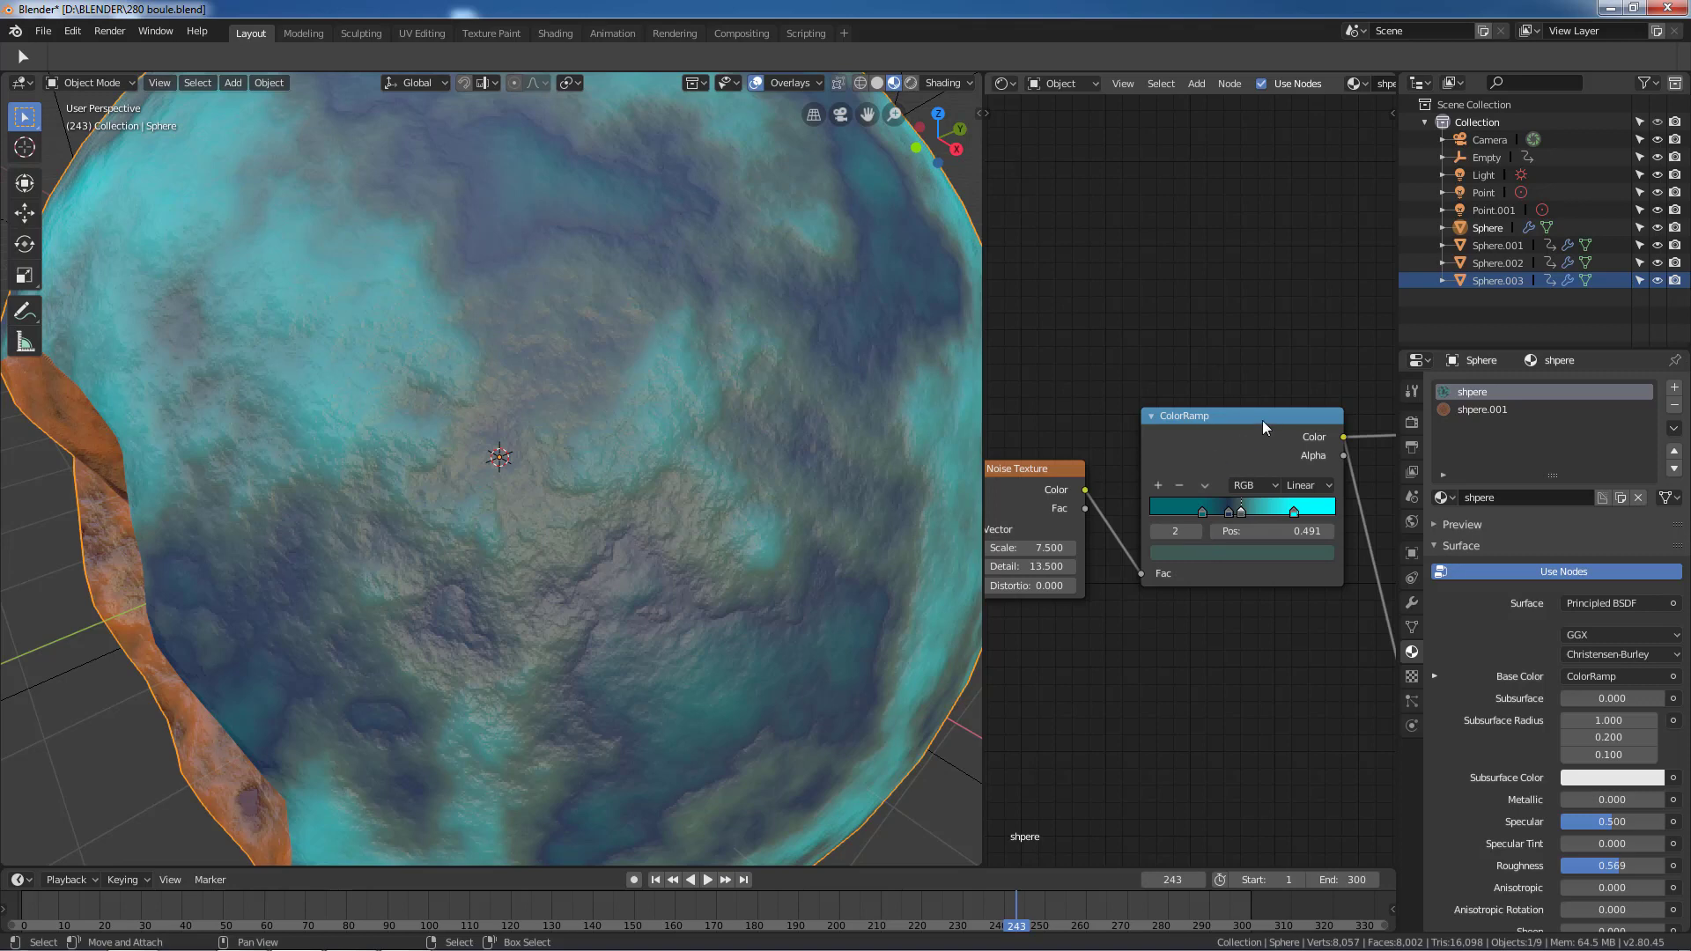
mouse_move(1248, 672)
middle_down()
mouse_move(1095, 679)
mouse_move(1084, 639)
middle_up()
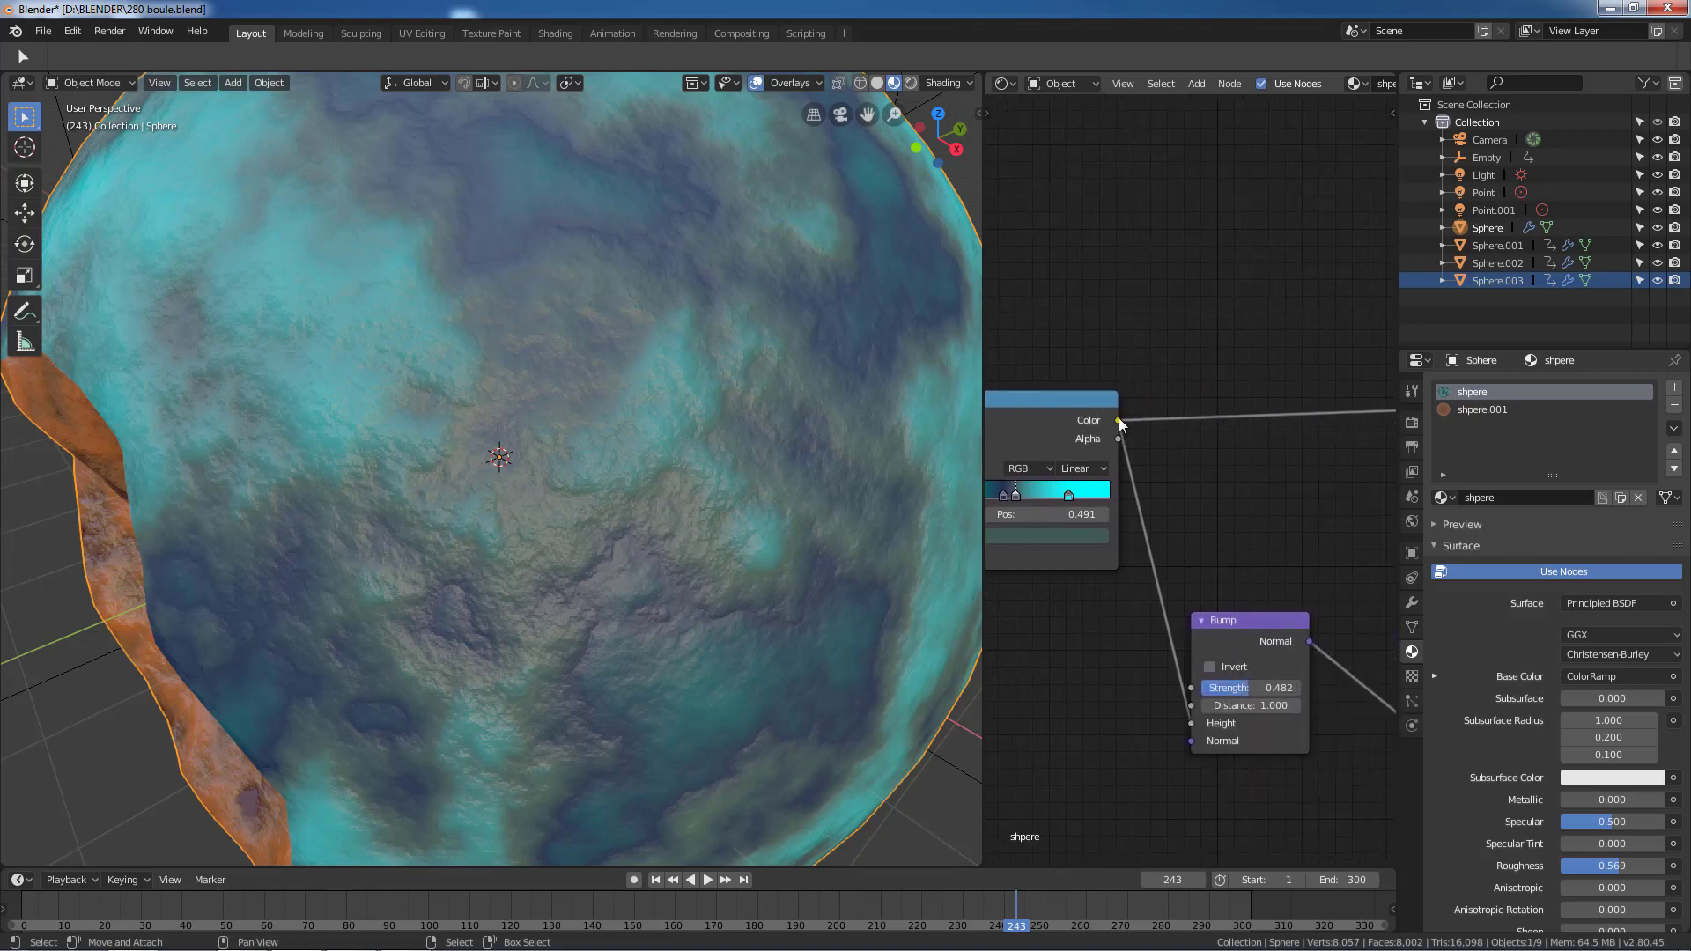
middle_drag(1224, 472, 1018, 525)
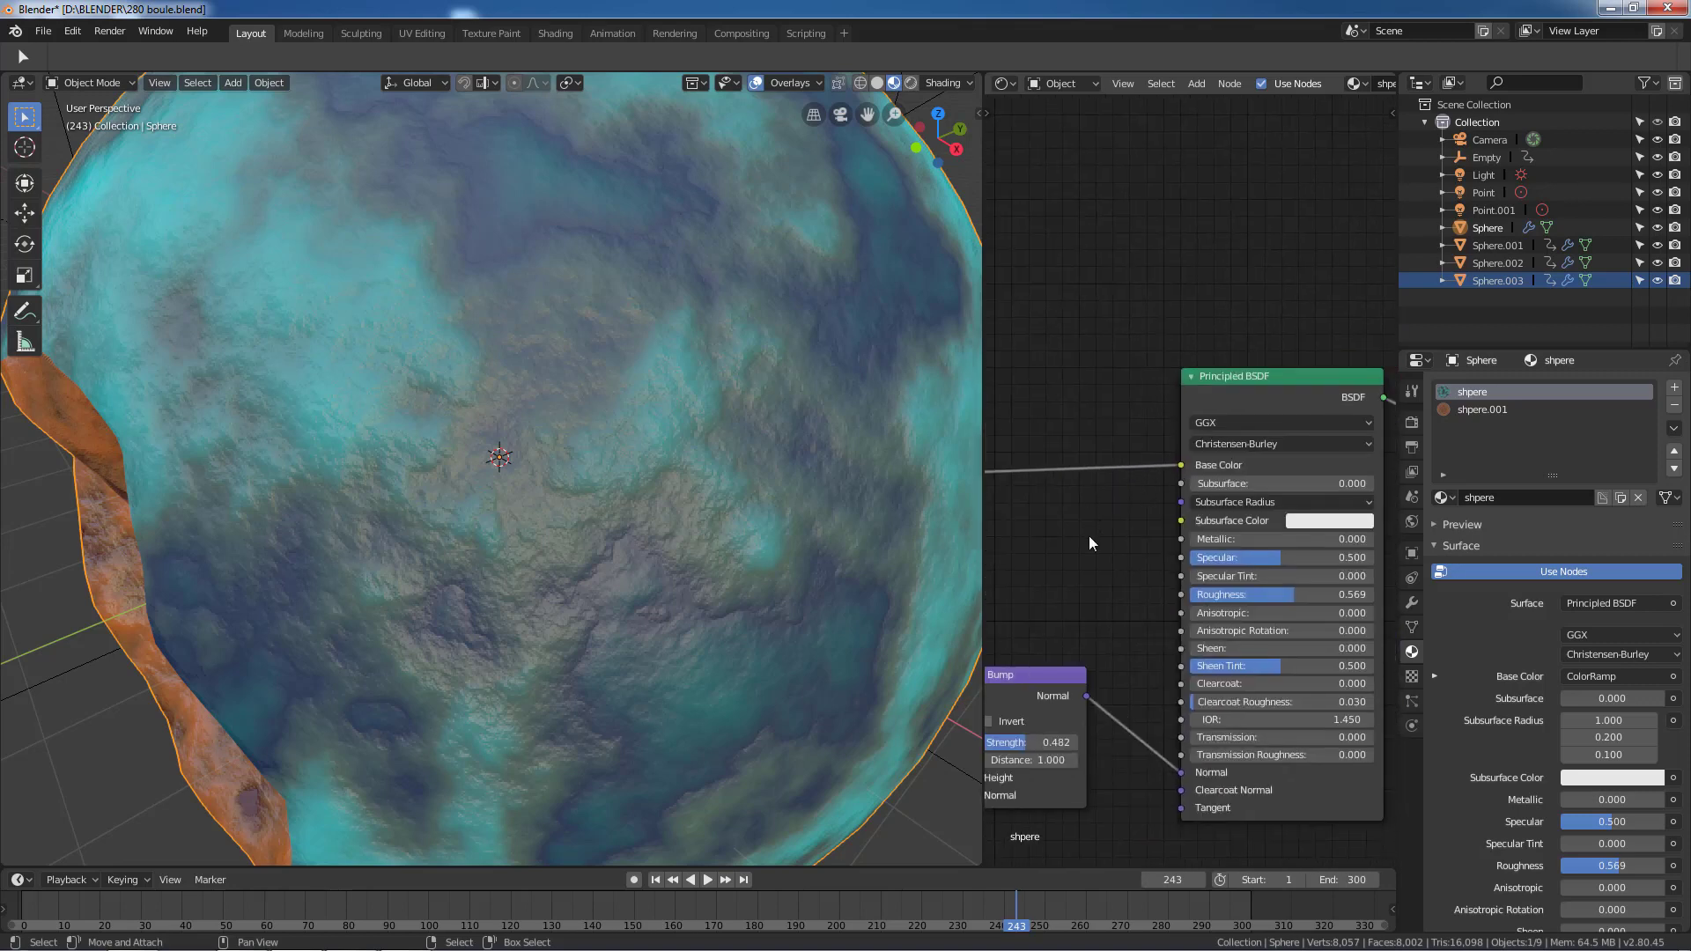
scroll(1170, 473, down, 2)
scroll(1207, 415, down, 2)
scroll(1132, 527, down, 1)
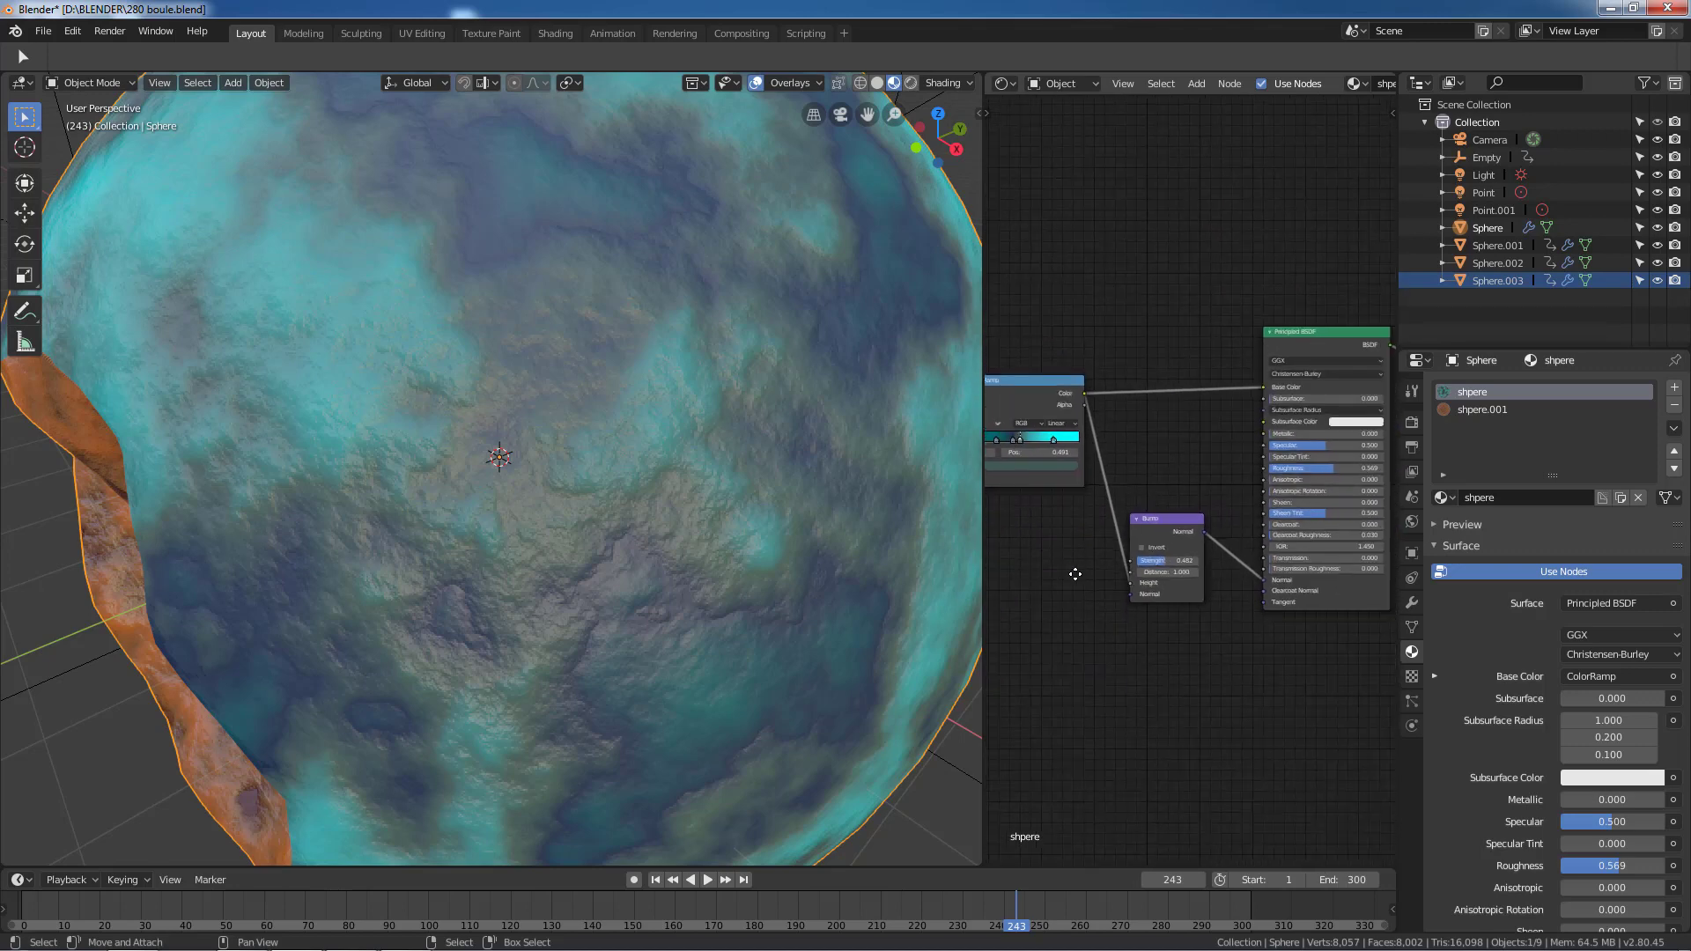
middle_drag(1102, 419, 1142, 424)
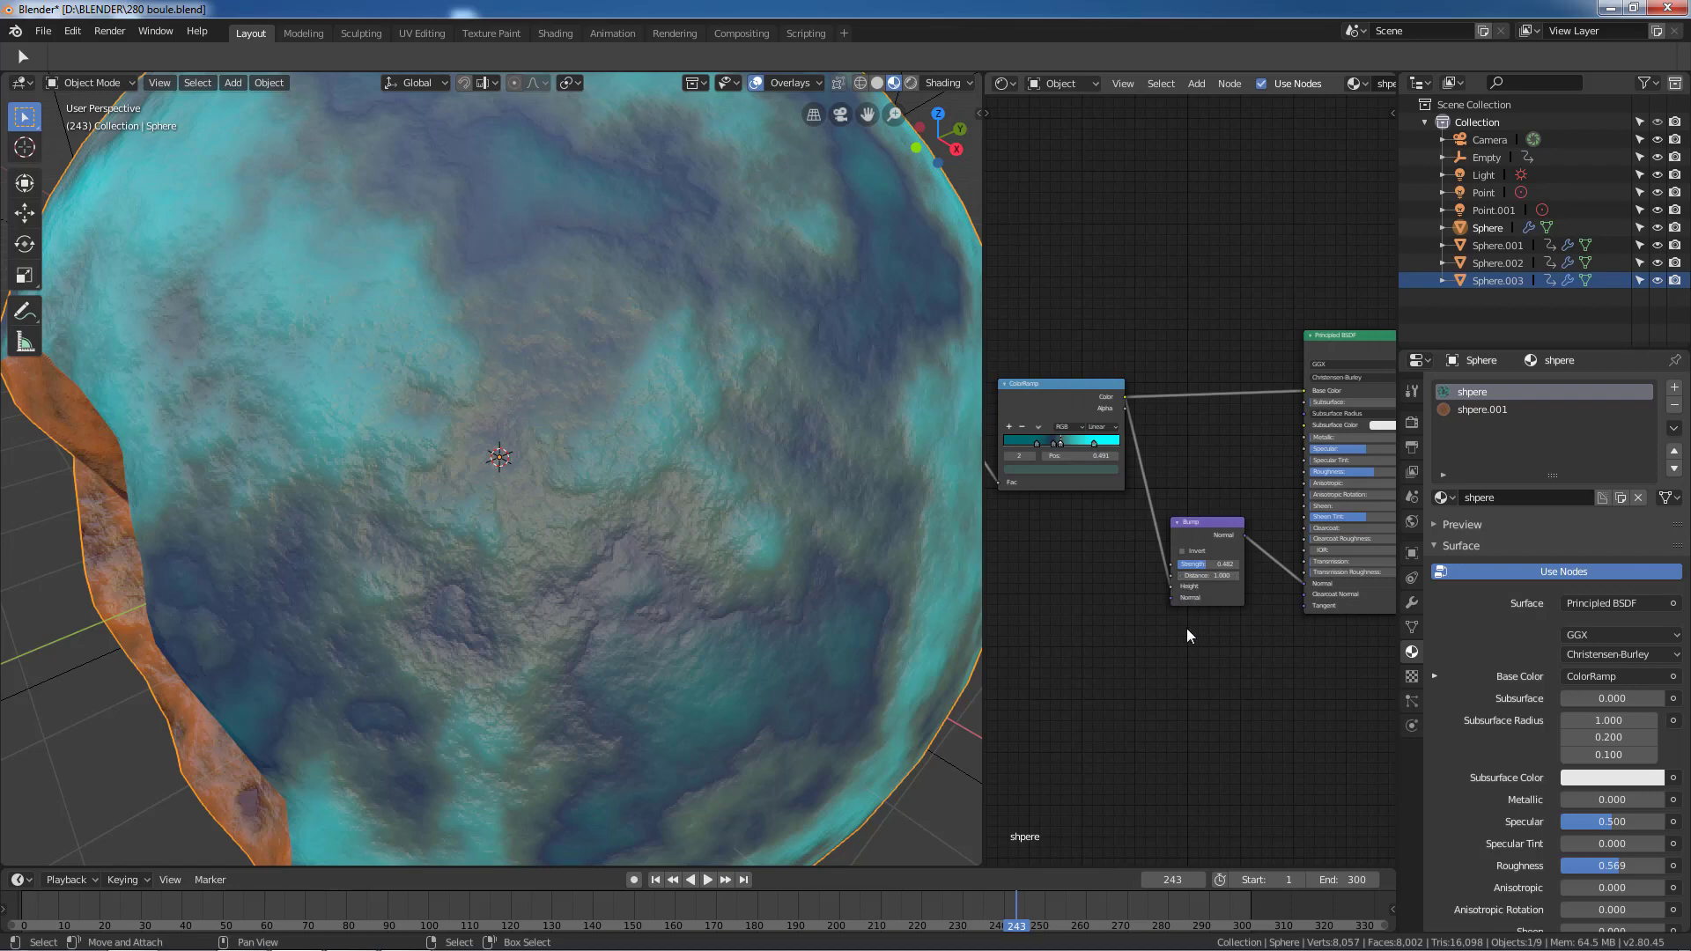
scroll(1187, 636, up, 3)
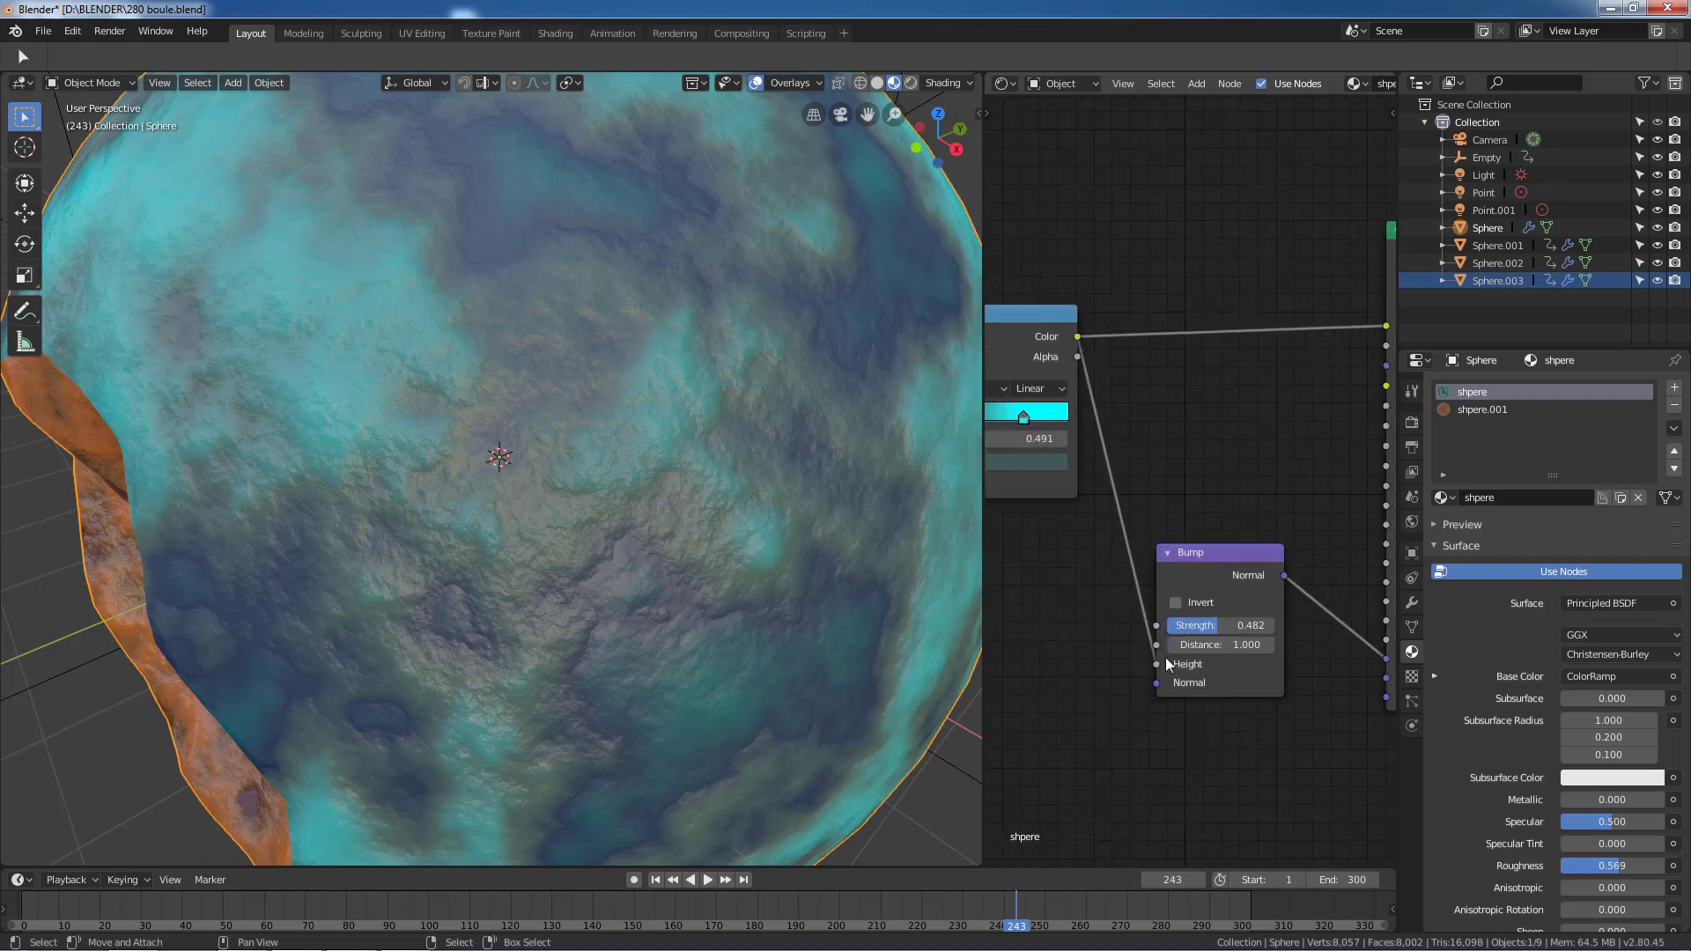
scroll(1190, 684, down, 2)
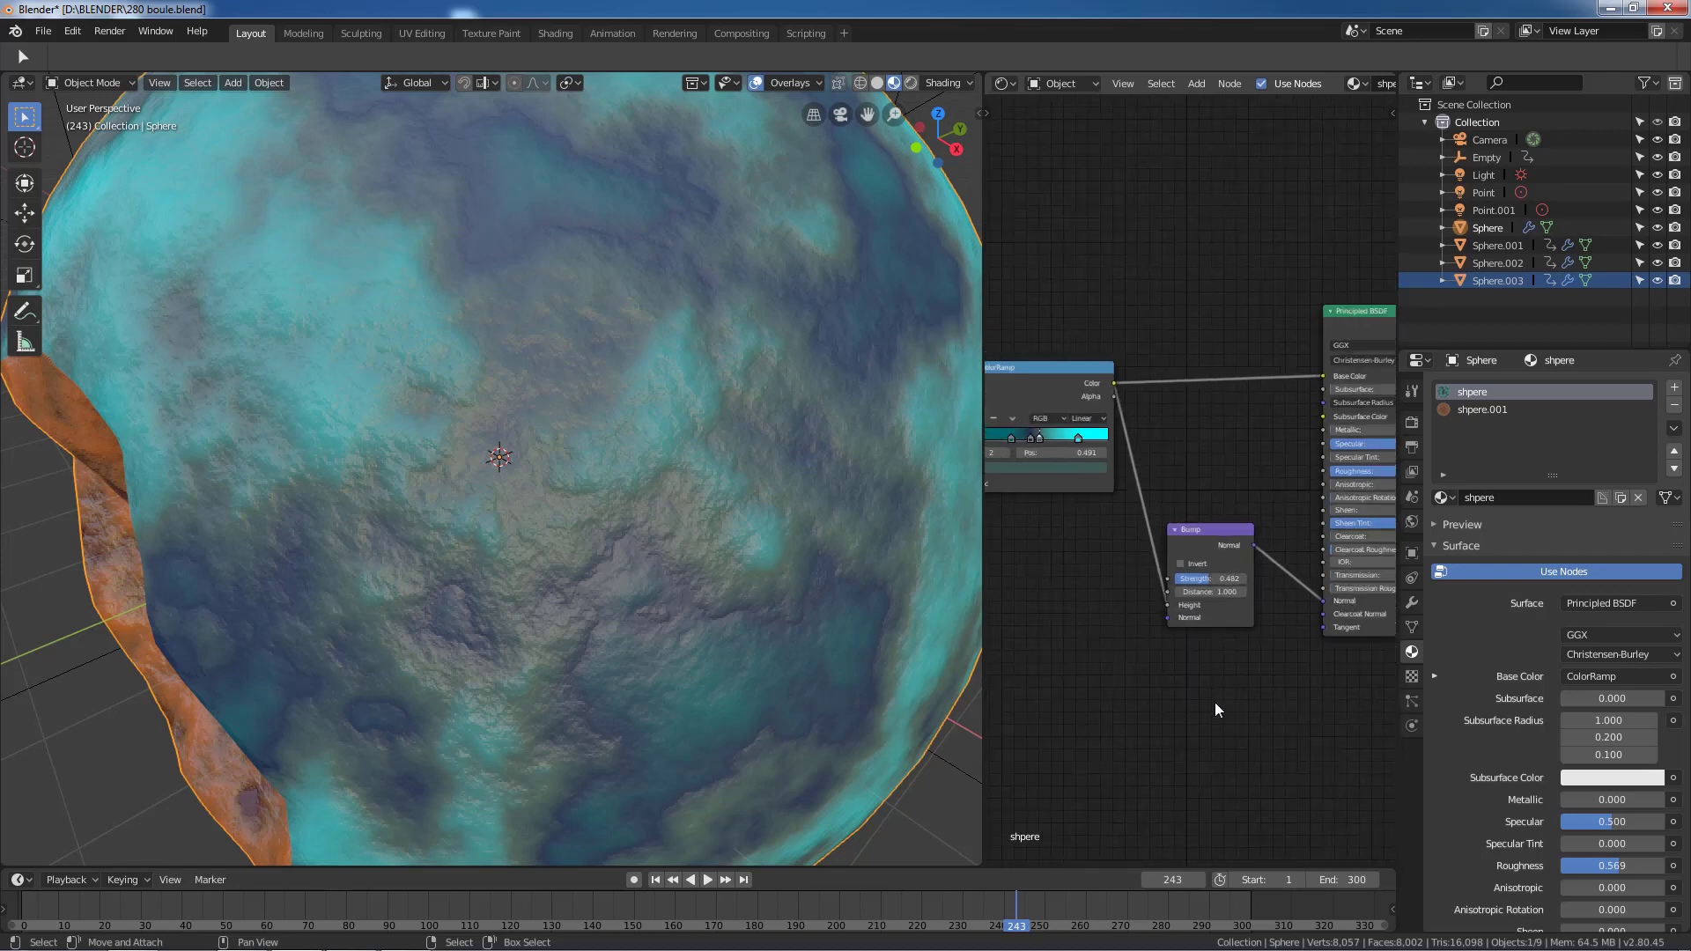
middle_drag(1214, 701, 1118, 722)
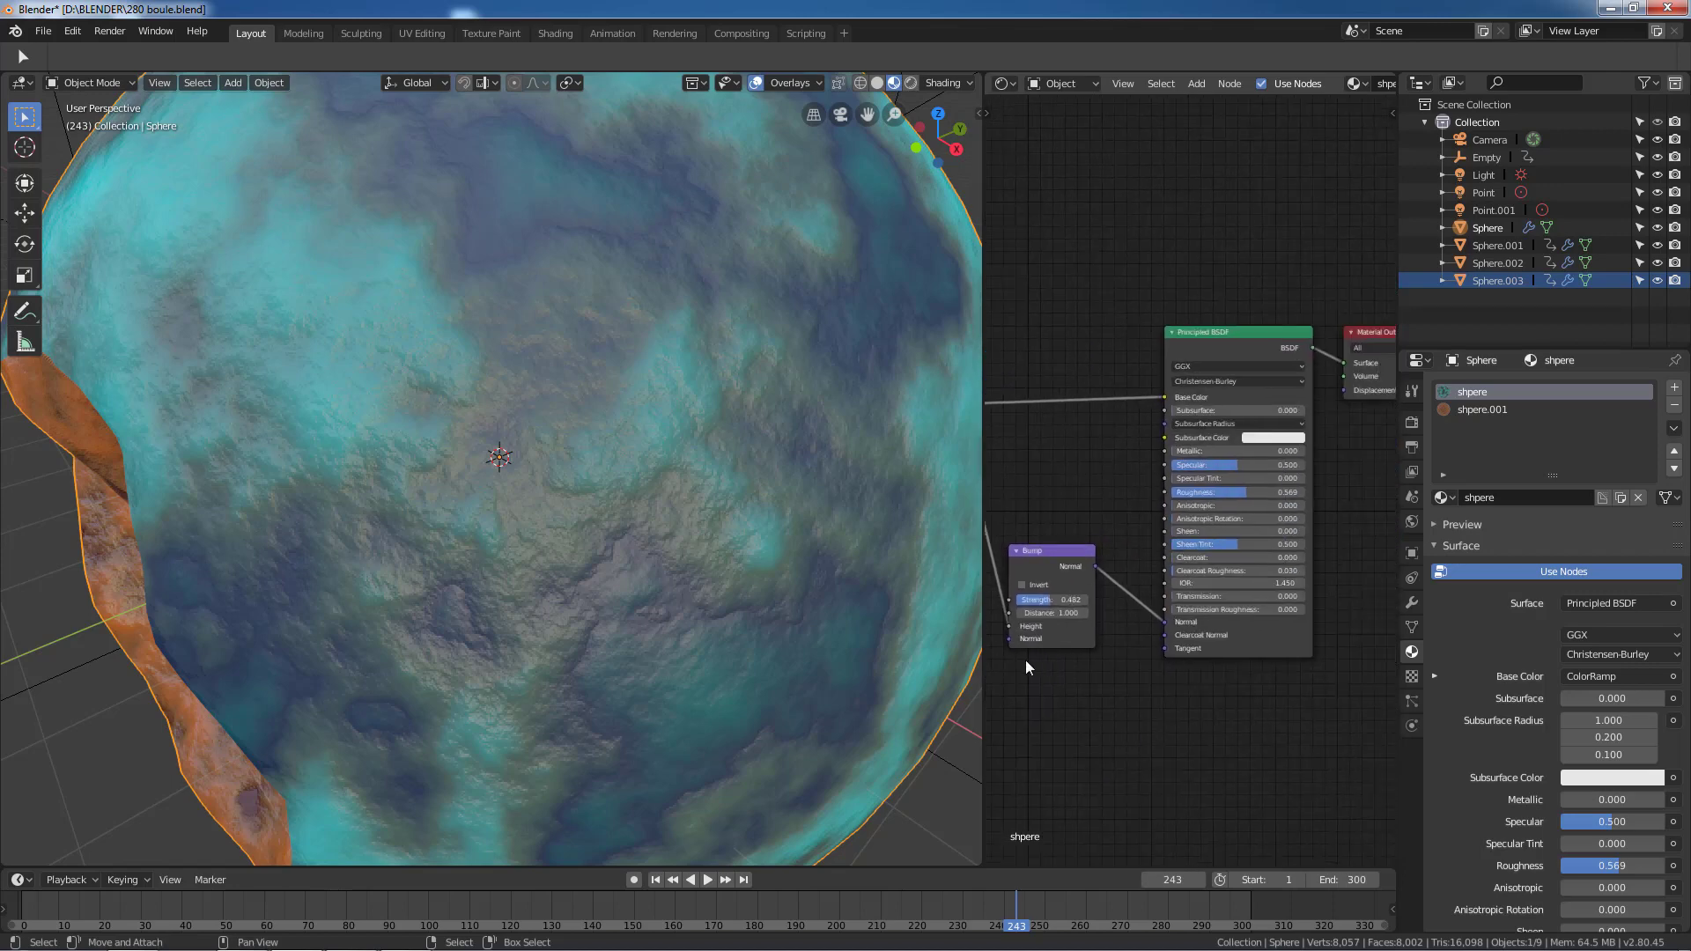
scroll(821, 633, down, 5)
scroll(727, 632, down, 3)
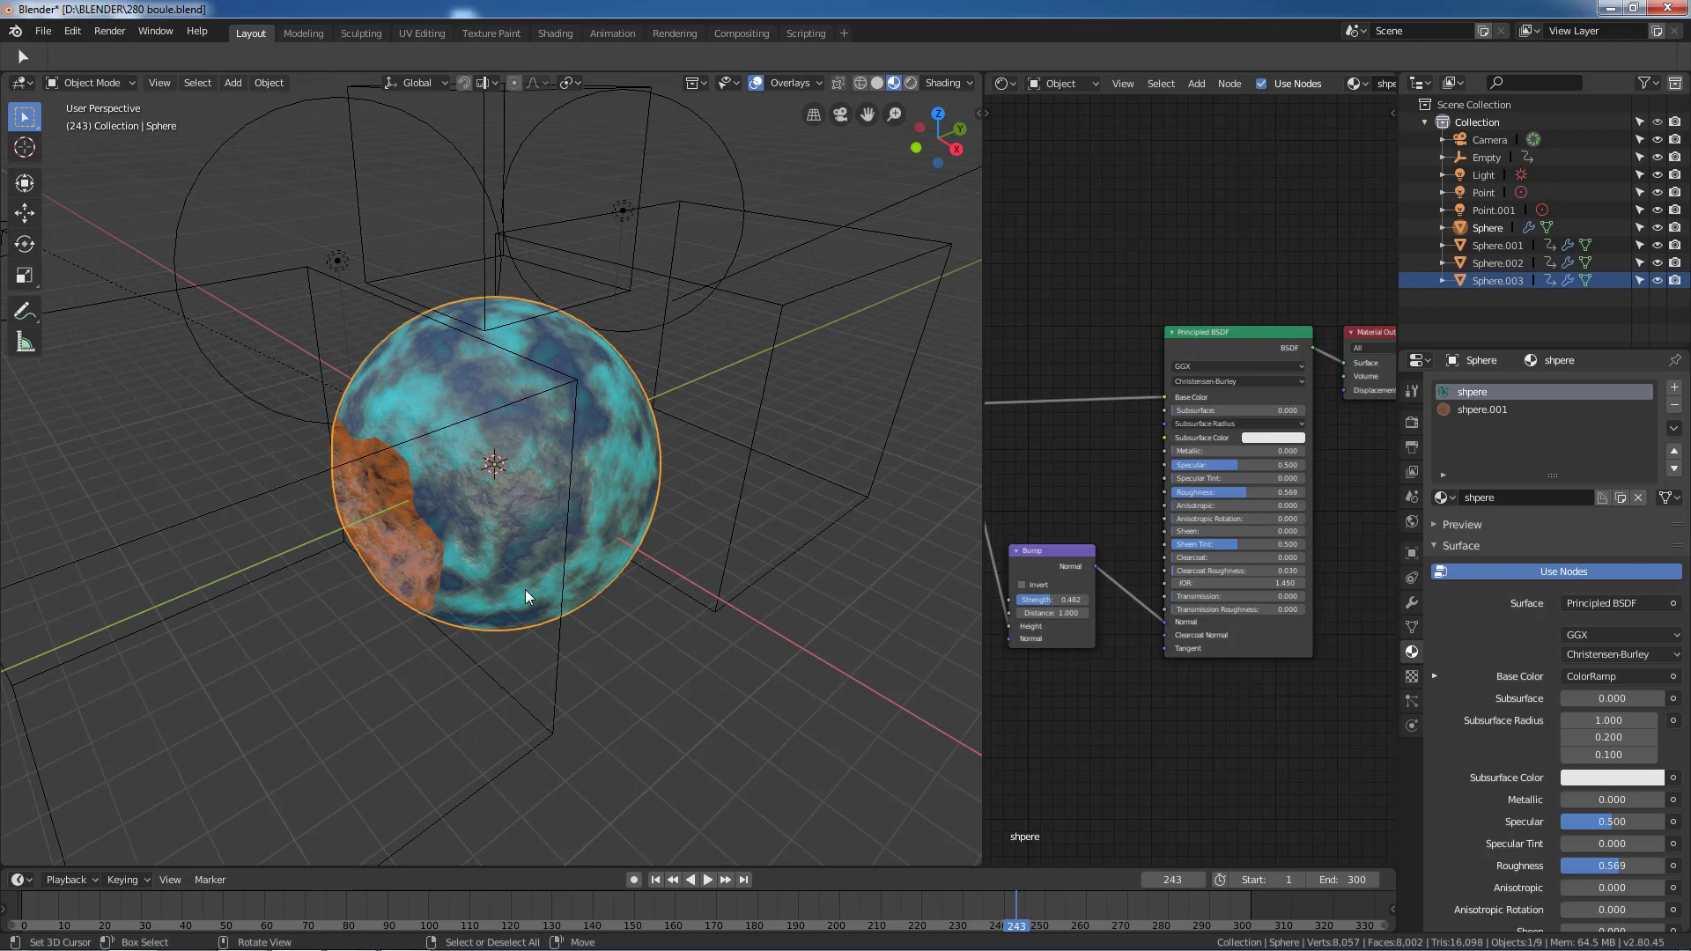
Select the camera and the Empty while rewinding the animation to around frame 72
scroll(528, 581, down, 3)
click(214, 335)
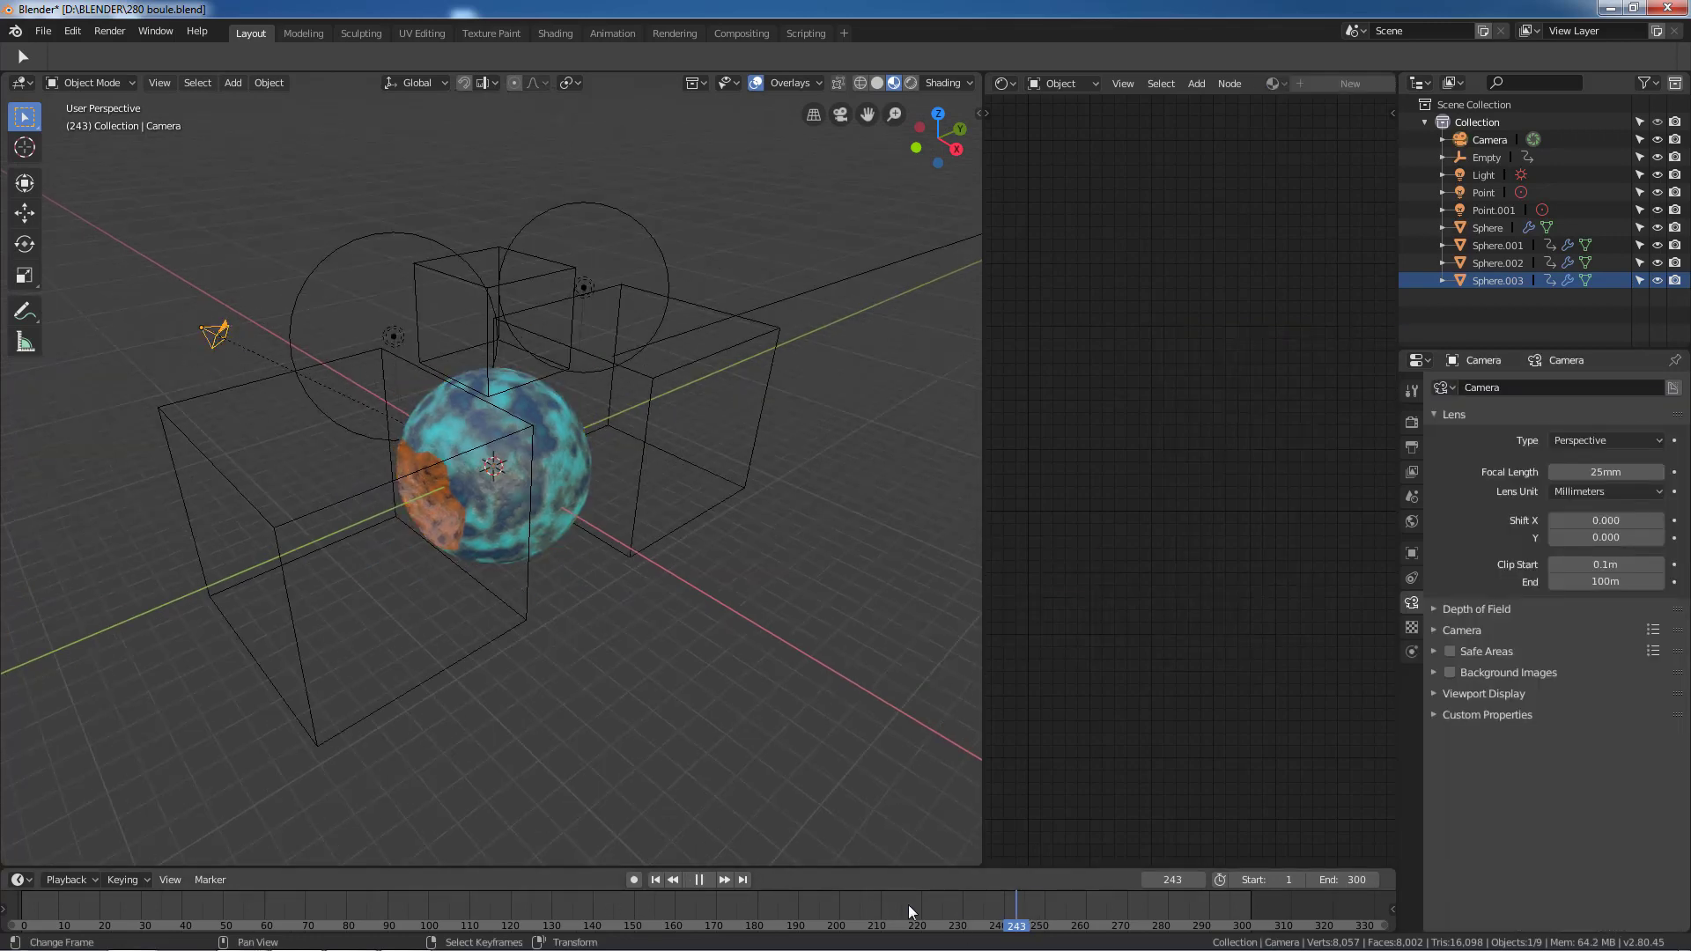
mouse_move(907, 906)
mouse_down()
mouse_move(313, 921)
mouse_move(749, 901)
mouse_move(457, 896)
mouse_move(294, 921)
mouse_up()
scroll(514, 691, up, 5)
click(497, 451)
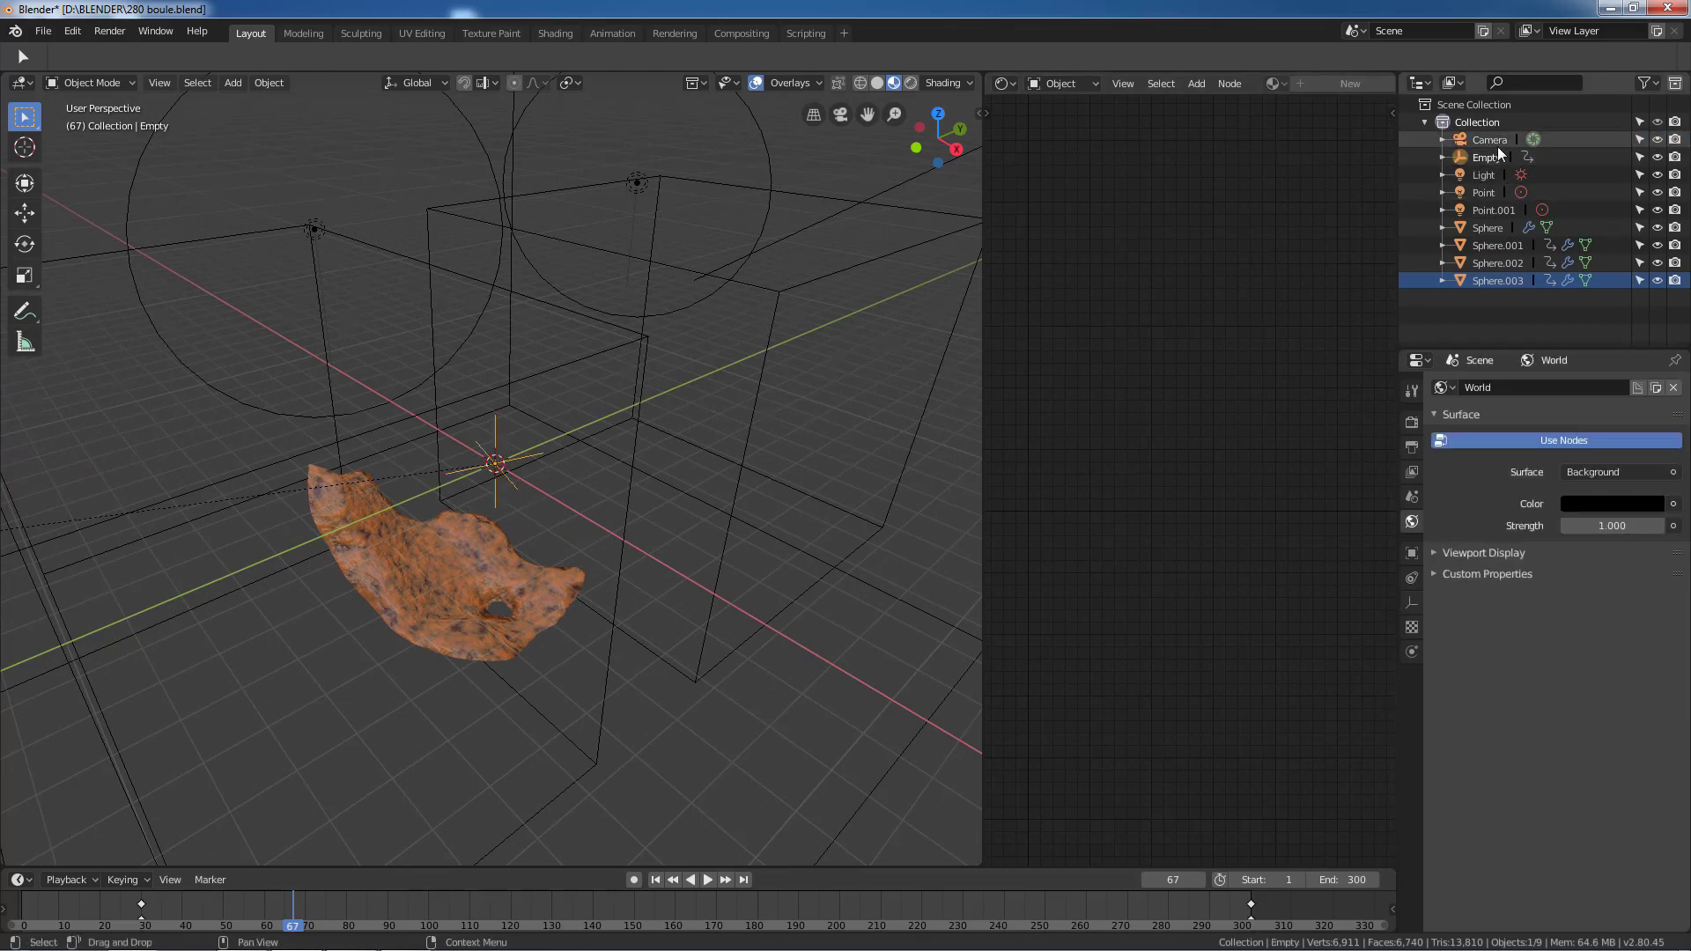
Show the camera's Object Properties, then scrub and view through the camera at frame 92
click(1533, 139)
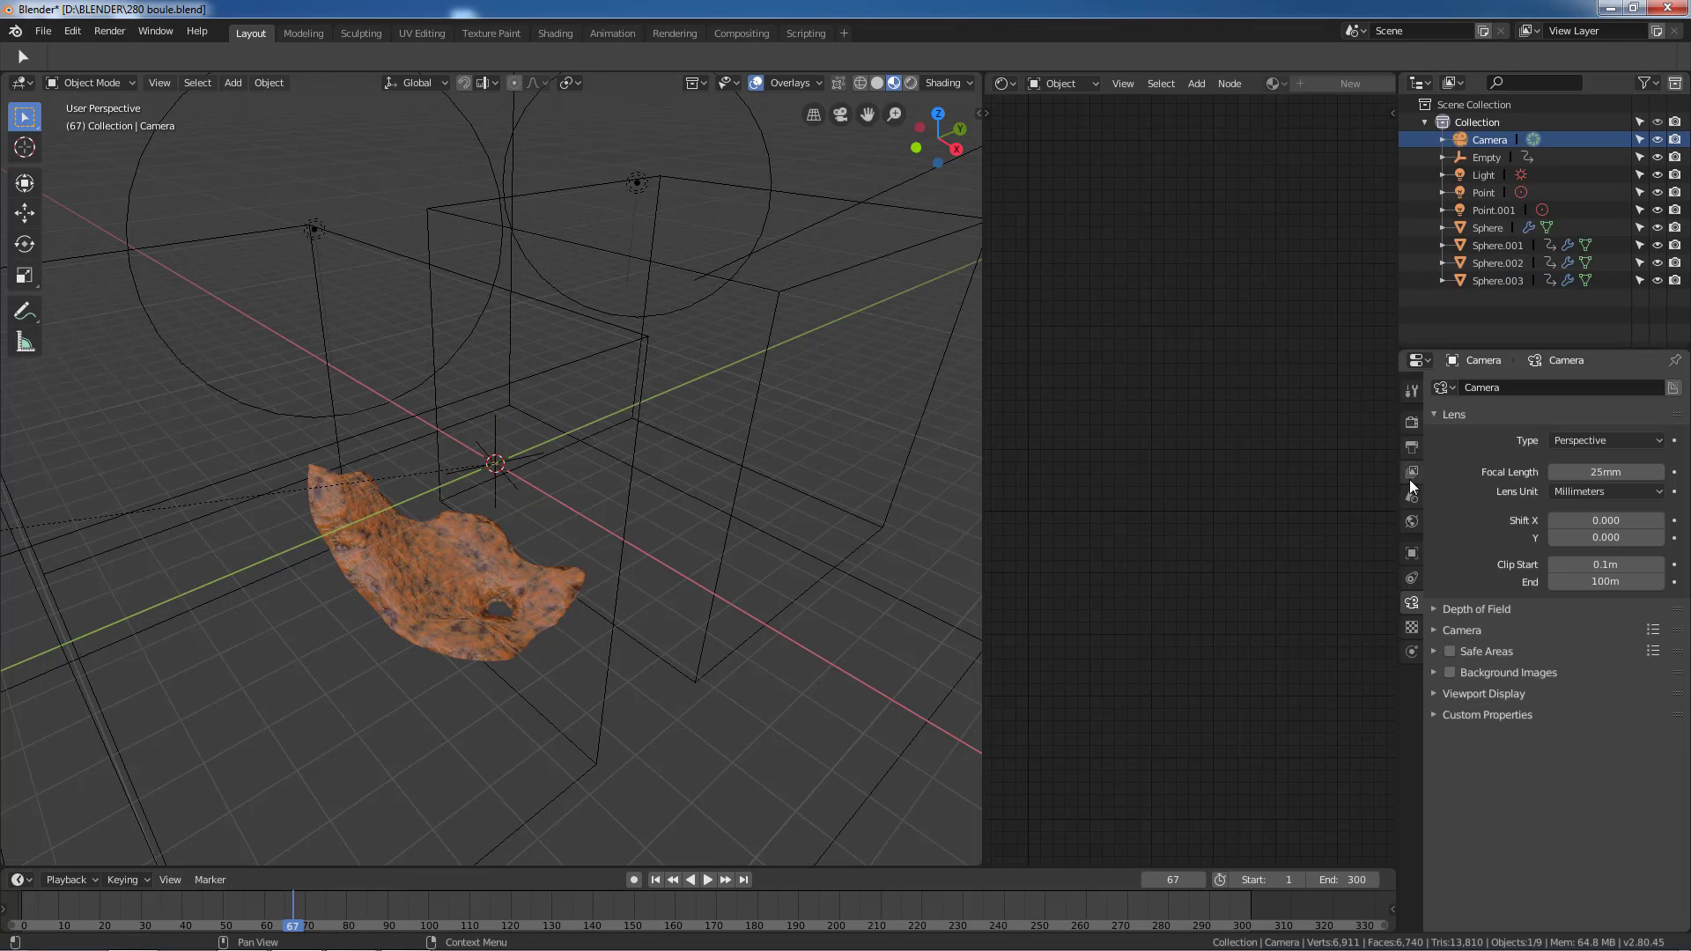
click(1413, 557)
scroll(1559, 588, up, 2)
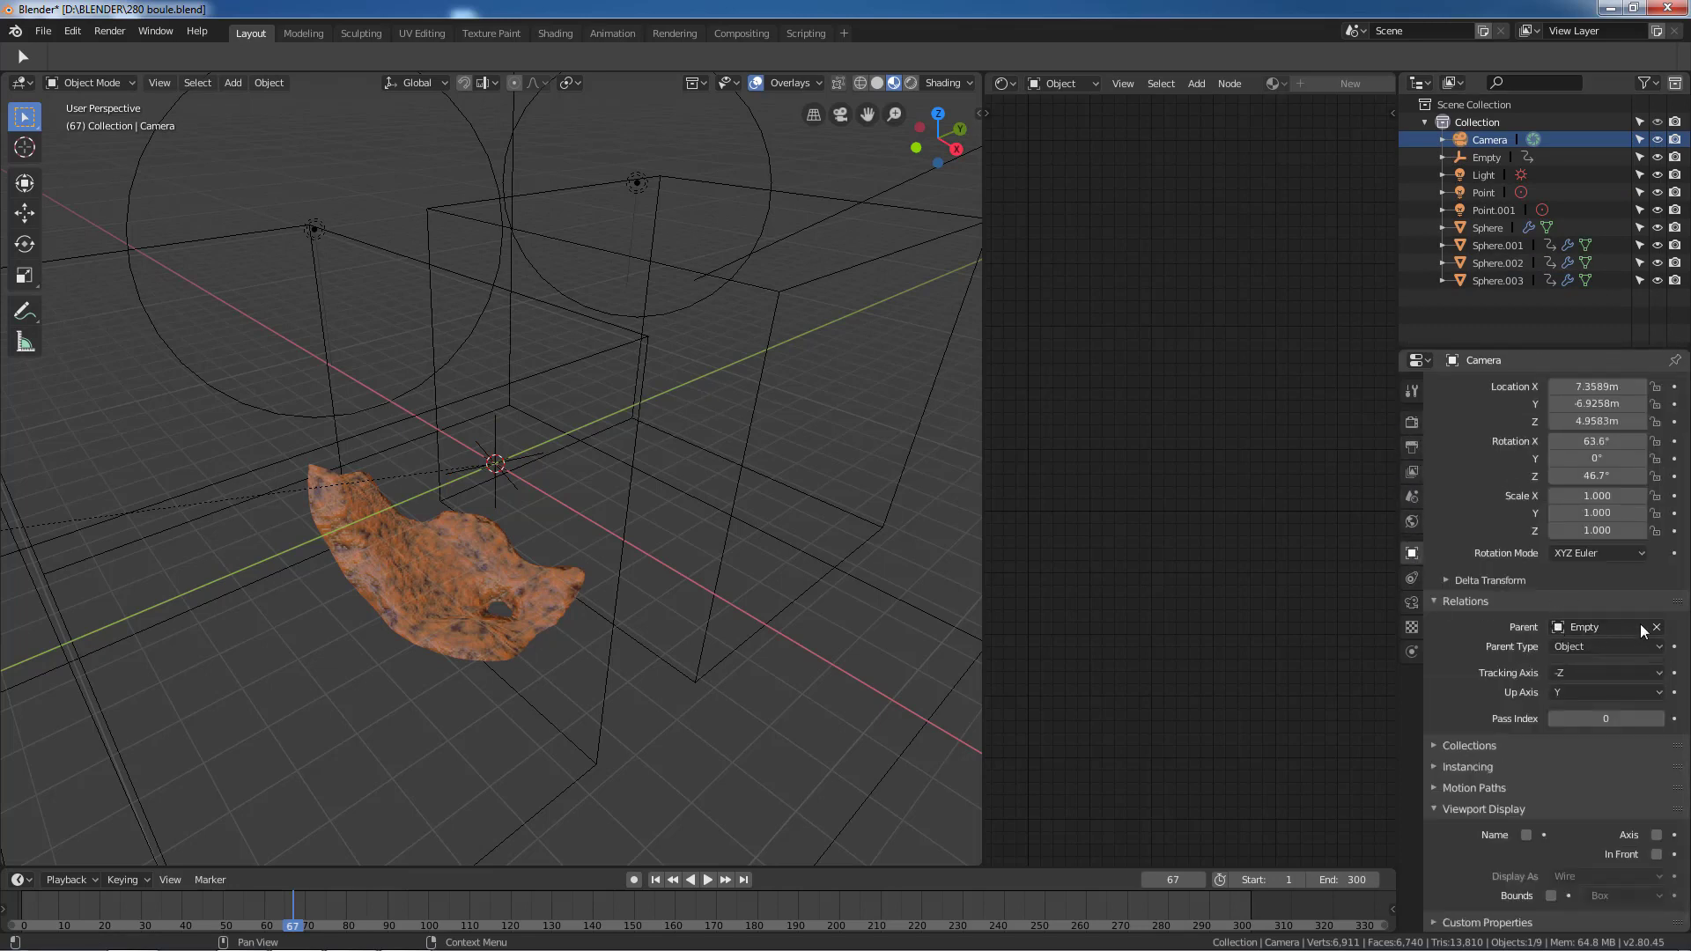
scroll(709, 608, down, 3)
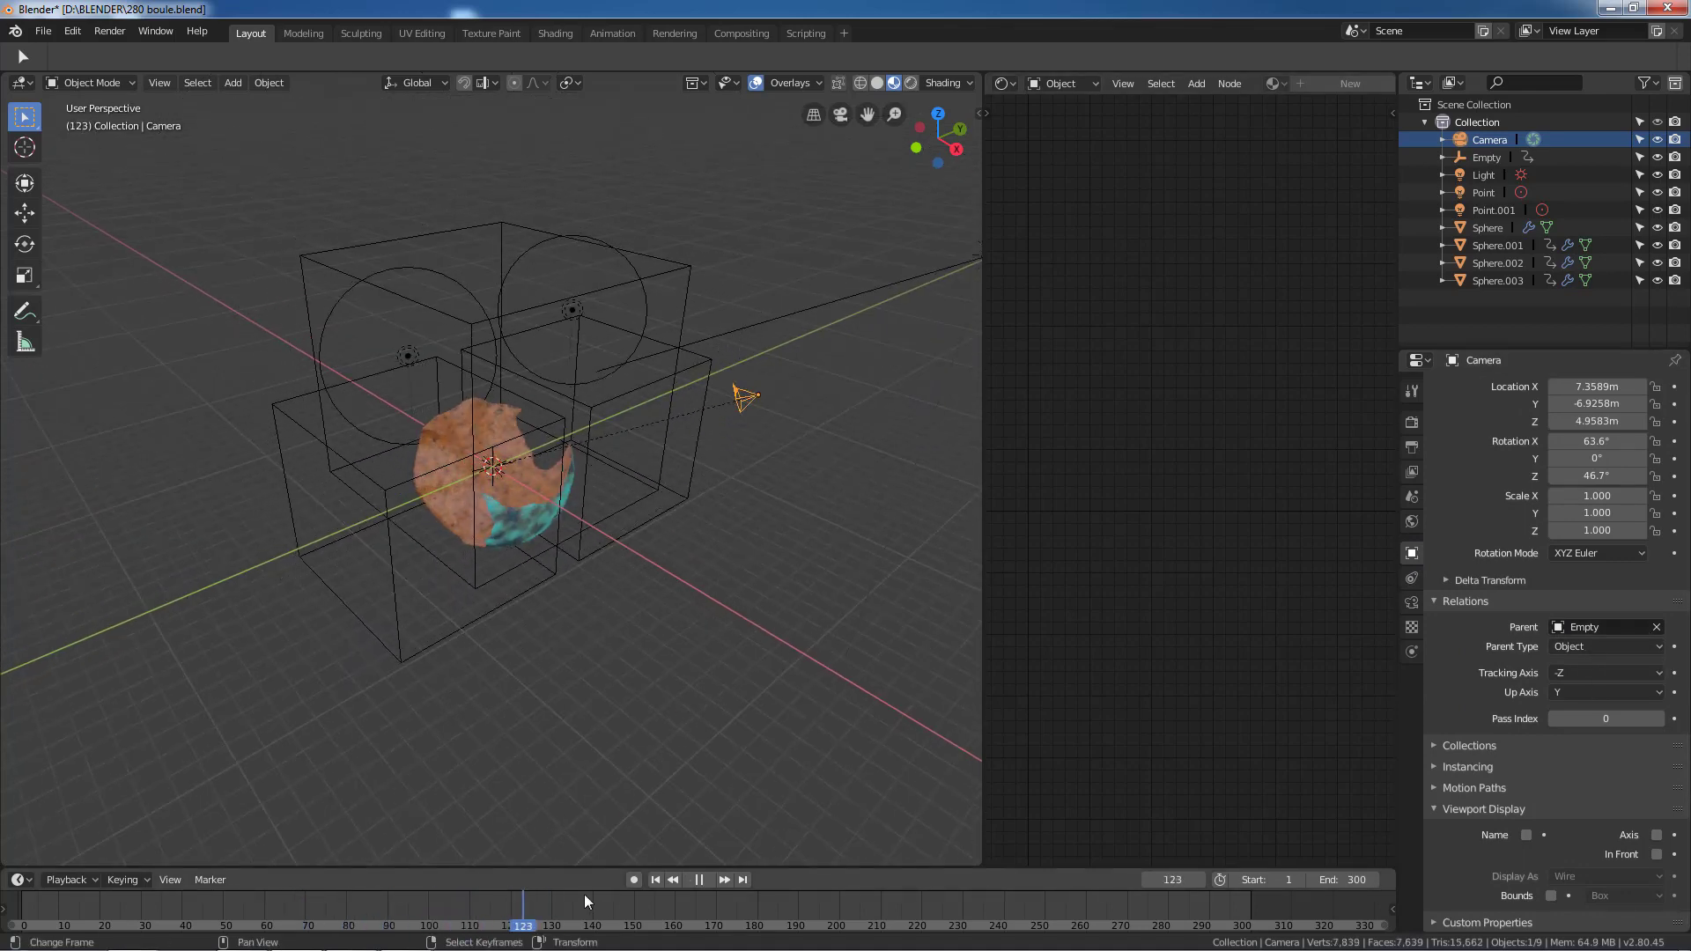
mouse_move(520, 929)
mouse_down()
mouse_move(742, 926)
mouse_move(396, 923)
mouse_up()
key(space)
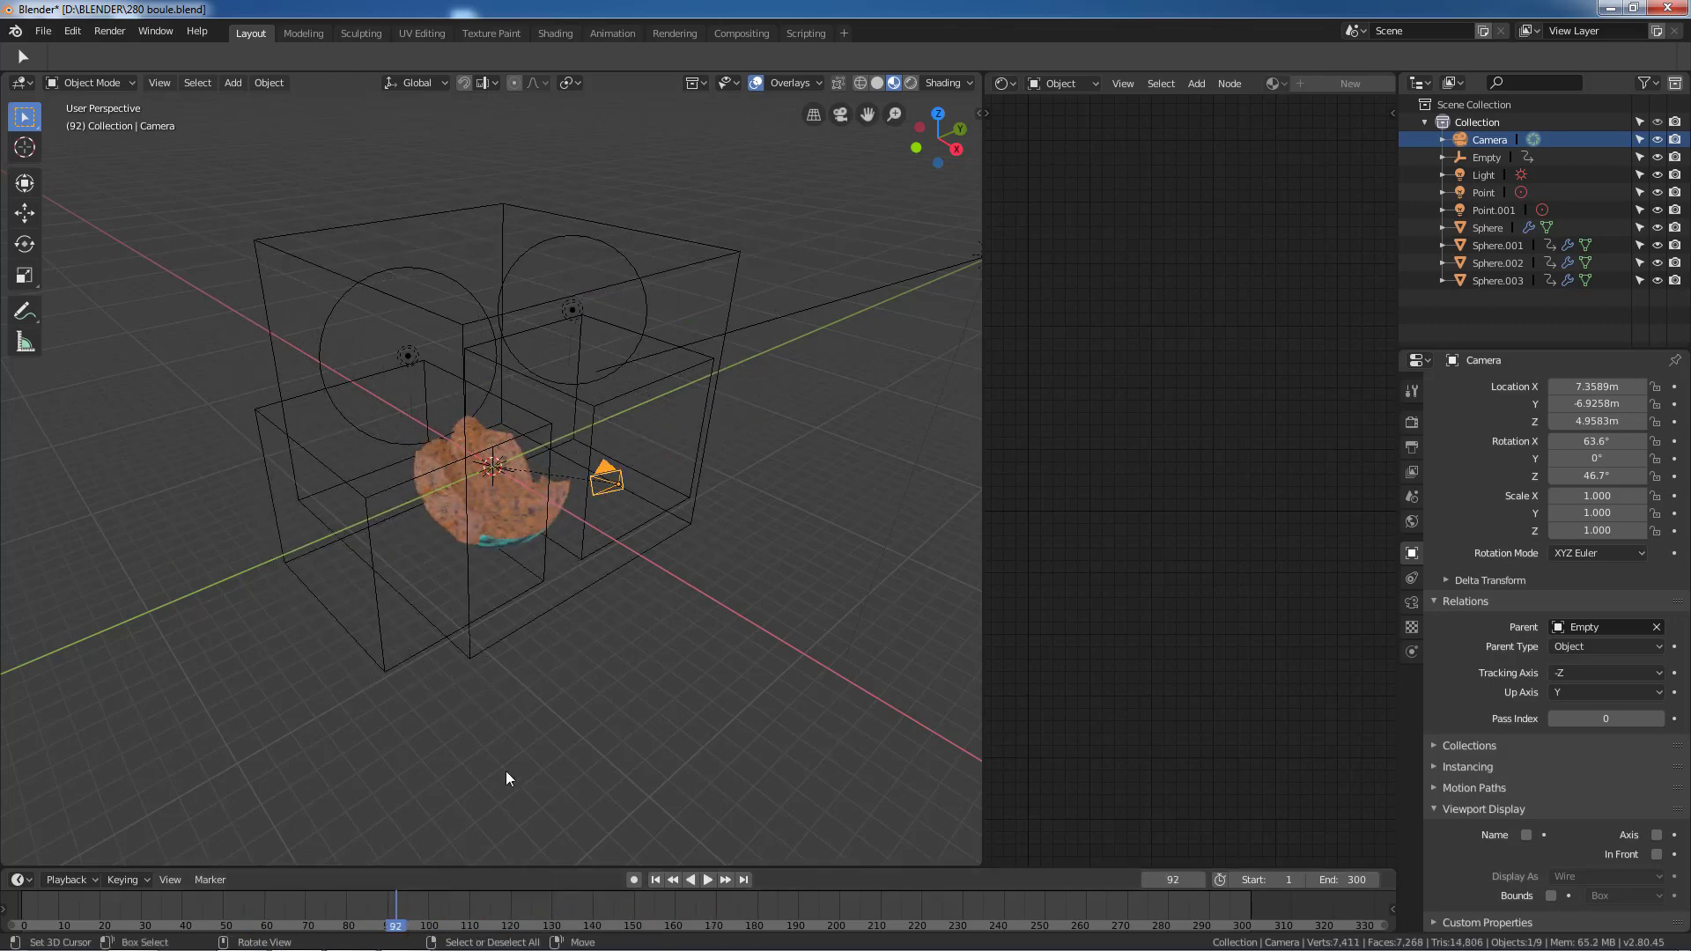
key(KP_0)
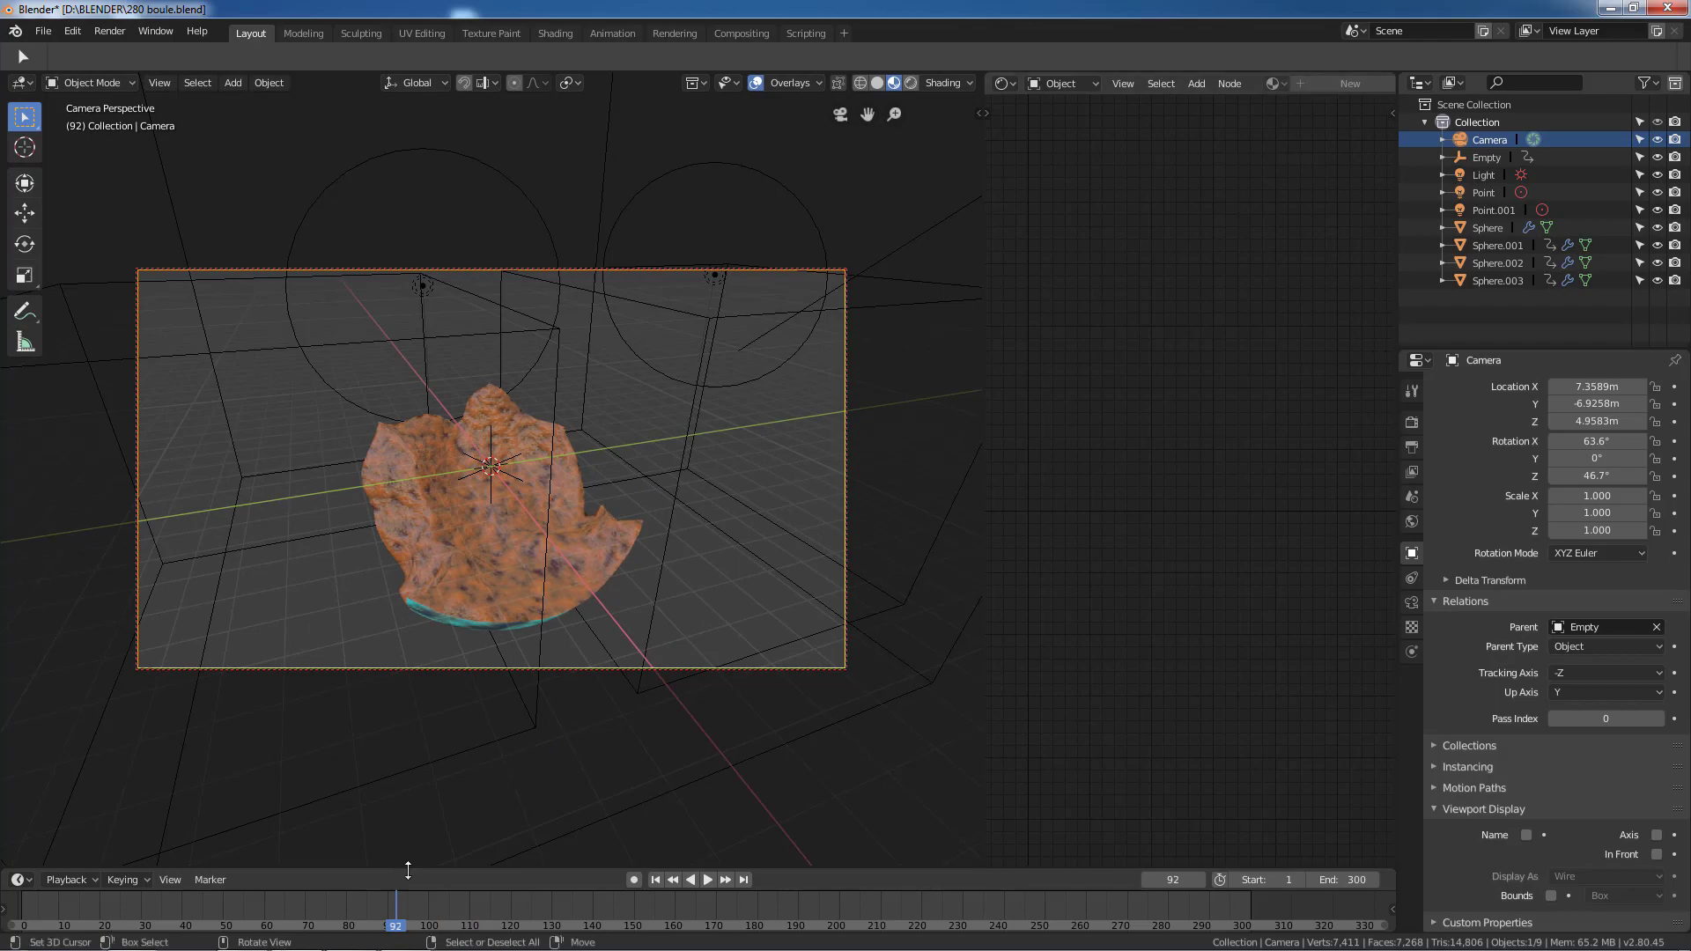
Play the animation from around frame 85 and reverse it with the Empty selected
key(space)
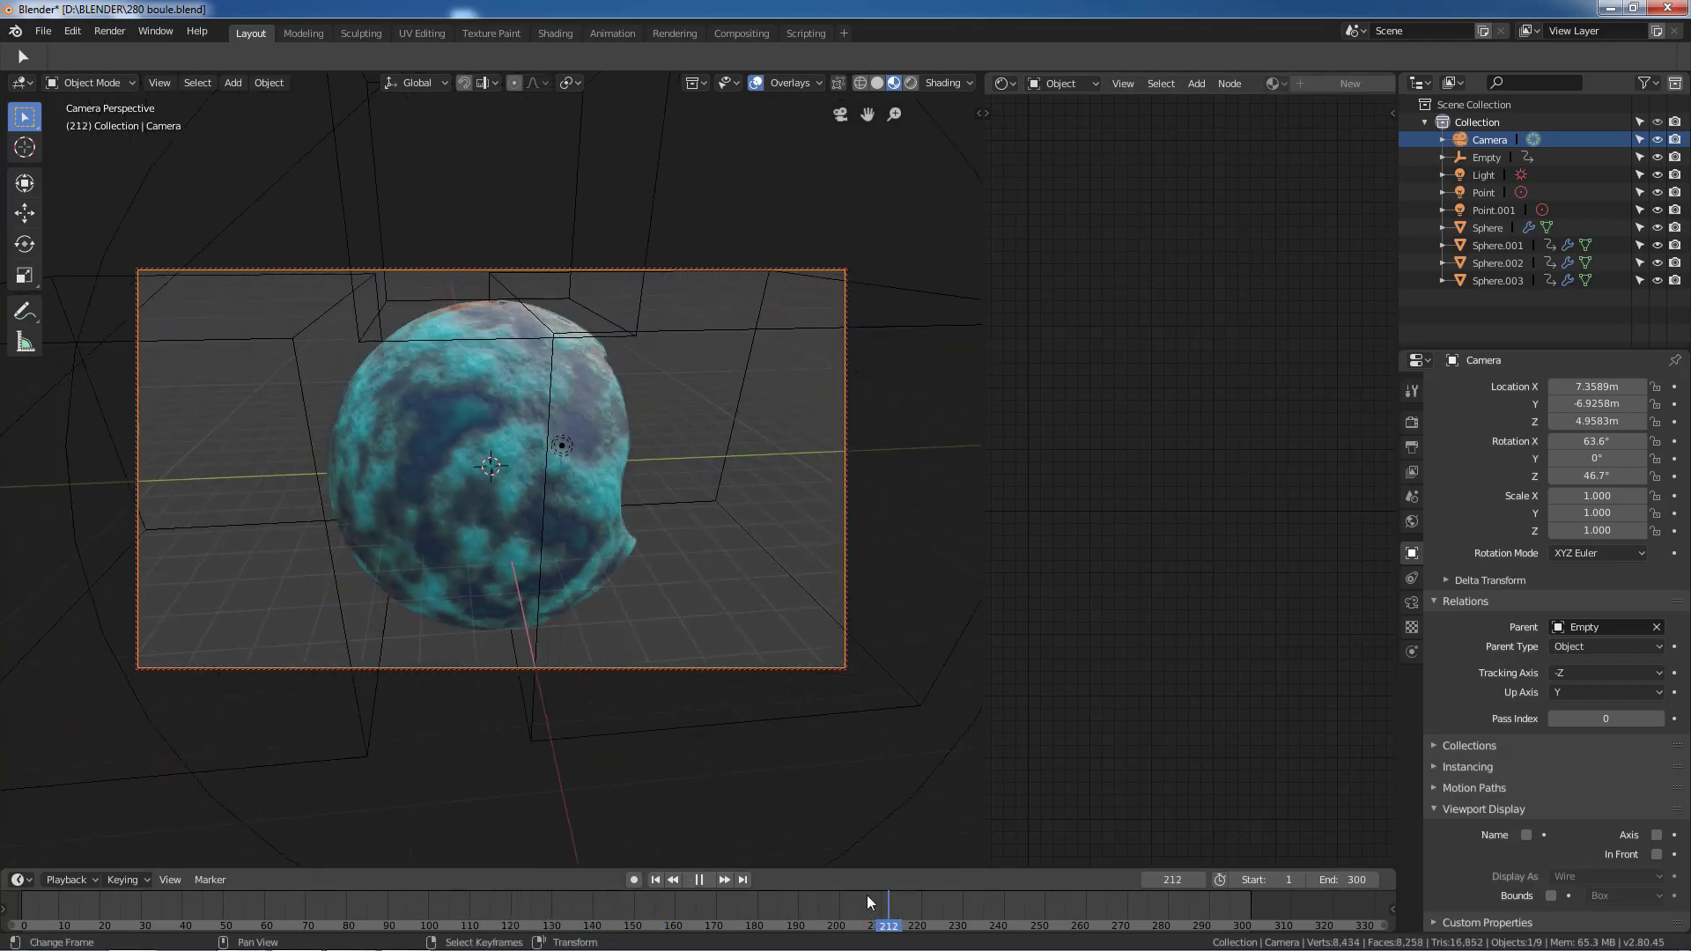
drag(562, 901, 322, 923)
click(490, 436)
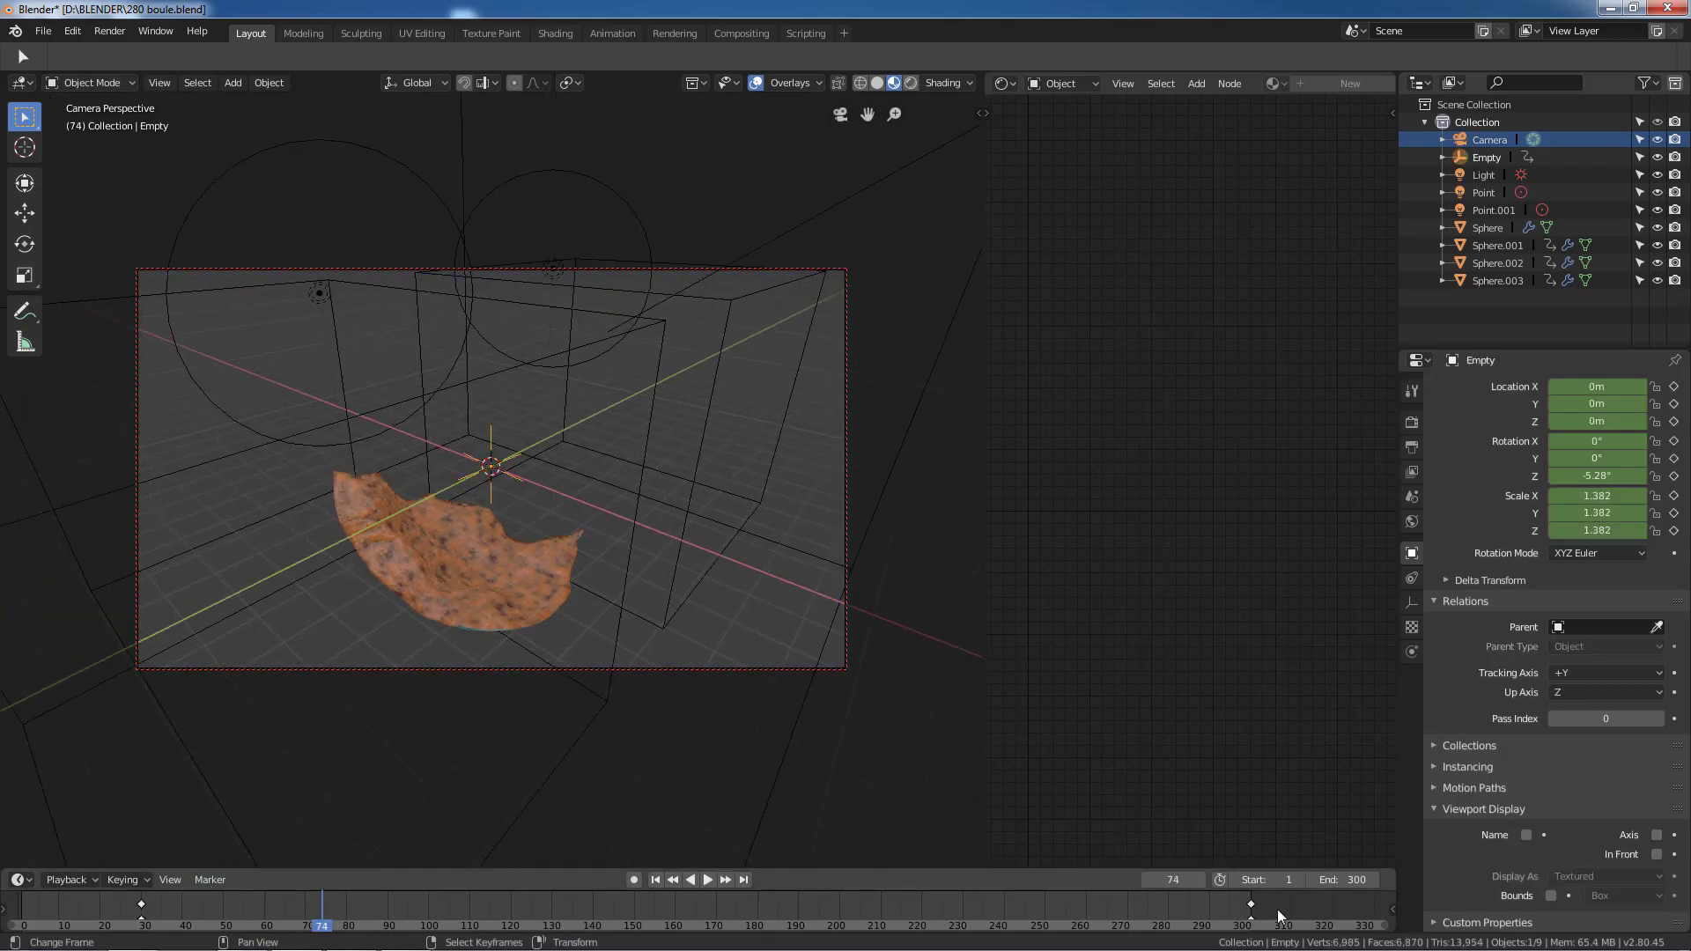
key(ctrl+shift+space)
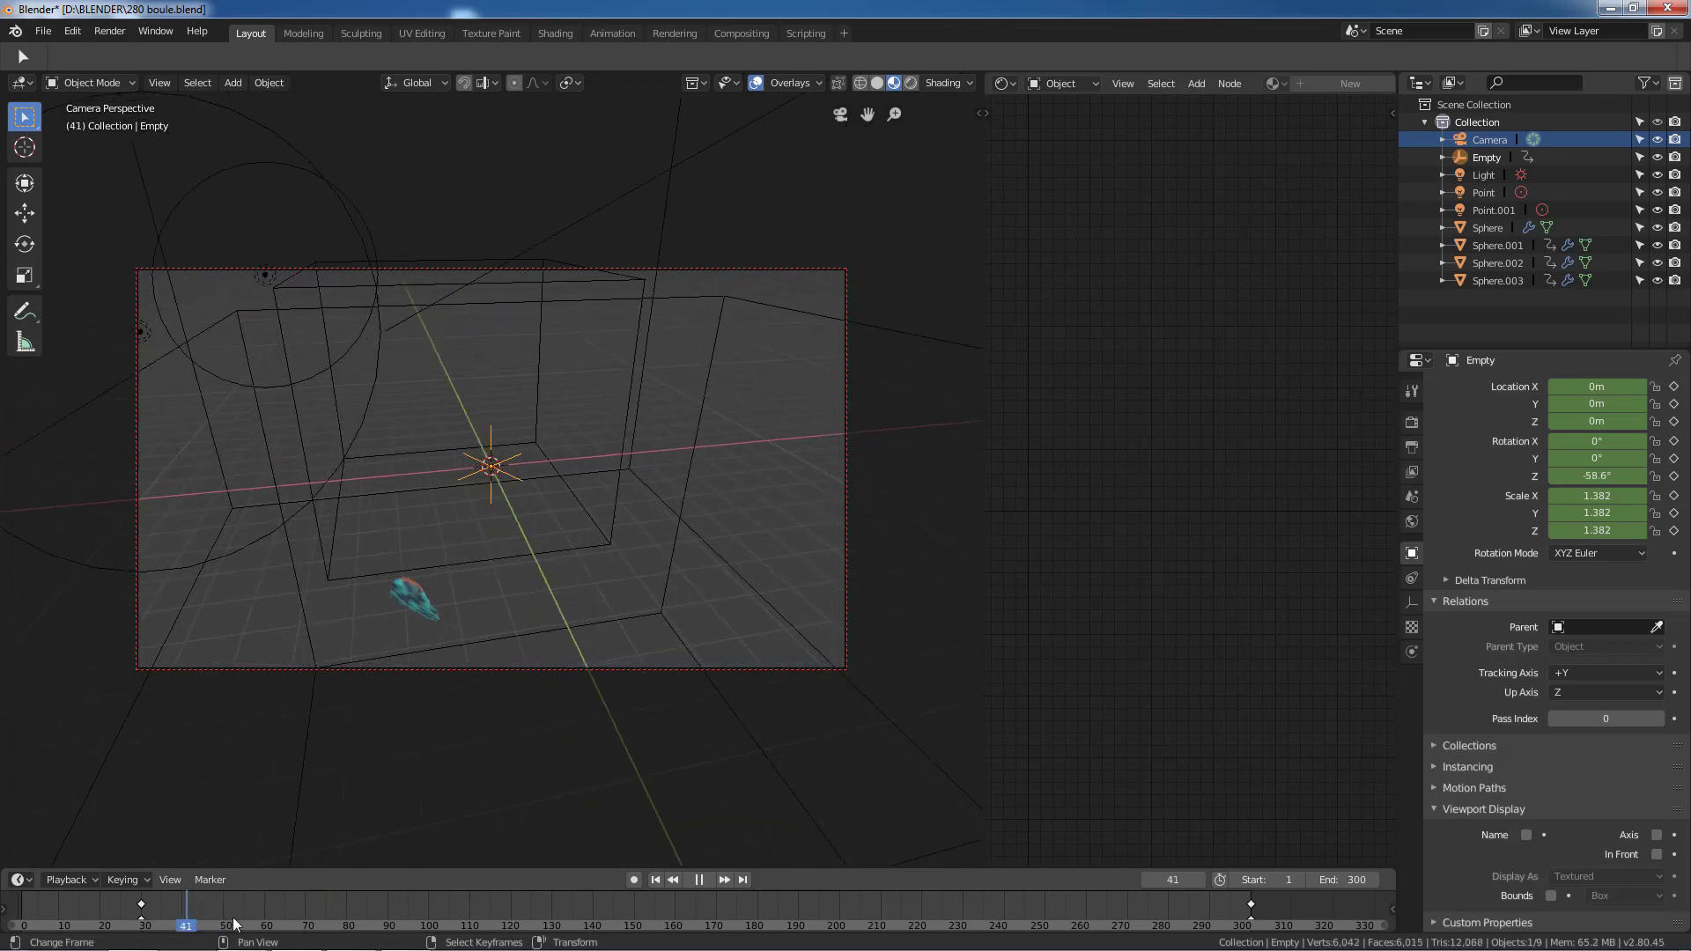
Try scaling, then rotating the Empty around Z, and cancel with Esc
key(s)
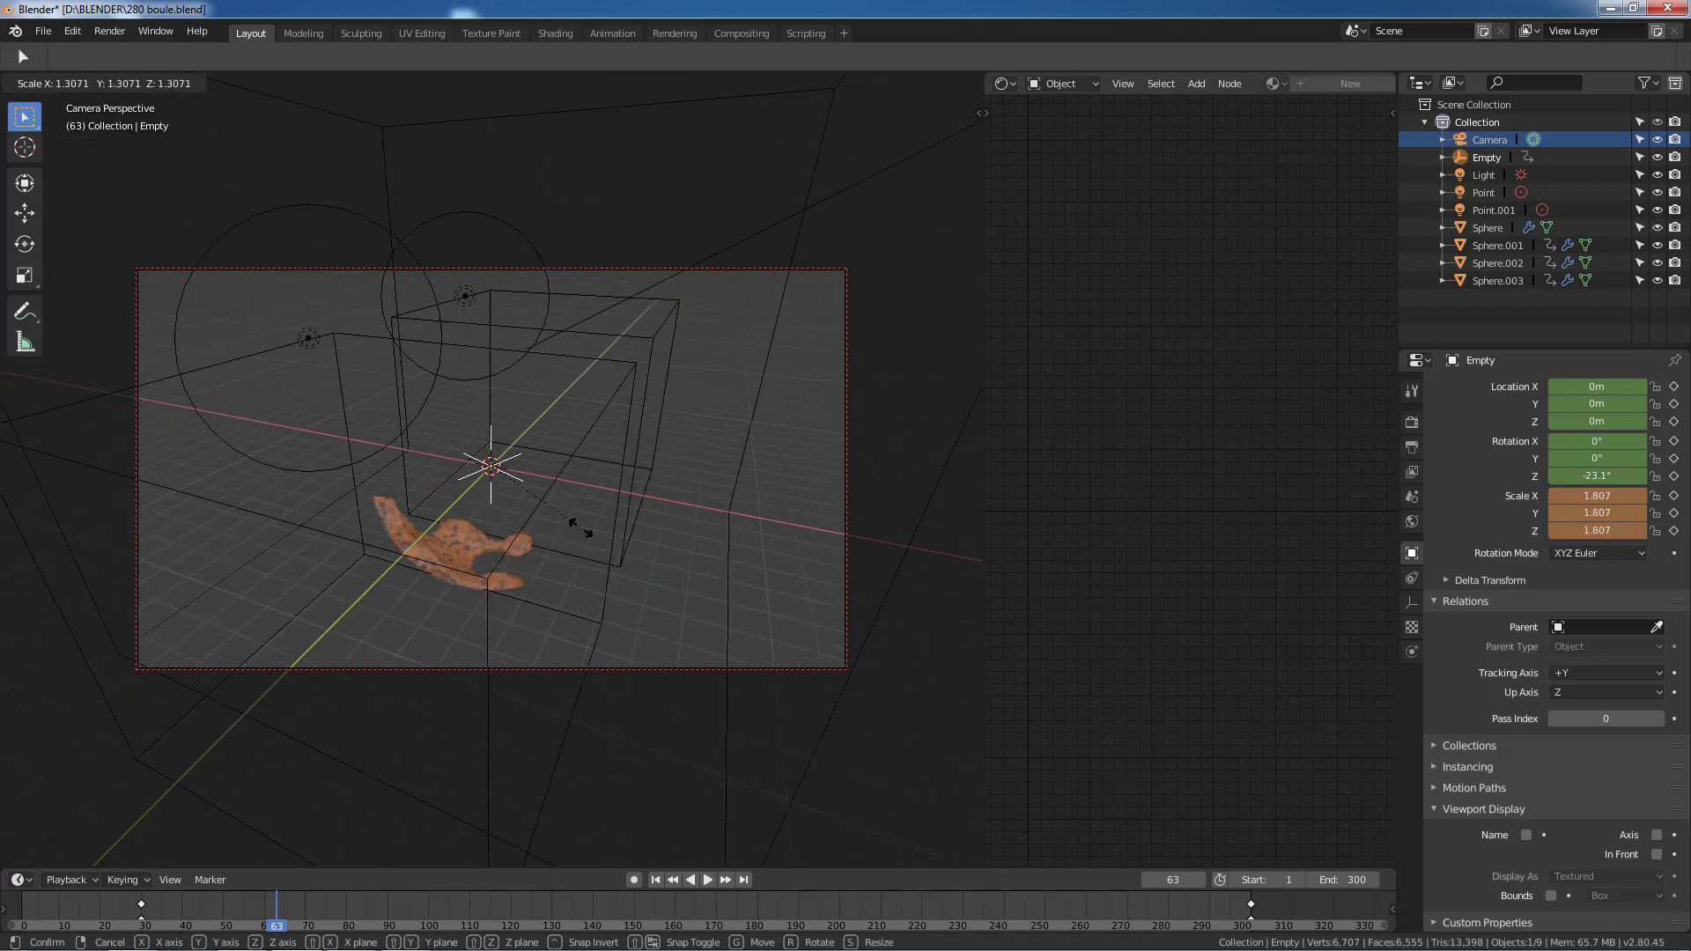
key(r)
key(z)
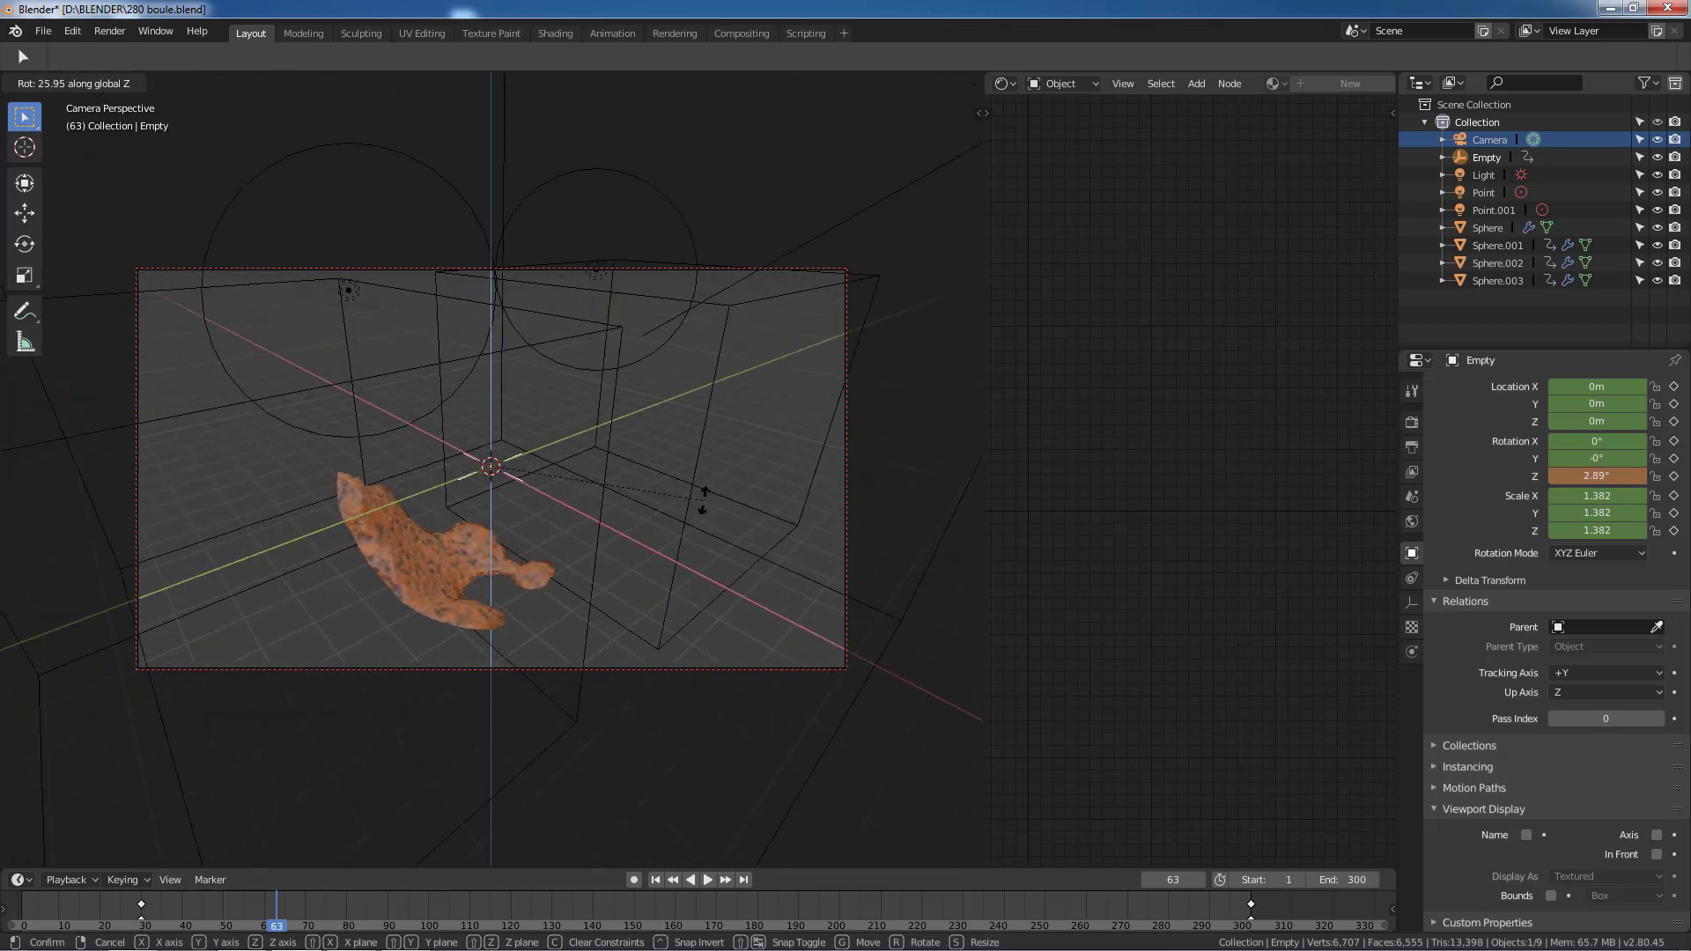
key(Escape)
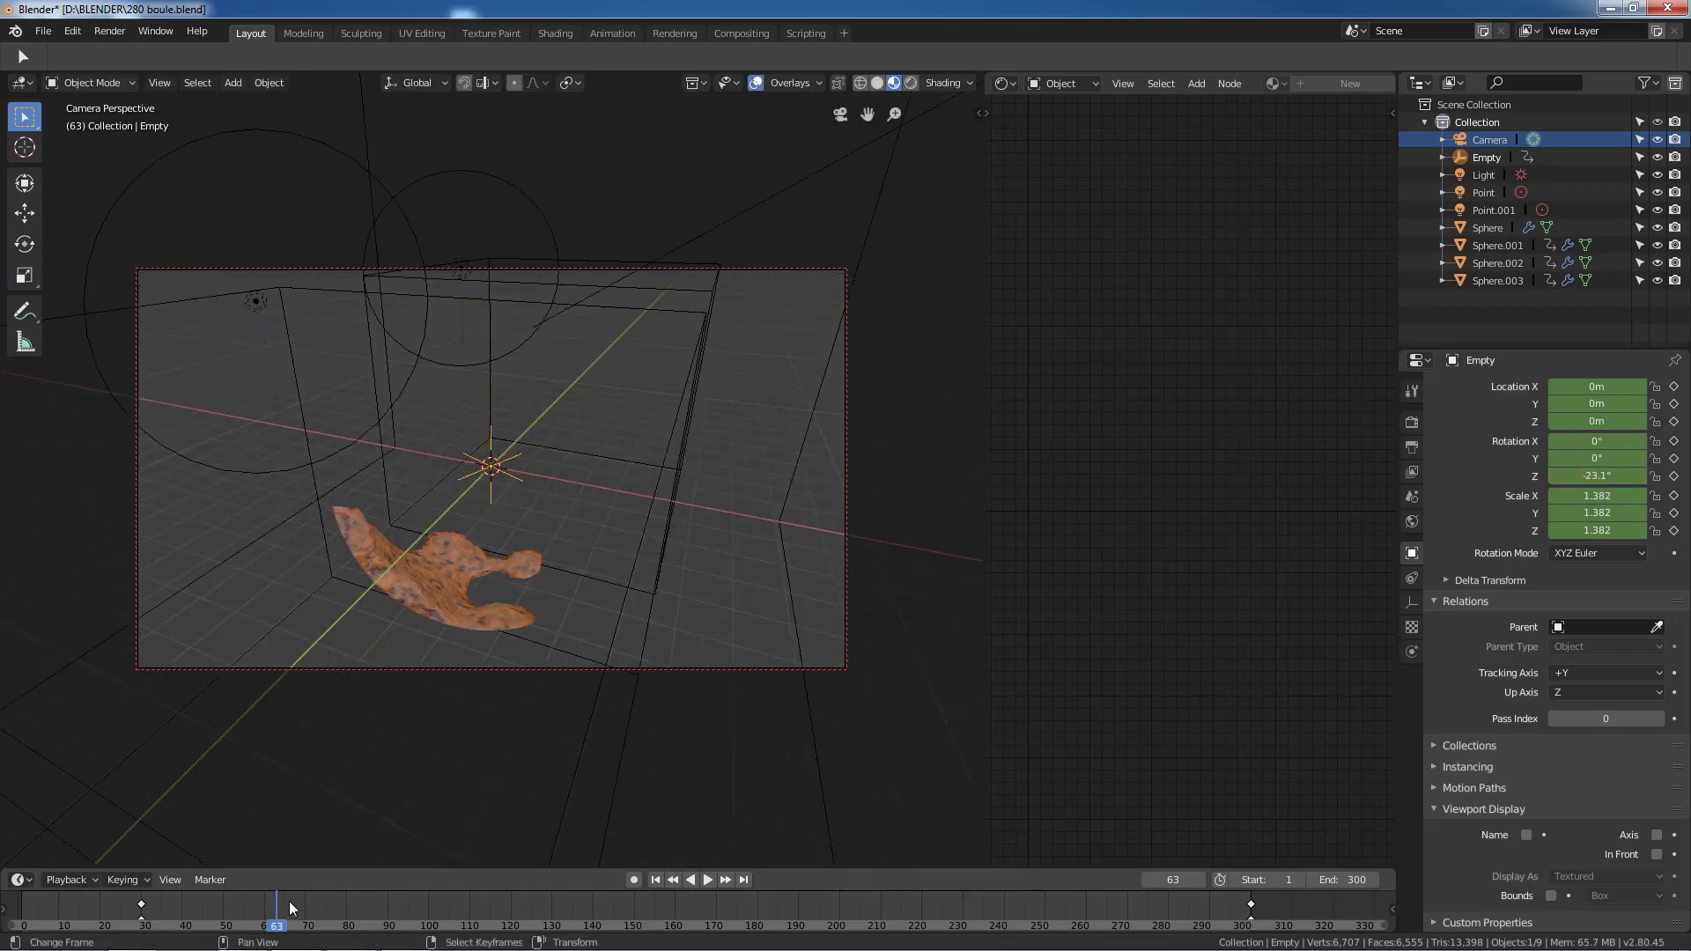
Stop playback at frame 290, orbit out of camera view and select Sphere.001
key(space)
drag(289, 901, 104, 914)
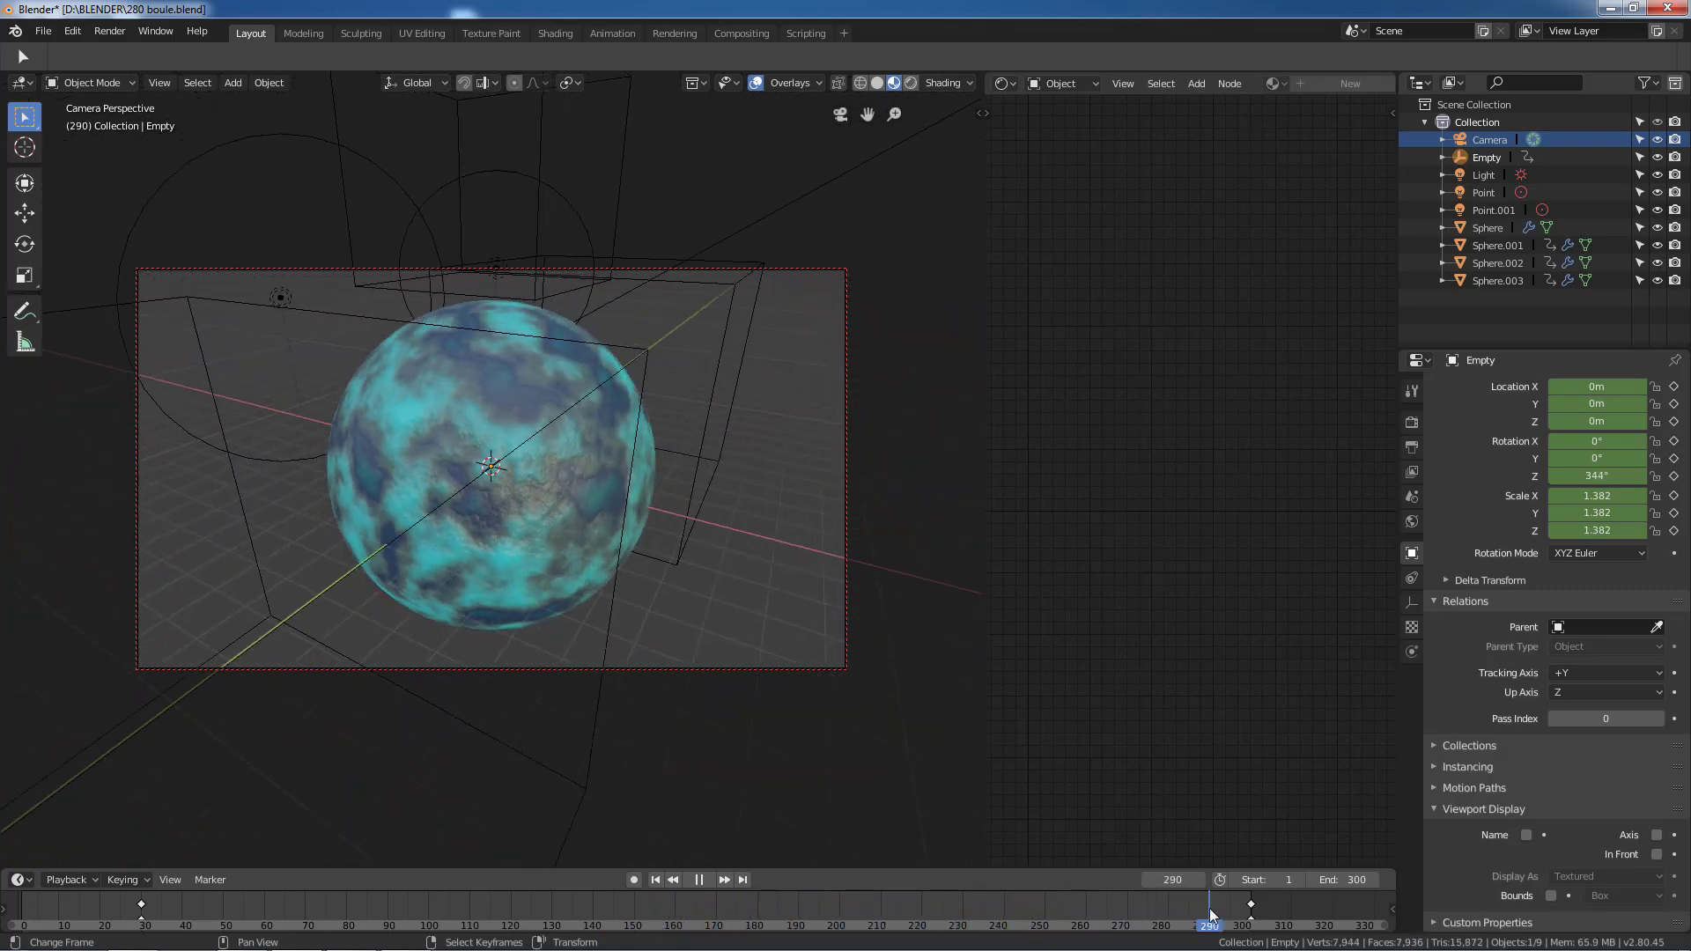
key(space)
mouse_move(794, 499)
middle_down()
mouse_move(693, 553)
mouse_move(578, 569)
middle_up()
click(416, 451)
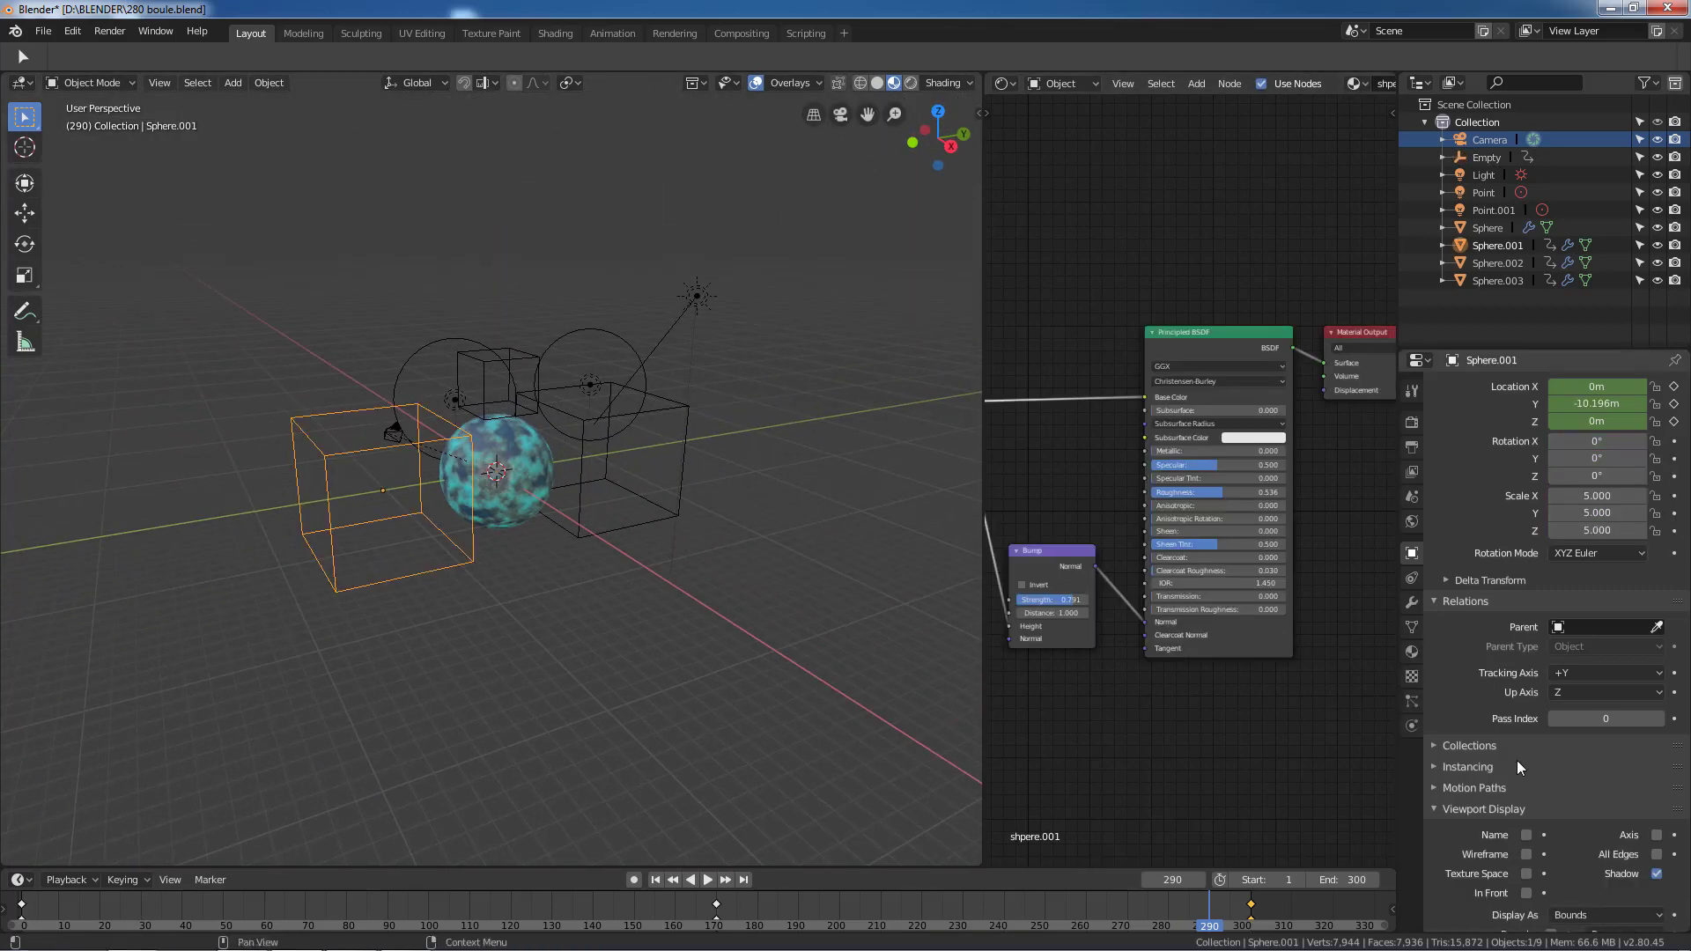